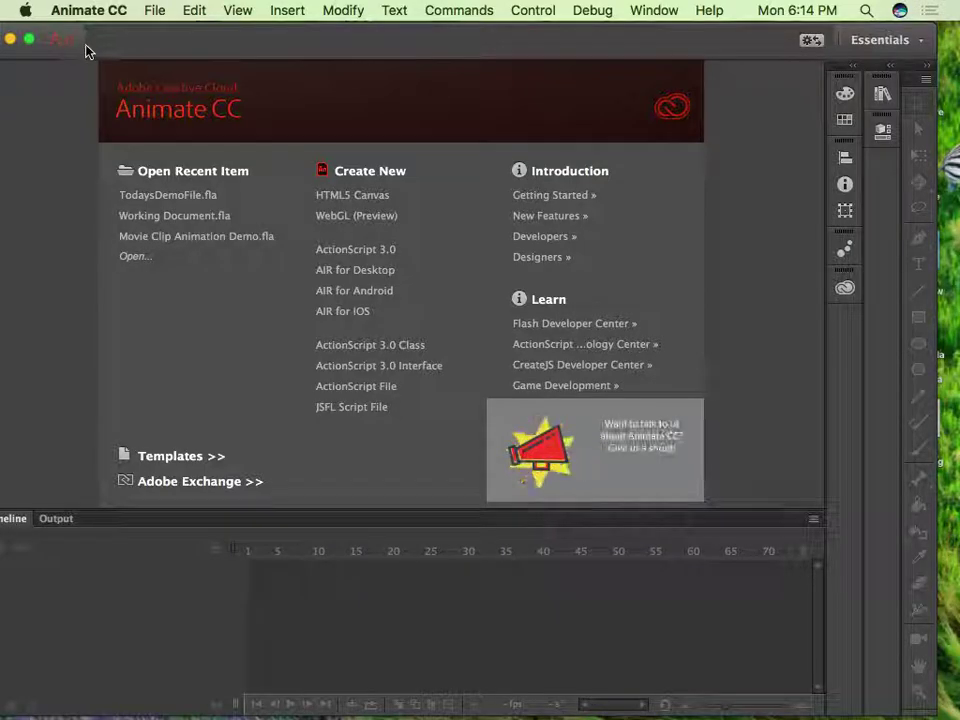
# - Create a new ActionScript 3.0 document and rename its first layer Background
pyautogui.click(358, 252)
pyautogui.moveTo(375, 43); pyautogui.dragTo(394, 38)
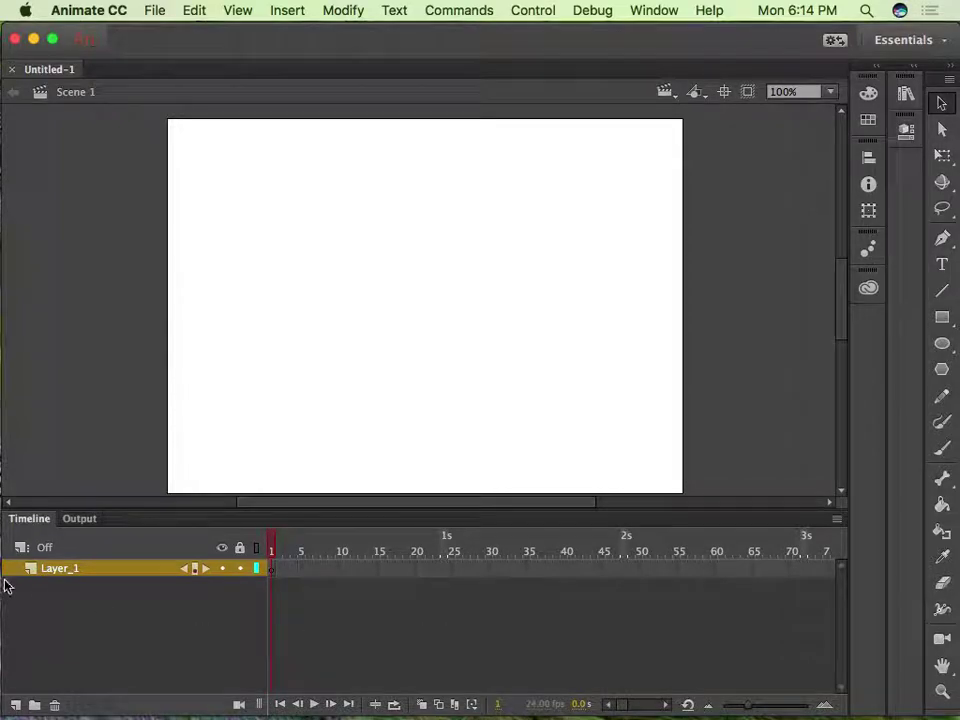
pyautogui.doubleClick(58, 572)
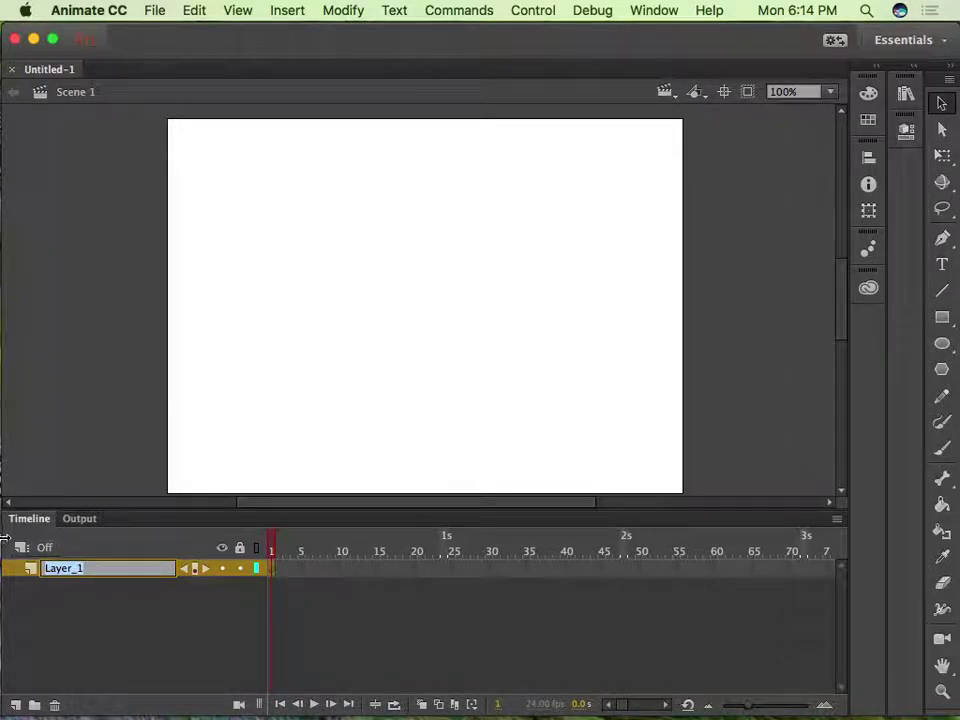
pyautogui.write('Backgrou')
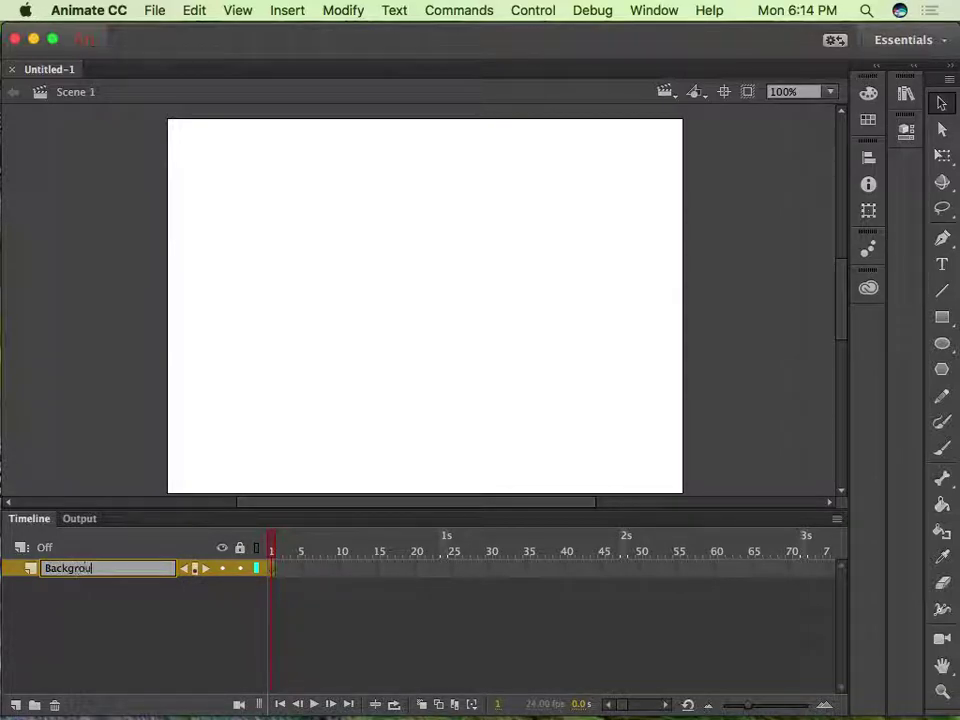
pyautogui.write('nd')
pyautogui.press('Return')
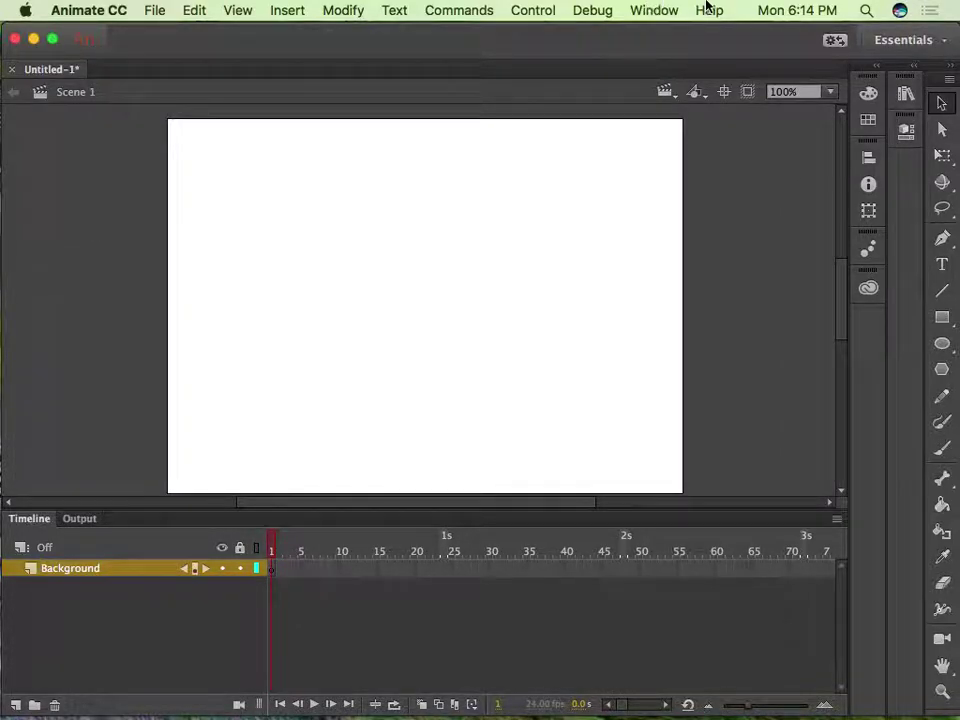
# - Bring the flower background PNG from the desktop onto the stage in the Background layer
pyautogui.moveTo(693, 37); pyautogui.dragTo(533, 9)
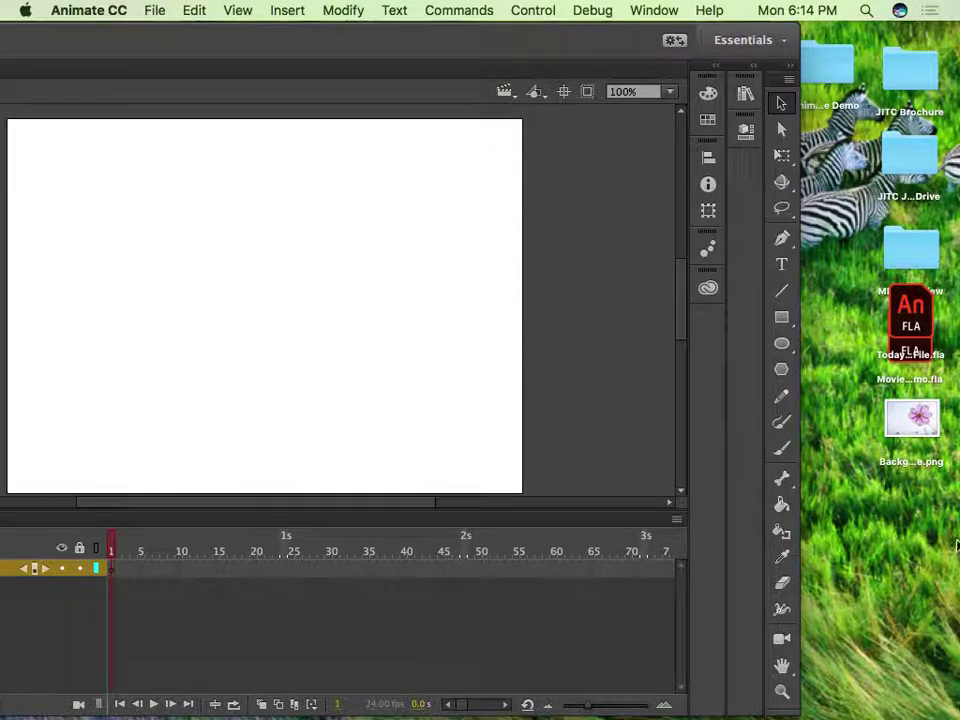
pyautogui.moveTo(912, 420); pyautogui.dragTo(223, 309)
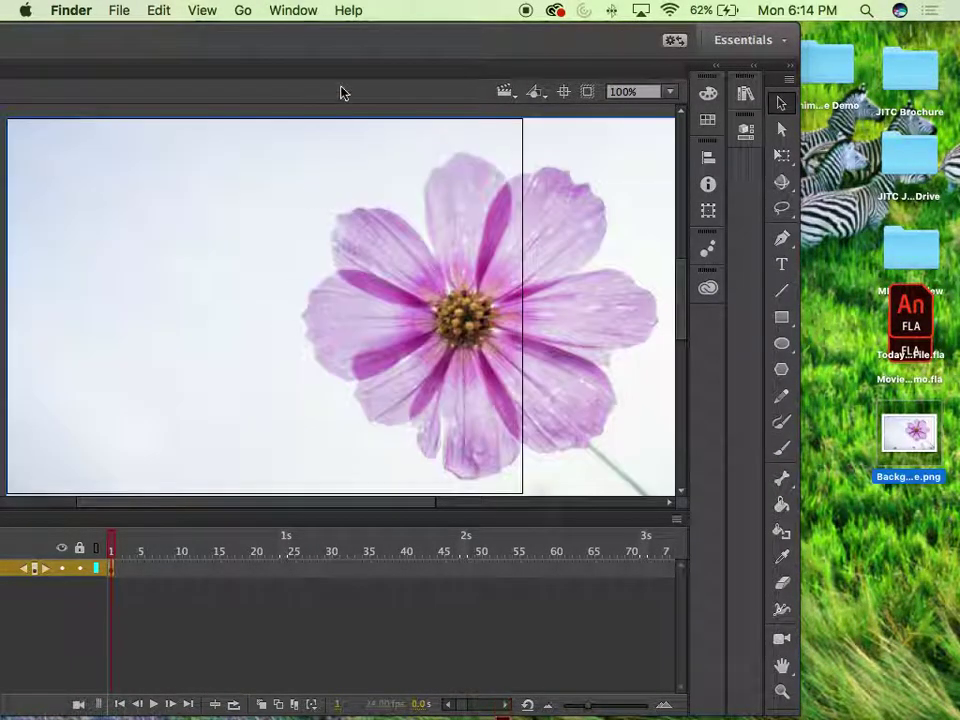
pyautogui.click(362, 62)
pyautogui.moveTo(464, 57); pyautogui.dragTo(651, 47)
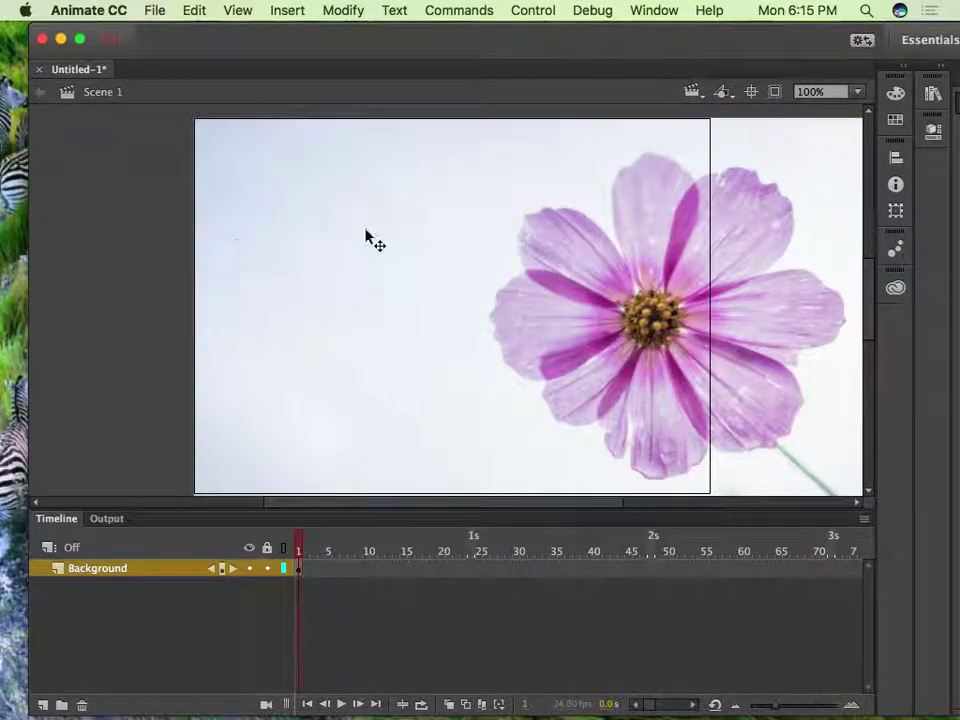
# - Scale the flower image proportionally from its top-left corner to match the stage height, and centre it horizontally over the stage
pyautogui.press('super+minus')
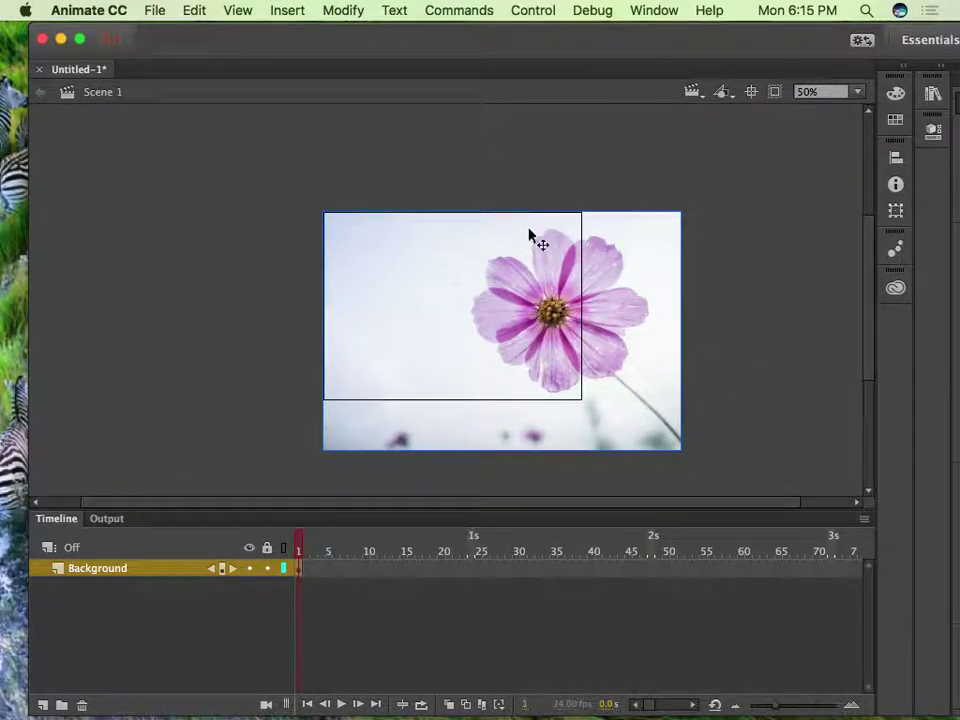
pyautogui.click(240, 9)
pyautogui.moveTo(340, 8)
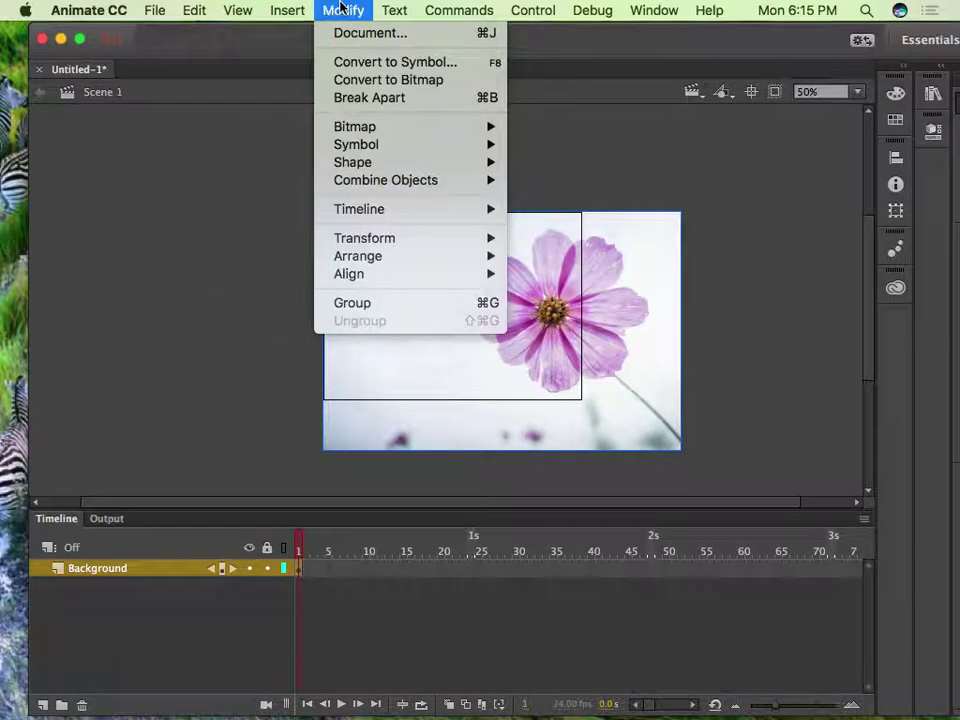
pyautogui.moveTo(384, 209)
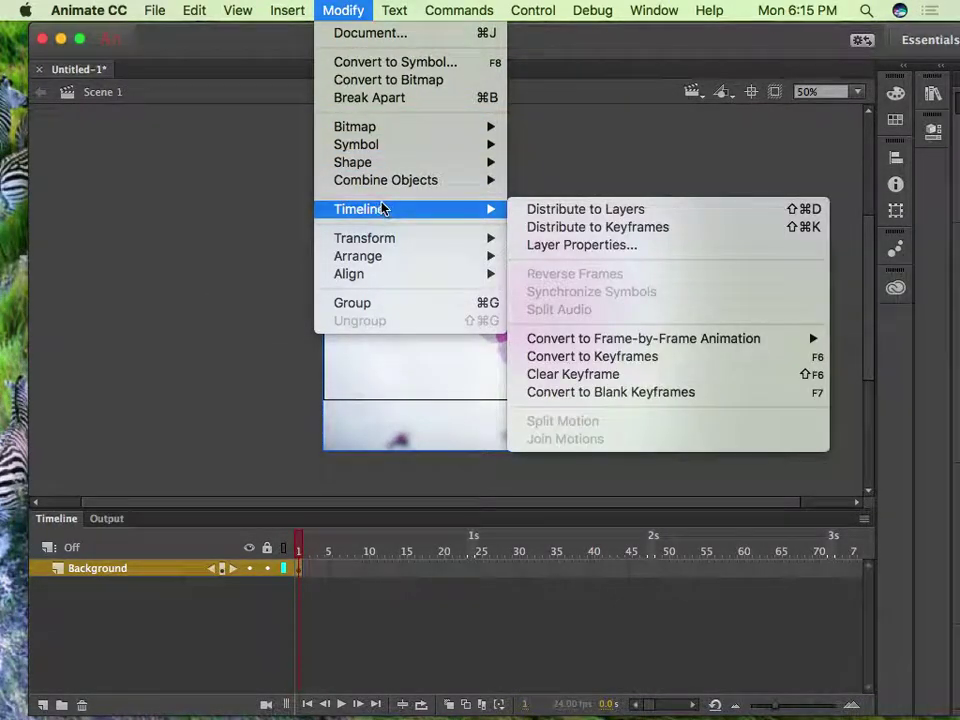
pyautogui.moveTo(388, 240)
pyautogui.click(636, 242)
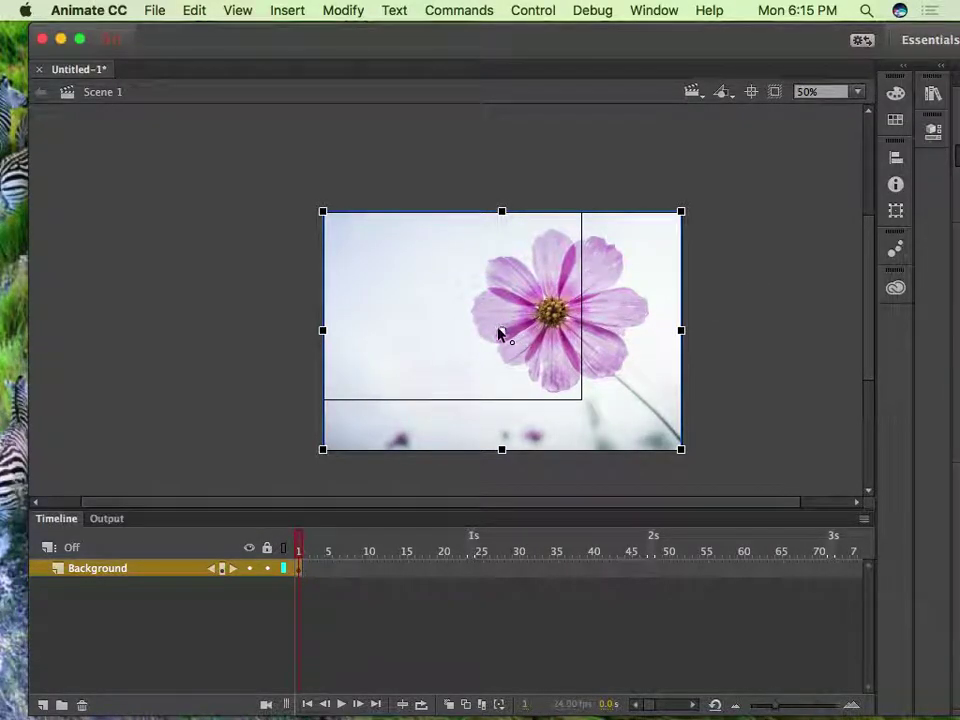
pyautogui.moveTo(502, 334); pyautogui.dragTo(327, 216)
pyautogui.moveTo(686, 449); pyautogui.dragTo(613, 437)
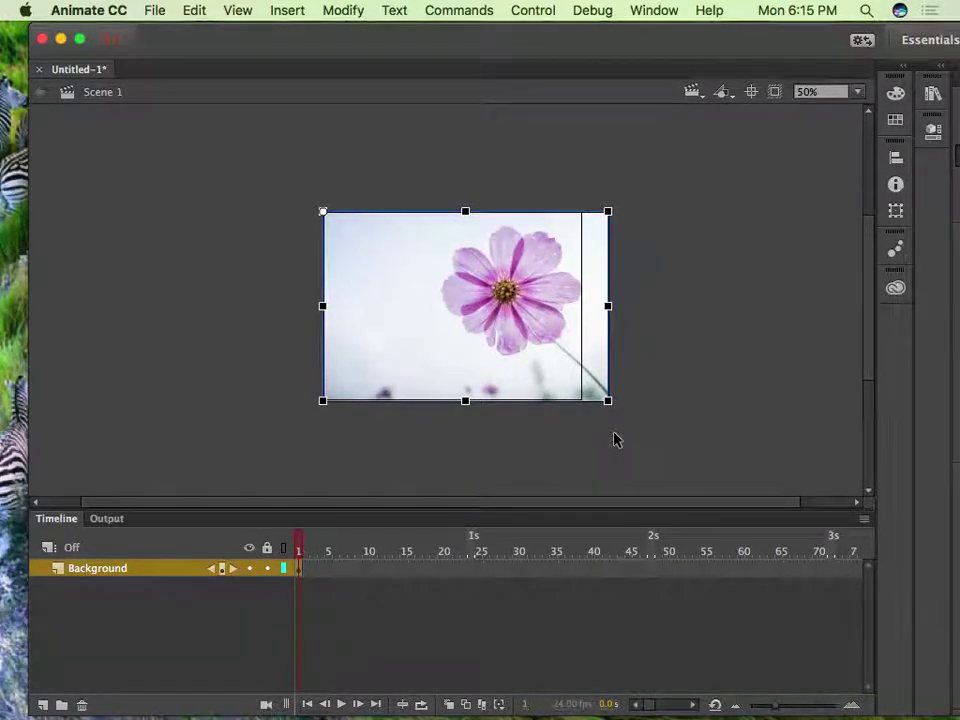
pyautogui.moveTo(476, 285); pyautogui.dragTo(456, 285)
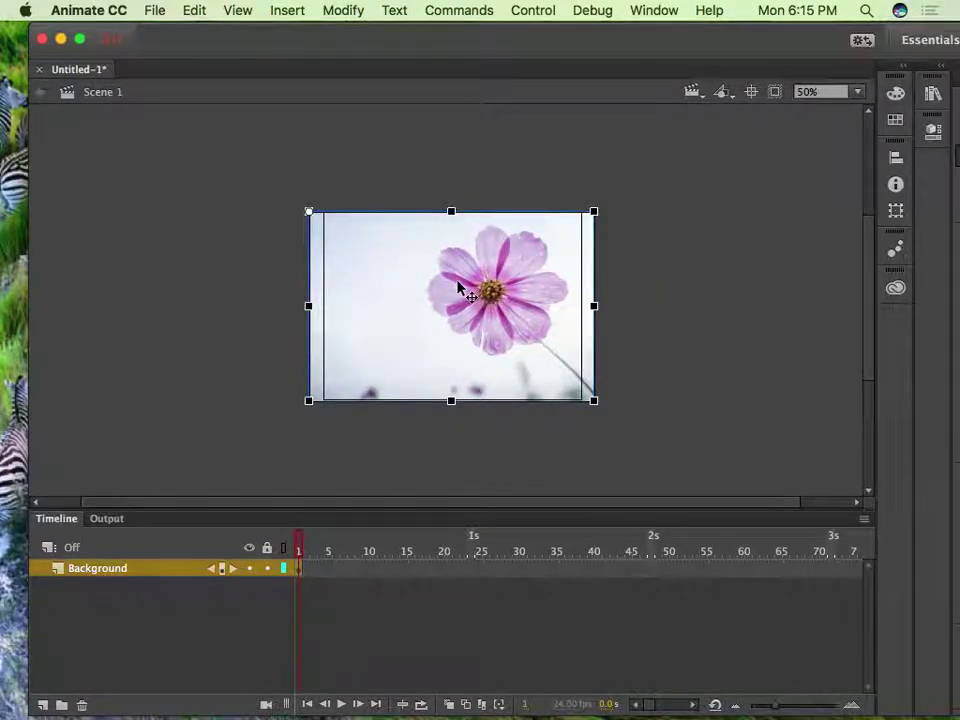
pyautogui.moveTo(393, 240)
pyautogui.mouseDown()
pyautogui.moveTo(418, 251)
pyautogui.moveTo(354, 257)
pyautogui.moveTo(392, 241)
pyautogui.mouseUp()
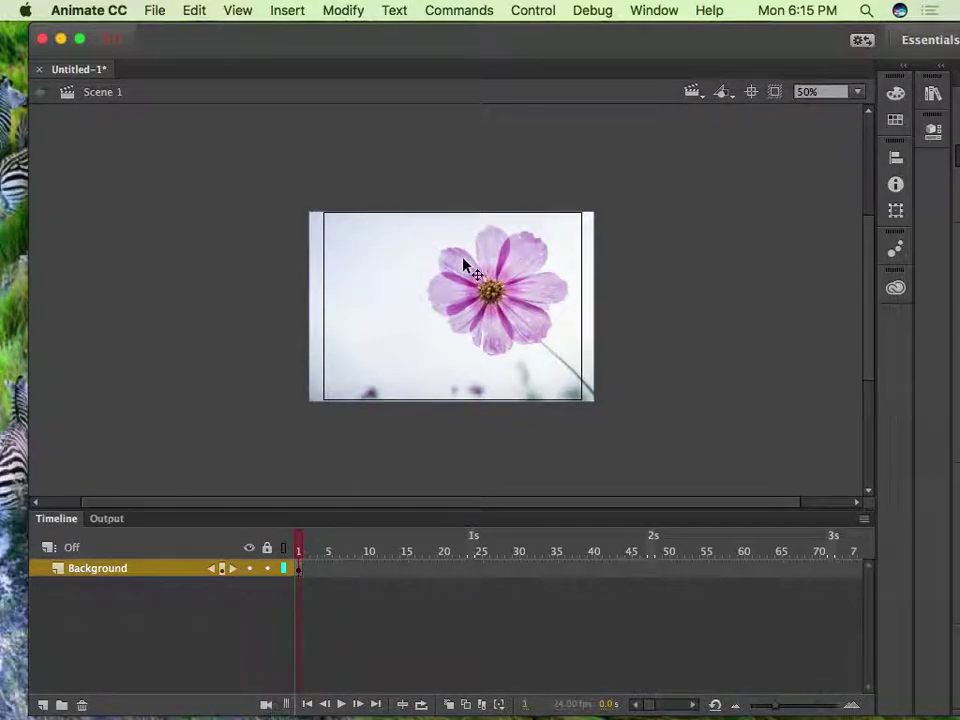
# - Convert the flower image to a movie clip symbol named Background
pyautogui.rightClick(421, 333)
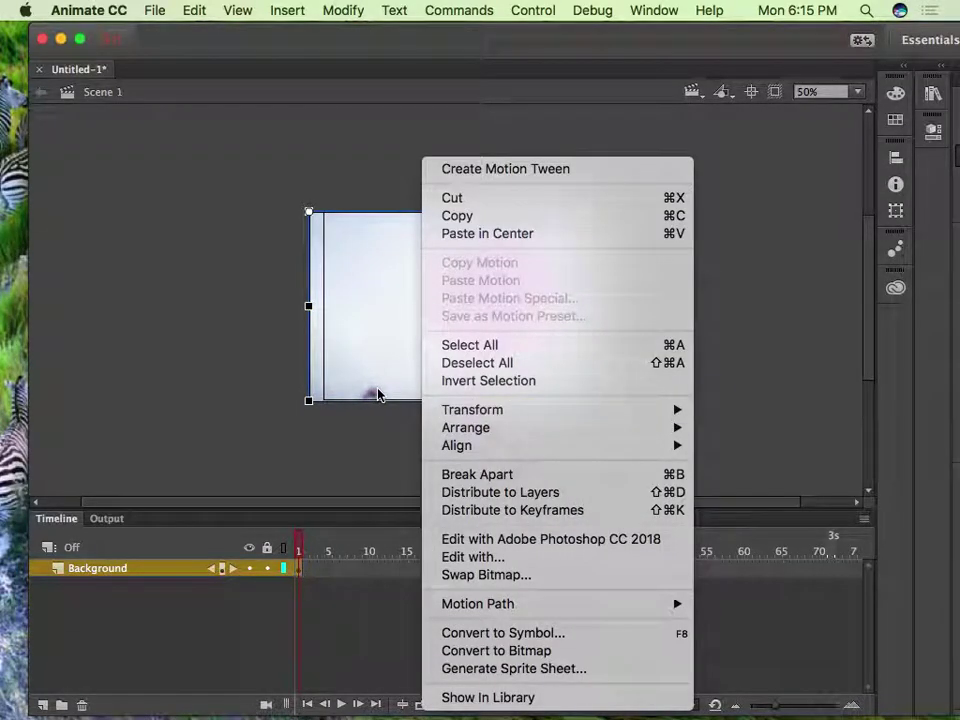
pyautogui.click(548, 636)
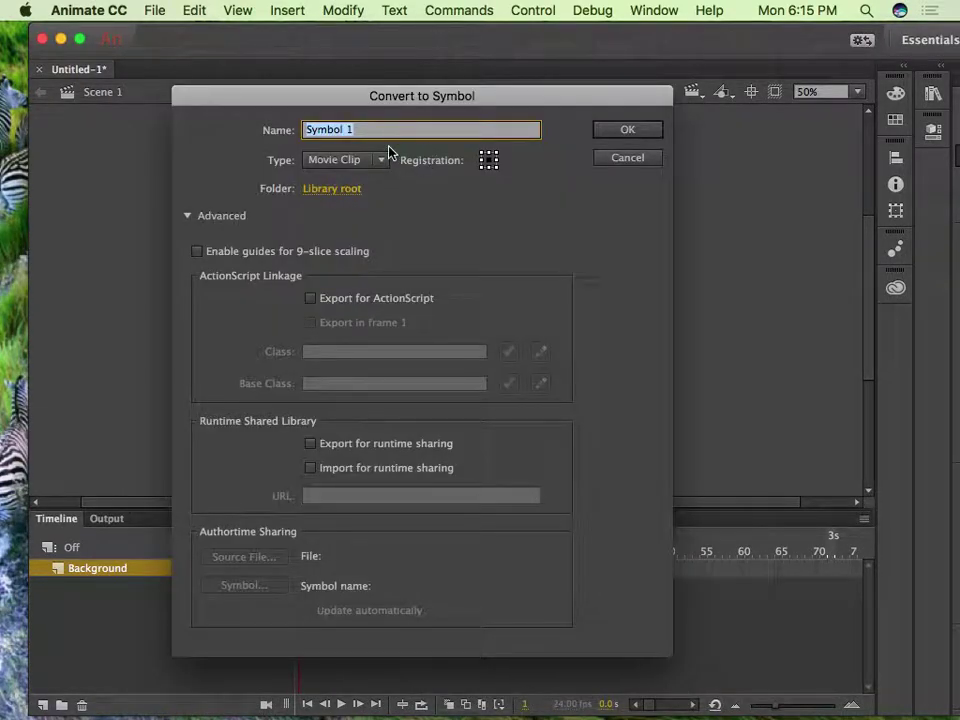
pyautogui.write('Background')
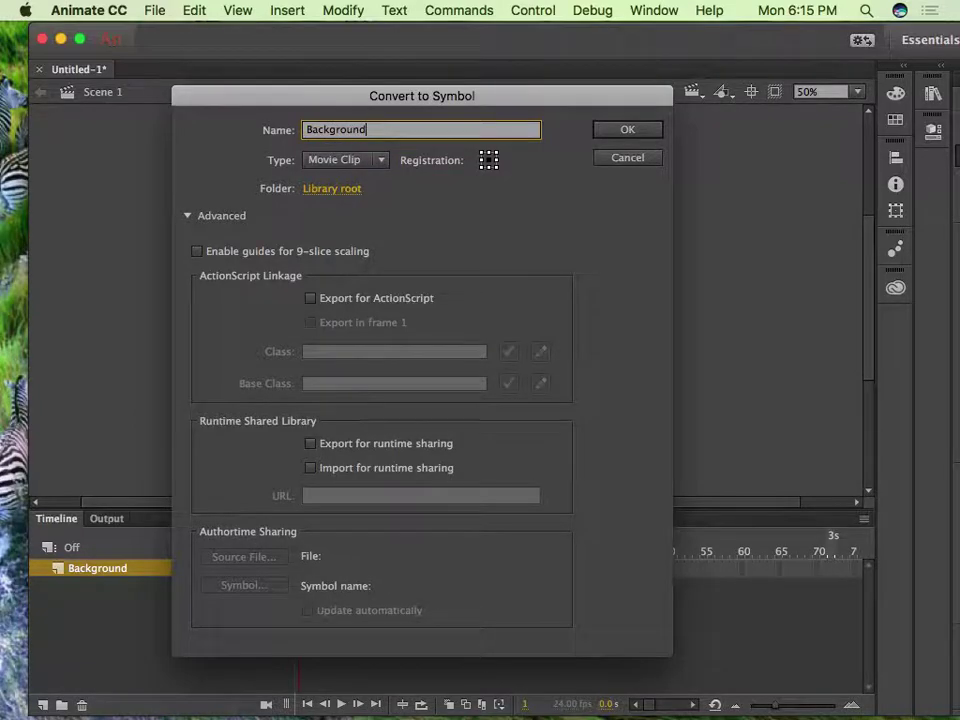
pyautogui.press('Return')
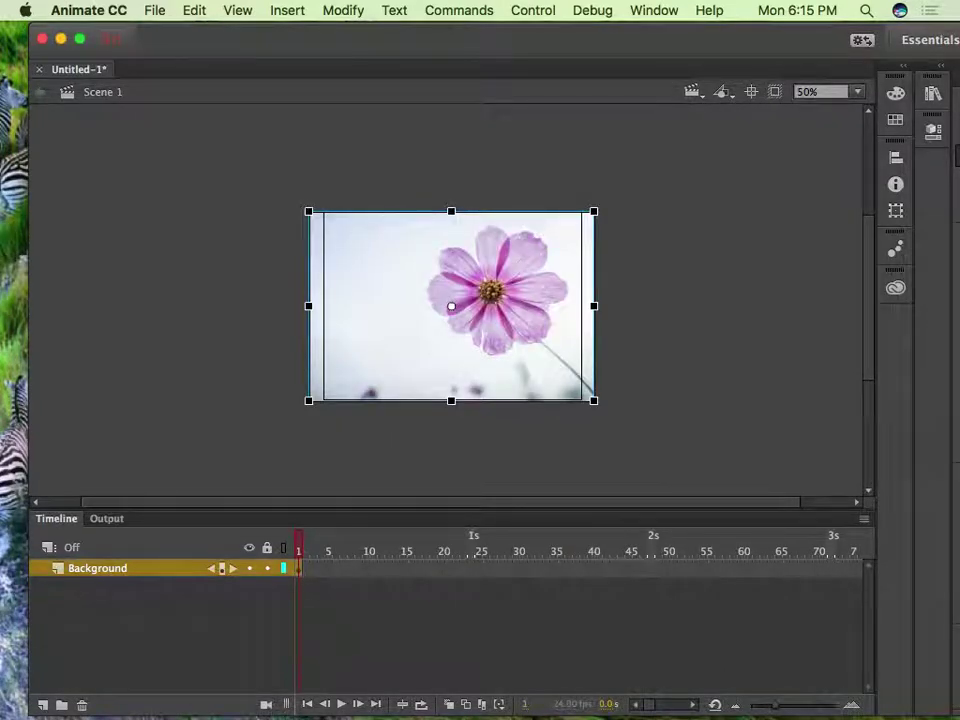
pyautogui.click(765, 236)
pyautogui.click(410, 270)
pyautogui.click(815, 262)
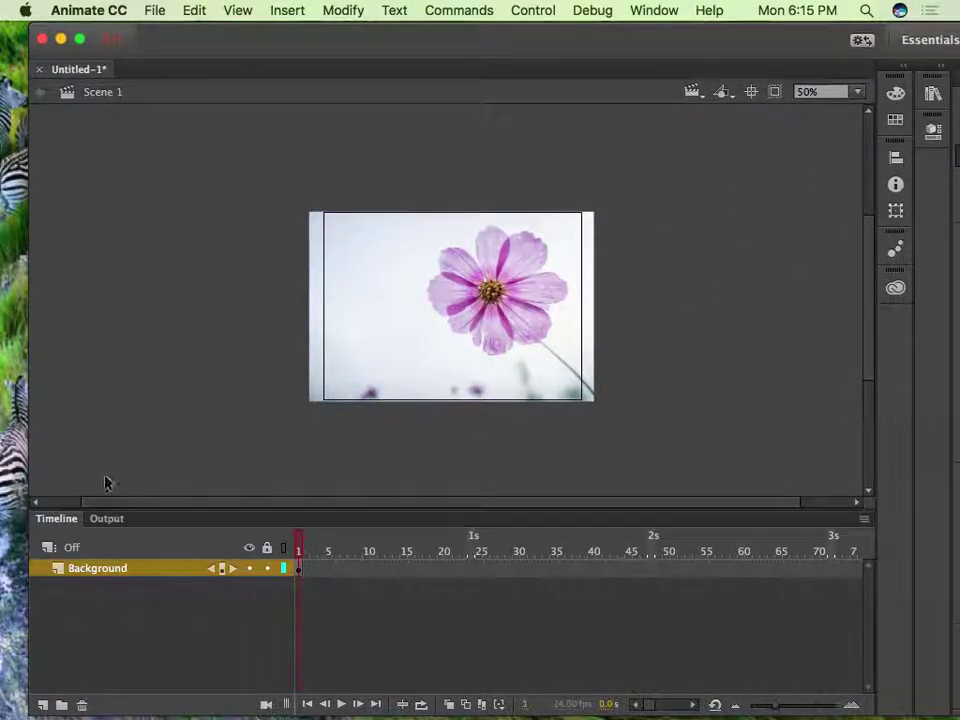
# - Add a new layer above Background and rename it Mask
pyautogui.doubleClick(868, 40)
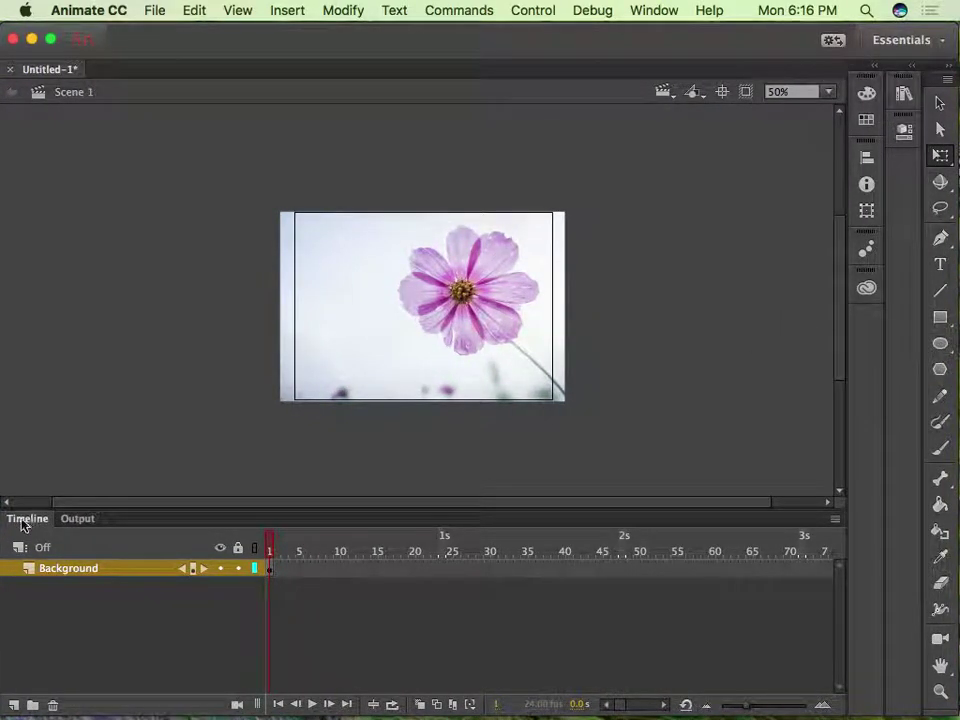
pyautogui.click(15, 704)
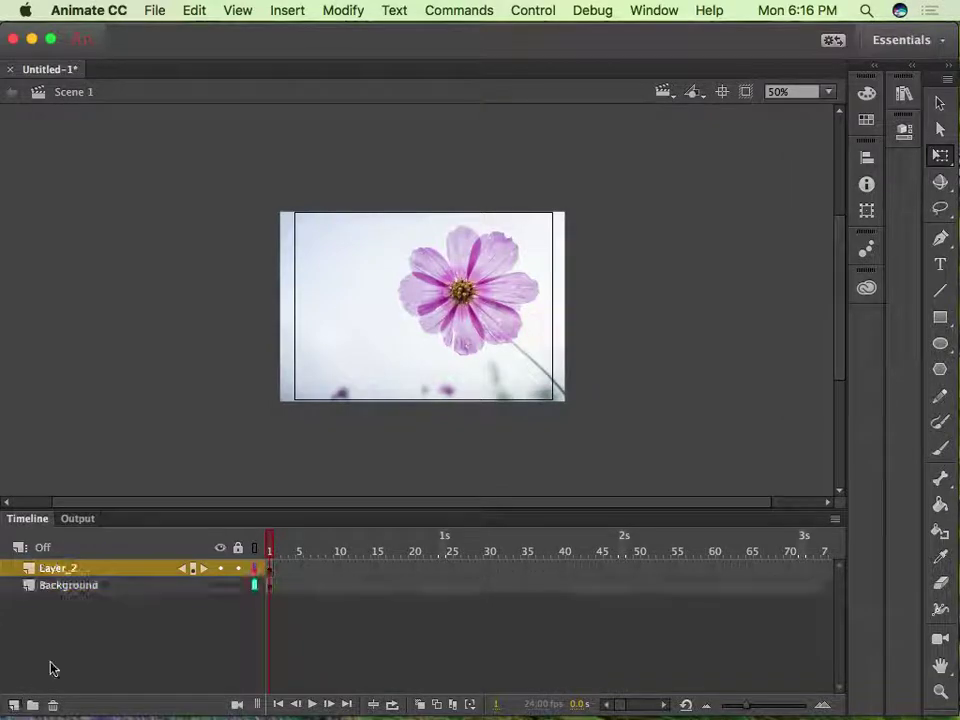
pyautogui.doubleClick(70, 568)
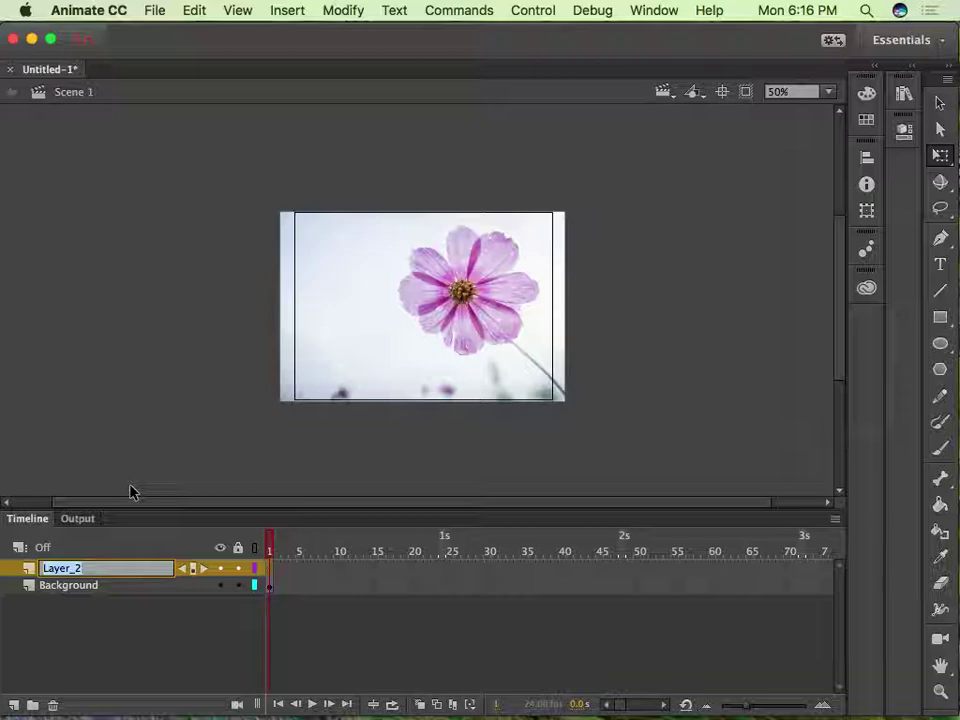
pyautogui.write('Mask')
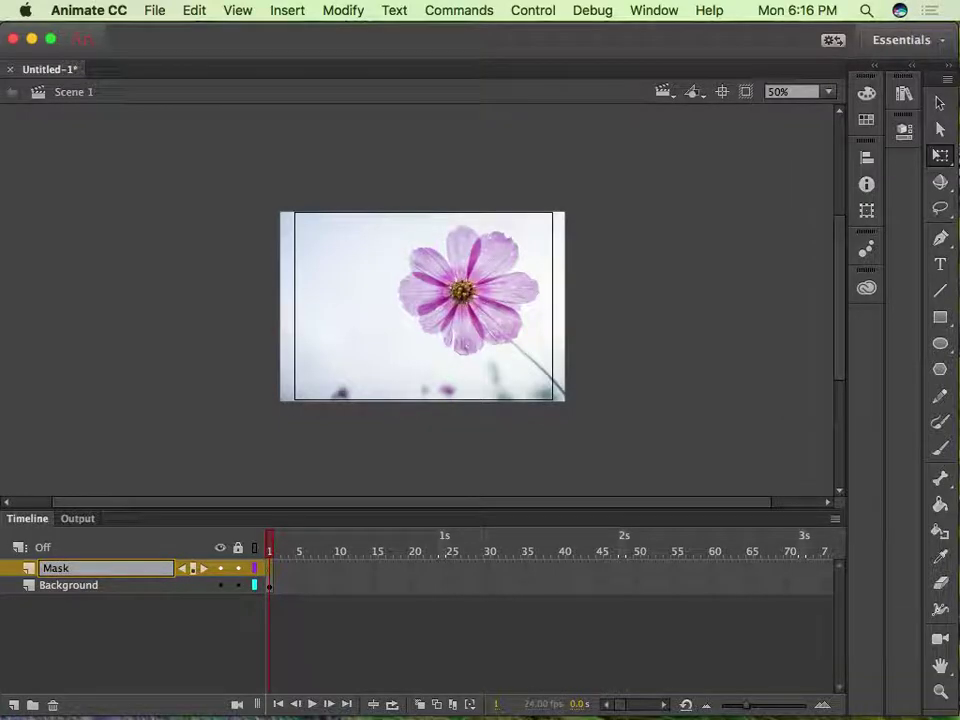
pyautogui.press('Return')
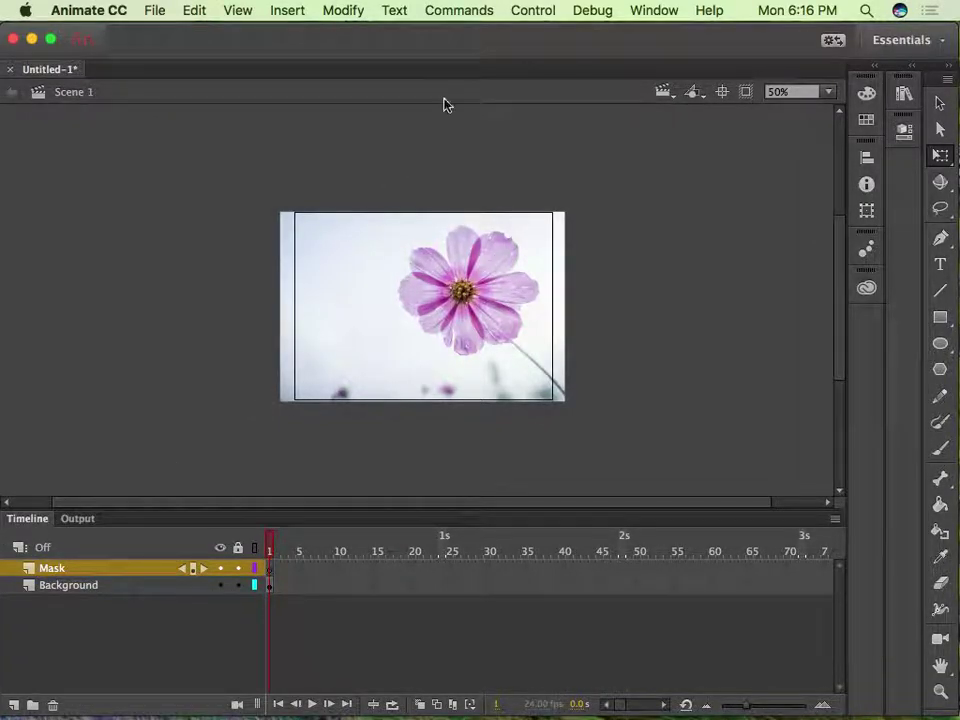
# - Draw a small black circle over the flower's lower-left petal on the Mask layer with the Oval tool
pyautogui.click(940, 343)
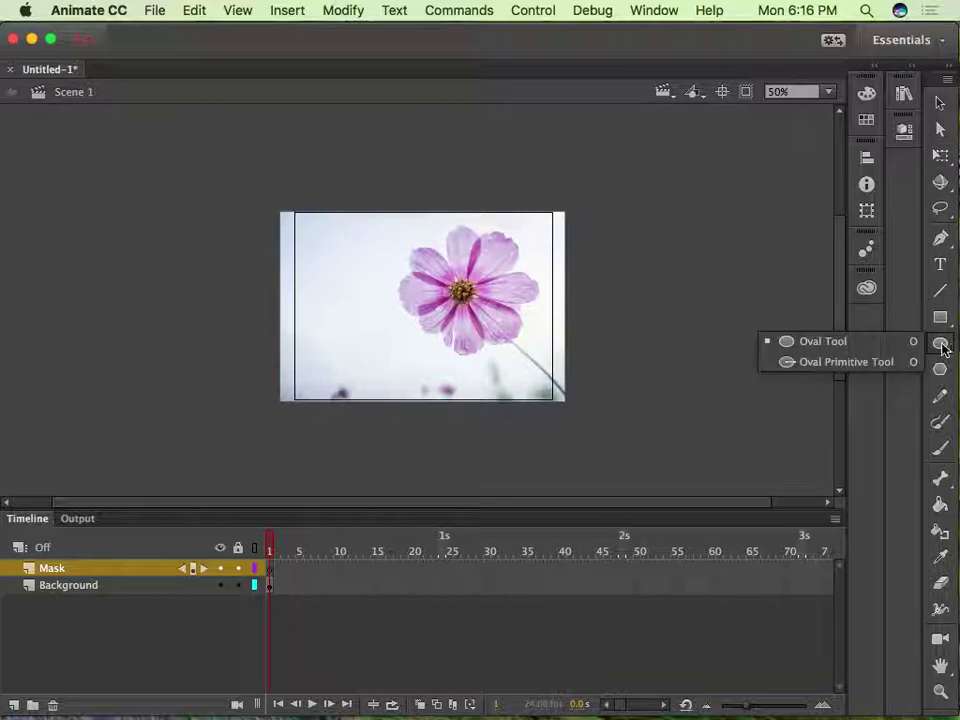
pyautogui.click(898, 347)
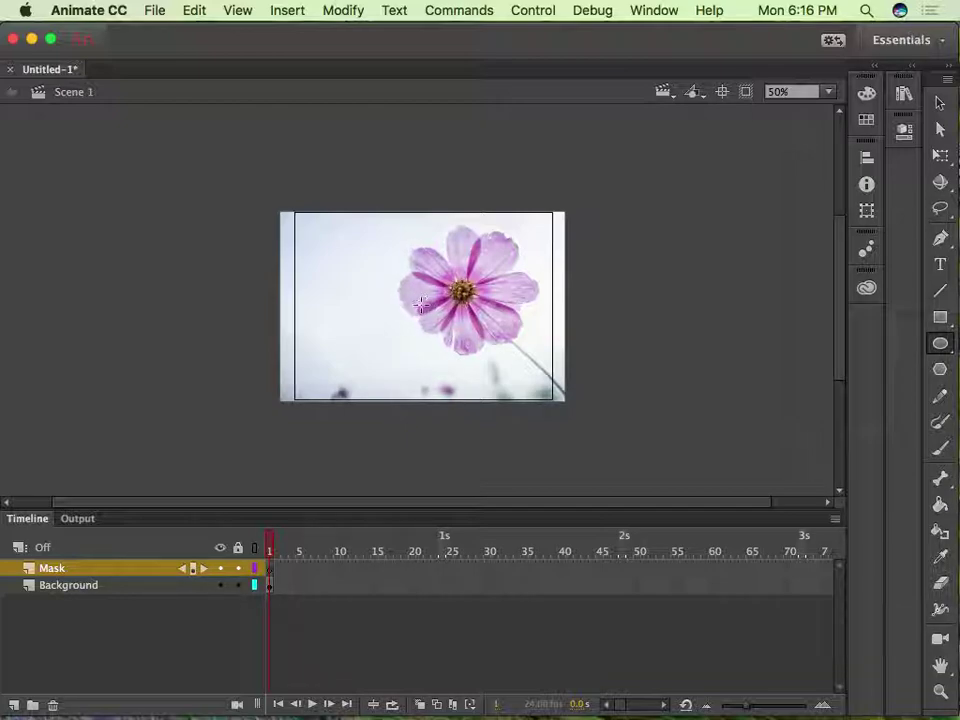
pyautogui.moveTo(430, 318); pyautogui.dragTo(449, 334)
# - Shorten the timeline area to enlarge the stage view, and convert the black circle to a movie clip symbol named Mask
pyautogui.click(941, 104)
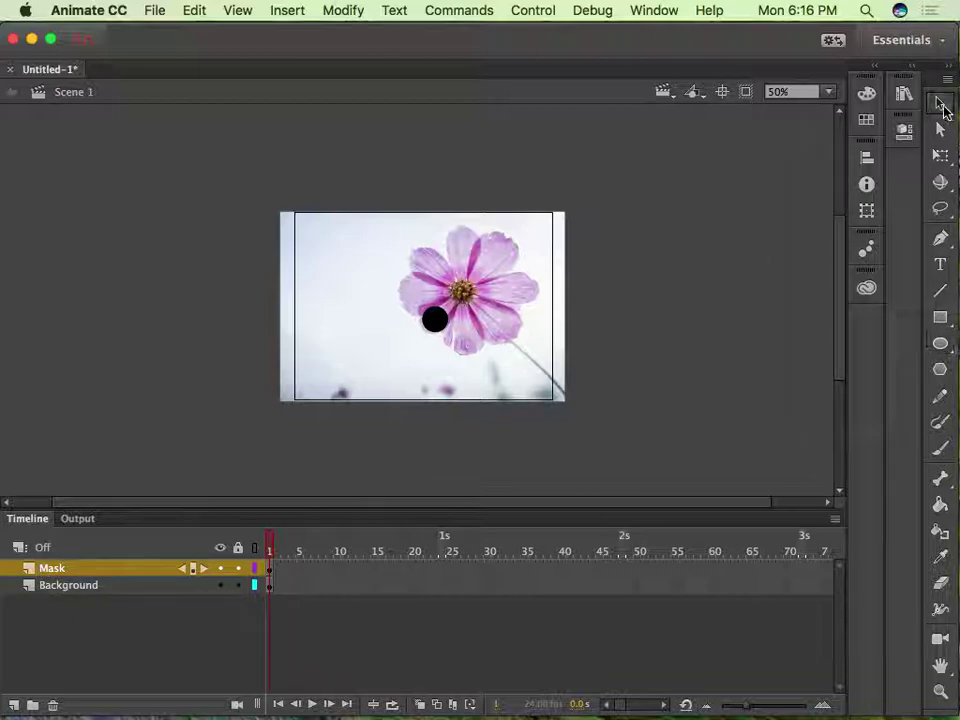
pyautogui.click(437, 322)
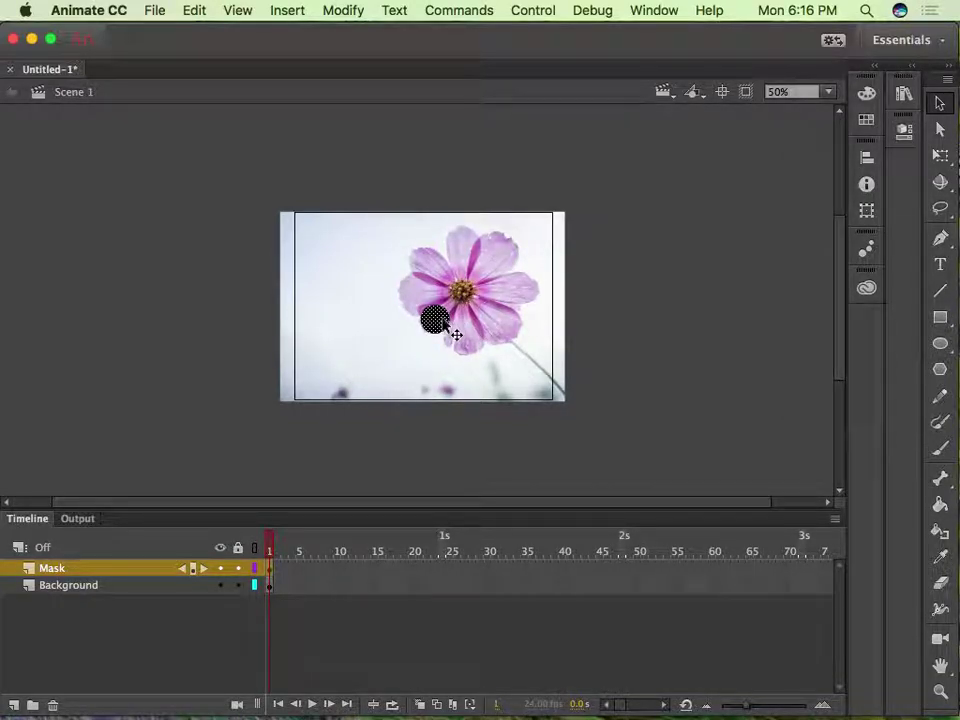
pyautogui.press('super+equal')
pyautogui.press('super+equal')
pyautogui.press('super+minus')
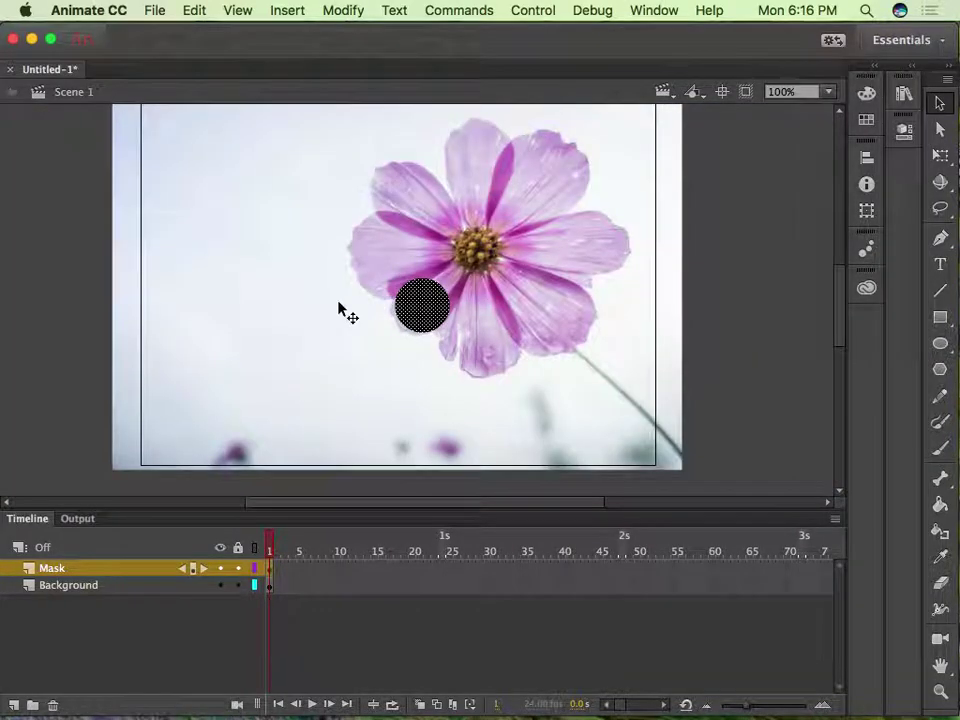
pyautogui.press('super+minus')
pyautogui.press('super+equal')
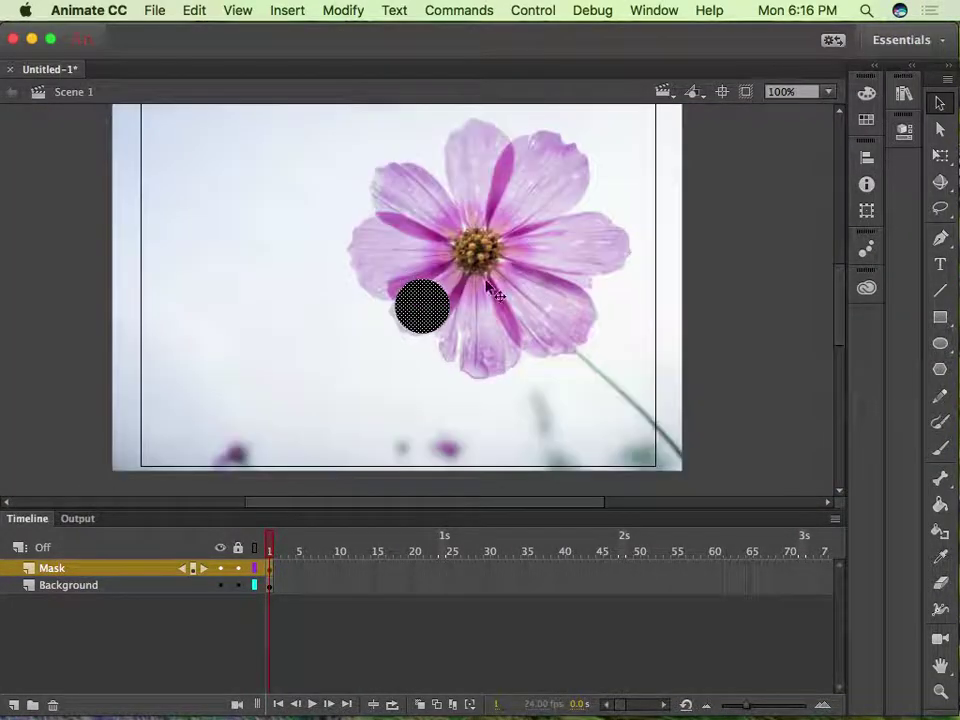
pyautogui.moveTo(568, 508); pyautogui.dragTo(563, 617)
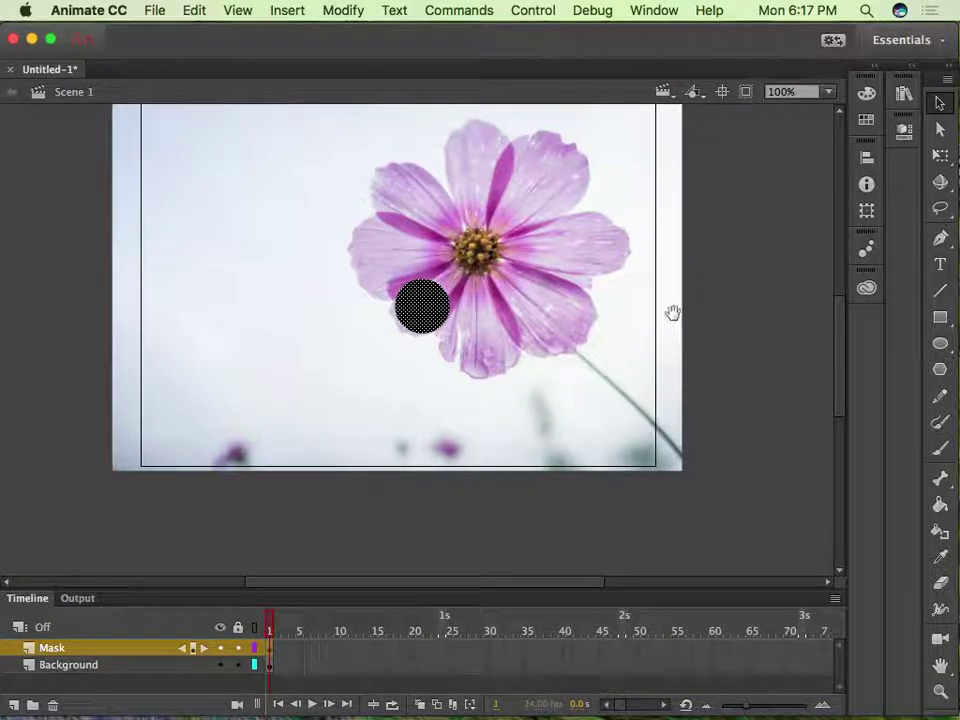
pyautogui.scroll(3, 671, 315)
pyautogui.hscroll(-3, 671, 315)
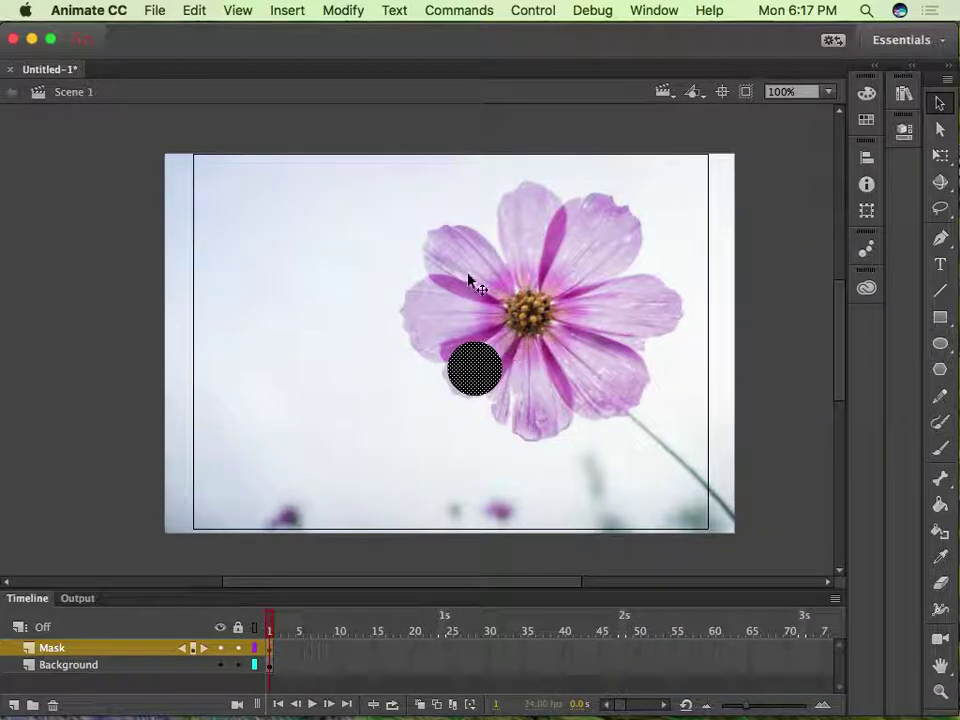
pyautogui.rightClick(478, 368)
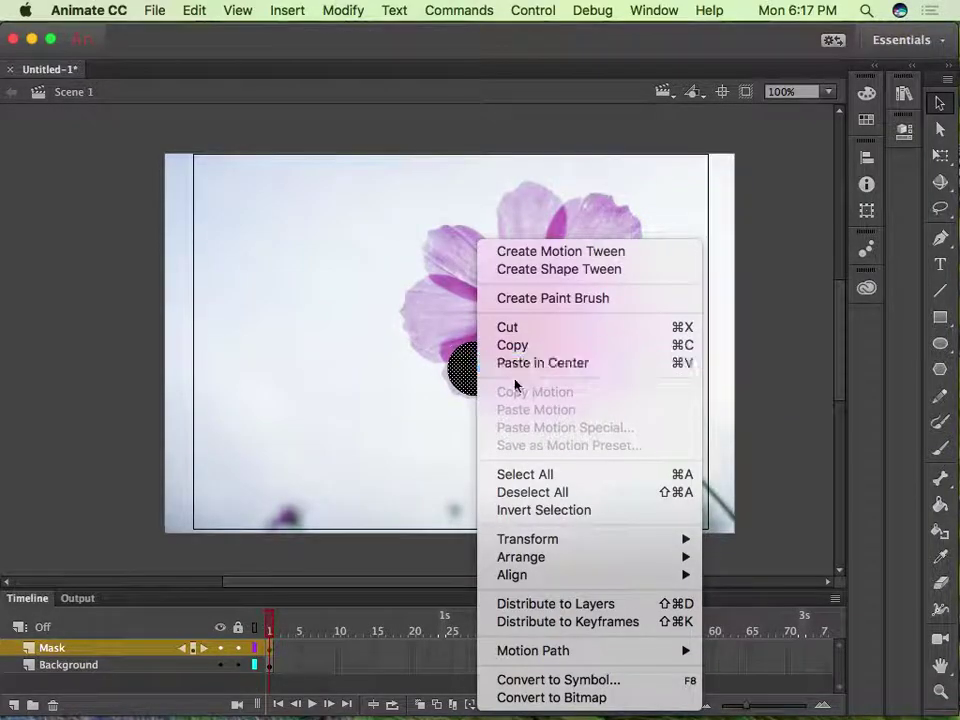
pyautogui.click(540, 680)
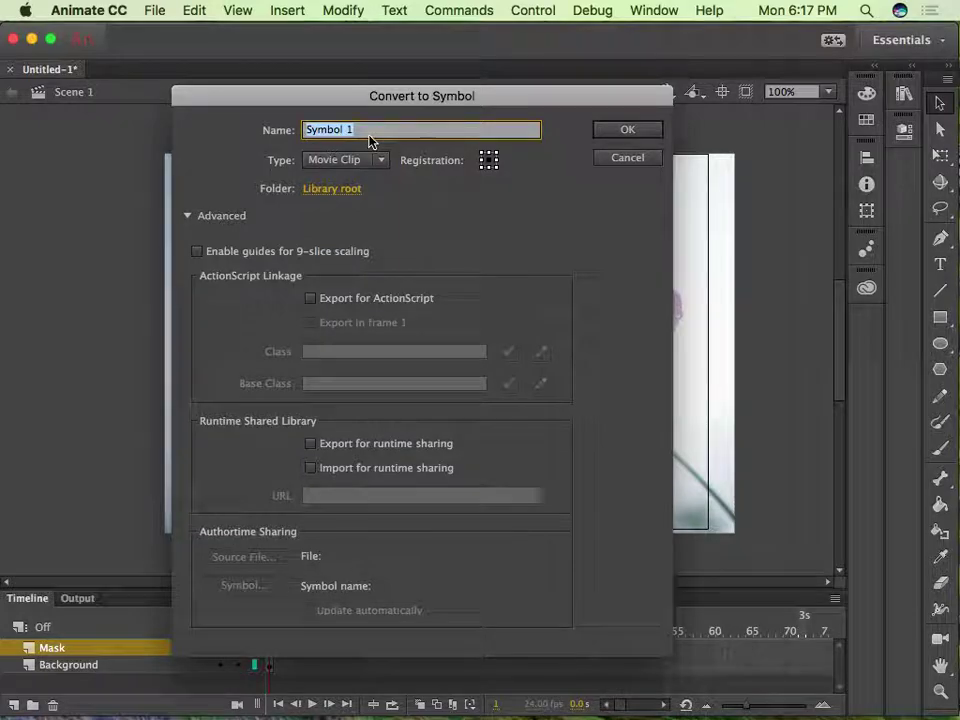
pyautogui.write('Mask')
pyautogui.press('Return')
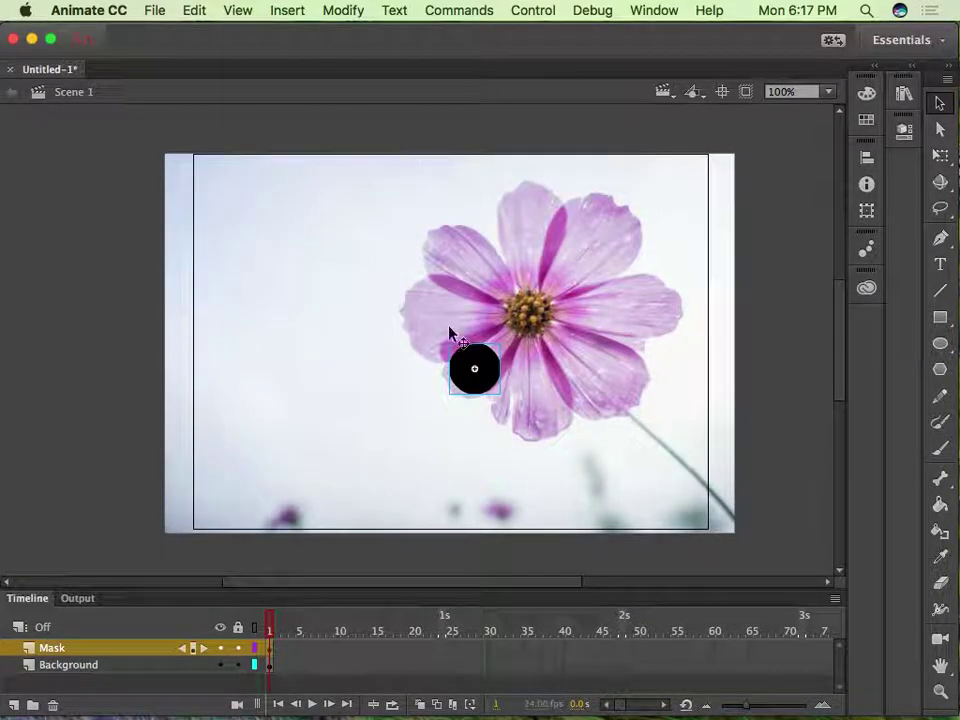
# - Move the black circle to the centre of the stage and insert a keyframe at frame 30 of the Mask layer
pyautogui.moveTo(474, 352); pyautogui.dragTo(452, 340)
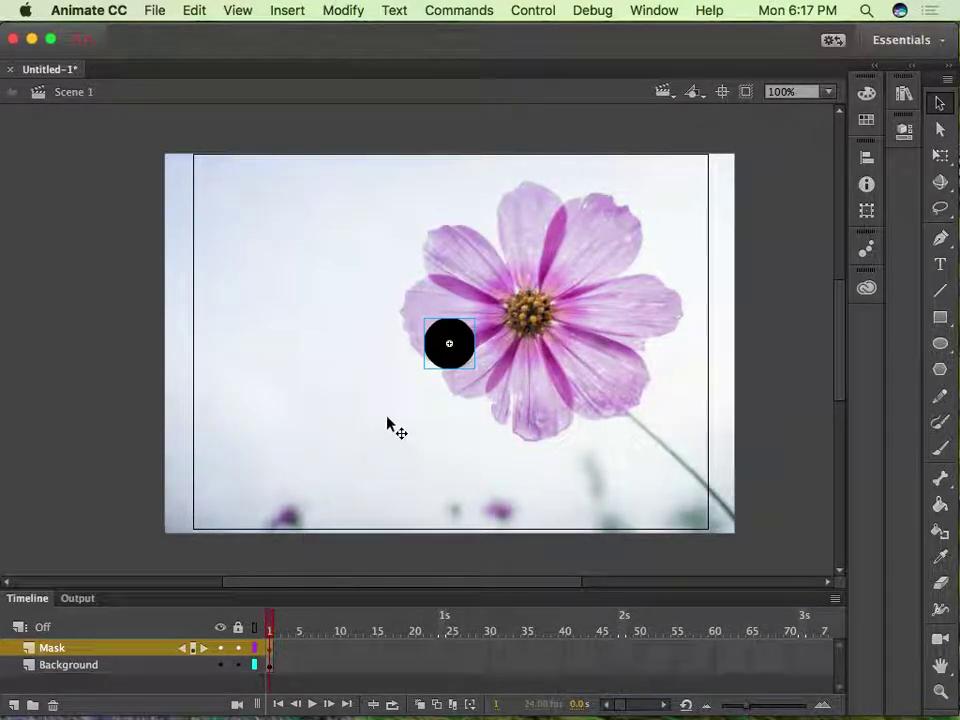
pyautogui.click(489, 649)
pyautogui.rightClick(489, 649)
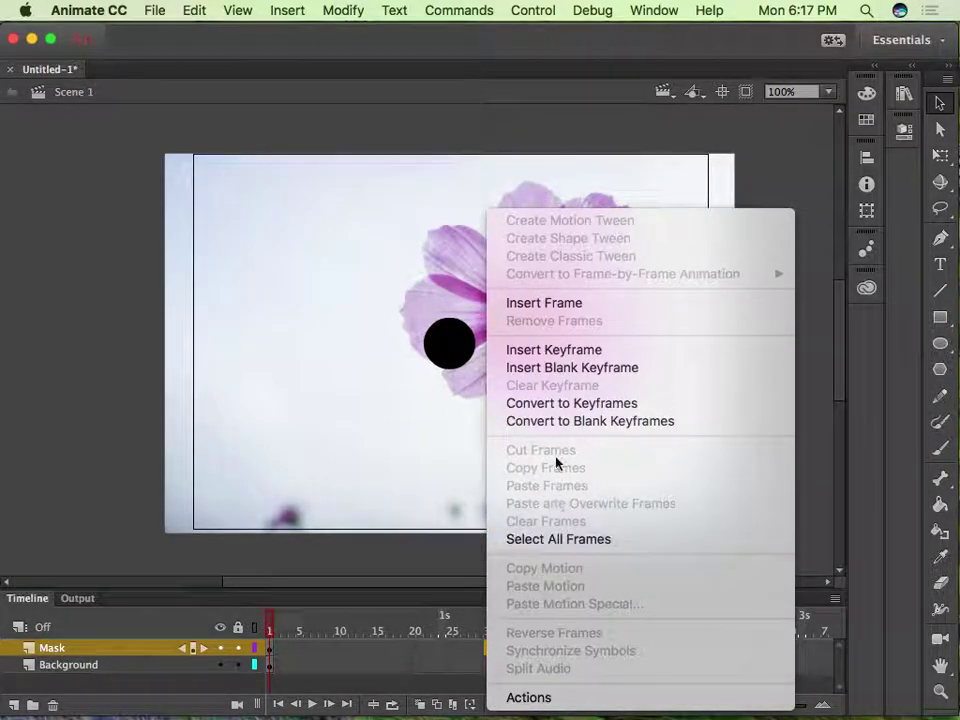
pyautogui.click(547, 352)
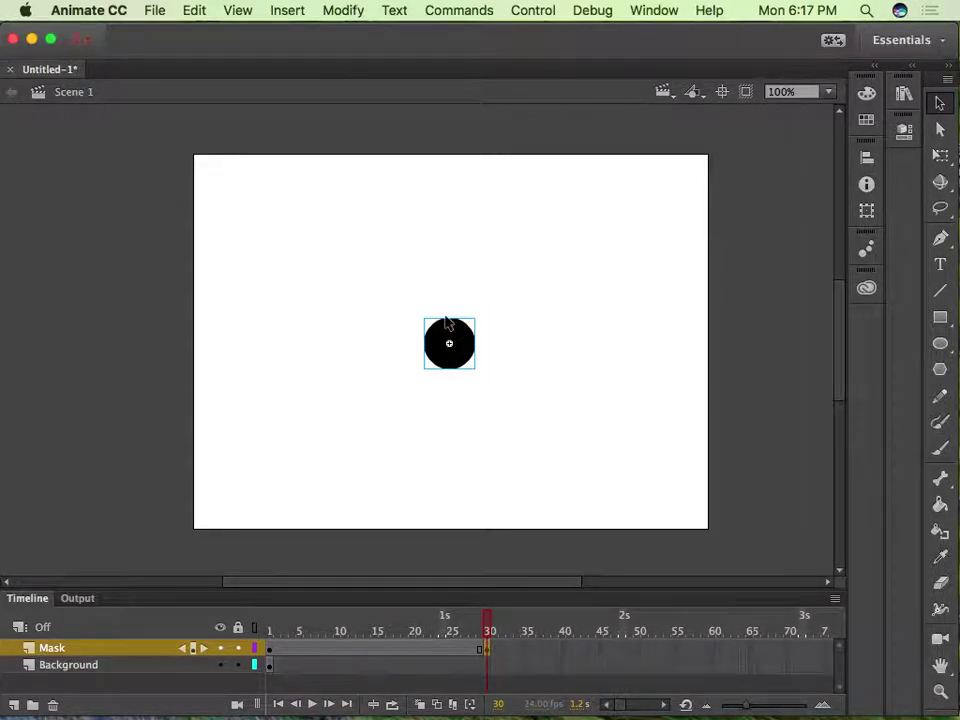
# - Scale up the circle at frame 30 with Free Transform, keeping it centred, until it extends past the stage's upper and lower edges
pyautogui.click(242, 10)
pyautogui.moveTo(290, 8)
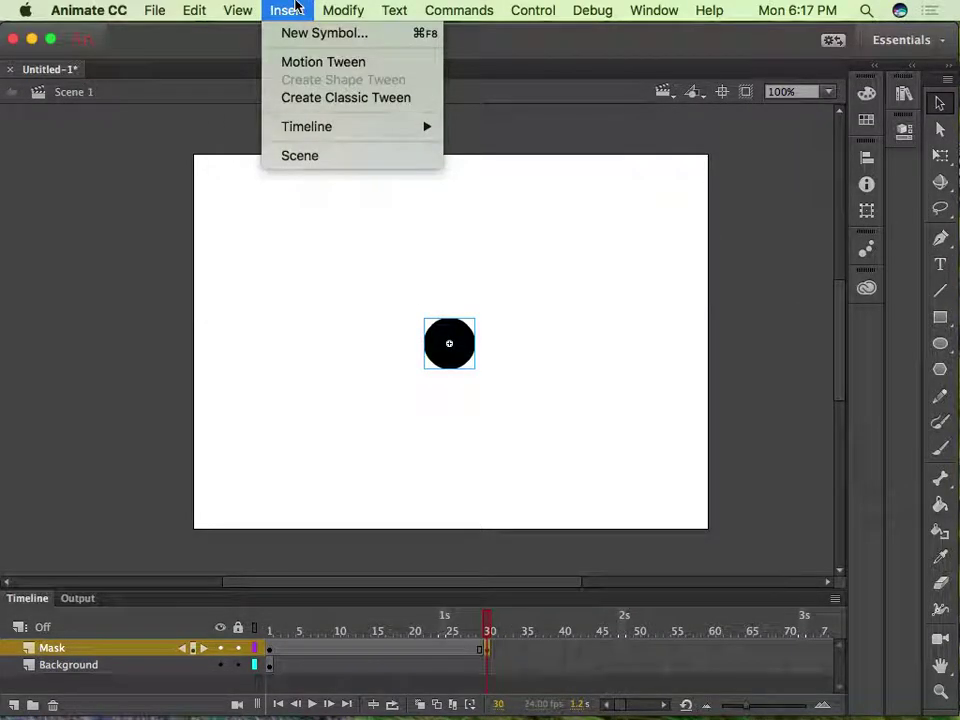
pyautogui.moveTo(346, 10)
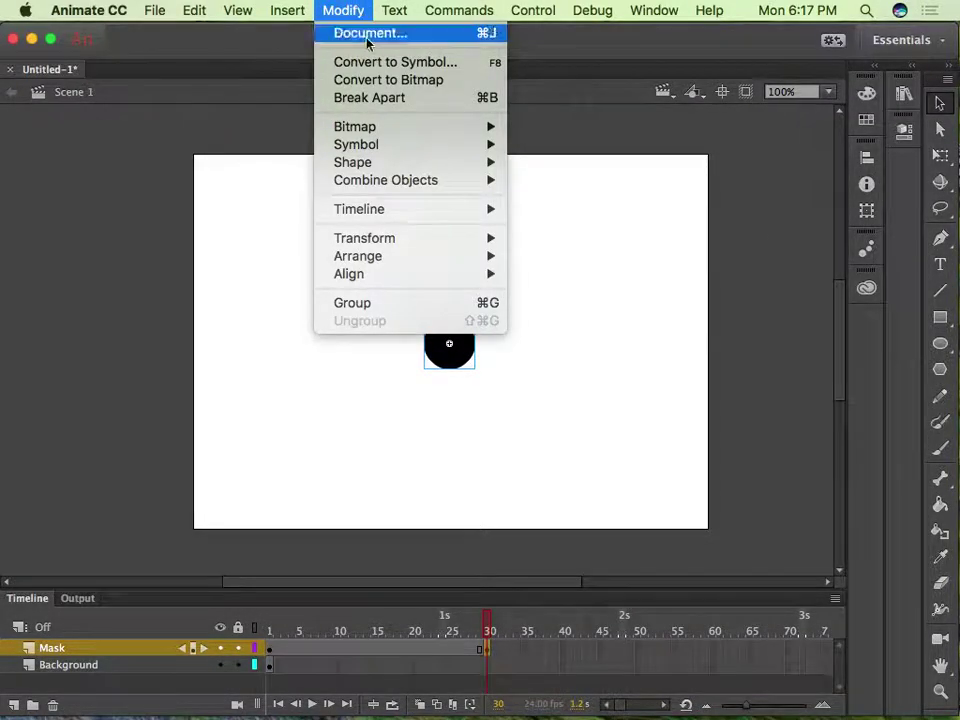
pyautogui.moveTo(390, 210)
pyautogui.moveTo(388, 240)
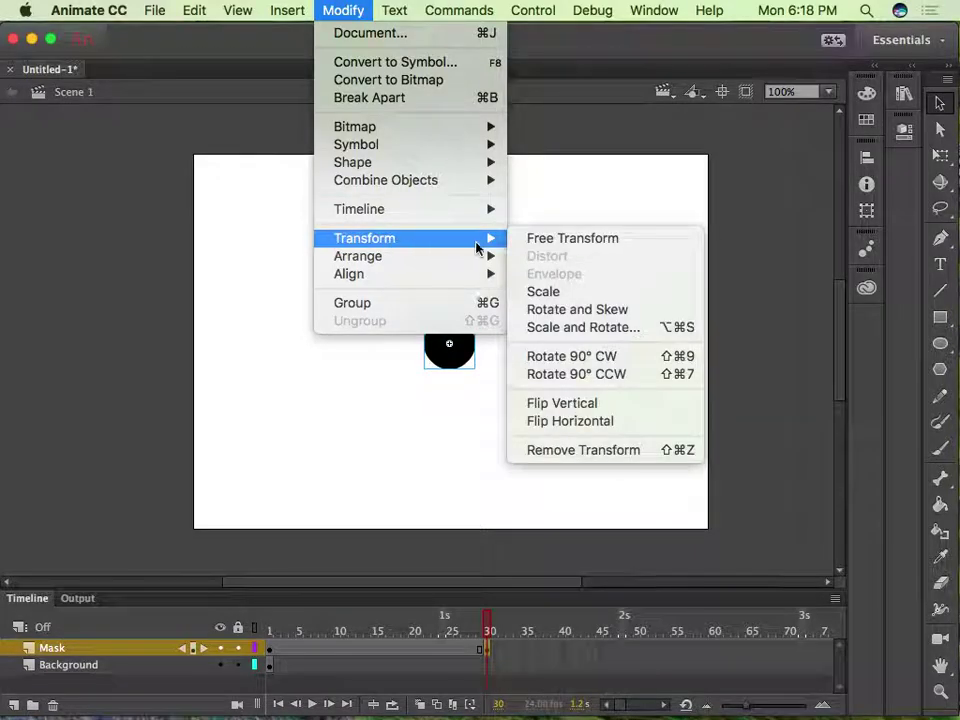
pyautogui.click(570, 240)
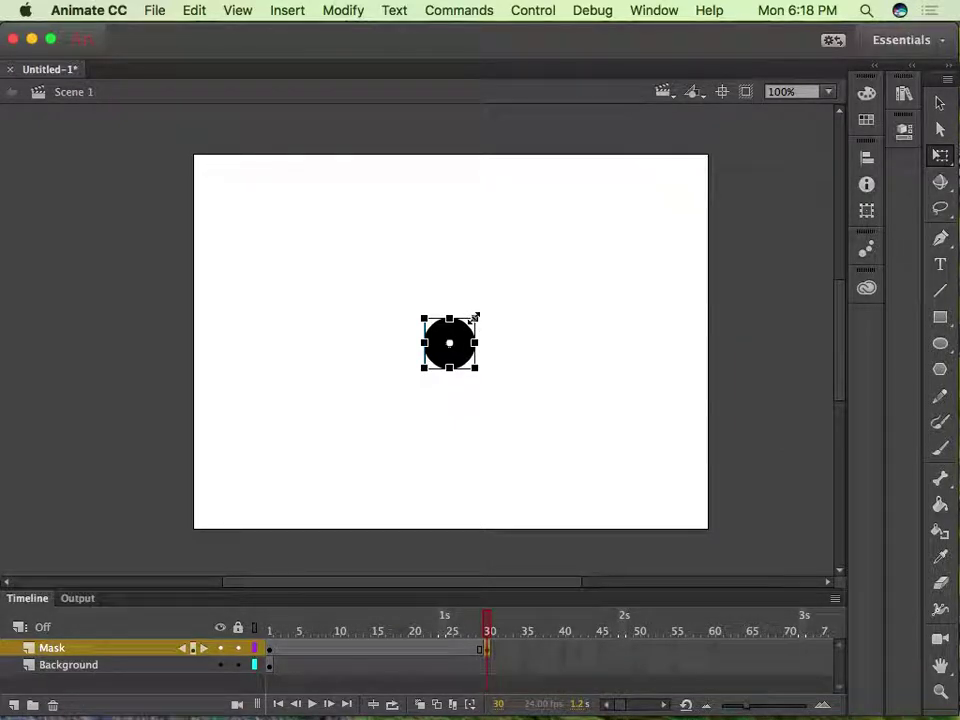
pyautogui.moveTo(476, 315); pyautogui.dragTo(822, 104)
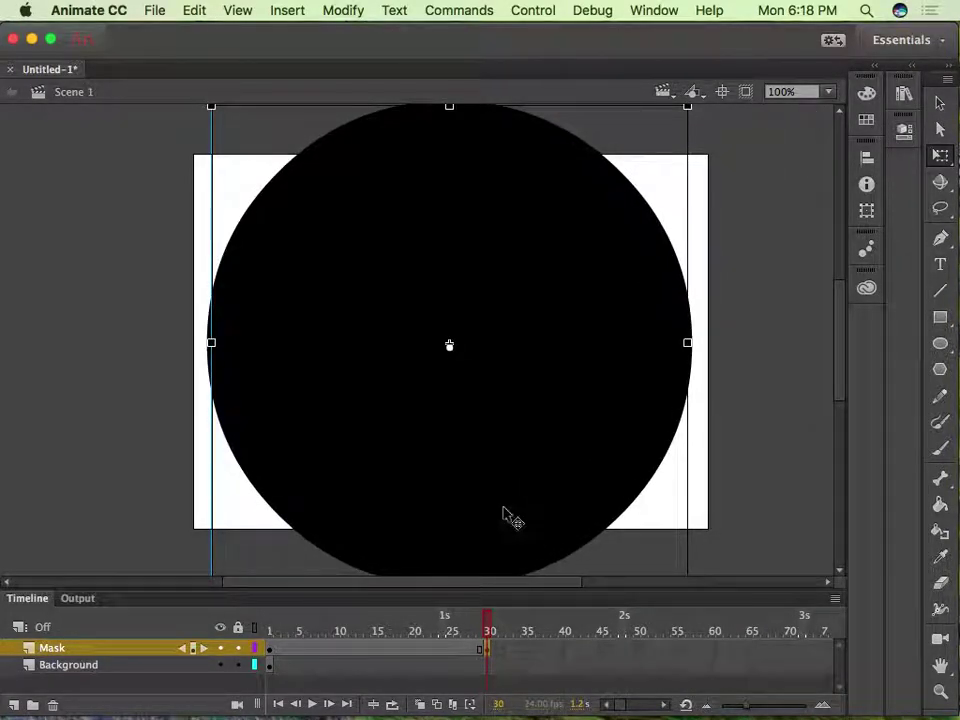
# - Create a classic tween between the Mask layer's keyframes at frames 1 and 30, and scrub through the circle's growth
pyautogui.moveTo(488, 627)
pyautogui.mouseDown()
pyautogui.moveTo(275, 617)
pyautogui.moveTo(489, 621)
pyautogui.moveTo(480, 617)
pyautogui.mouseUp()
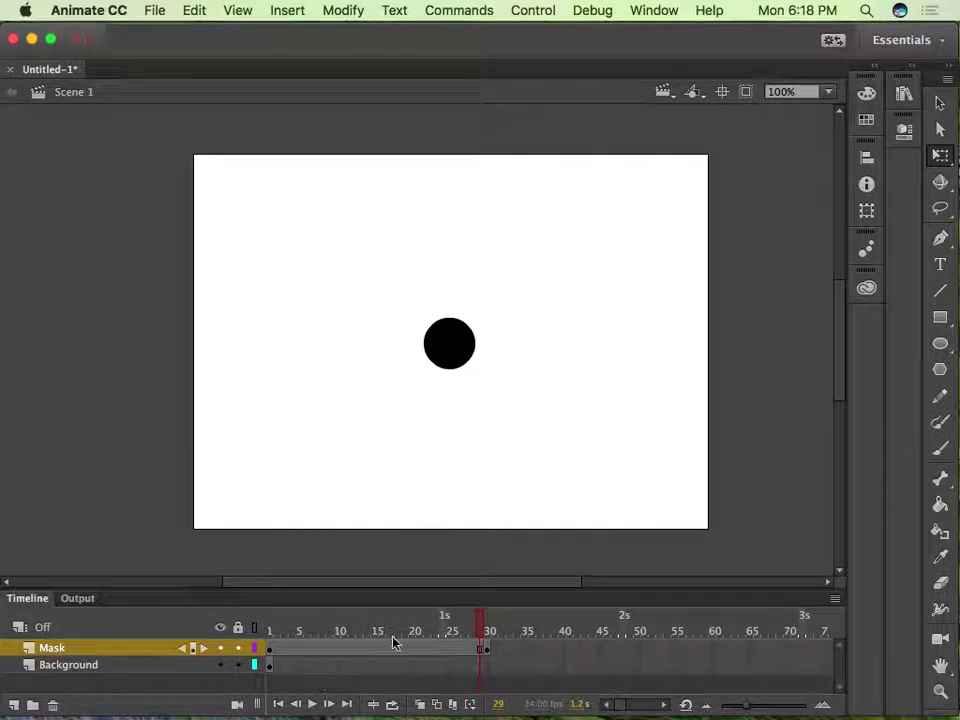
pyautogui.click(369, 648)
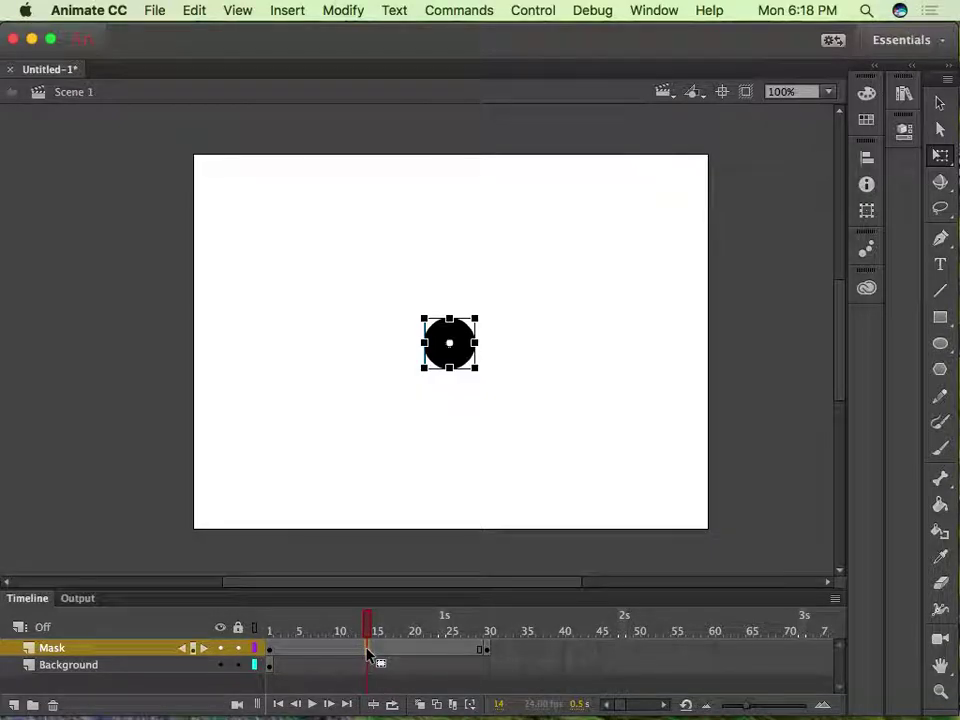
pyautogui.rightClick(367, 654)
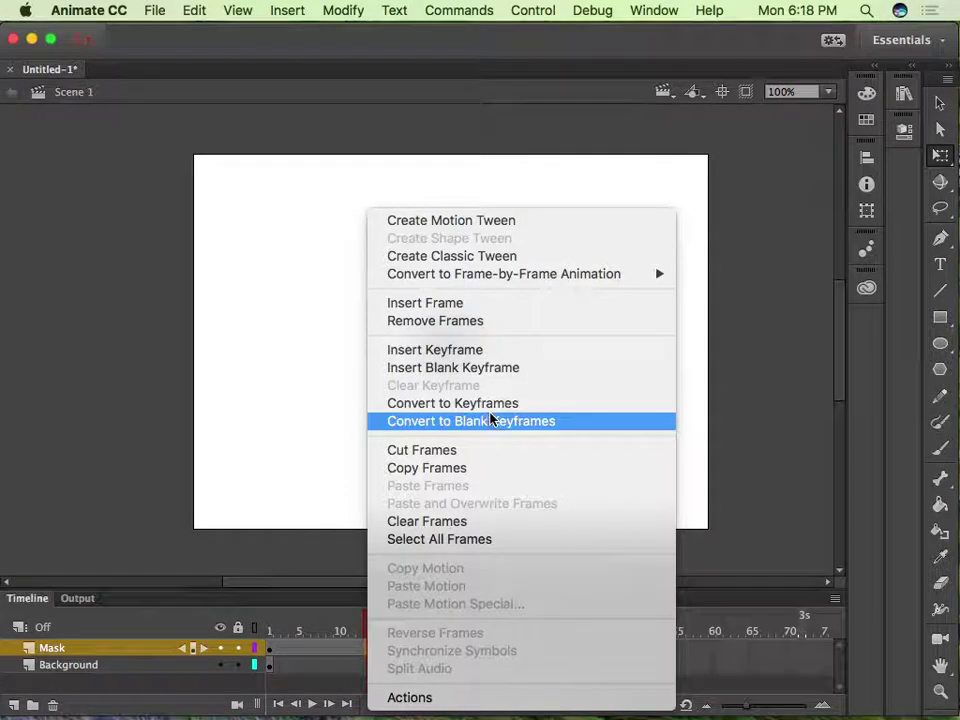
pyautogui.click(460, 256)
pyautogui.moveTo(371, 621); pyautogui.dragTo(472, 627)
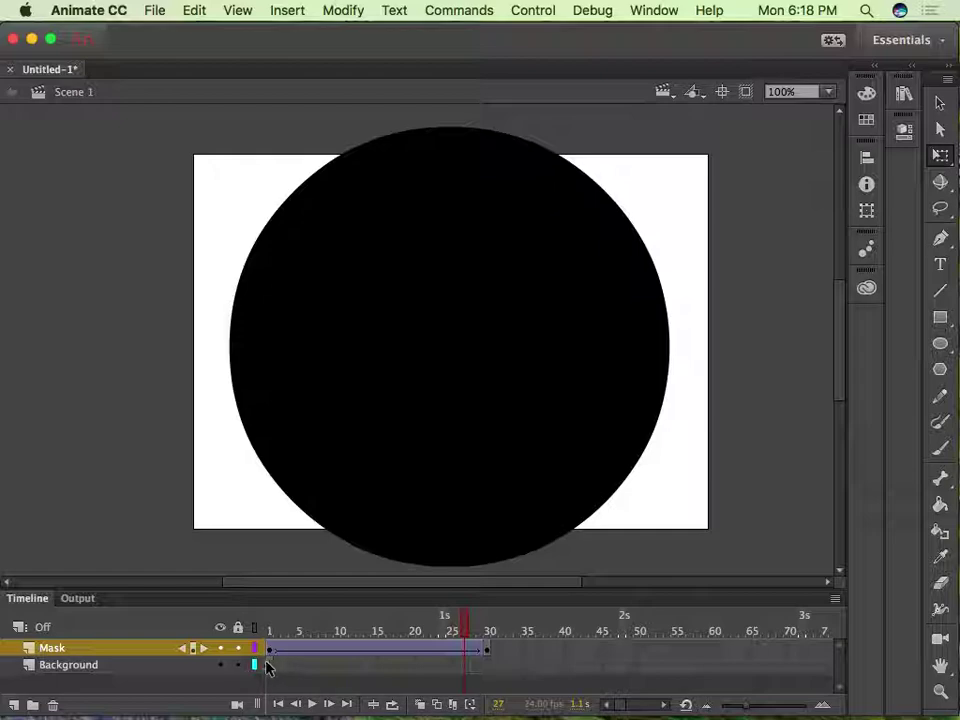
pyautogui.moveTo(464, 628); pyautogui.dragTo(403, 626)
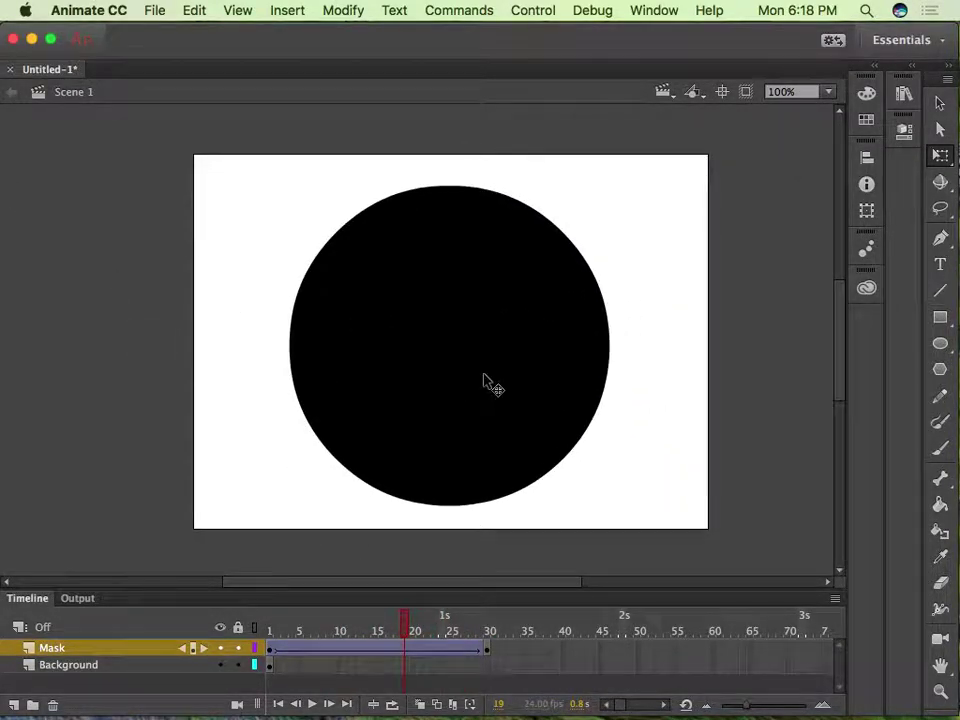
# - Extend the Background layer to frame 30 with Insert Frame, and scrub the timeline back to frame 1
pyautogui.click(270, 648)
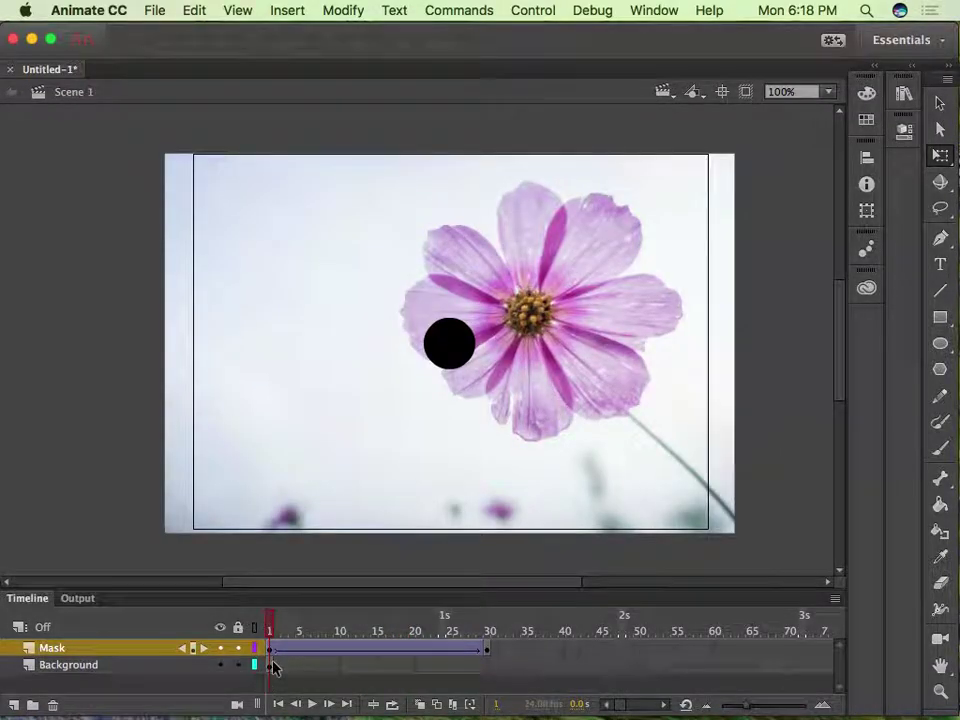
pyautogui.click(489, 664)
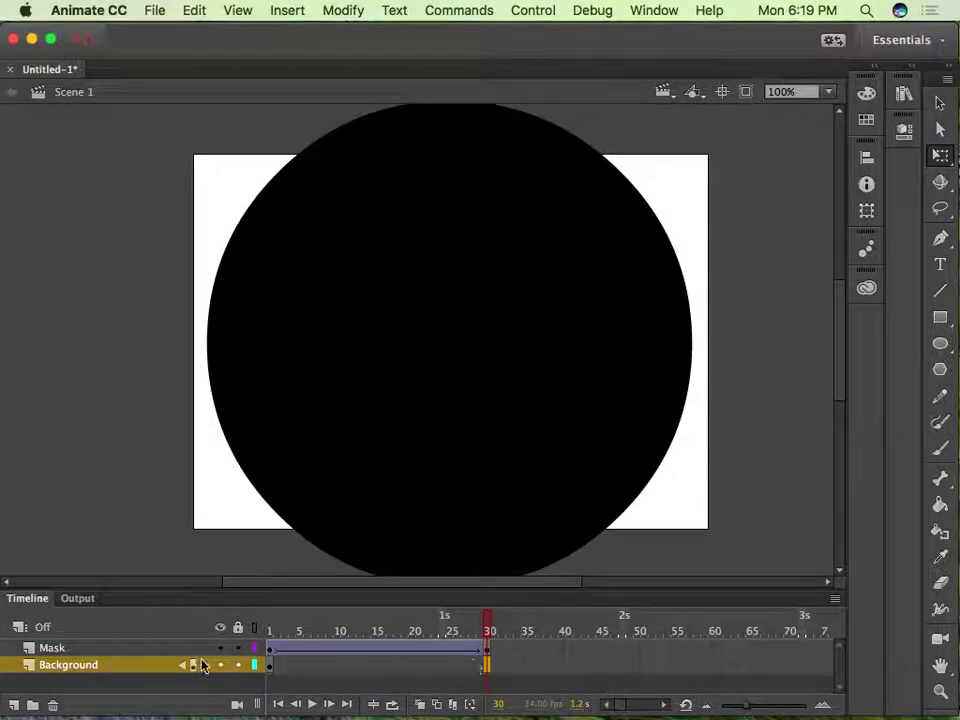
pyautogui.moveTo(490, 668); pyautogui.dragTo(500, 667)
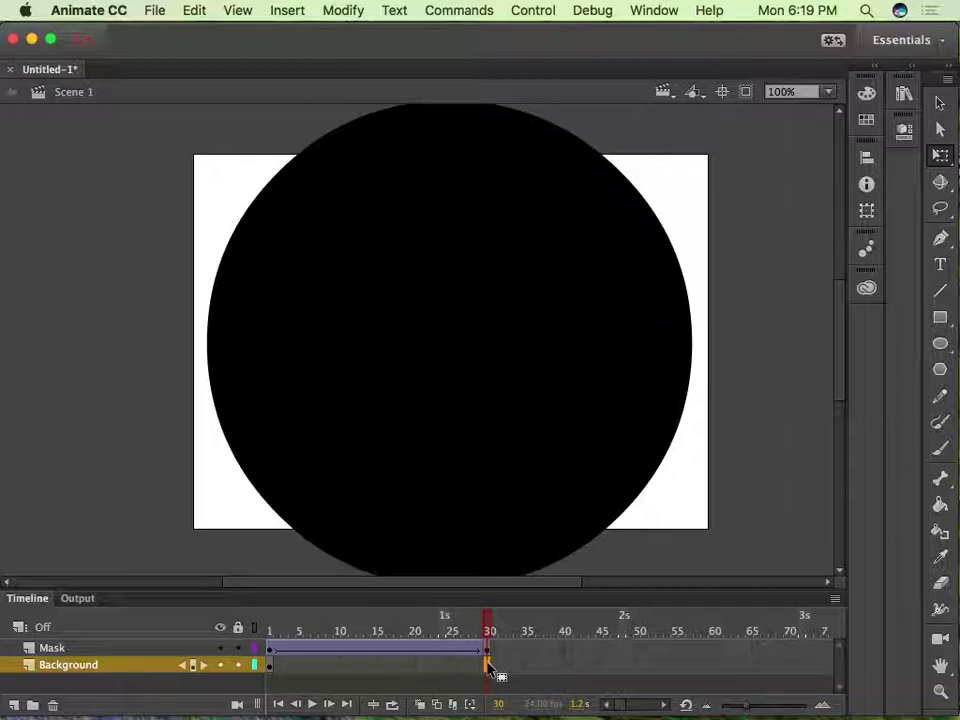
pyautogui.rightClick(489, 665)
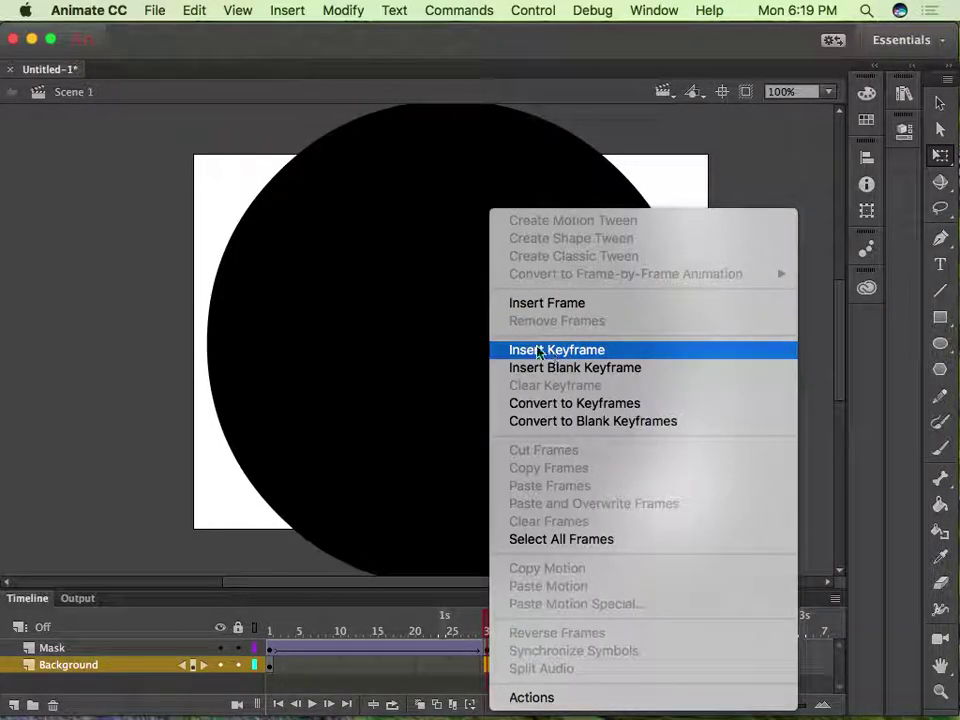
pyautogui.click(573, 311)
pyautogui.click(499, 643)
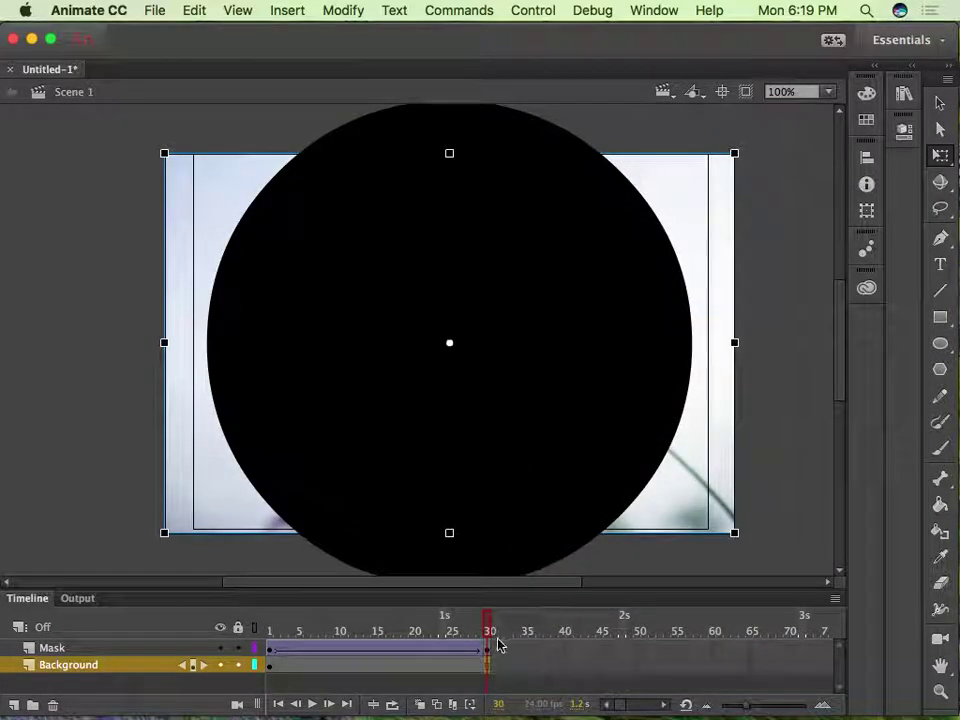
pyautogui.moveTo(486, 630); pyautogui.dragTo(428, 630)
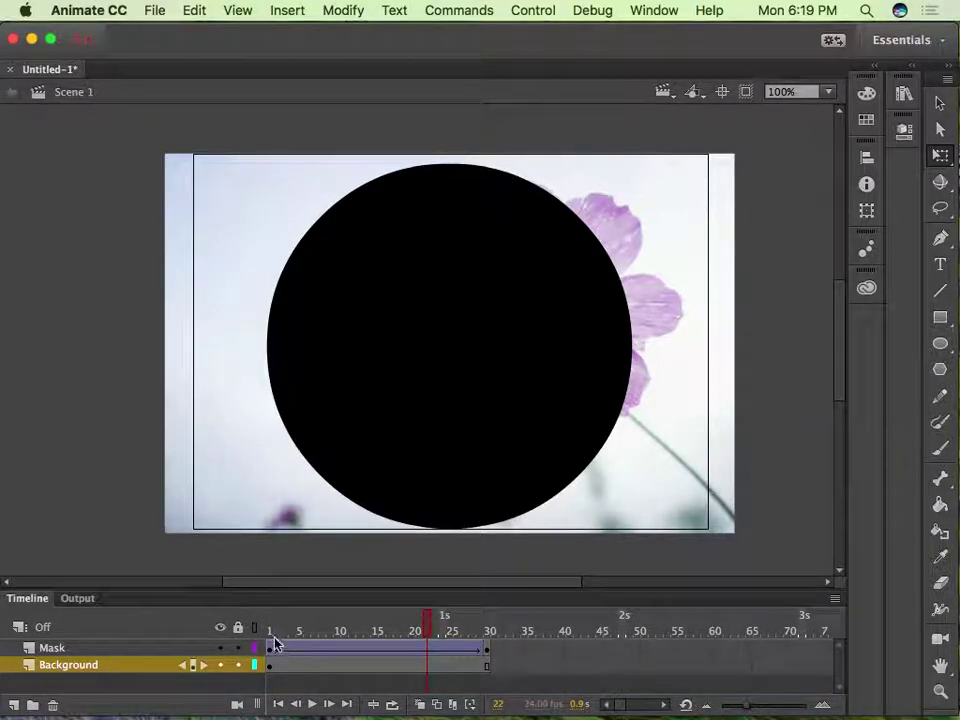
pyautogui.moveTo(428, 626); pyautogui.dragTo(268, 630)
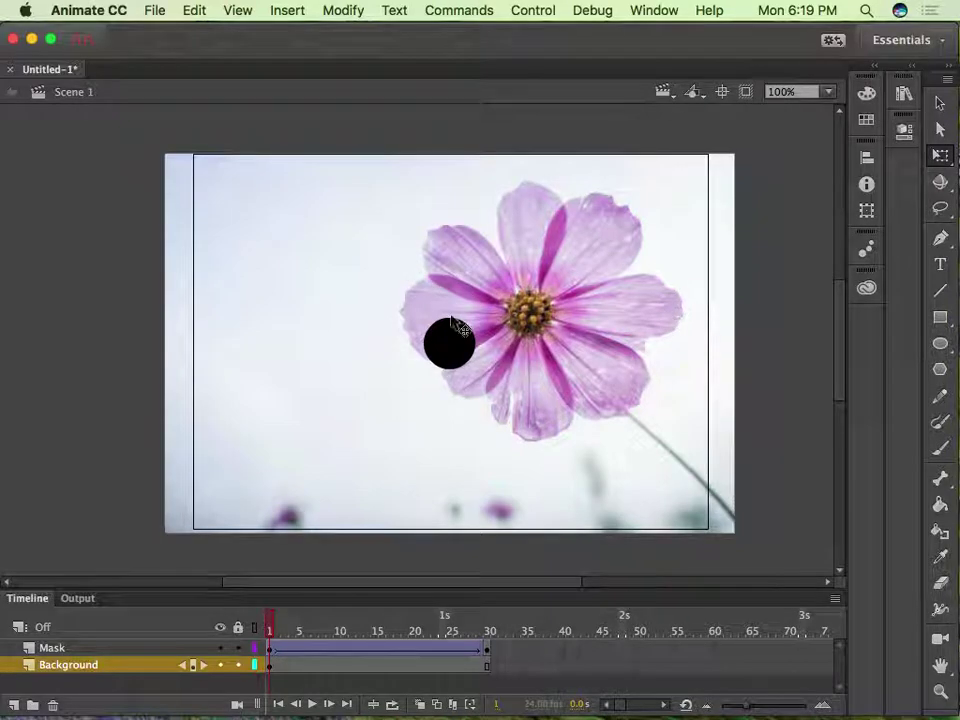
# - Turn the Mask layer into a mask for the Background layer and play the animation
pyautogui.click(118, 648)
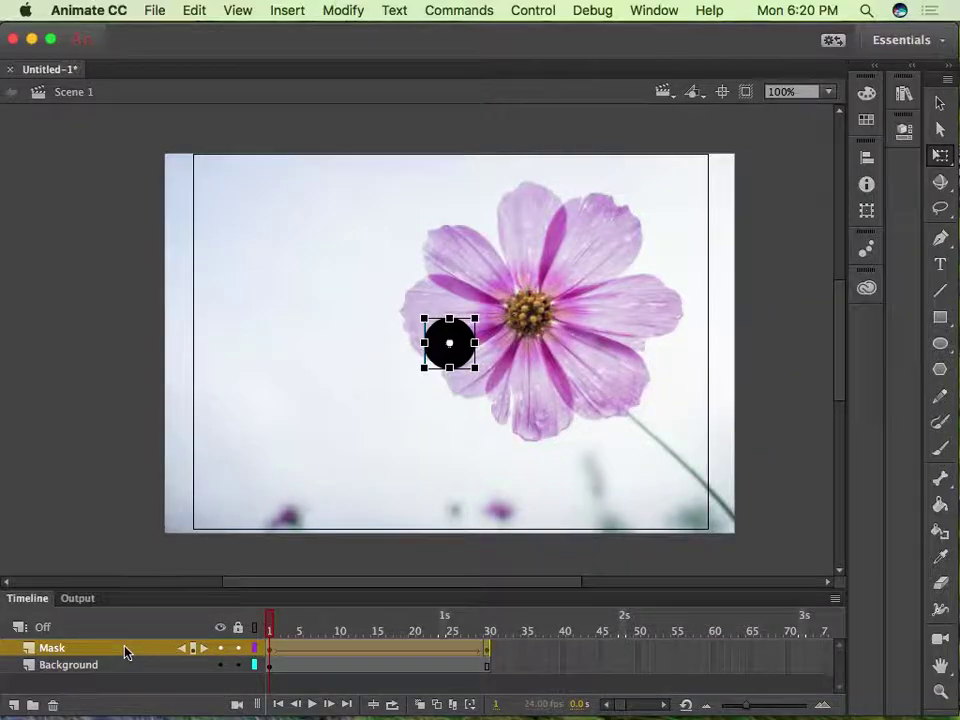
pyautogui.rightClick(124, 648)
pyautogui.click(200, 522)
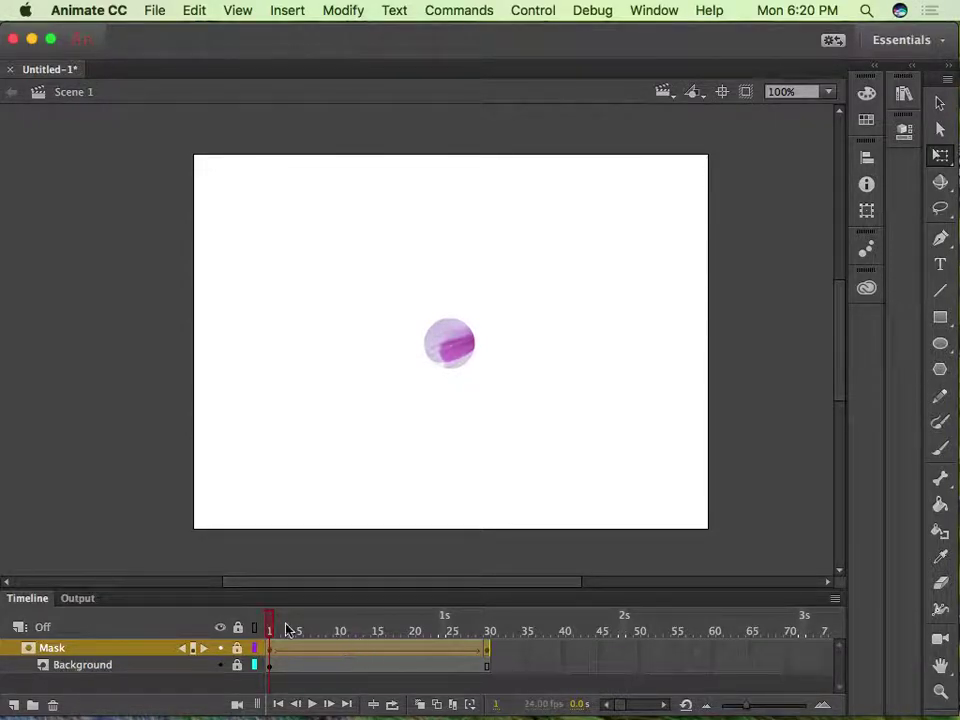
pyautogui.press('Return')
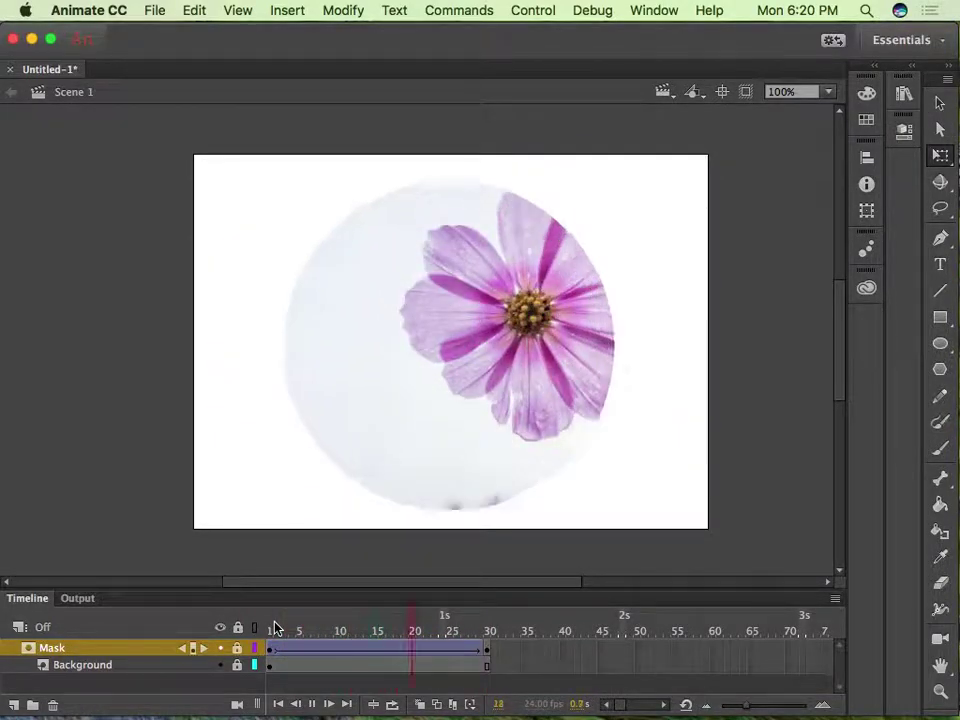
pyautogui.press('Return')
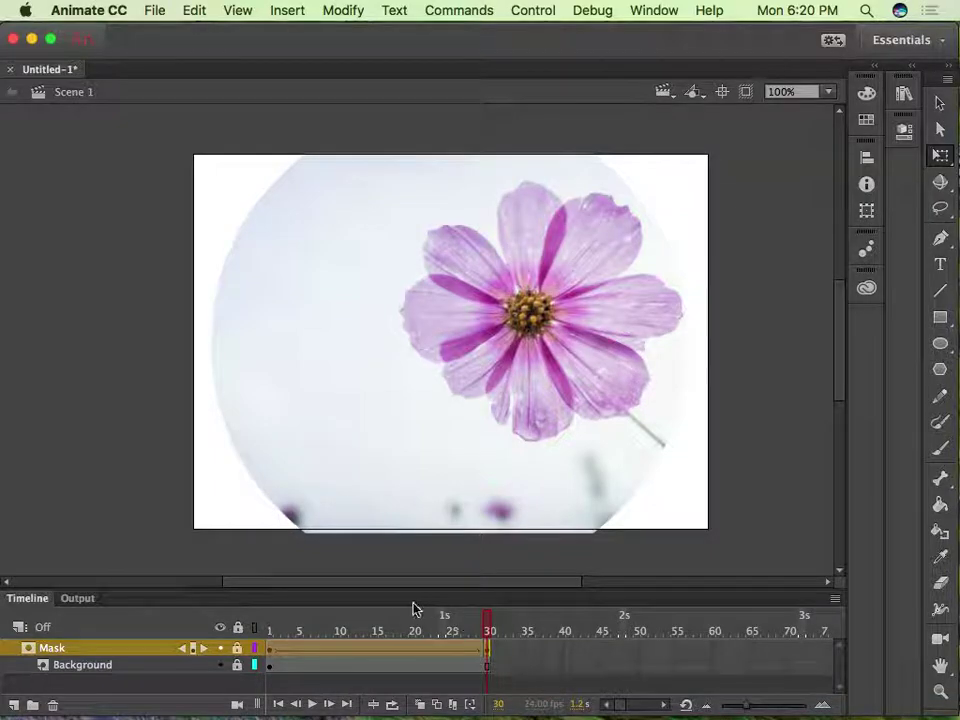
# - Set the Mask layer tween's Classic Ease intensity to -100 (in) and play the animation
pyautogui.click(406, 647)
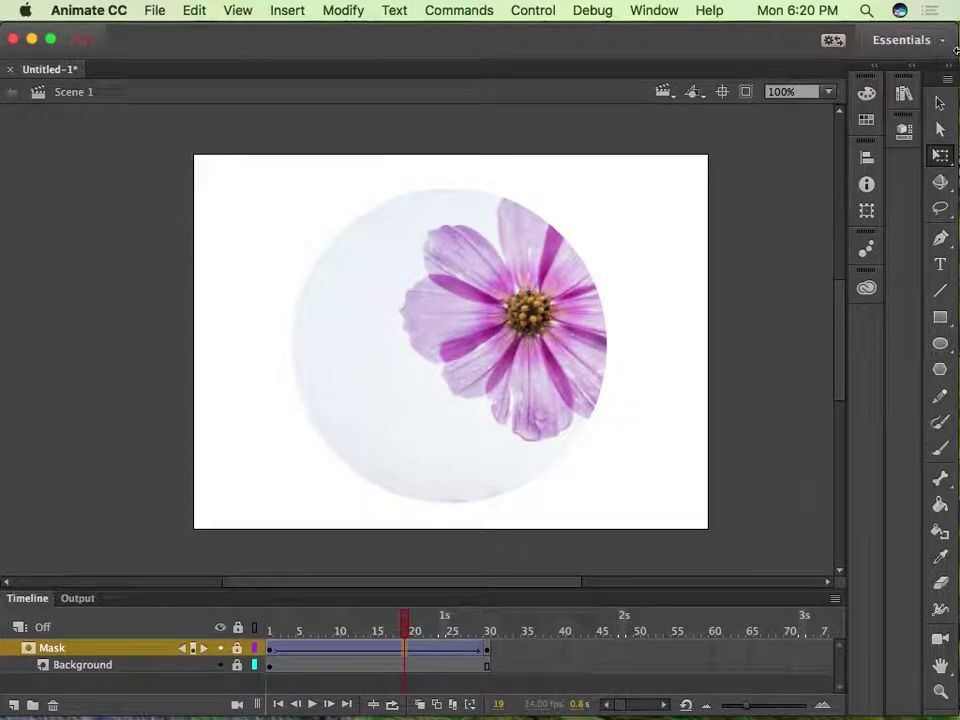
pyautogui.click(866, 92)
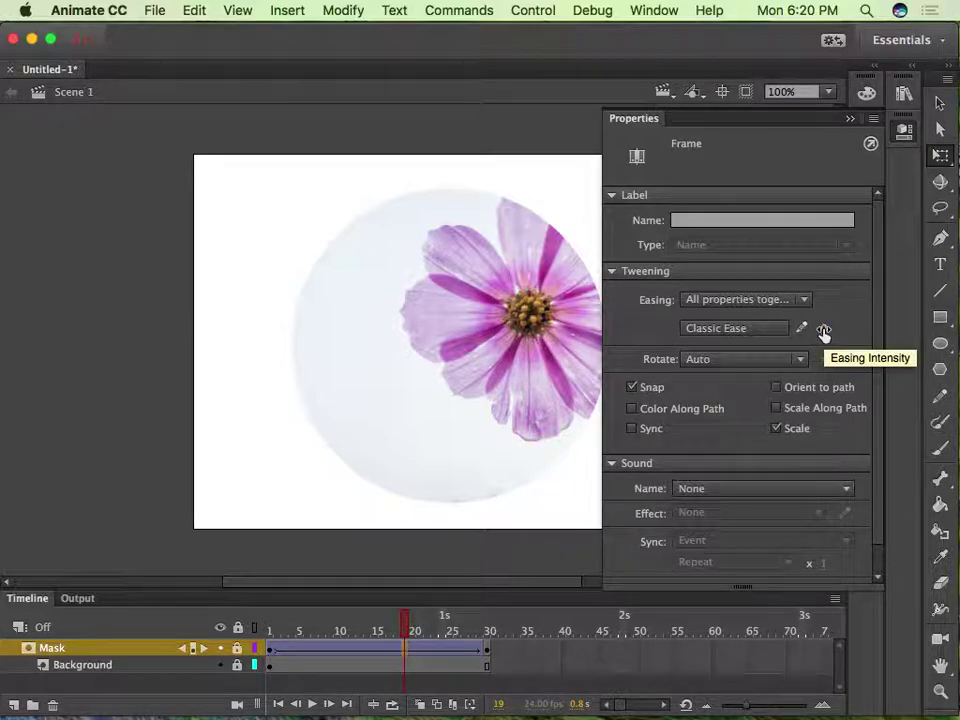
pyautogui.moveTo(823, 331); pyautogui.dragTo(823, 329)
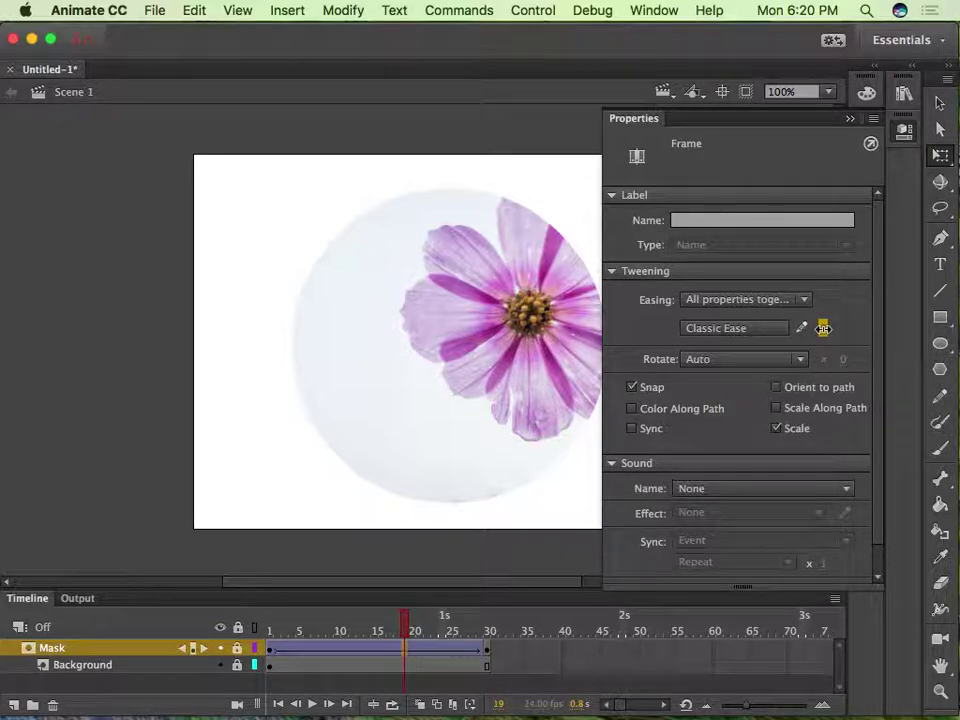
pyautogui.moveTo(912, 338); pyautogui.dragTo(946, 339)
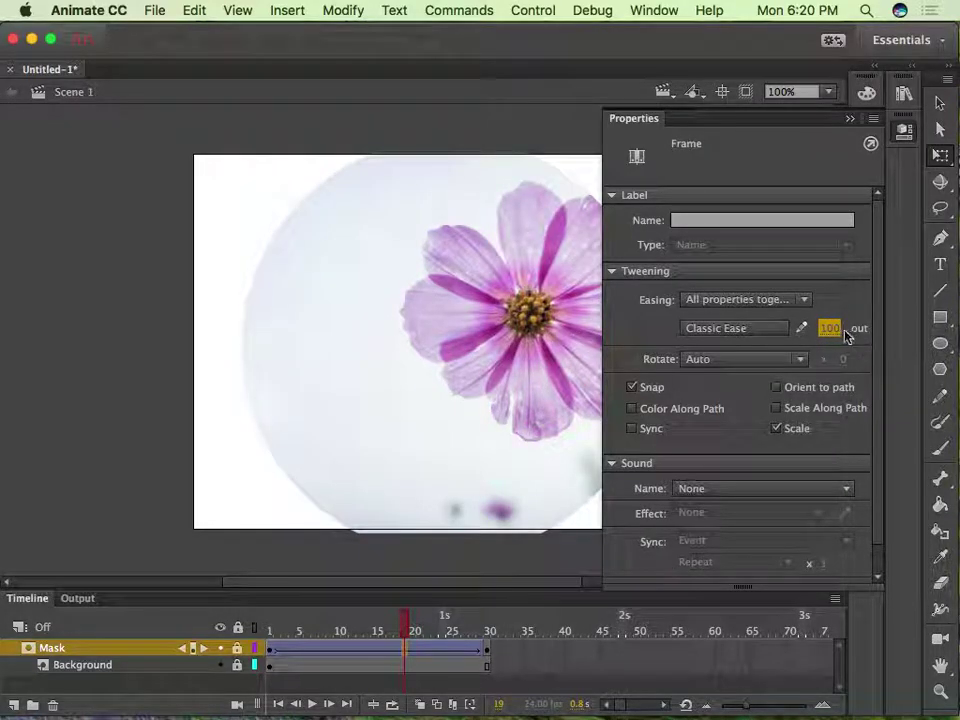
pyautogui.moveTo(838, 336); pyautogui.dragTo(700, 342)
pyautogui.moveTo(826, 328); pyautogui.dragTo(782, 334)
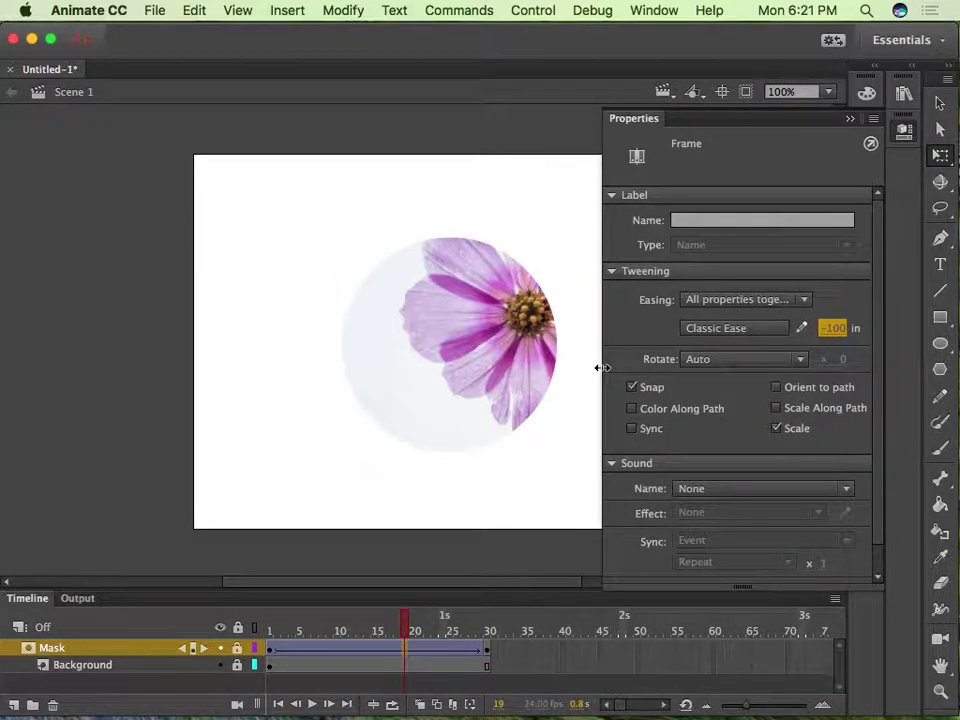
pyautogui.click(459, 504)
pyautogui.press('Return')
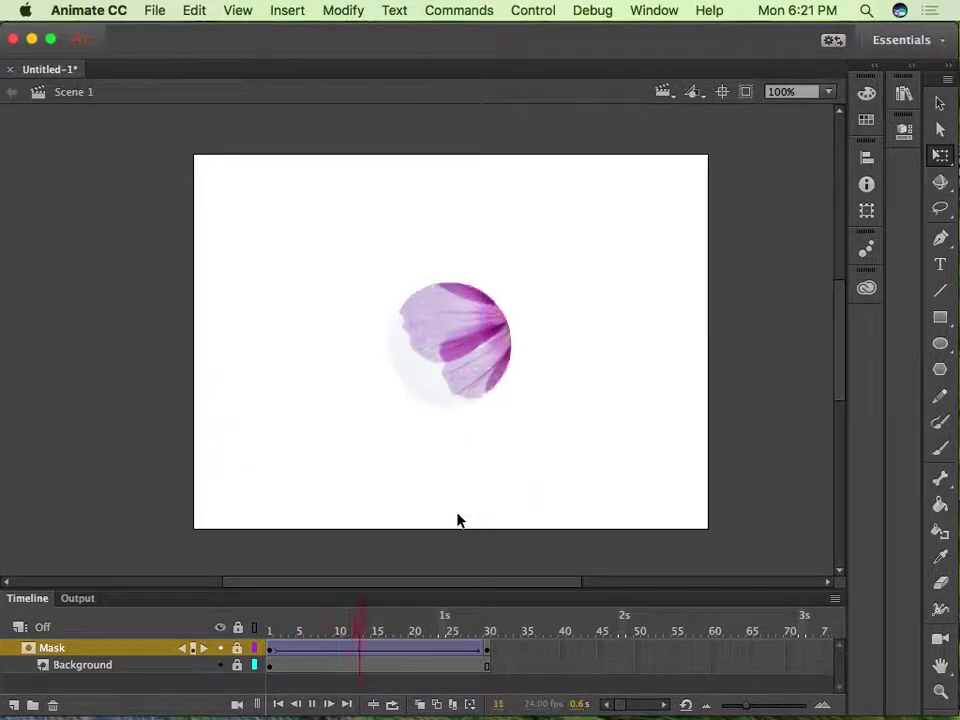
pyautogui.press('Return')
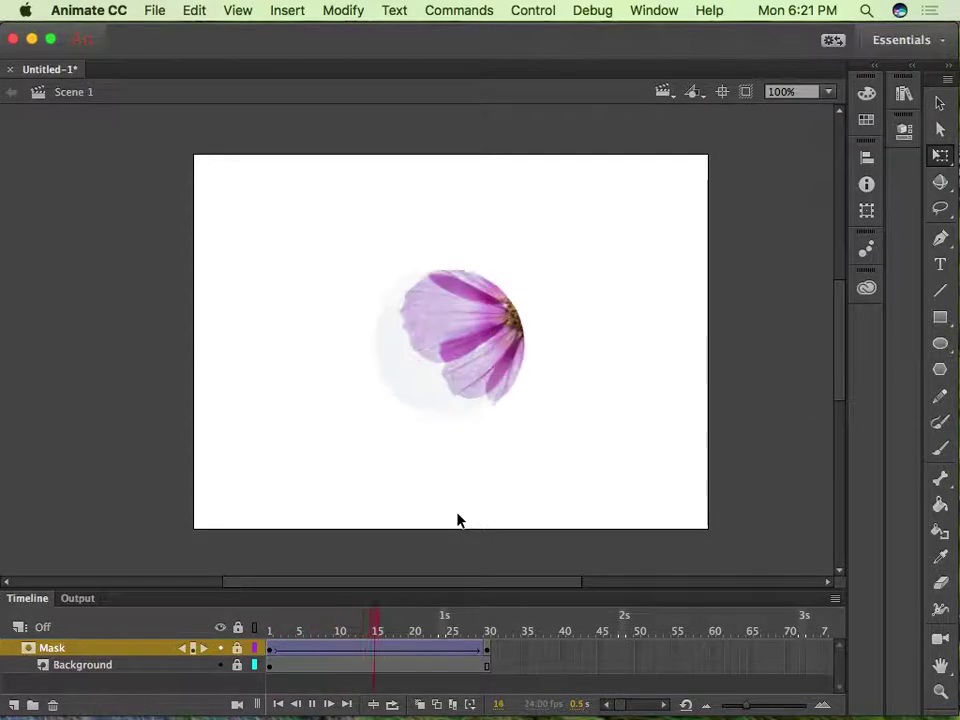
# - Set the Mask layer tween's Classic Ease intensity to 100 (out) and replay the animation
pyautogui.moveTo(531, 614); pyautogui.dragTo(434, 651)
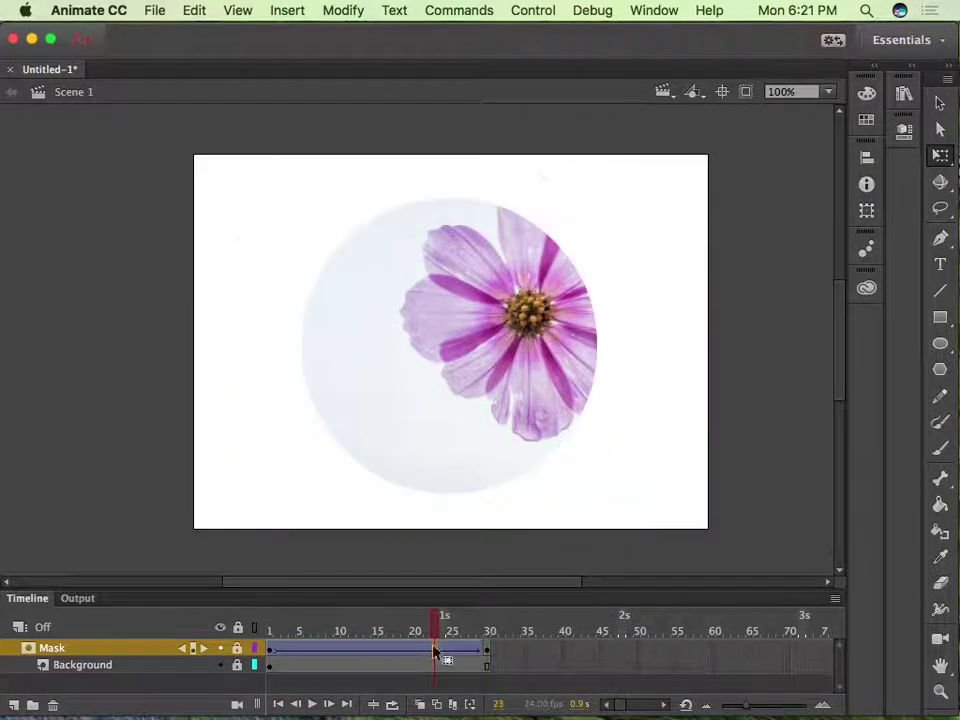
pyautogui.click(903, 133)
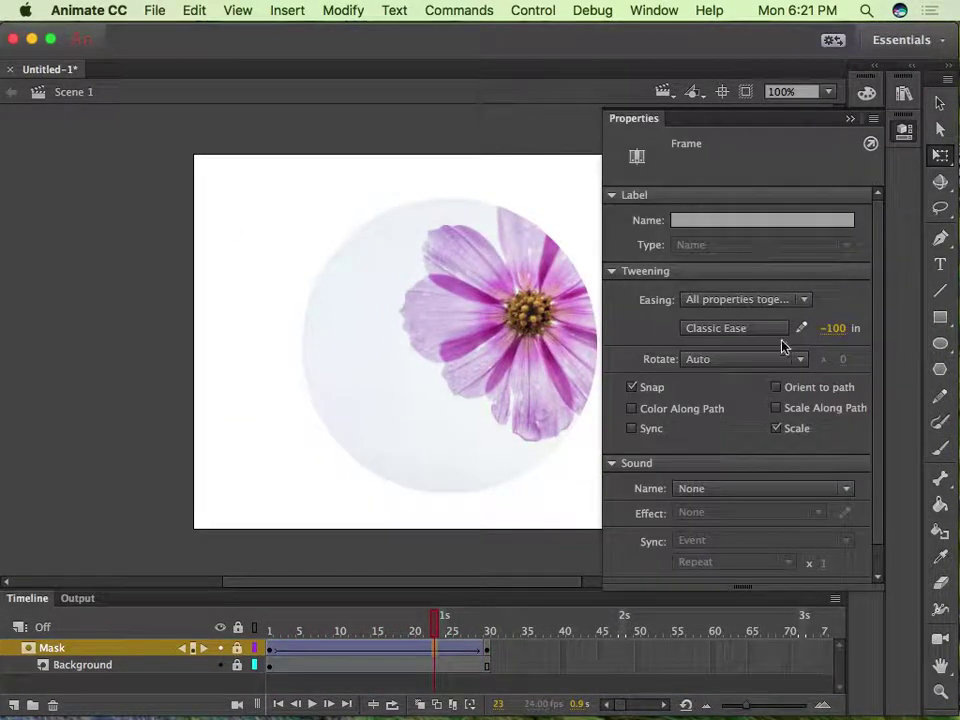
pyautogui.click(834, 328)
pyautogui.write('100')
pyautogui.press('Return')
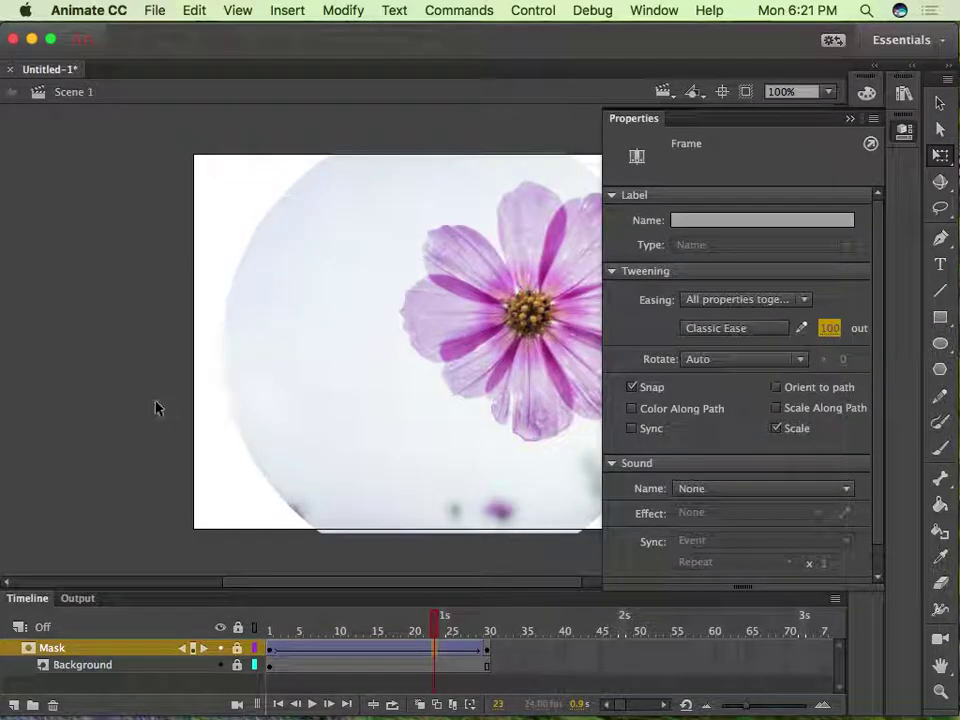
pyautogui.click(334, 480)
pyautogui.press('Return')
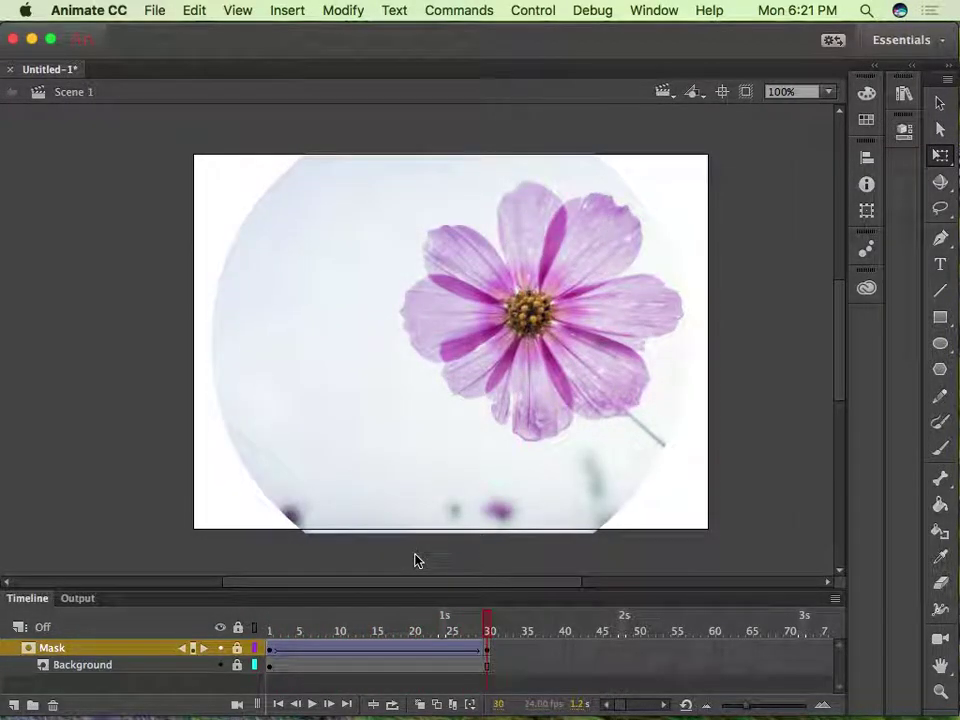
# - Play the mask animation through on the timeline several times to check the eased circle growth
pyautogui.press('Return')
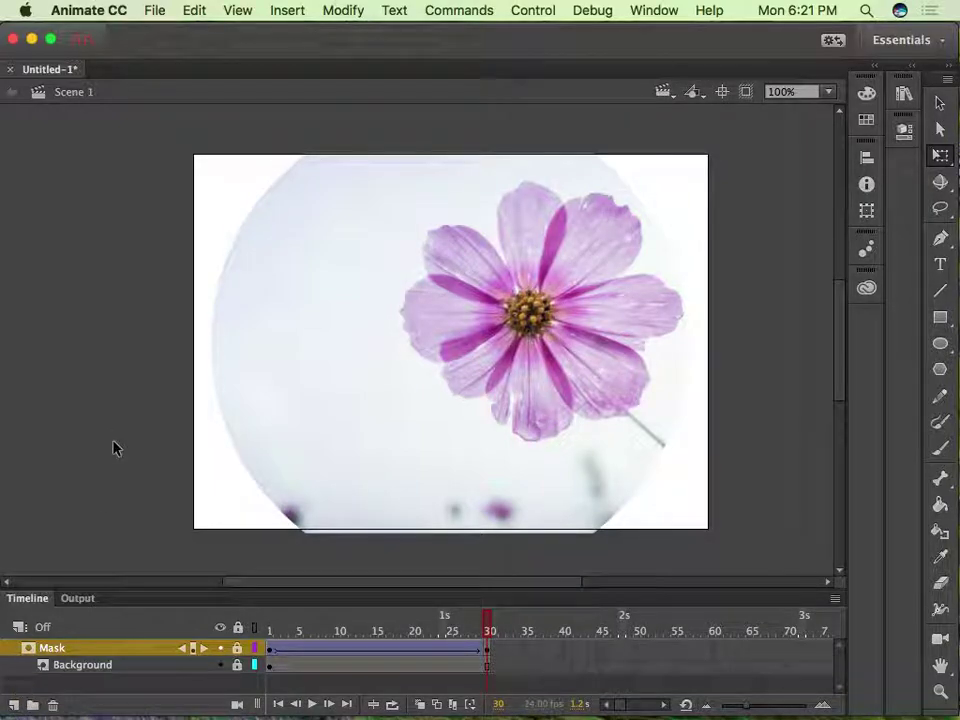
pyautogui.click(333, 9)
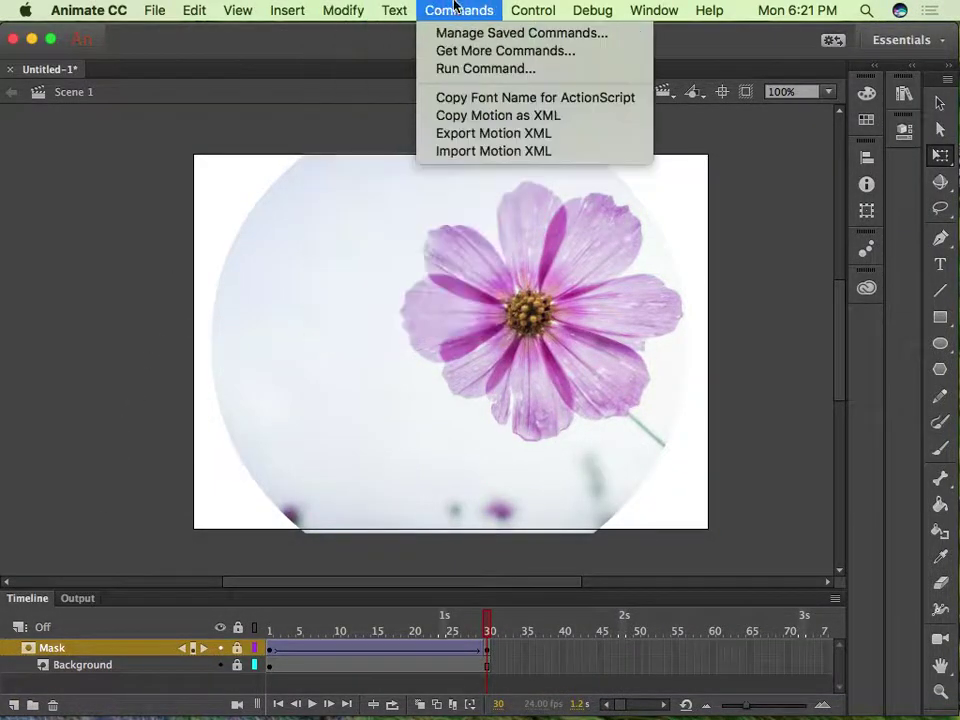
pyautogui.moveTo(513, 8)
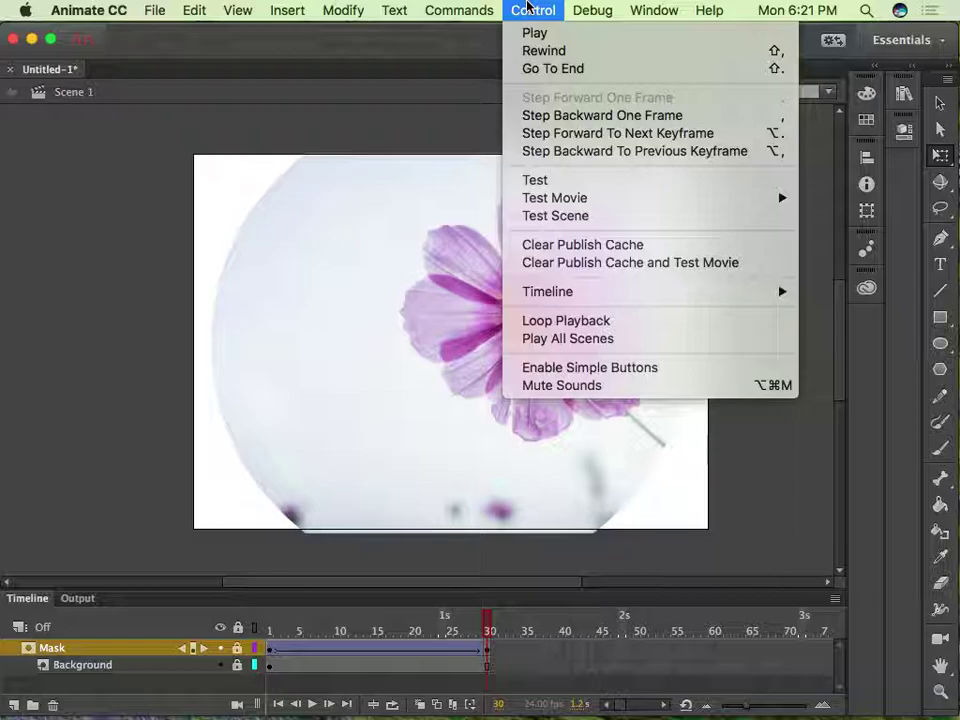
pyautogui.click(86, 231)
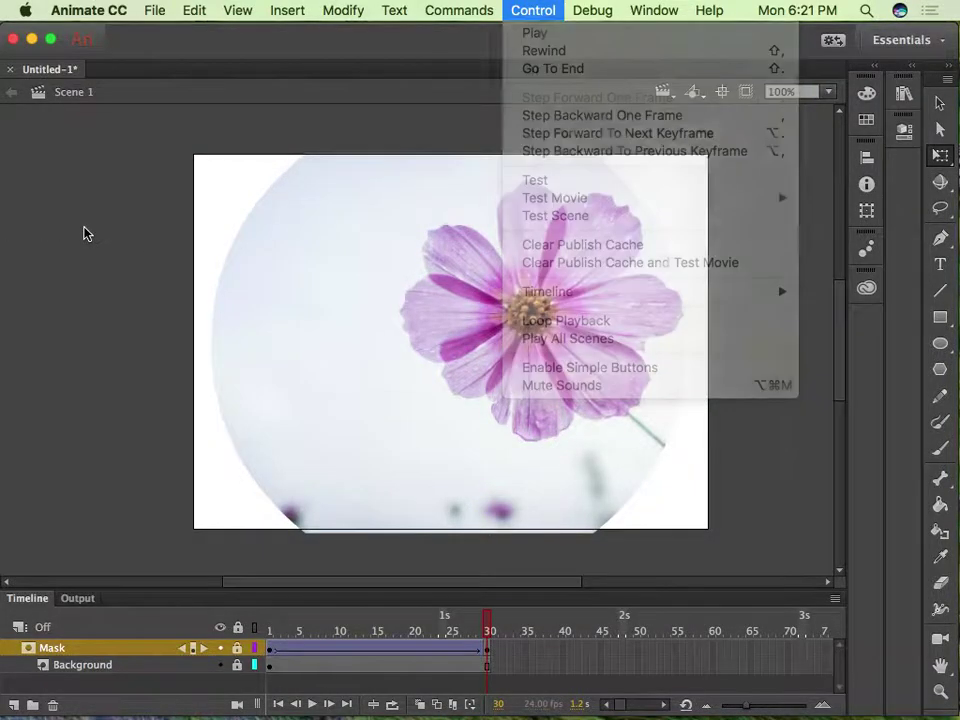
pyautogui.press('Return')
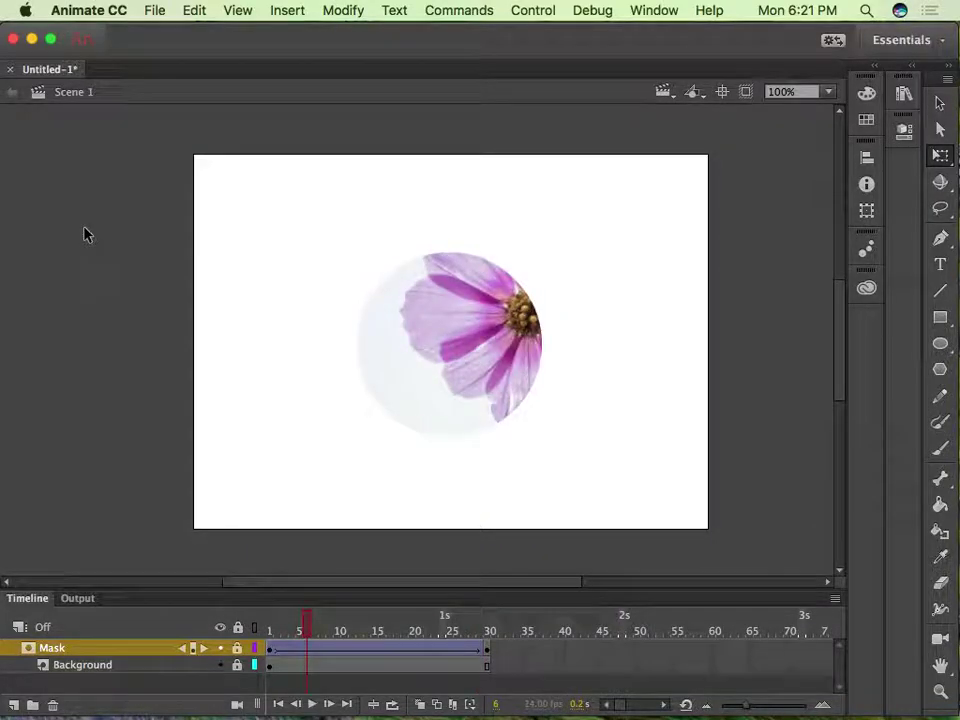
pyautogui.press('Return')
pyautogui.press('Return')
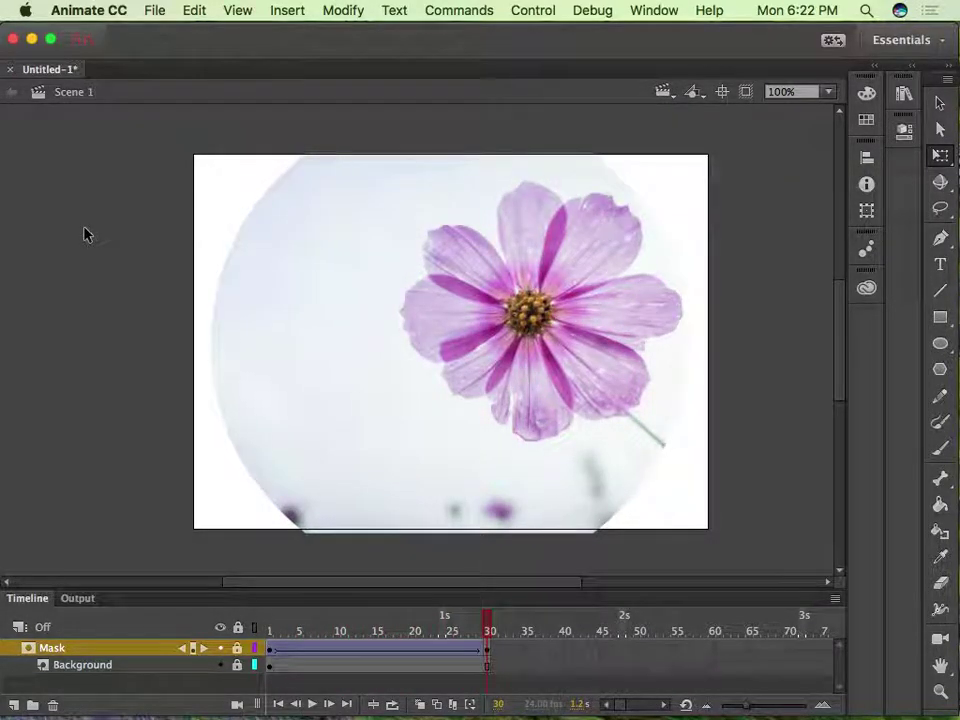
# - Test the movie to watch the mask animation in a preview window, and close the preview
pyautogui.click(486, 12)
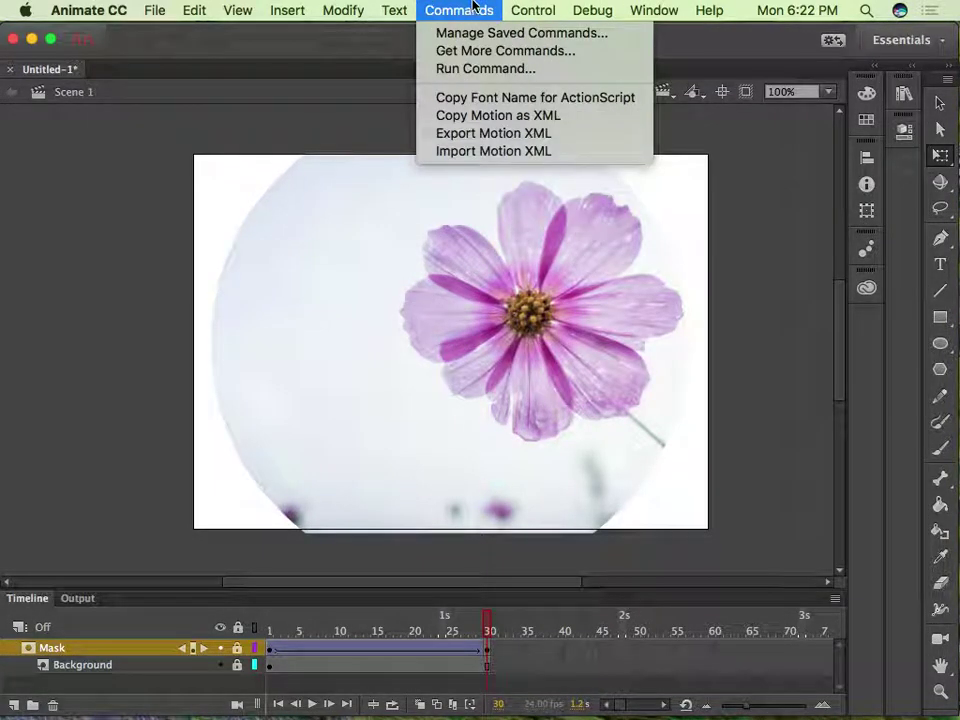
pyautogui.click(535, 180)
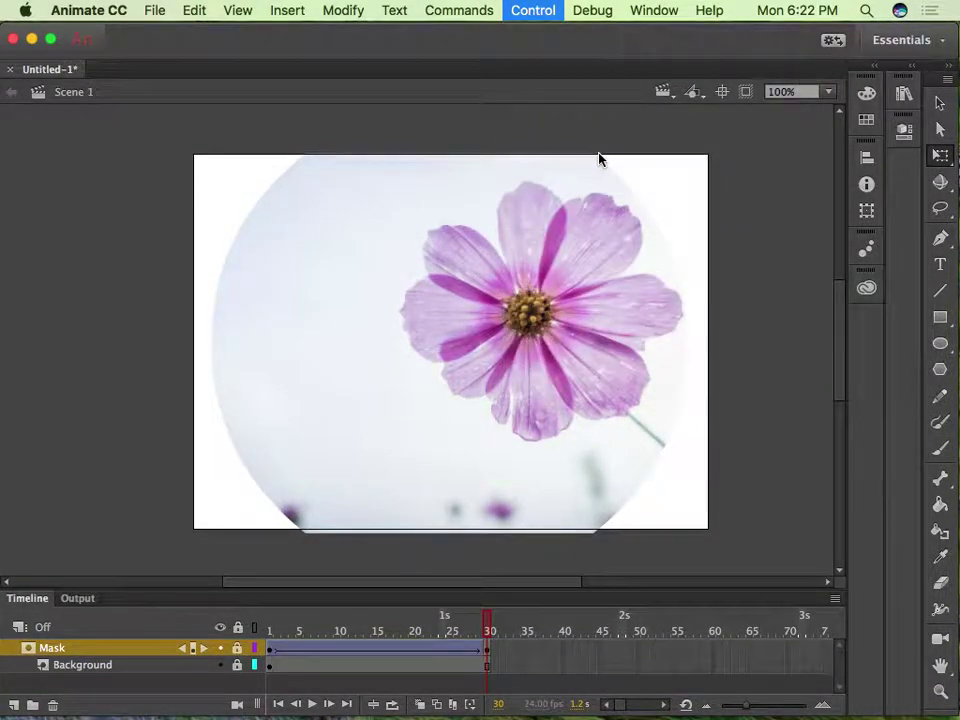
pyautogui.moveTo(477, 154); pyautogui.dragTo(400, 150)
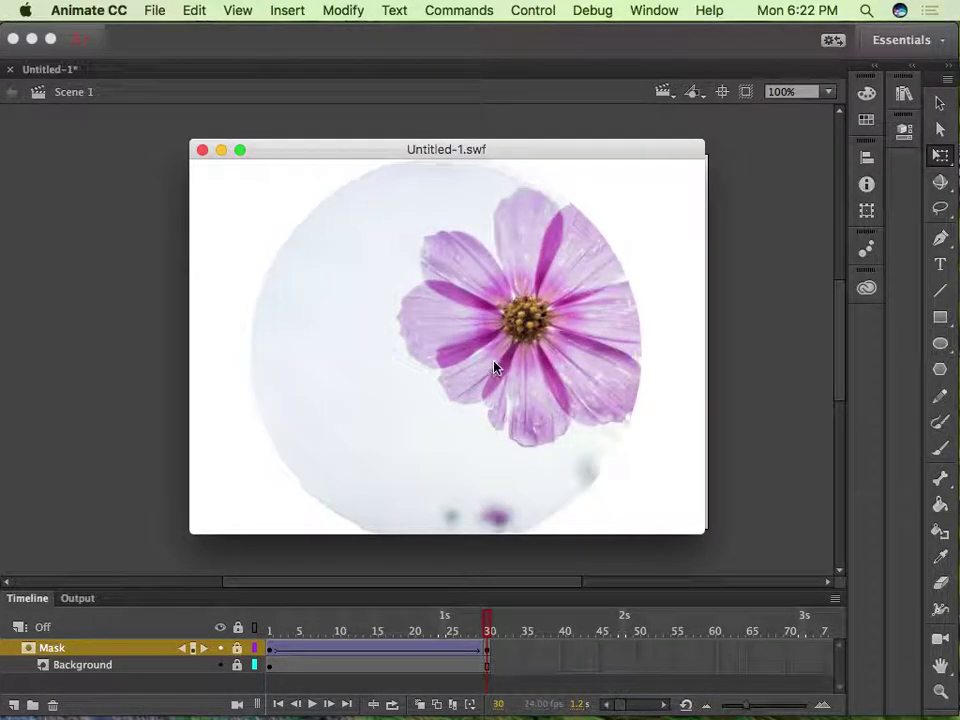
pyautogui.click(202, 149)
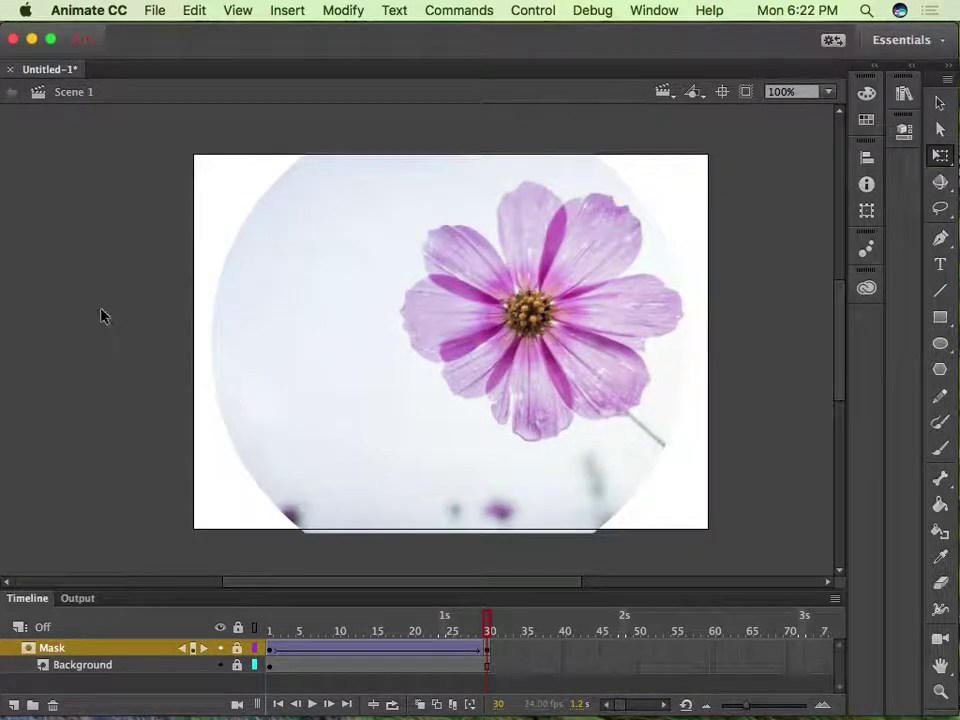
pyautogui.moveTo(489, 628)
pyautogui.mouseDown()
pyautogui.moveTo(266, 615)
pyautogui.moveTo(491, 611)
pyautogui.mouseUp()
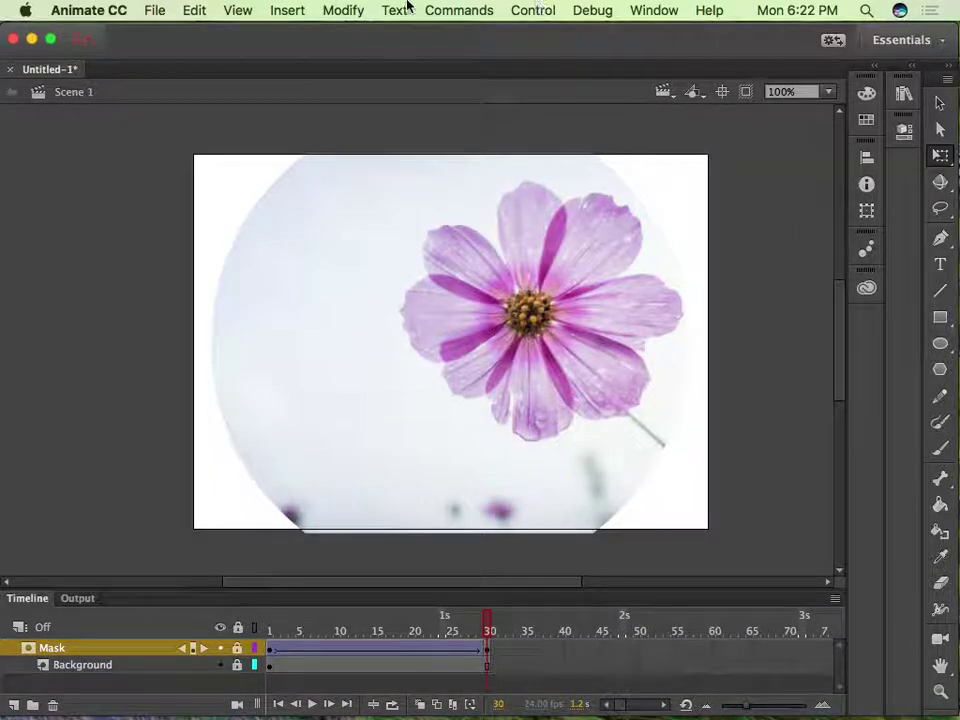
pyautogui.click(530, 9)
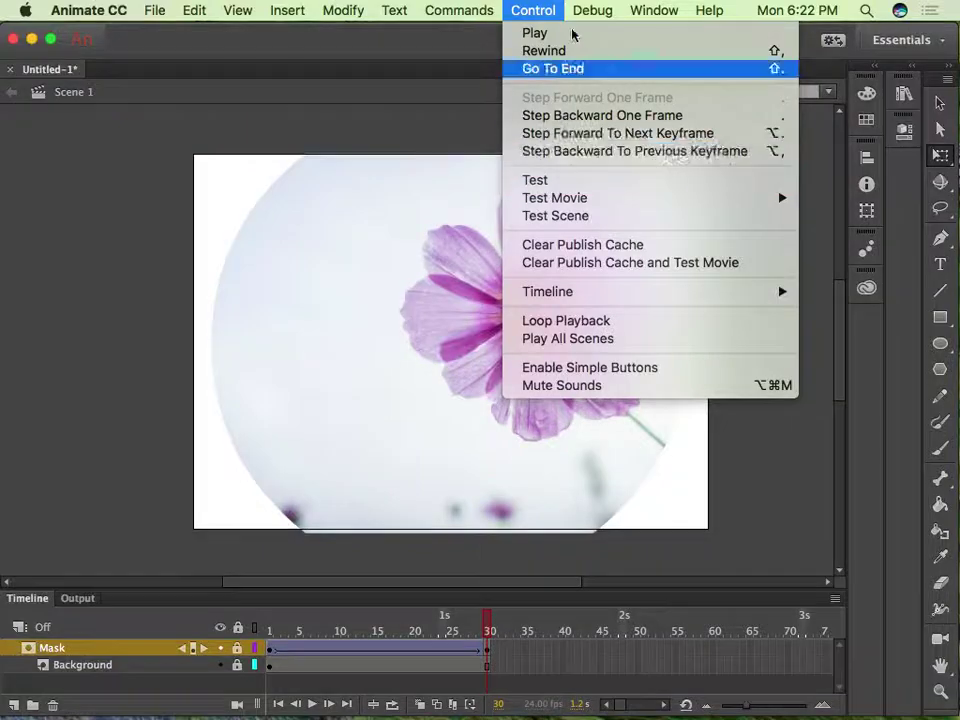
pyautogui.click(110, 330)
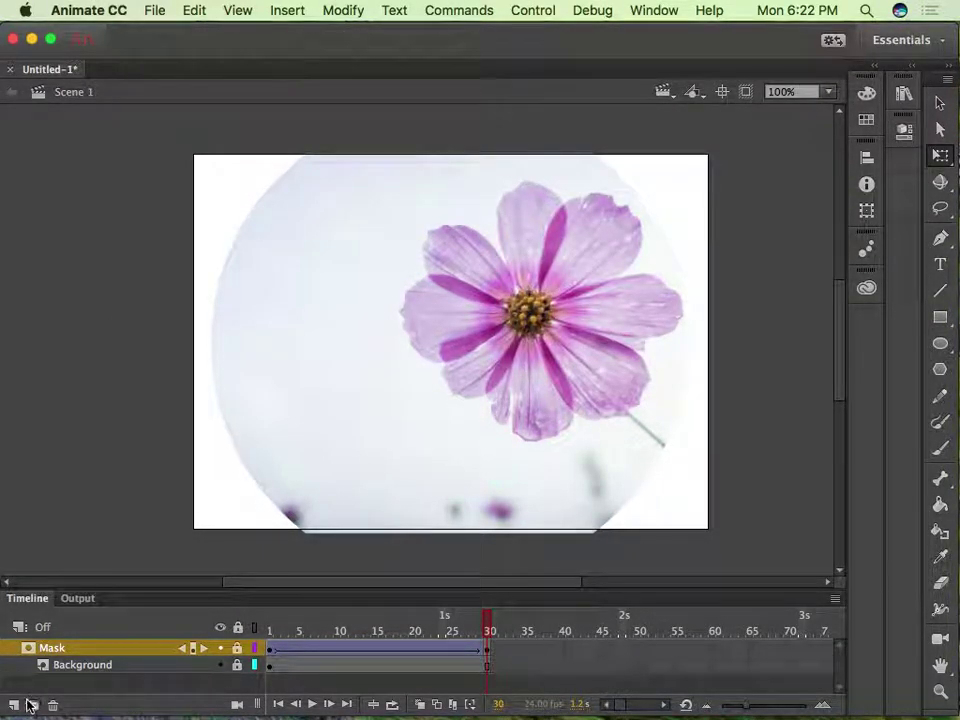
# - Add a new layer above the Mask layer and name it Button
pyautogui.click(14, 706)
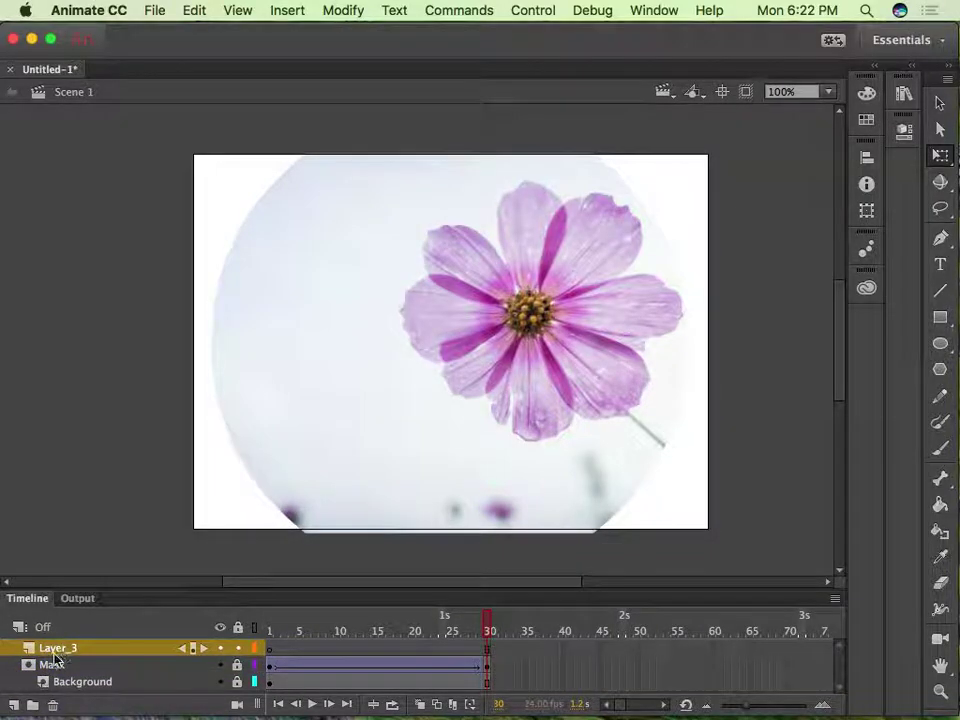
pyautogui.doubleClick(59, 651)
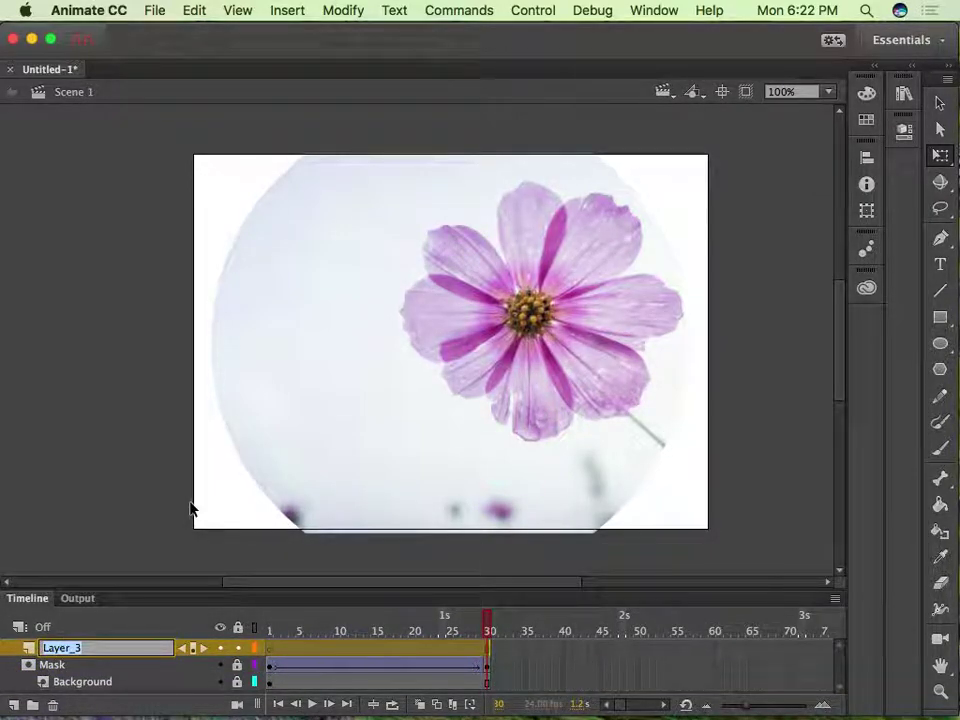
pyautogui.write('Button')
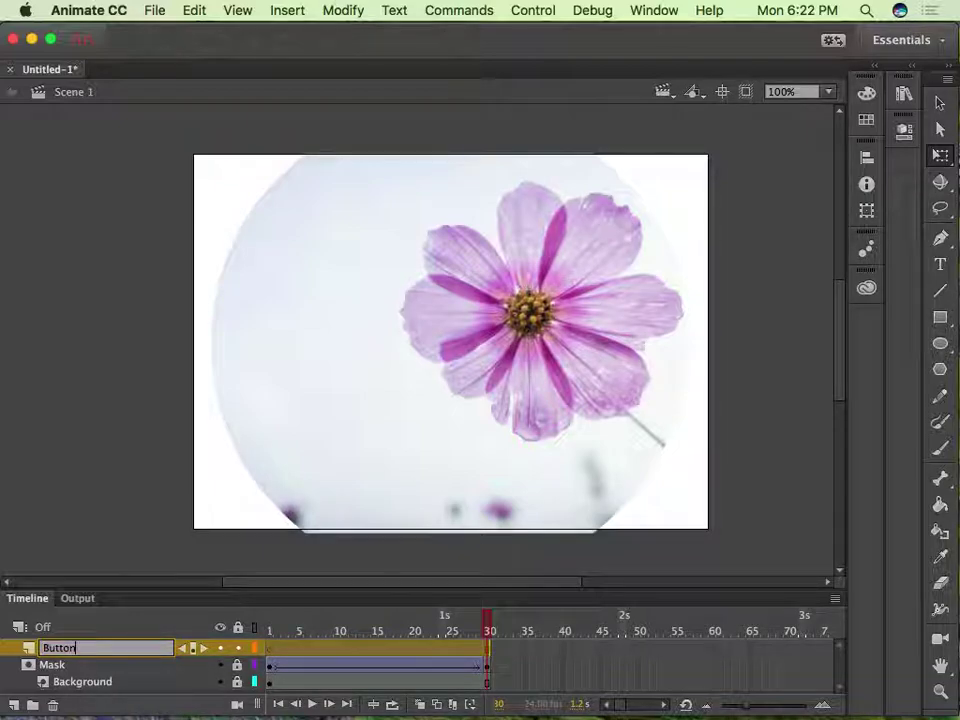
pyautogui.press('Return')
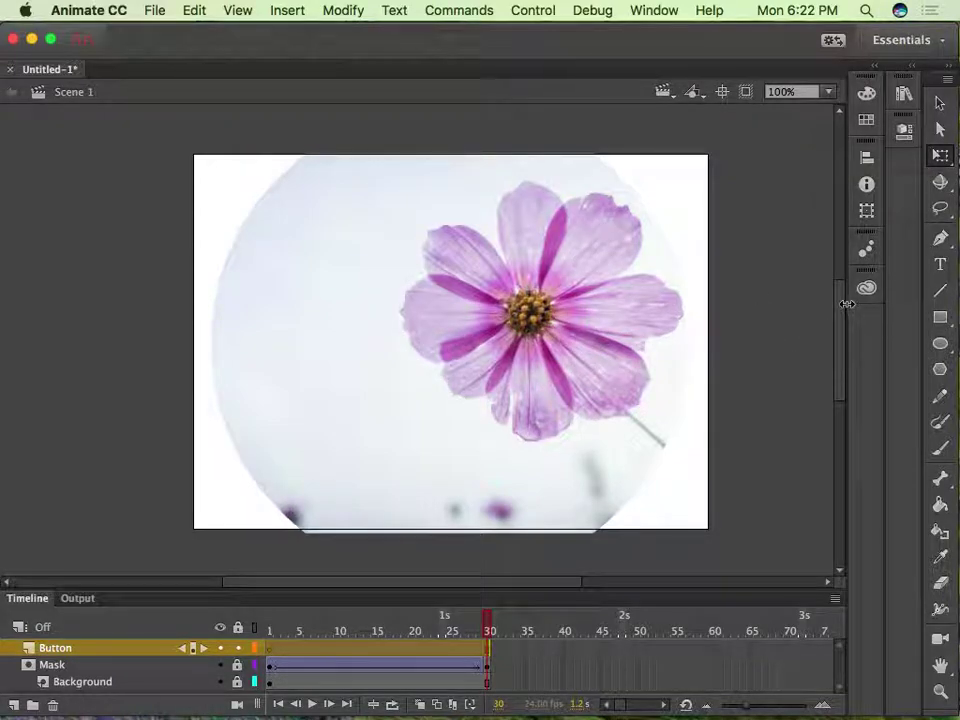
# - On frame 1 of the Button layer, add the text FLOWER in a text box about 256 px wide near the stage center
pyautogui.scroll(-2, 842, 313)
pyautogui.scroll(2, 840, 326)
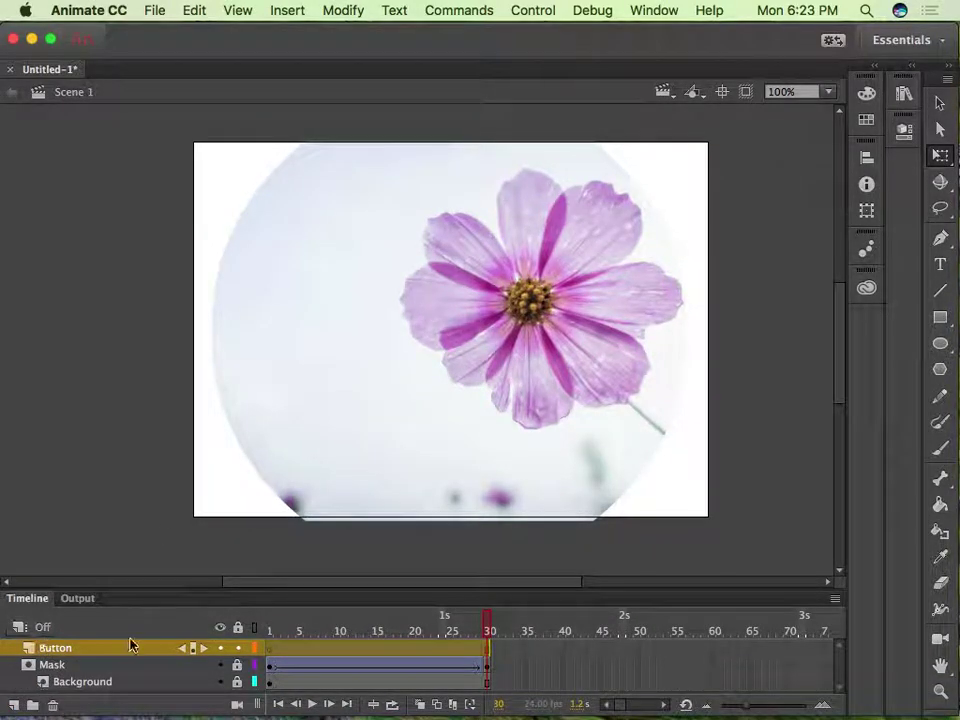
pyautogui.click(268, 650)
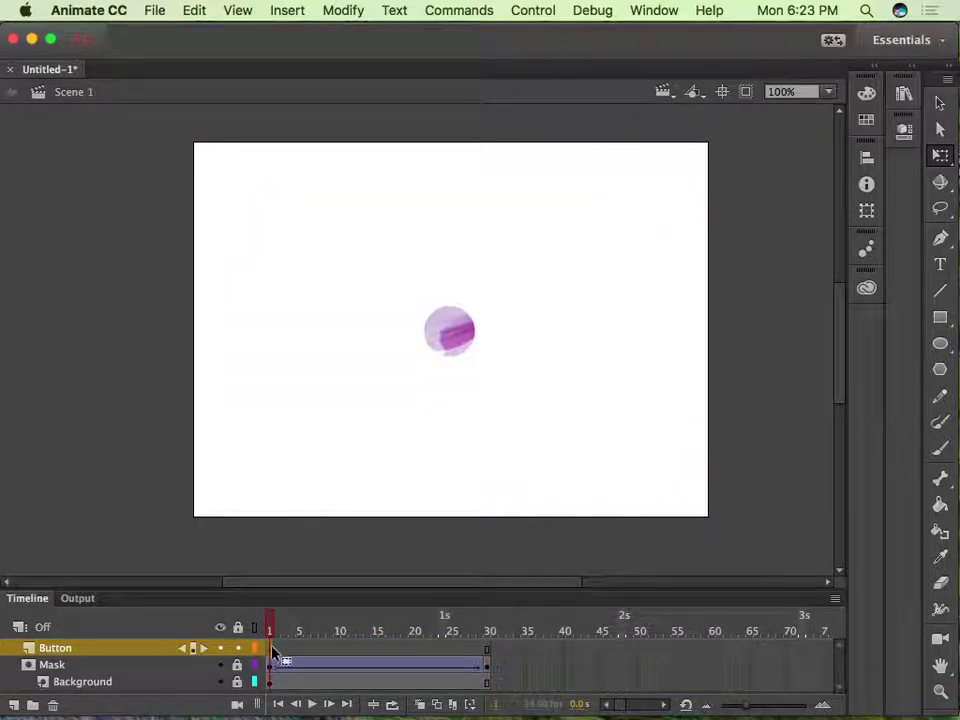
pyautogui.click(941, 264)
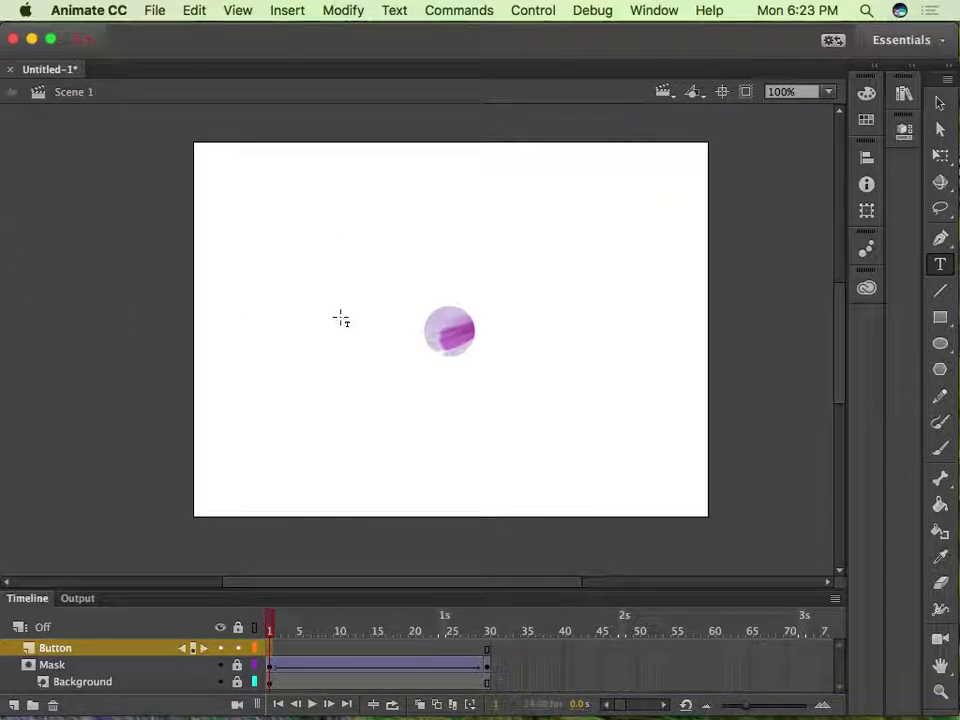
pyautogui.moveTo(304, 332); pyautogui.dragTo(540, 400)
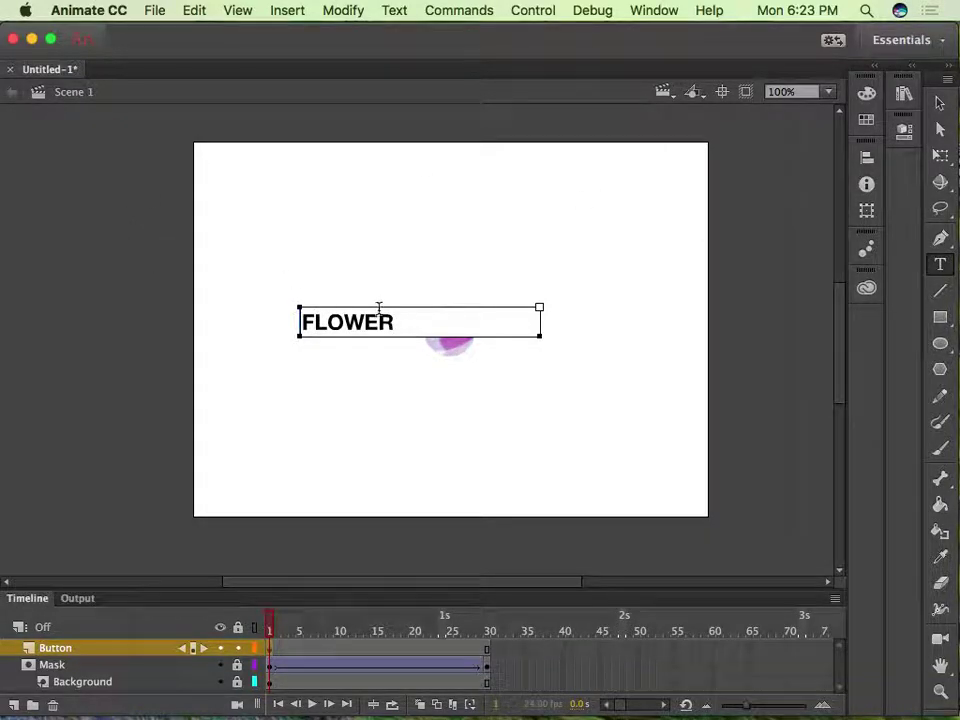
# - Check the character properties of the FLOWER text and return to the Selection tool
pyautogui.moveTo(395, 320); pyautogui.dragTo(300, 322)
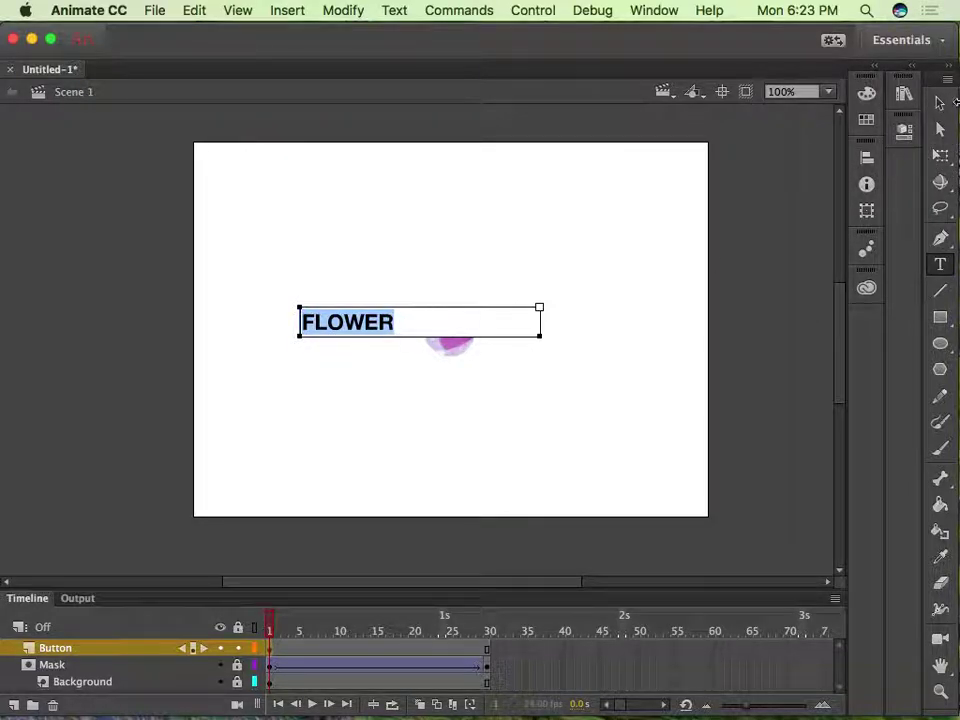
pyautogui.click(904, 124)
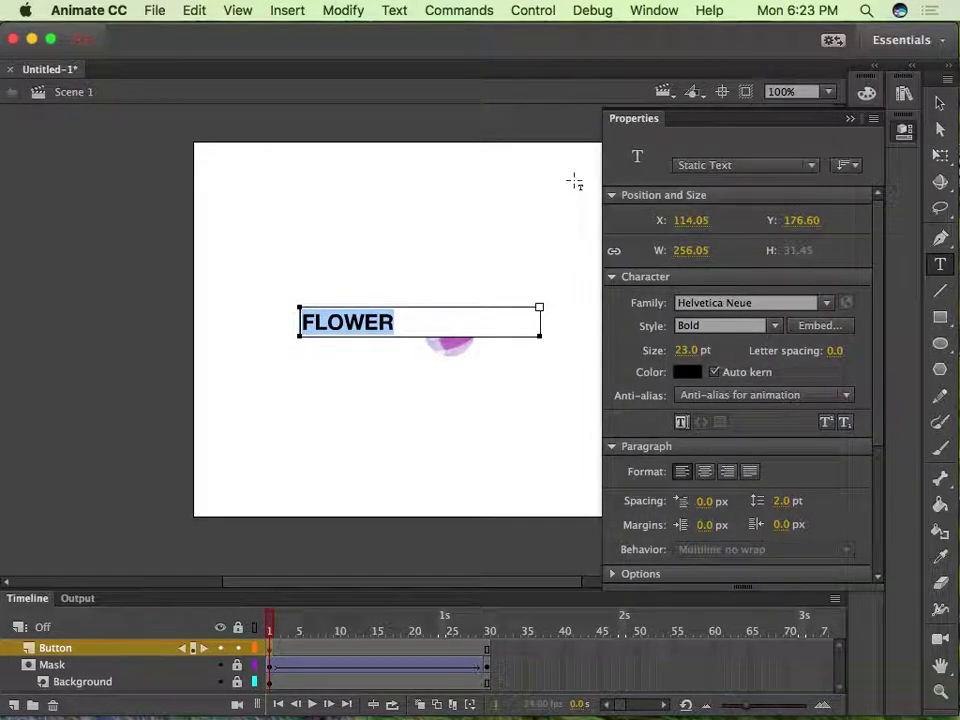
pyautogui.click(940, 103)
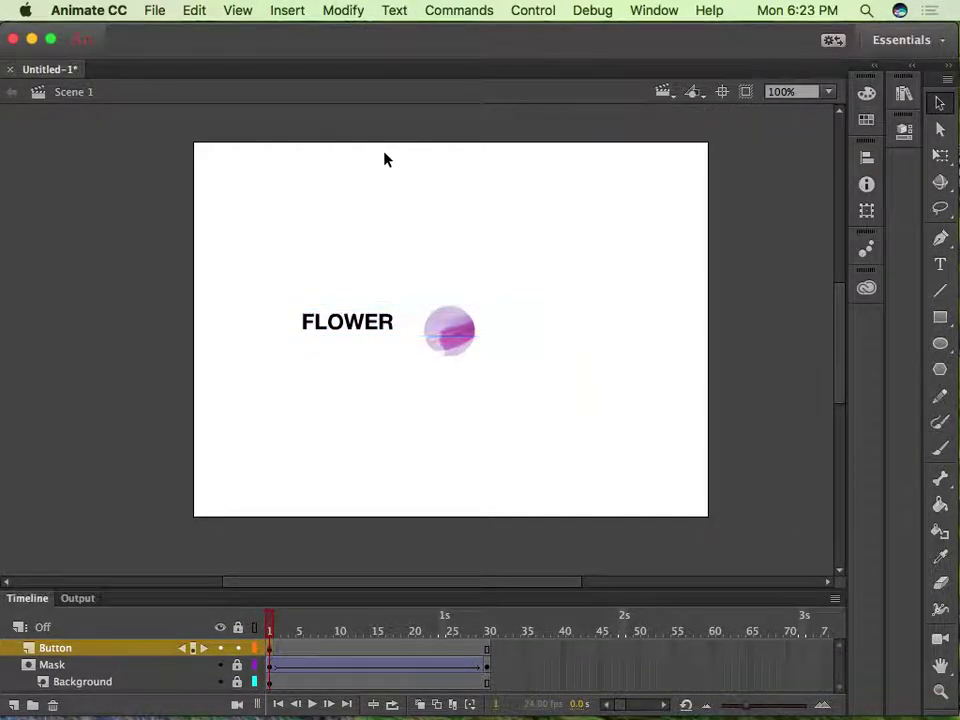
# - Delete and retype the end of the FLOWER text, and finish editing it
pyautogui.click(355, 330)
pyautogui.doubleClick(350, 326)
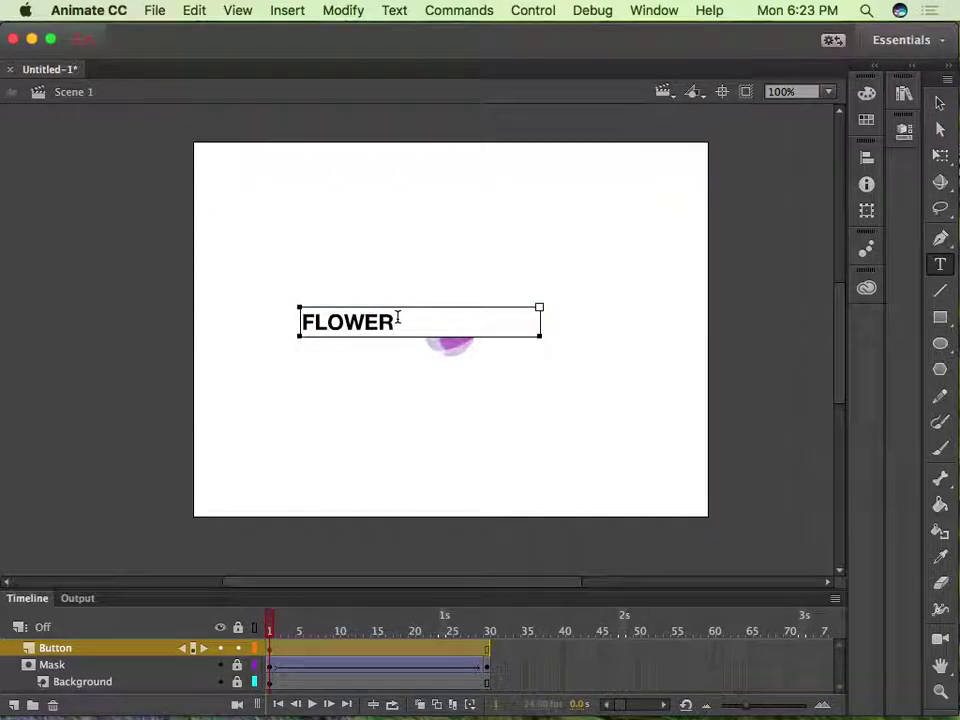
pyautogui.press('BackSpace')
pyautogui.press('BackSpace')
pyautogui.write('R')
pyautogui.click(940, 103)
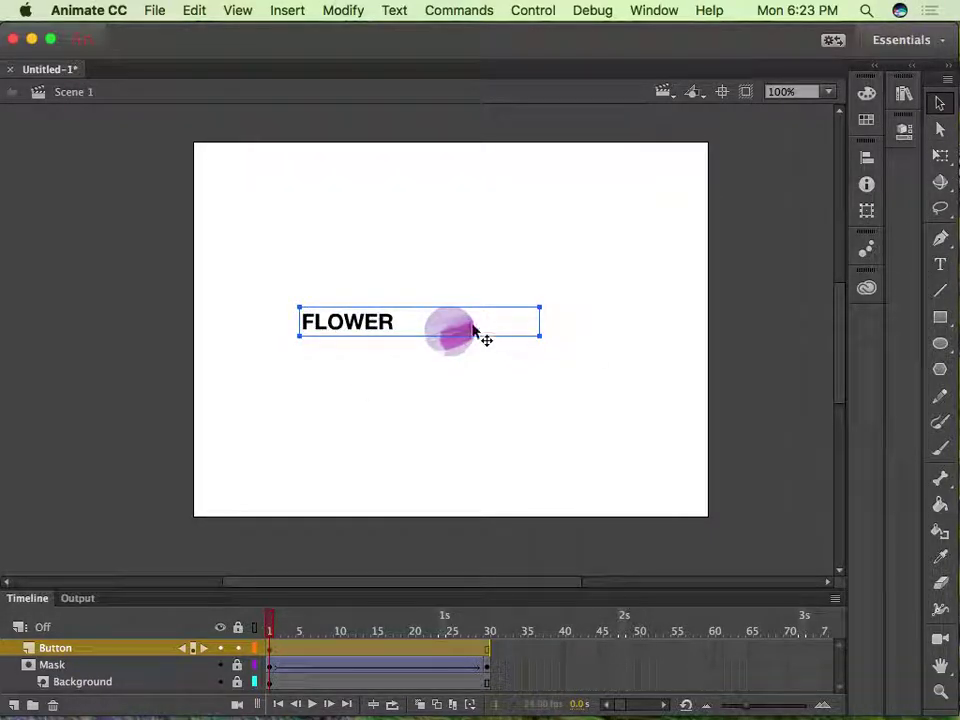
# - Change the font family of the whole FLOWER text to SignPainter in the HouseScript style
pyautogui.doubleClick(343, 325)
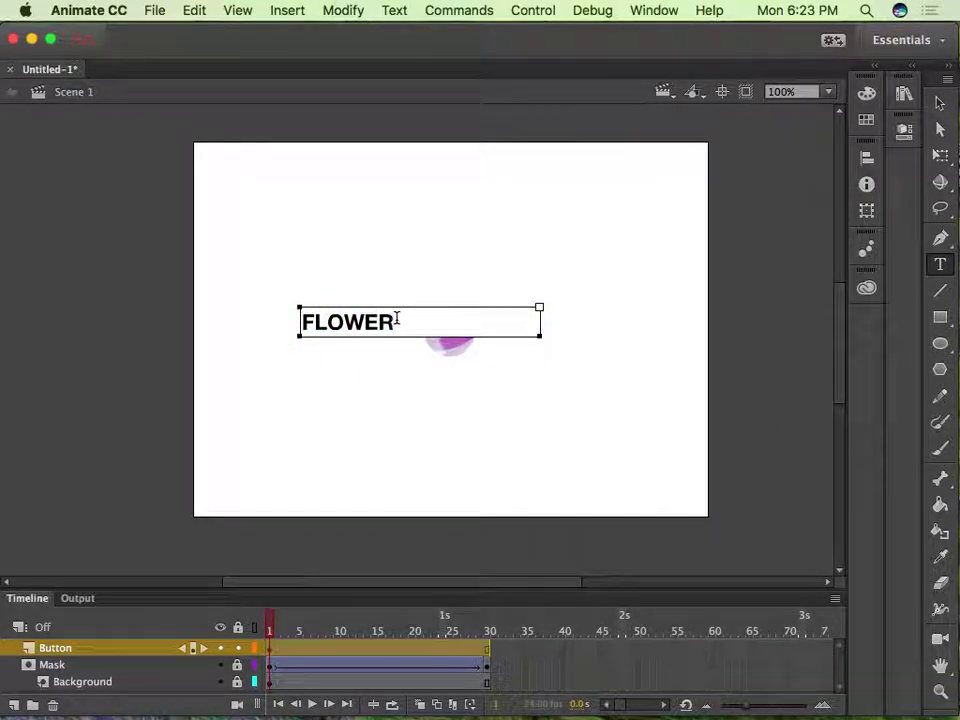
pyautogui.doubleClick(396, 320)
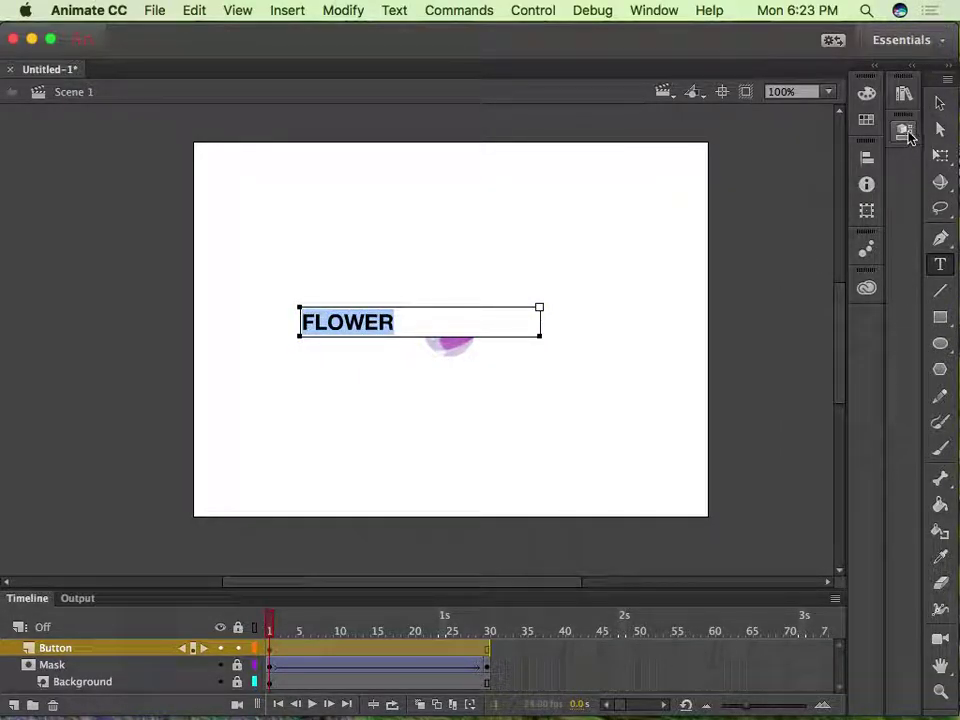
pyautogui.click(906, 133)
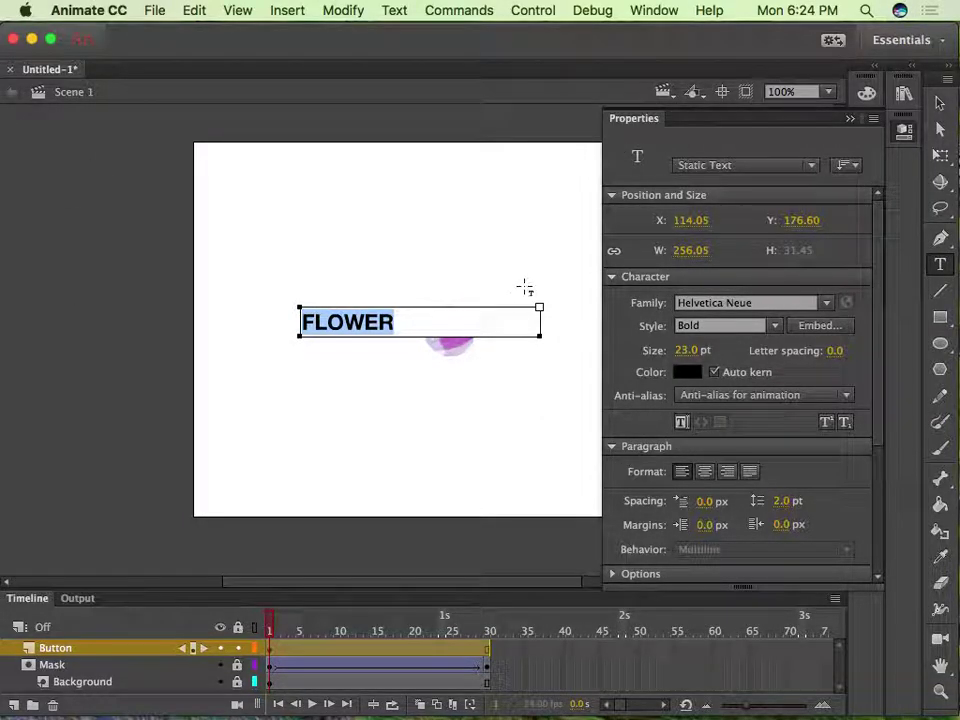
pyautogui.click(742, 326)
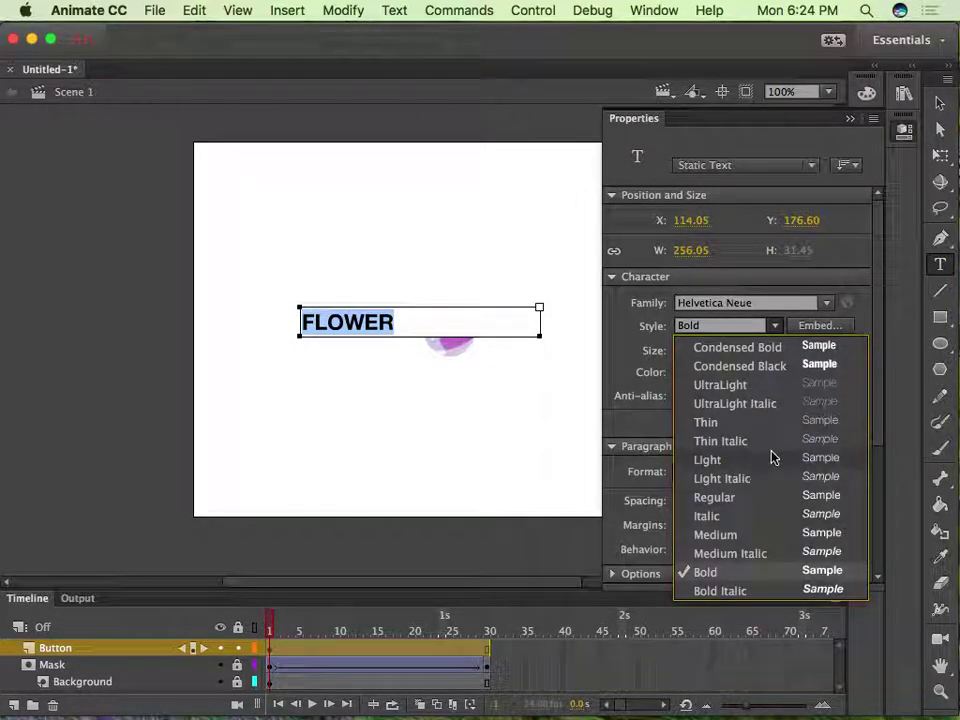
pyautogui.click(779, 303)
pyautogui.click(826, 302)
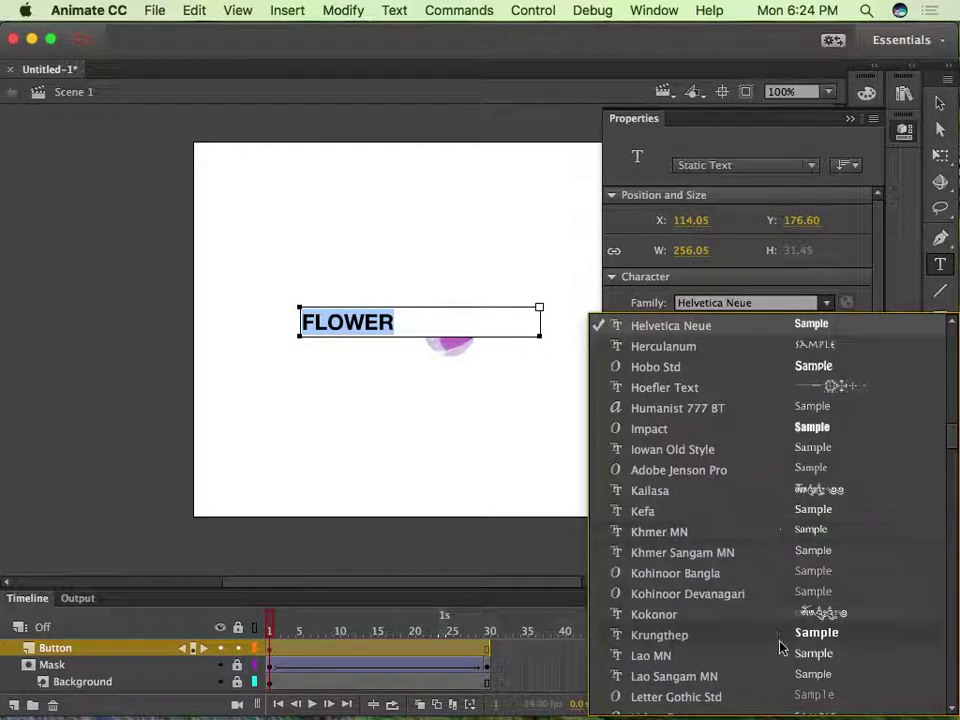
pyautogui.scroll(10, 779, 578)
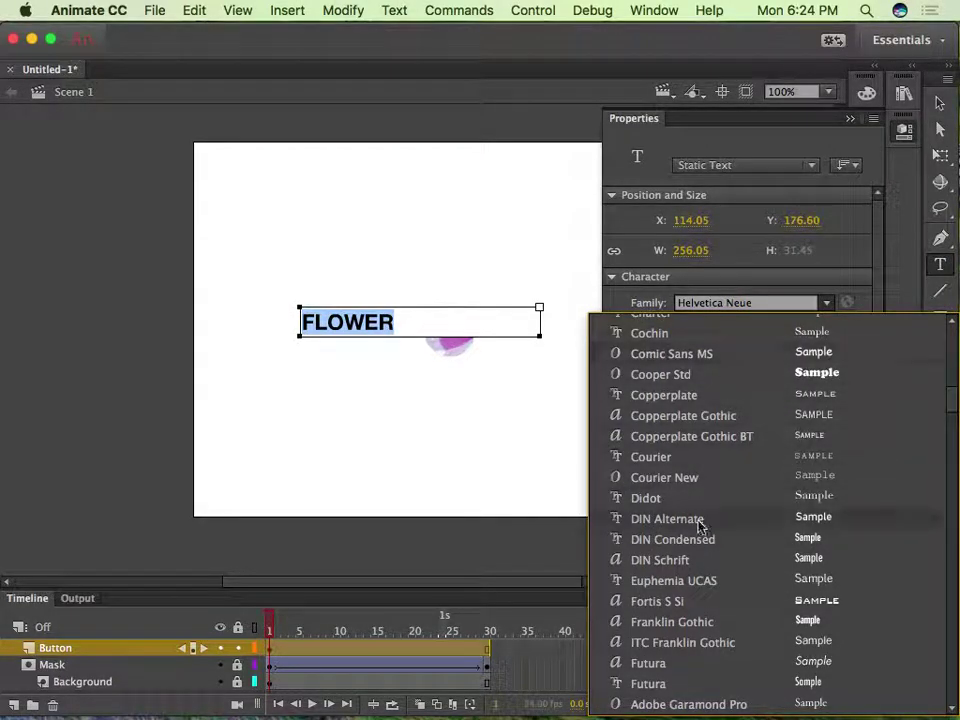
pyautogui.scroll(-6, 722, 630)
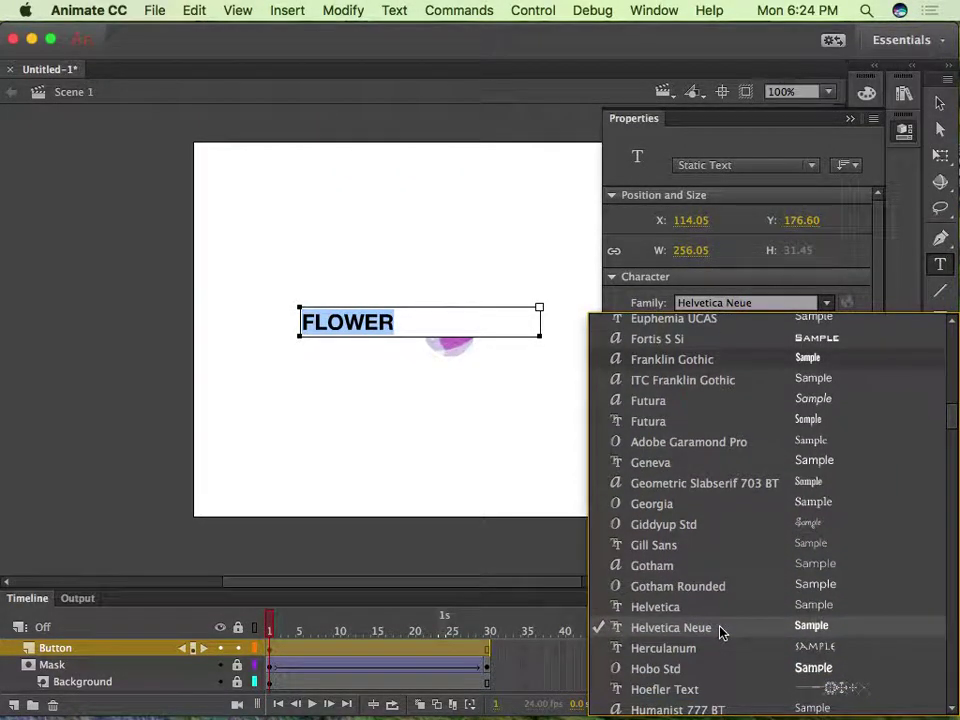
pyautogui.scroll(-5, 726, 575)
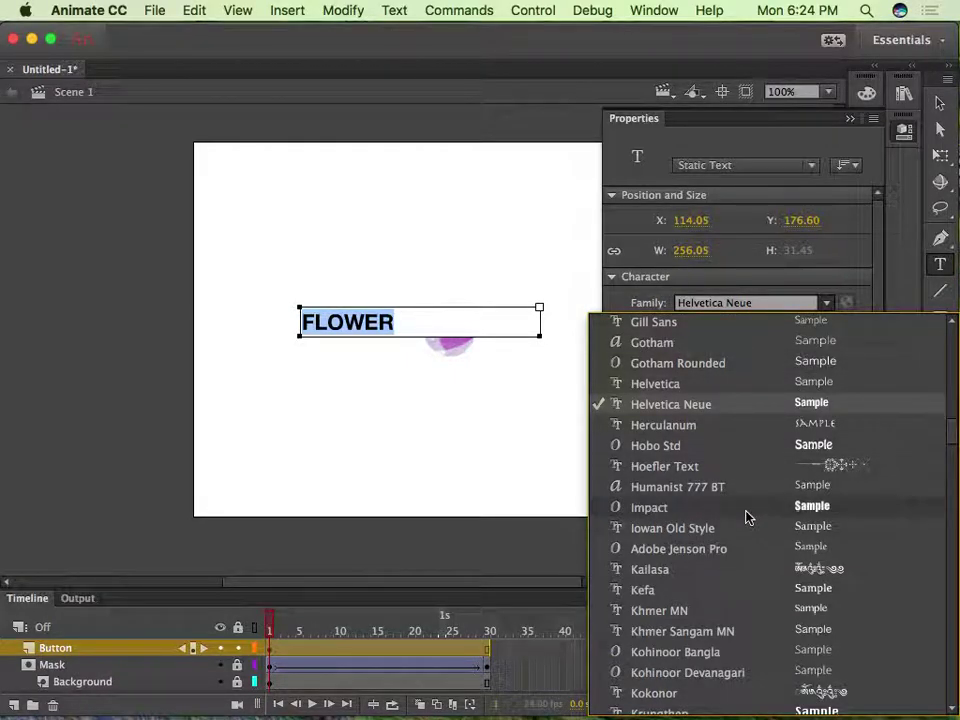
pyautogui.scroll(-6, 731, 634)
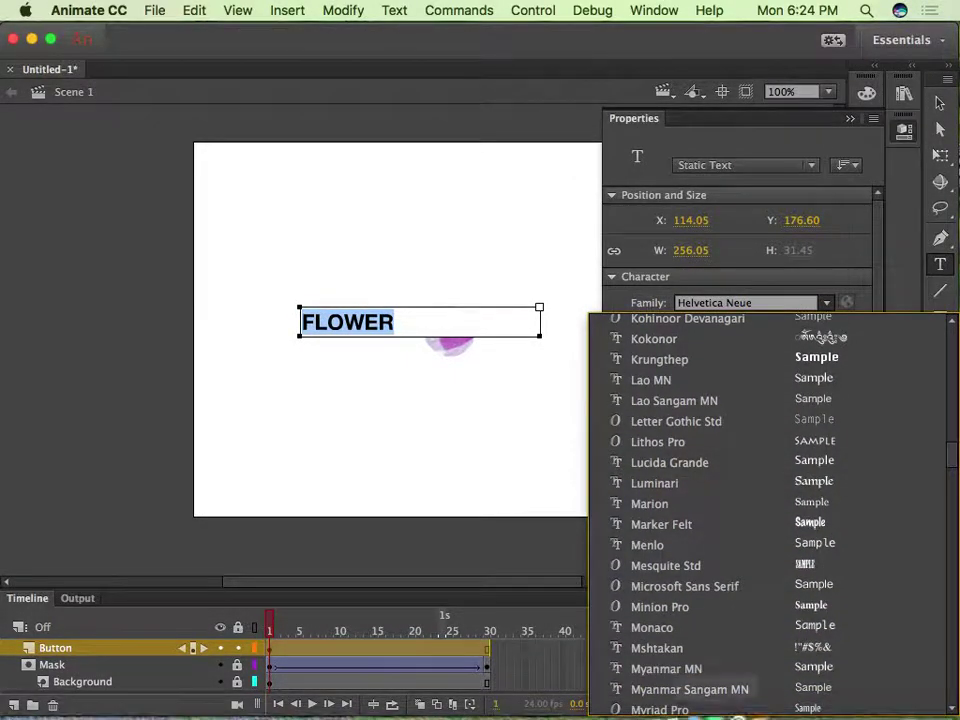
pyautogui.scroll(-5, 744, 568)
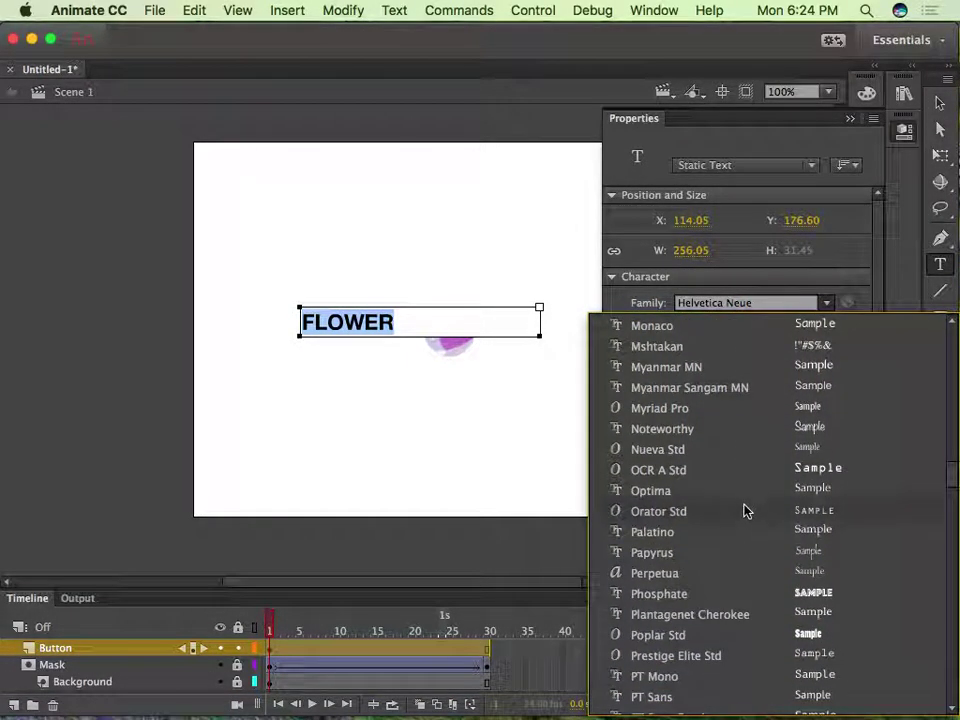
pyautogui.scroll(-5, 716, 465)
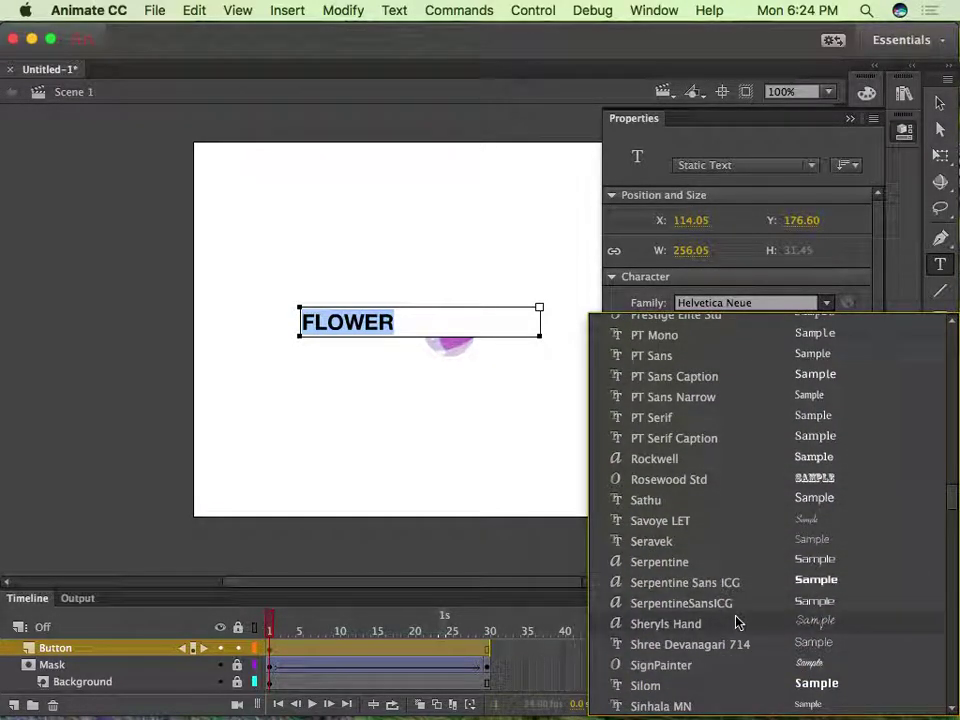
pyautogui.click(718, 665)
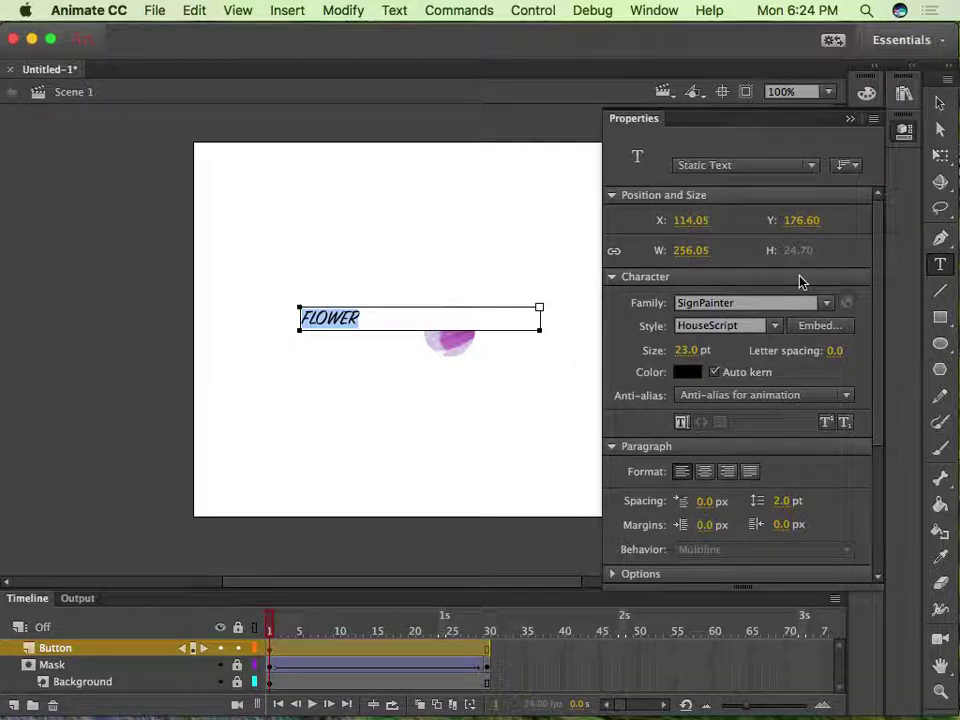
# - Retype the FLOWER text in mixed case as Flower
pyautogui.click(362, 317)
pyautogui.doubleClick(362, 317)
pyautogui.click(366, 316)
pyautogui.moveTo(366, 316); pyautogui.dragTo(312, 317)
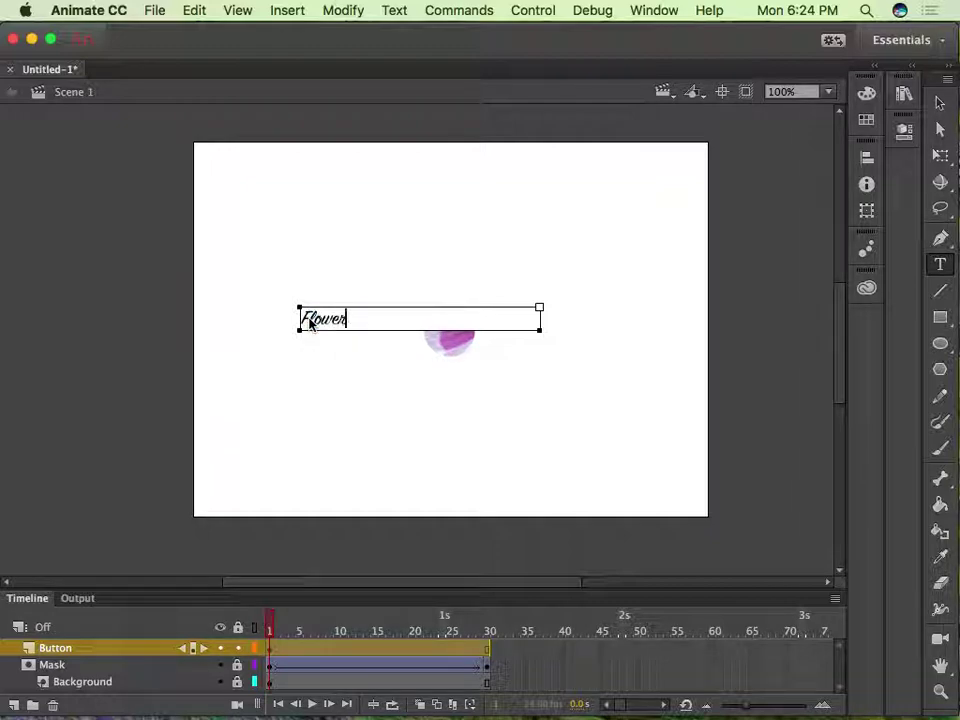
# - Select the whole Flower text and set its font size to 120 pt
pyautogui.doubleClick(344, 320)
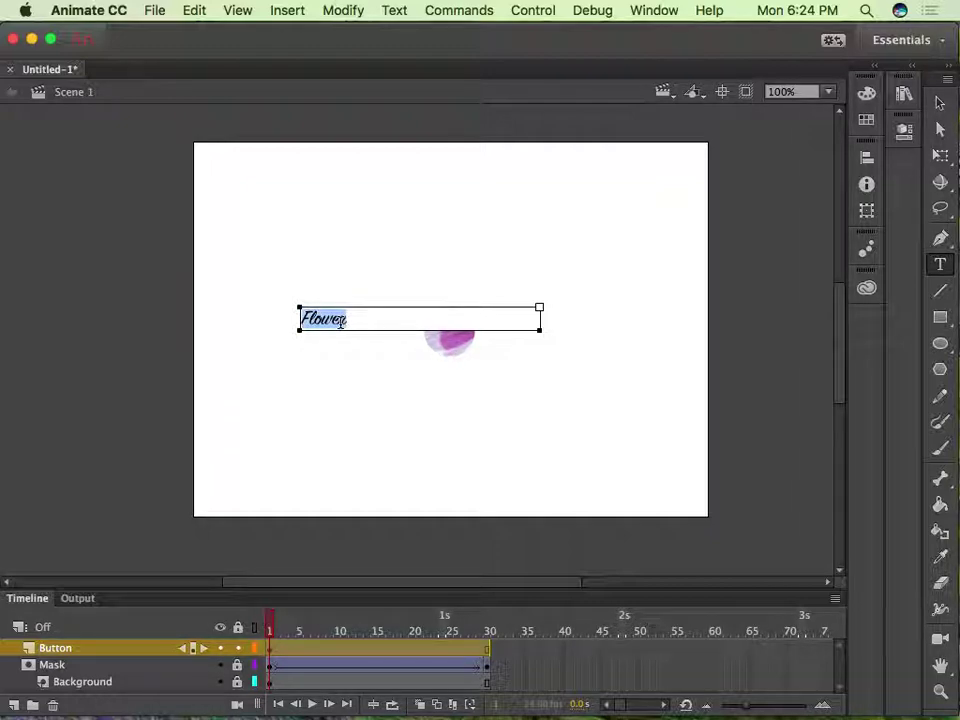
pyautogui.click(905, 94)
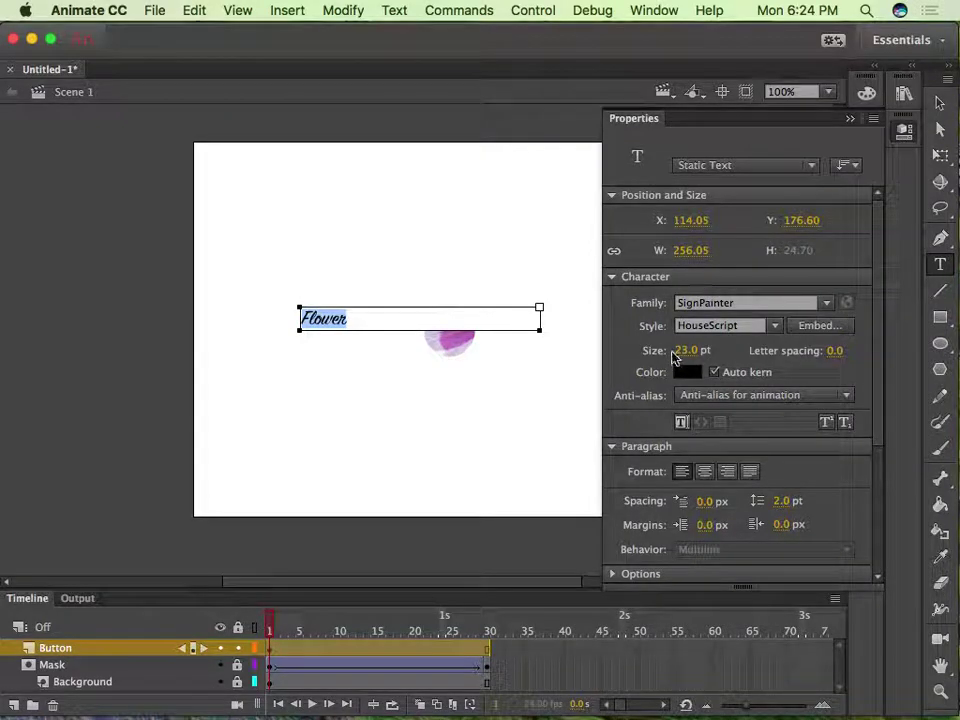
pyautogui.moveTo(687, 357); pyautogui.dragTo(718, 353)
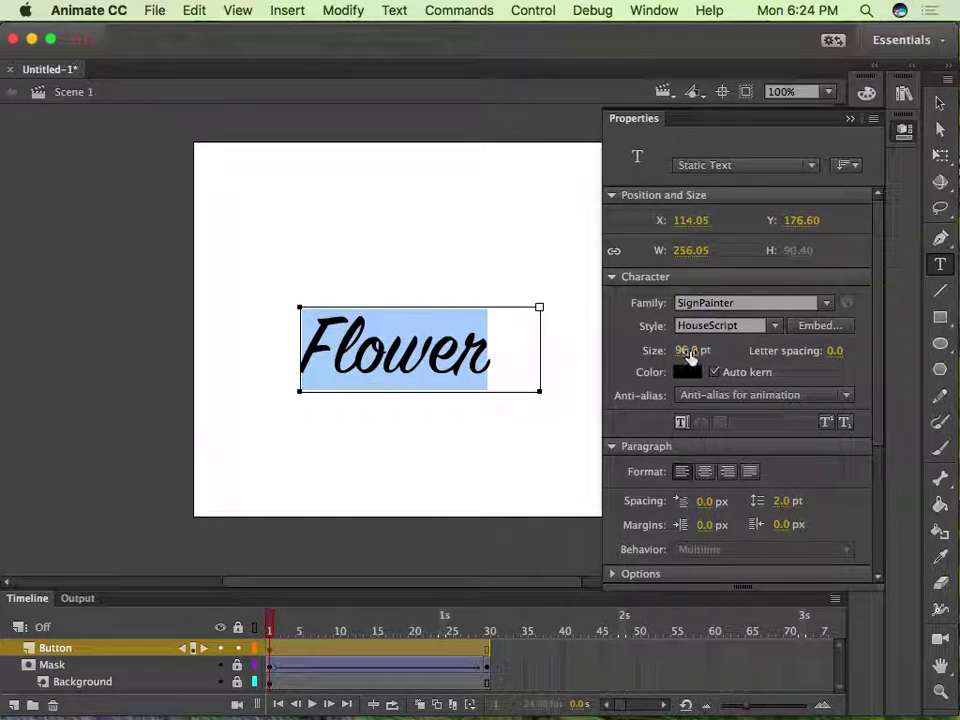
pyautogui.click(688, 350)
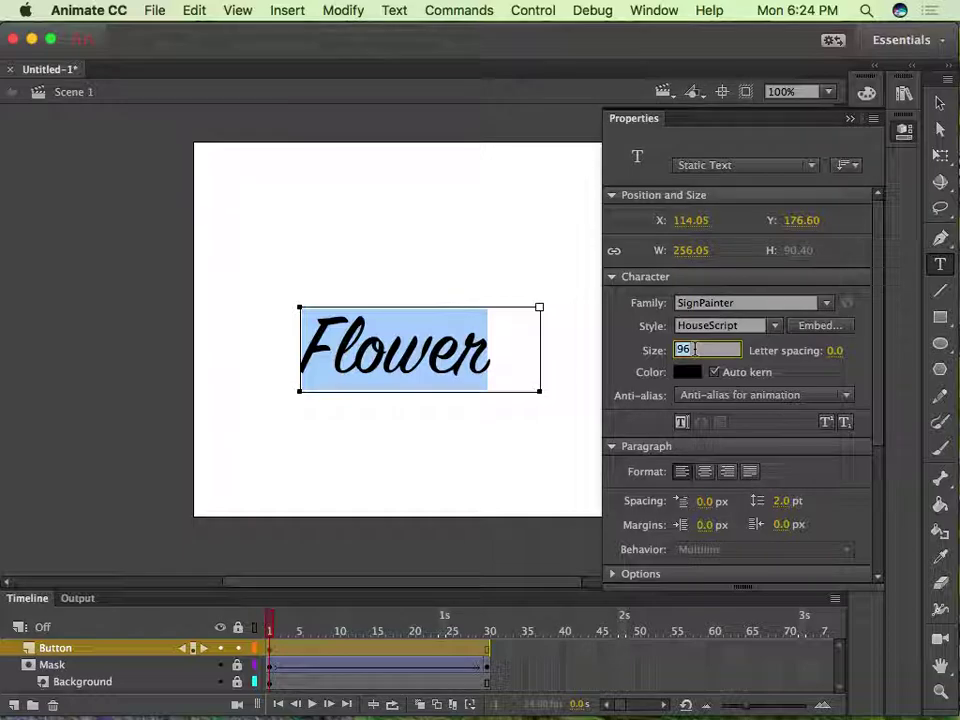
pyautogui.write('120')
pyautogui.press('Return')
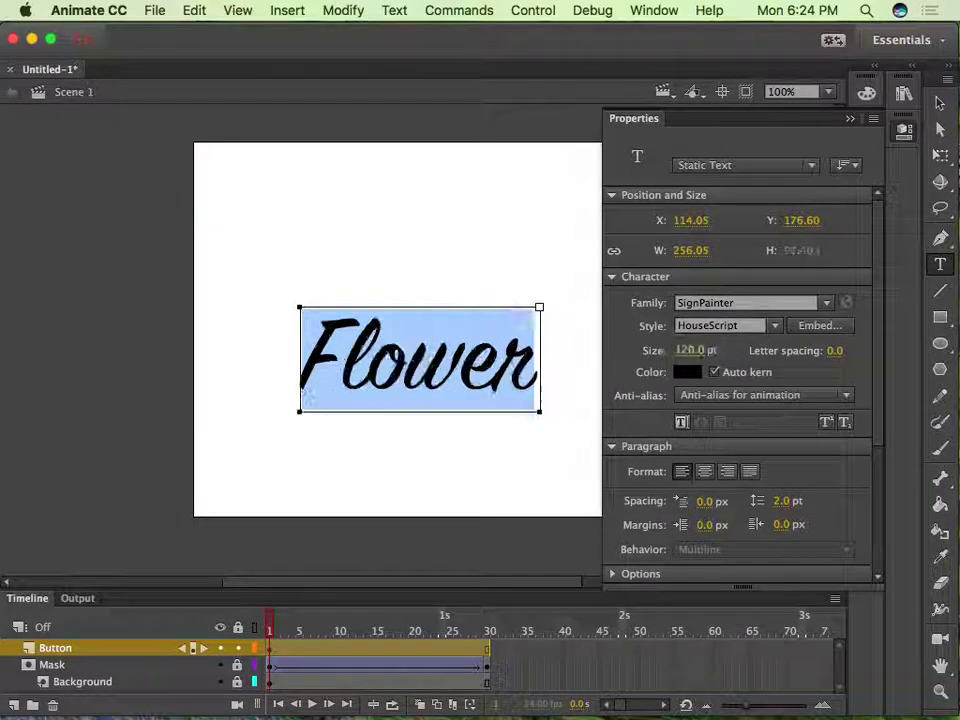
# - Try font sizes of 96, 220 and 150 pt on the Flower text, and return it to 120 pt
pyautogui.click(688, 350)
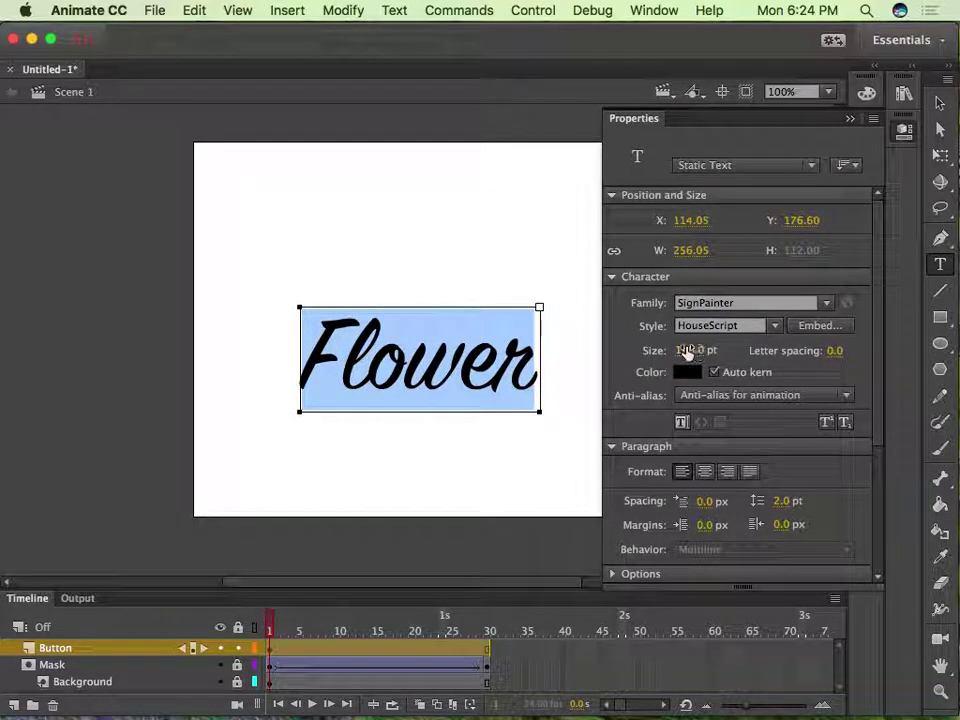
pyautogui.write('96')
pyautogui.press('Return')
pyautogui.click(696, 350)
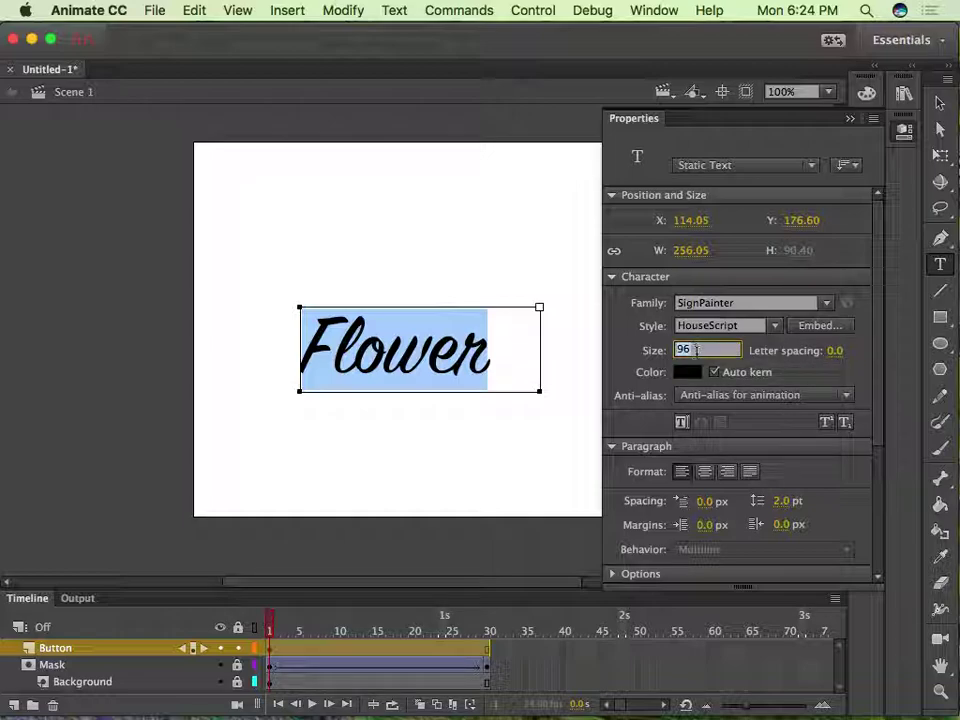
pyautogui.write('220')
pyautogui.press('Return')
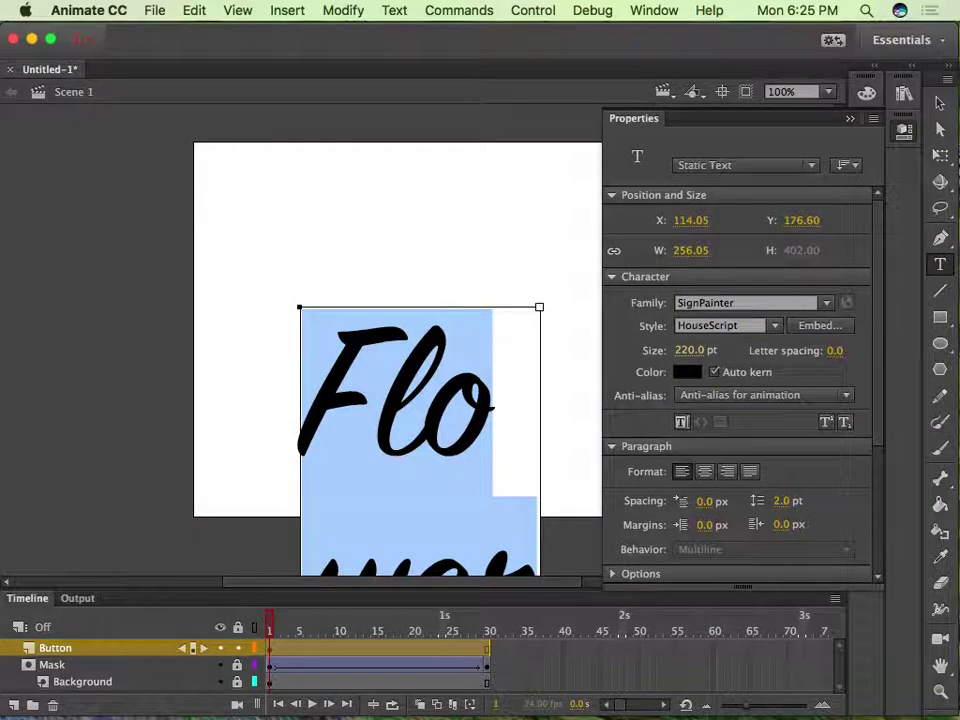
pyautogui.click(688, 350)
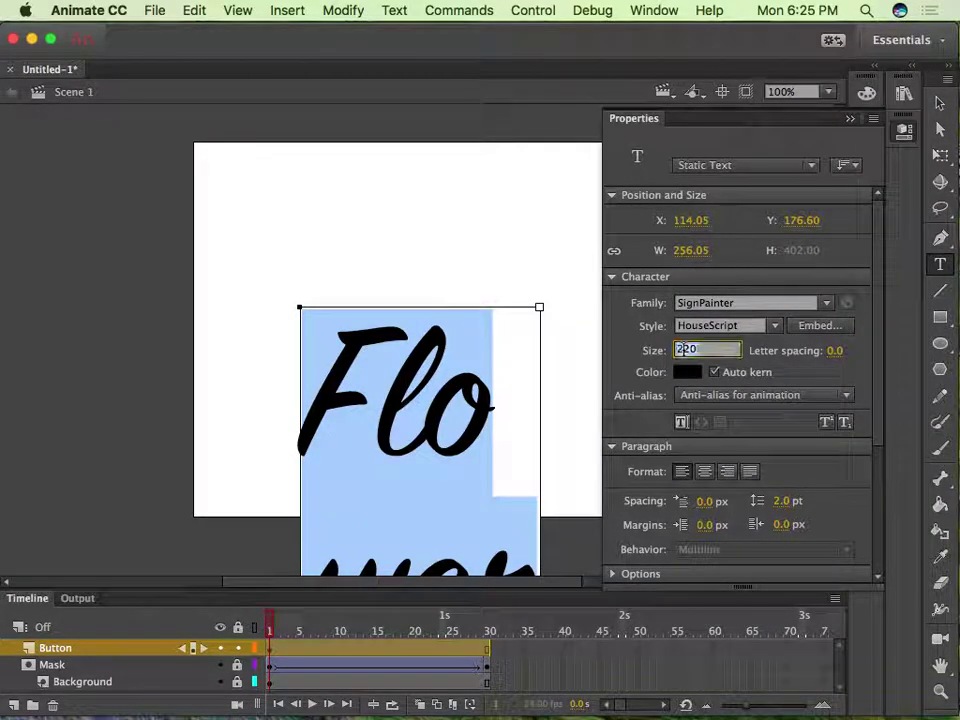
pyautogui.write('150')
pyautogui.press('Return')
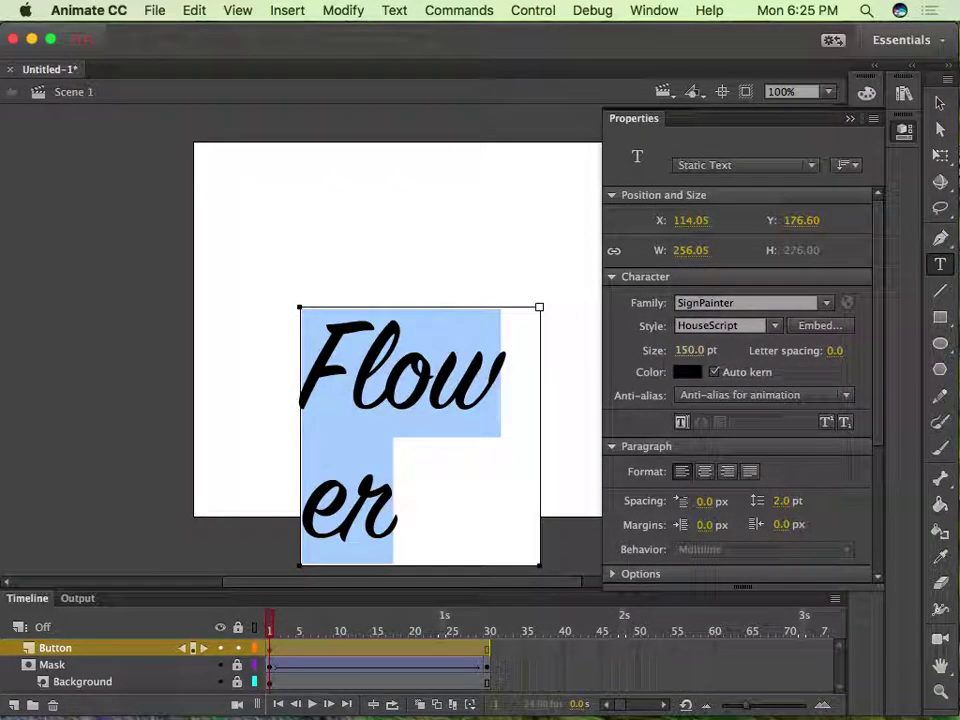
pyautogui.click(690, 351)
pyautogui.write('120')
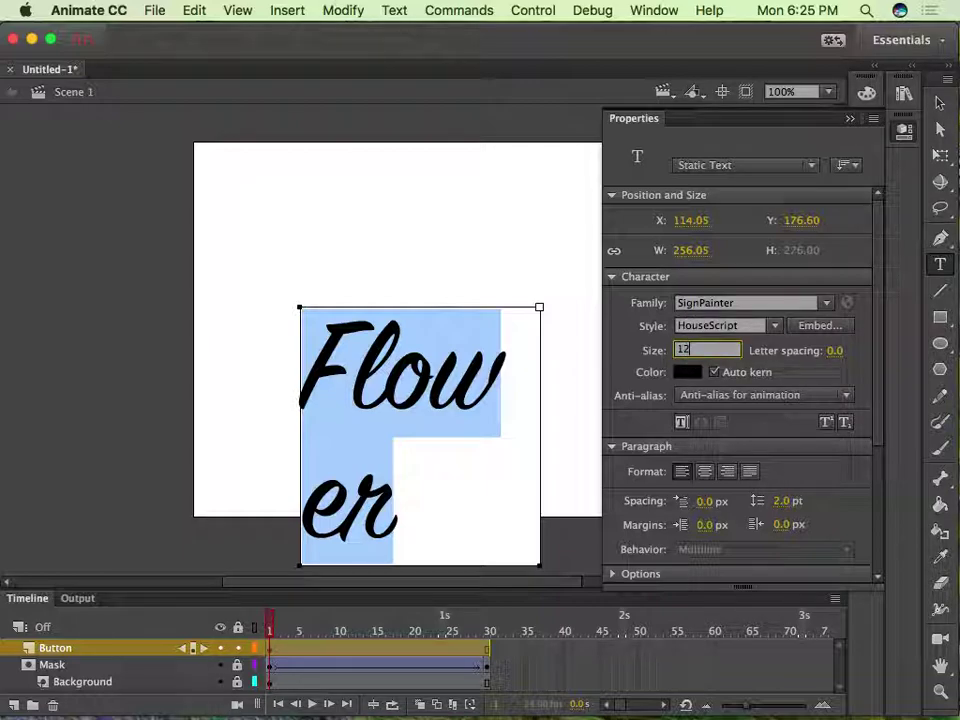
pyautogui.press('Return')
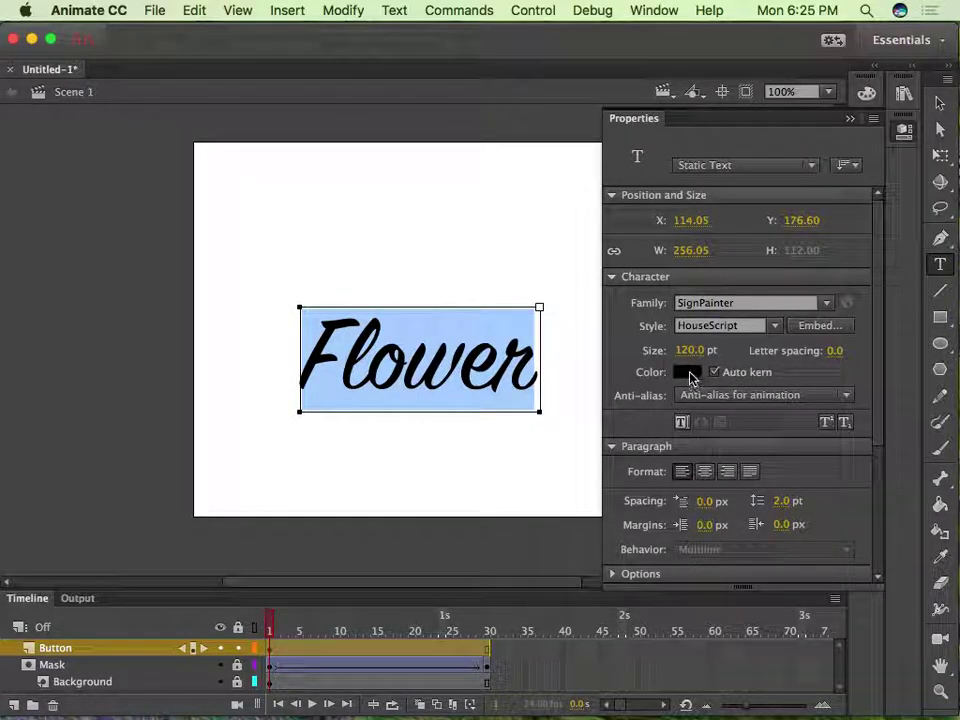
# - Color the Flower text purple and move it below the masked circle, in the lower part of the stage
pyautogui.click(687, 376)
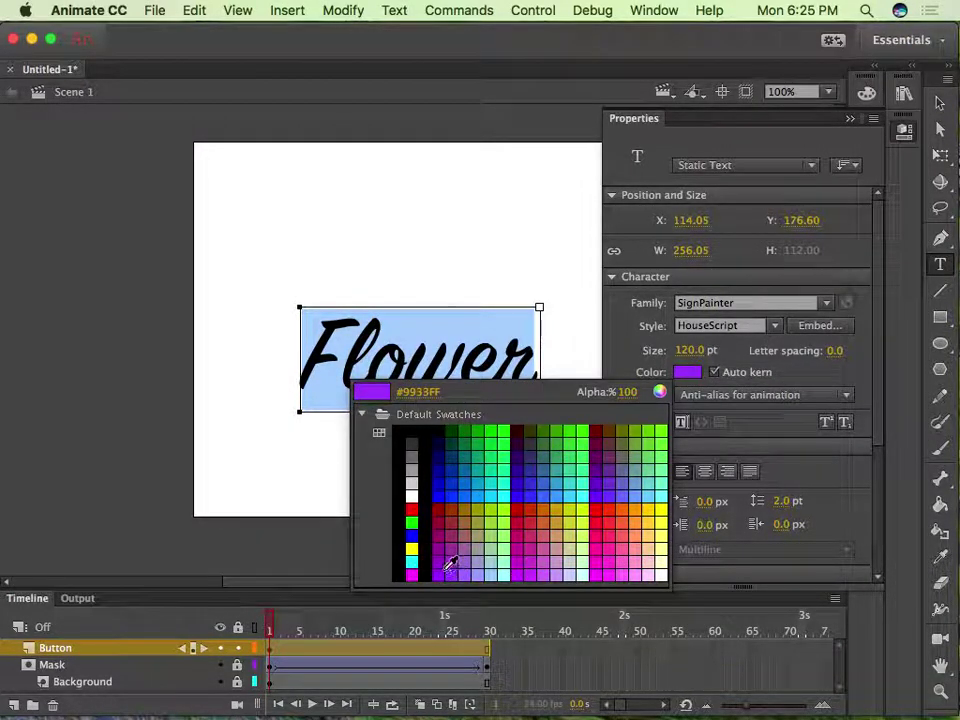
pyautogui.click(437, 565)
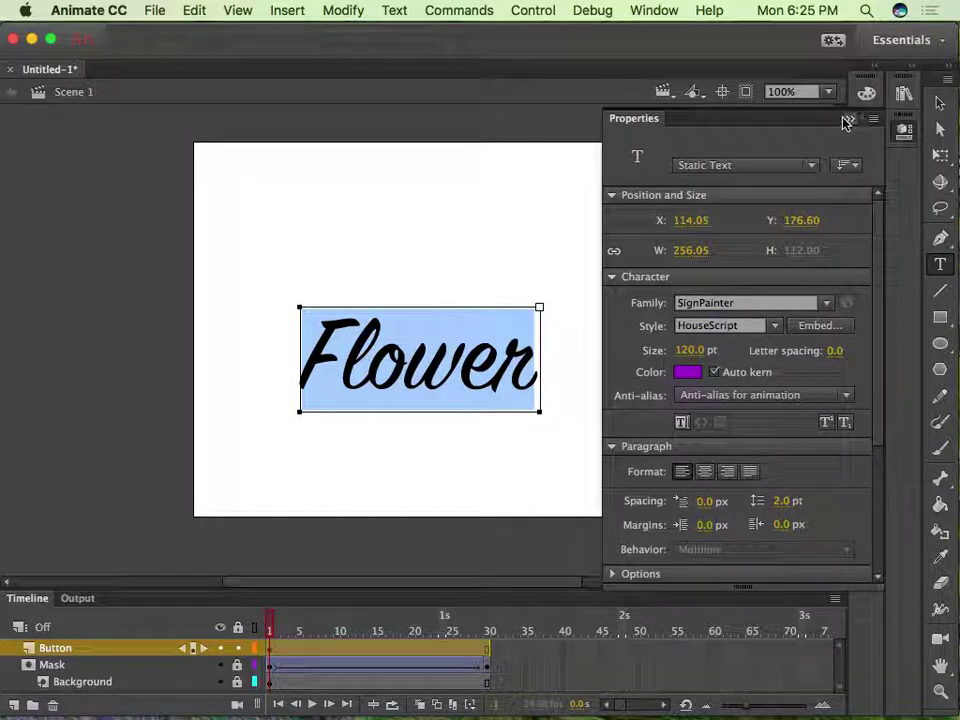
pyautogui.click(848, 118)
pyautogui.click(940, 103)
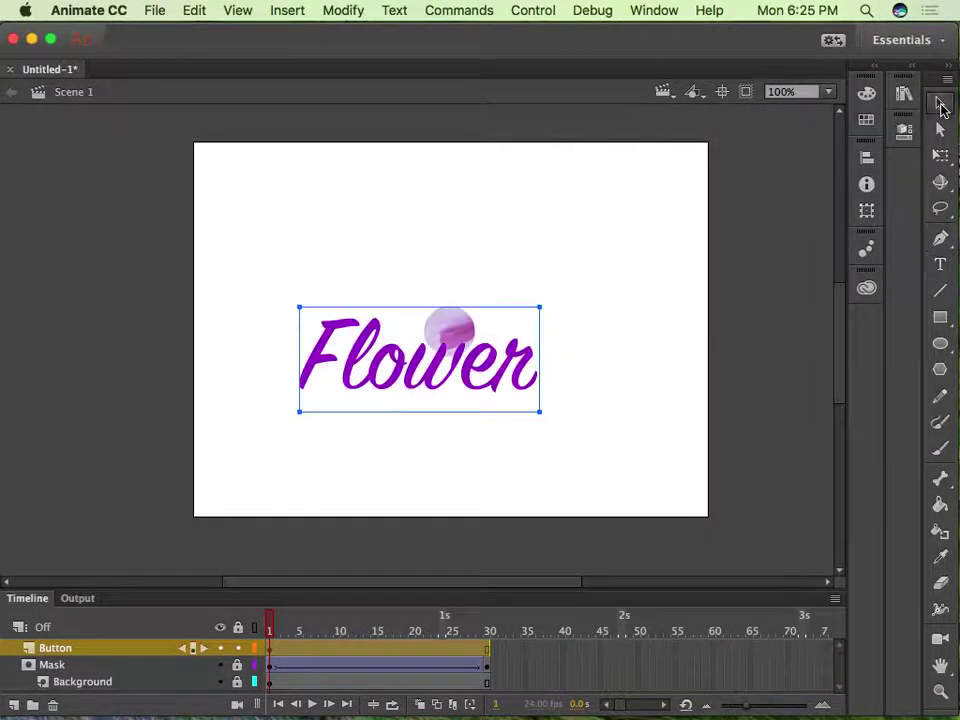
pyautogui.moveTo(498, 372); pyautogui.dragTo(515, 456)
pyautogui.click(613, 326)
# - Check the Flower text's character properties and text type, keeping it as Static Text
pyautogui.press('t')
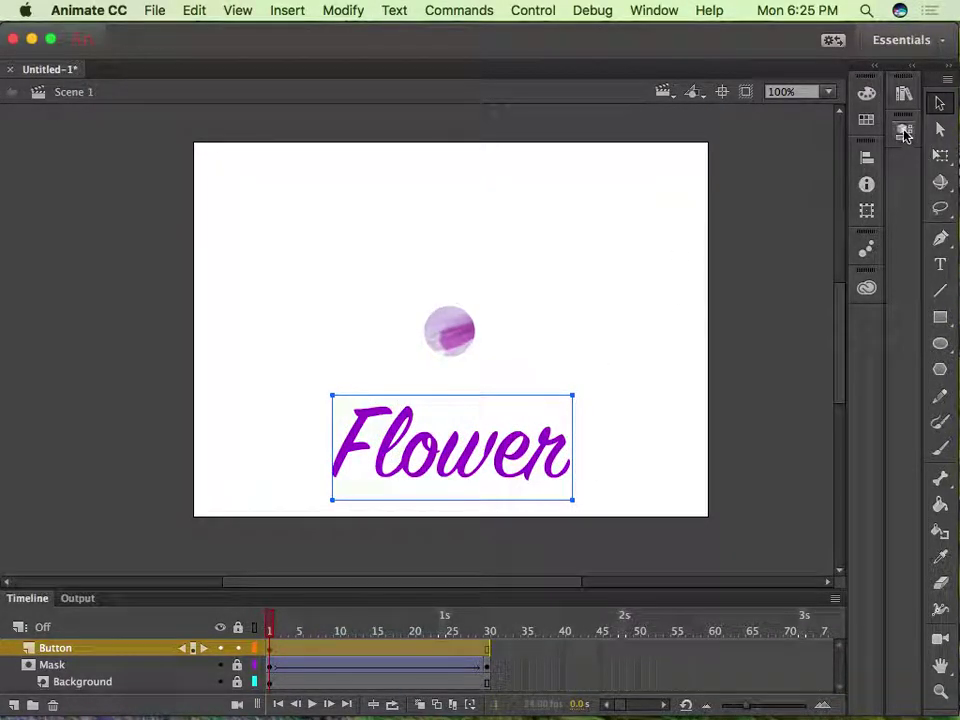
pyautogui.click(401, 447)
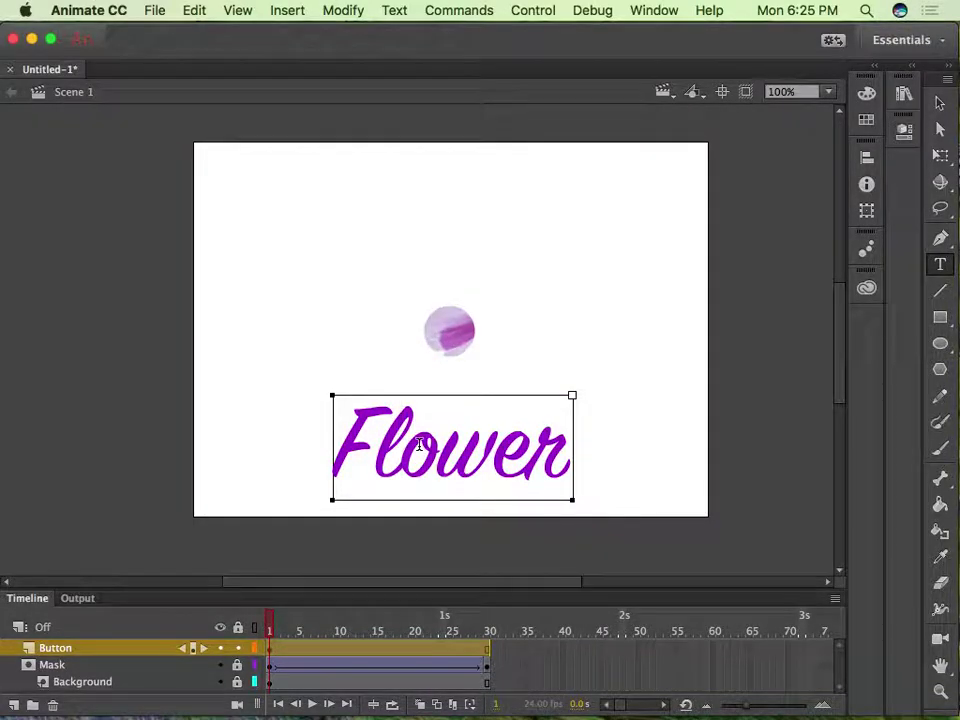
pyautogui.press('super+a')
pyautogui.click(904, 130)
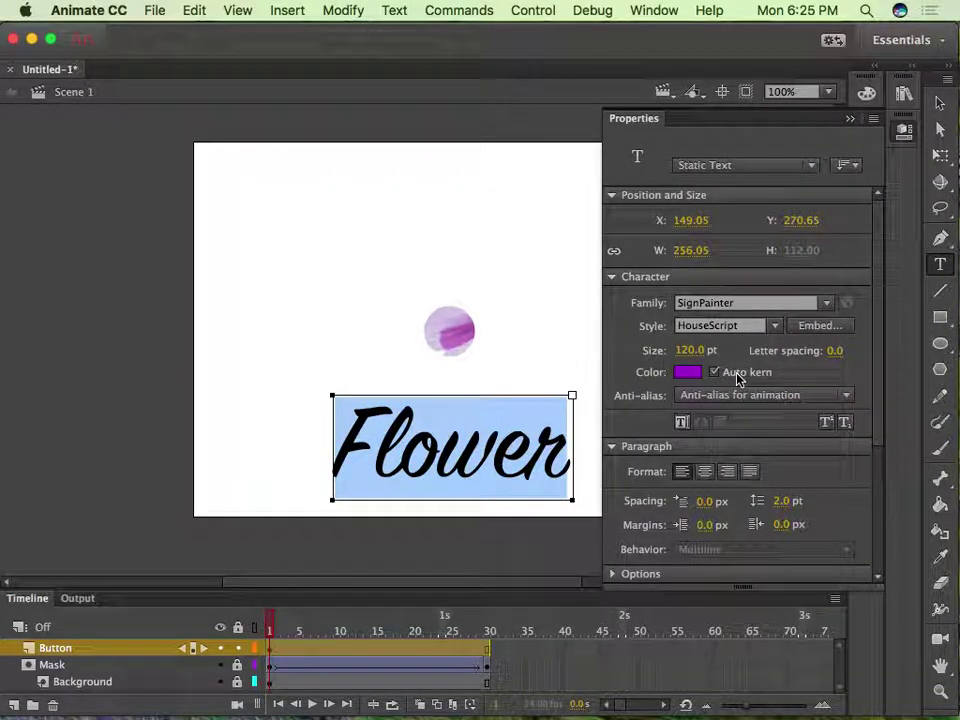
pyautogui.click(795, 171)
pyautogui.click(836, 186)
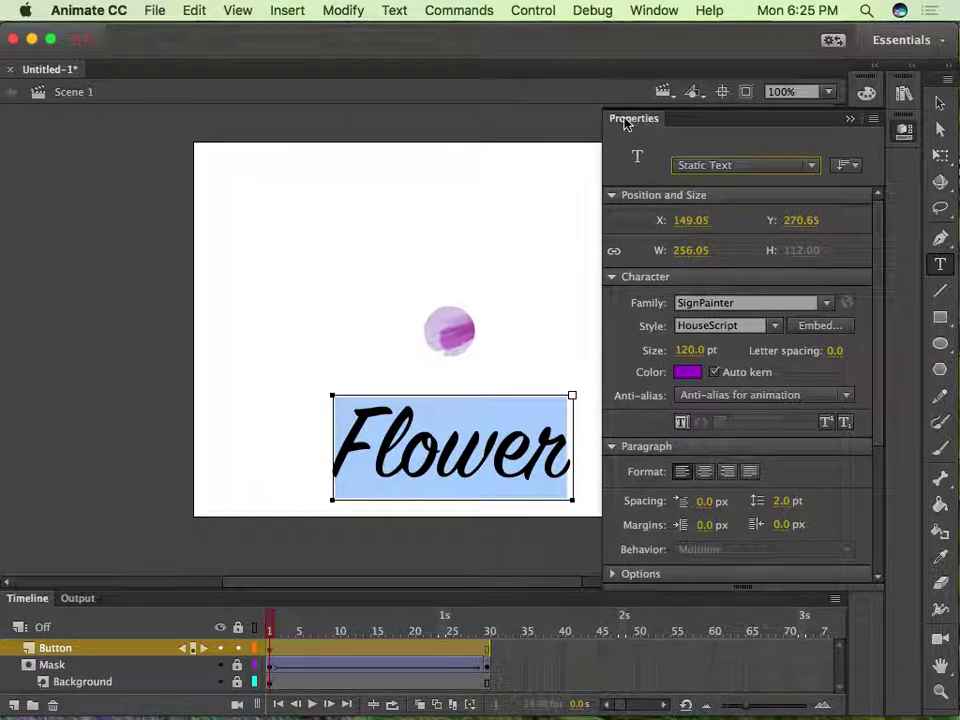
pyautogui.click(851, 119)
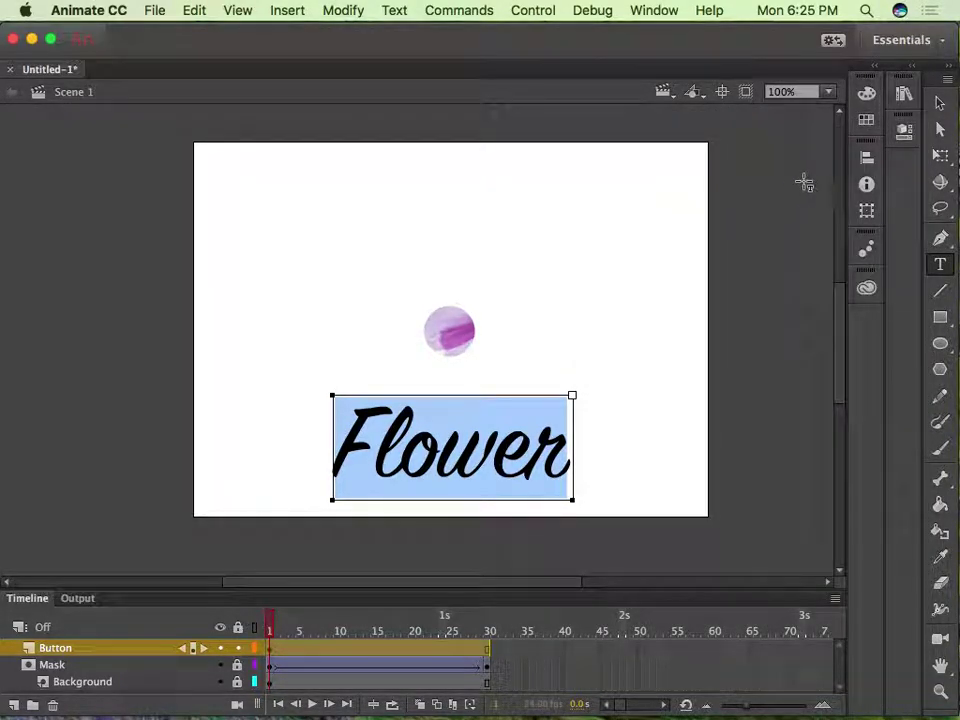
# - Move the Flower text slightly upward below the masked circle and leave it selected
pyautogui.click(940, 103)
pyautogui.click(660, 401)
pyautogui.moveTo(510, 452); pyautogui.dragTo(512, 442)
pyautogui.click(636, 331)
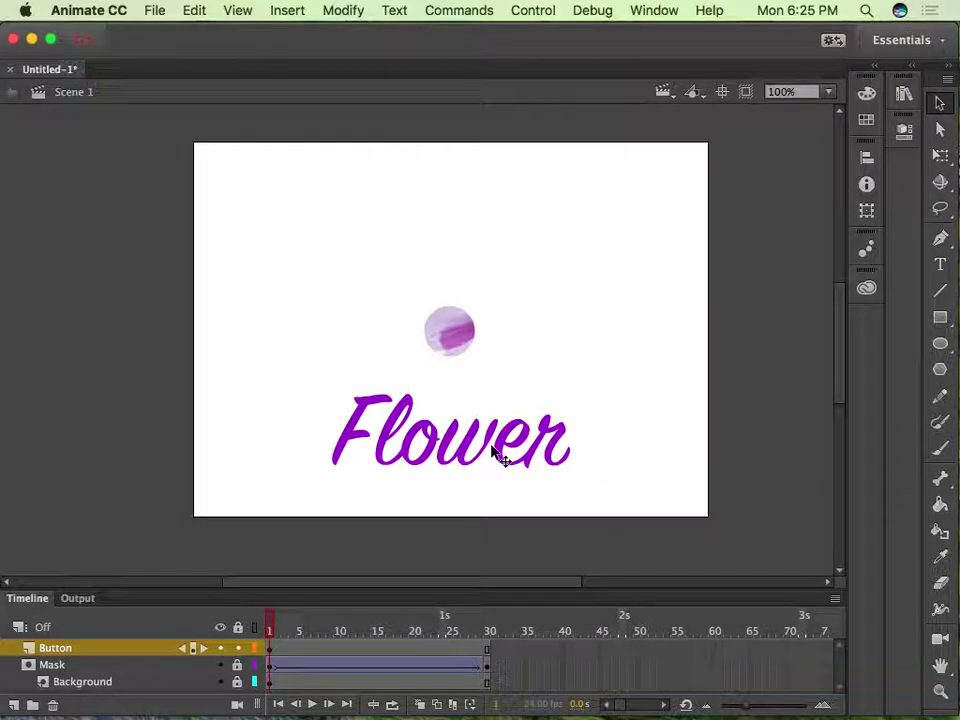
pyautogui.click(411, 446)
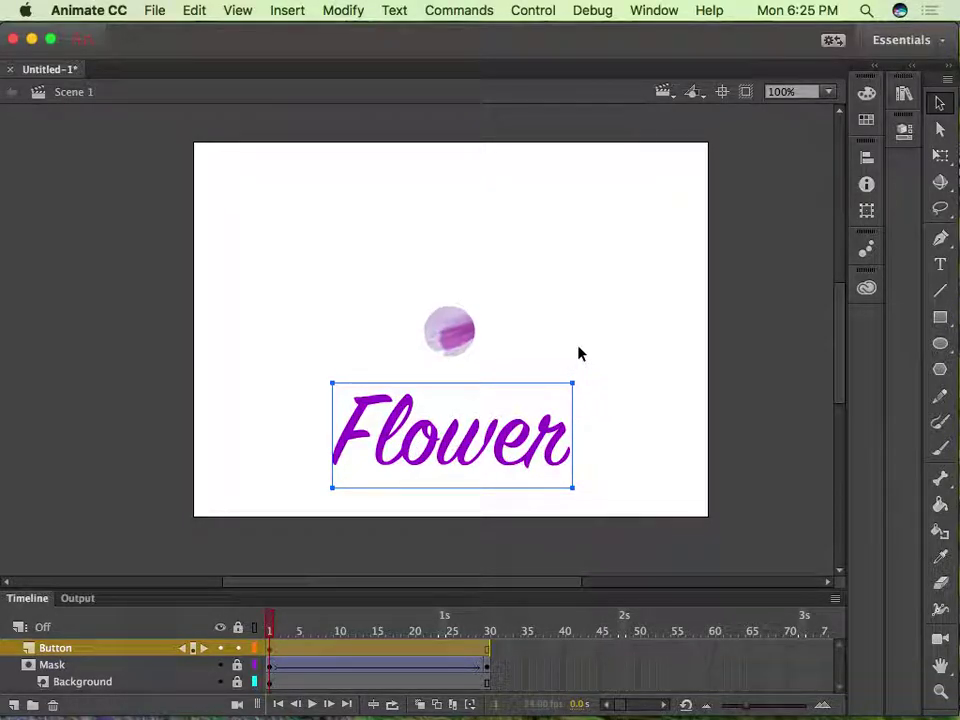
# - Shift the Flower text slightly left beneath the masked circle and check the items in the library
pyautogui.doubleClick(476, 436)
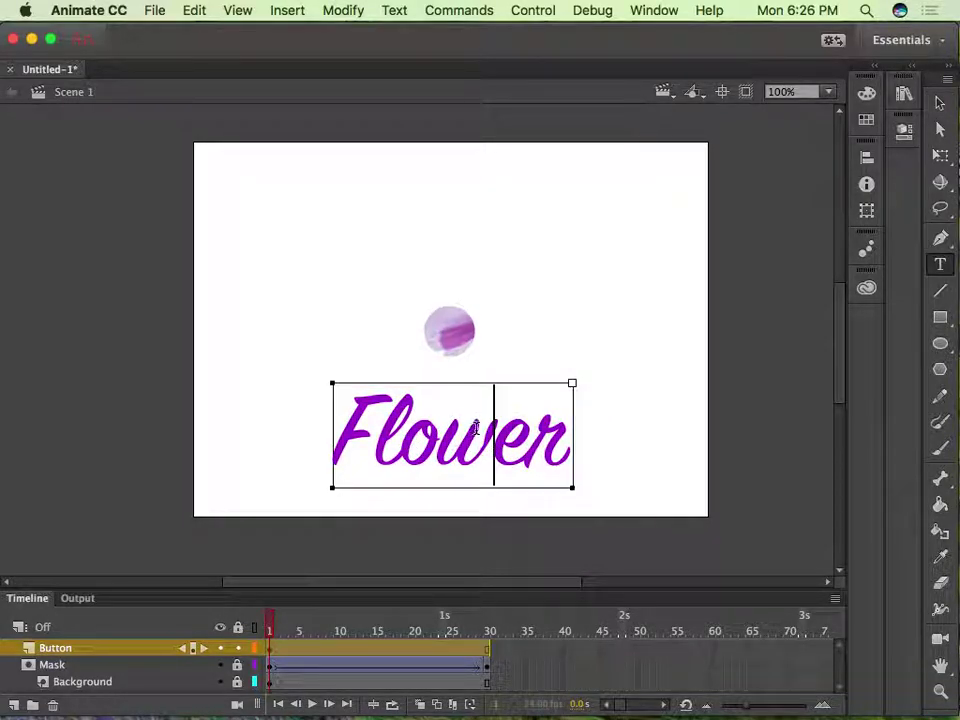
pyautogui.click(940, 102)
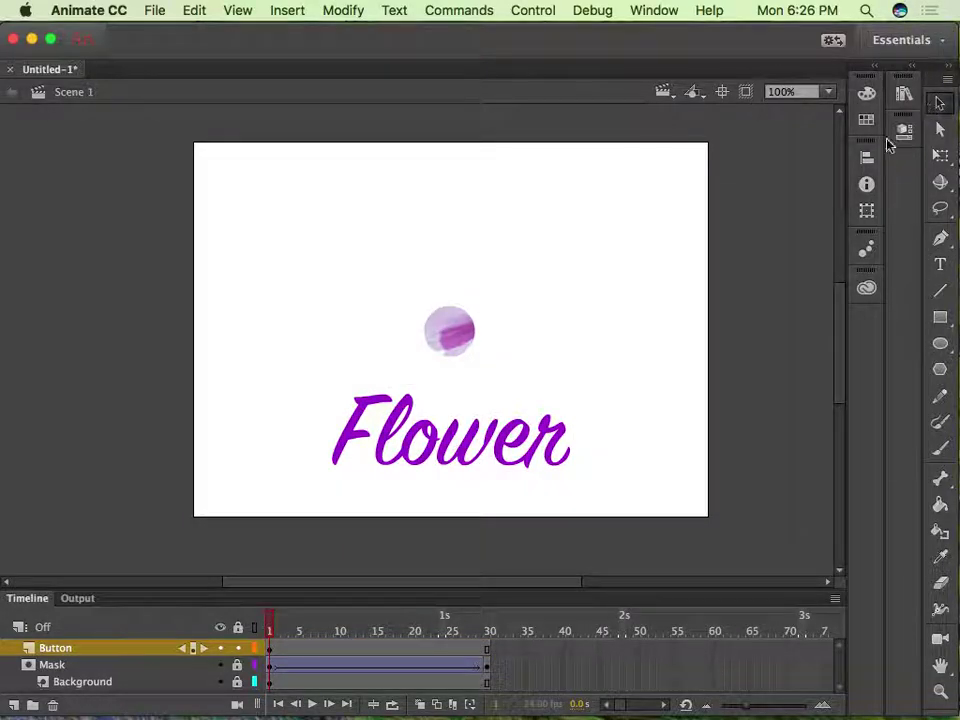
pyautogui.click(437, 447)
pyautogui.moveTo(437, 447); pyautogui.dragTo(447, 451)
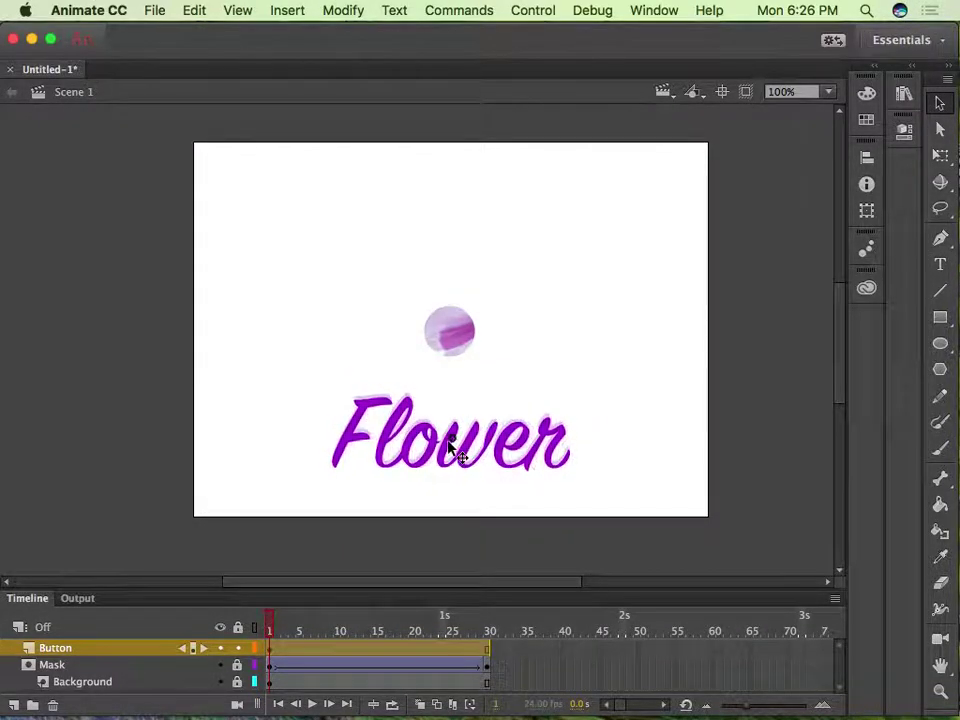
pyautogui.click(450, 450)
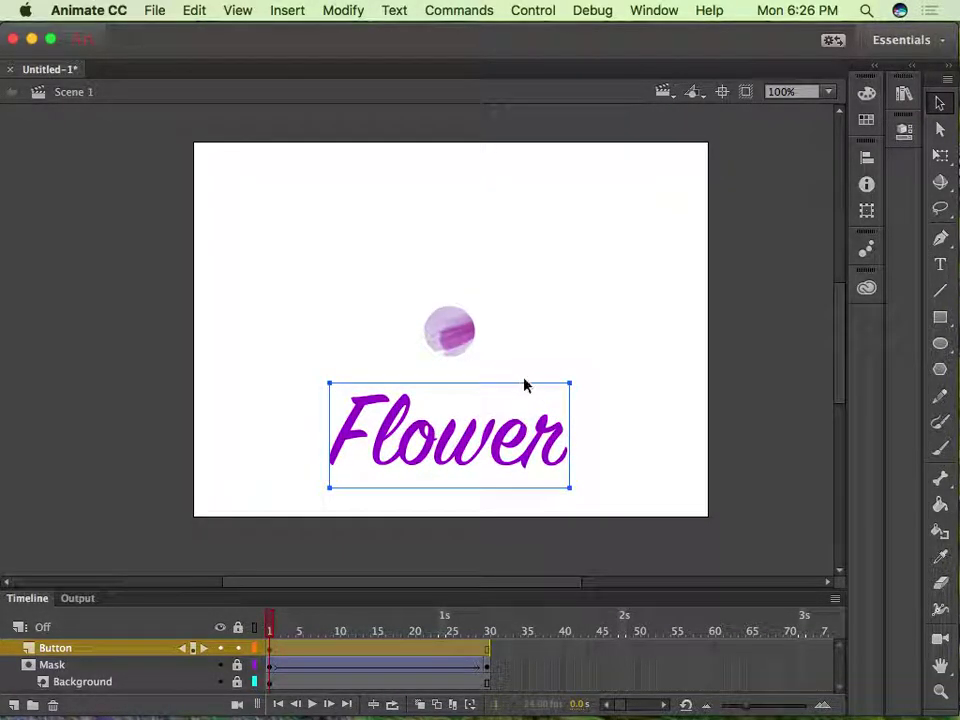
pyautogui.click(904, 95)
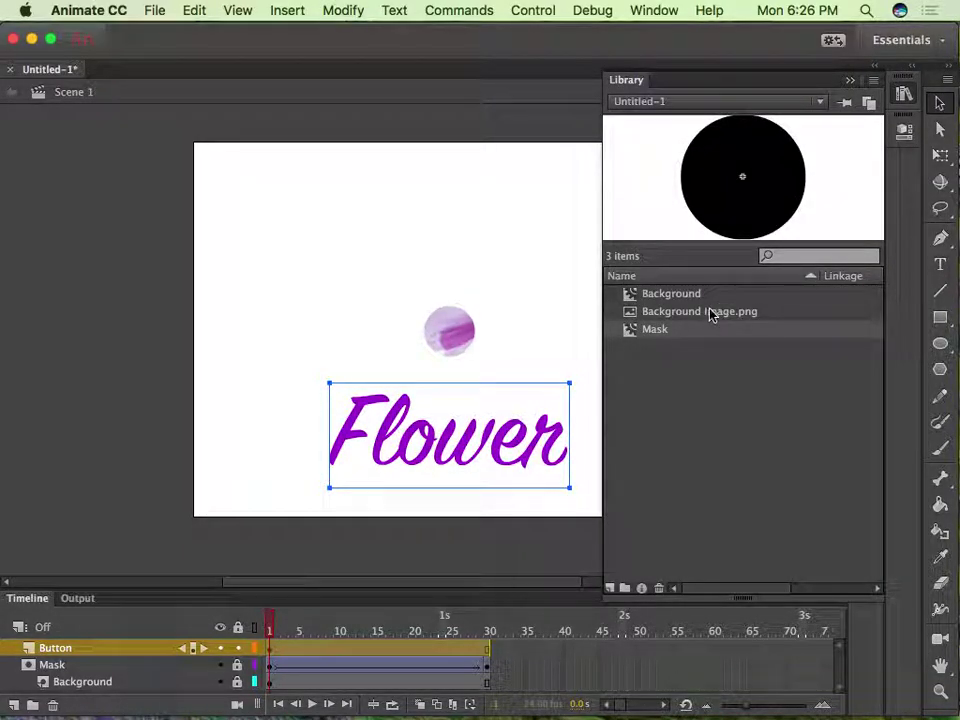
pyautogui.click(850, 79)
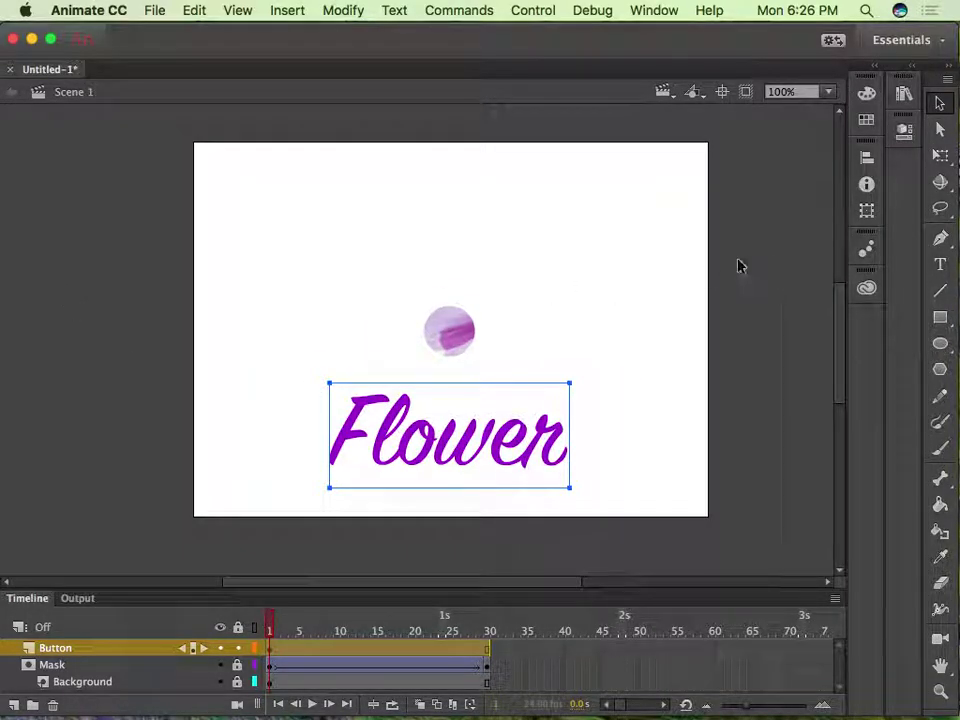
# - Convert the Flower text to a Button symbol named Flower
pyautogui.click(591, 354)
pyautogui.click(496, 446)
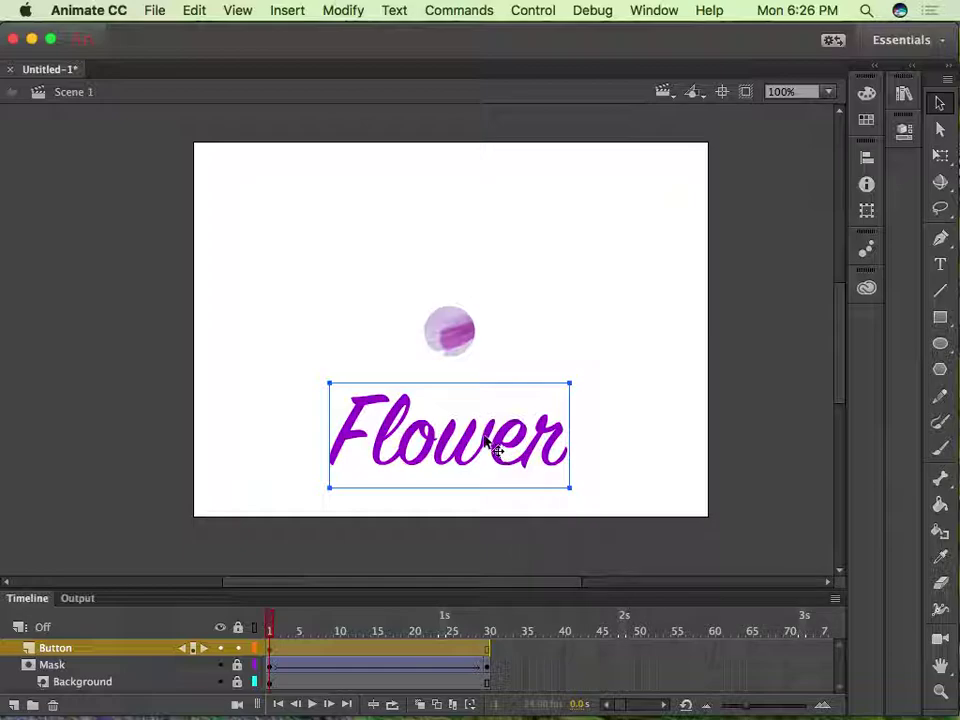
pyautogui.rightClick(472, 446)
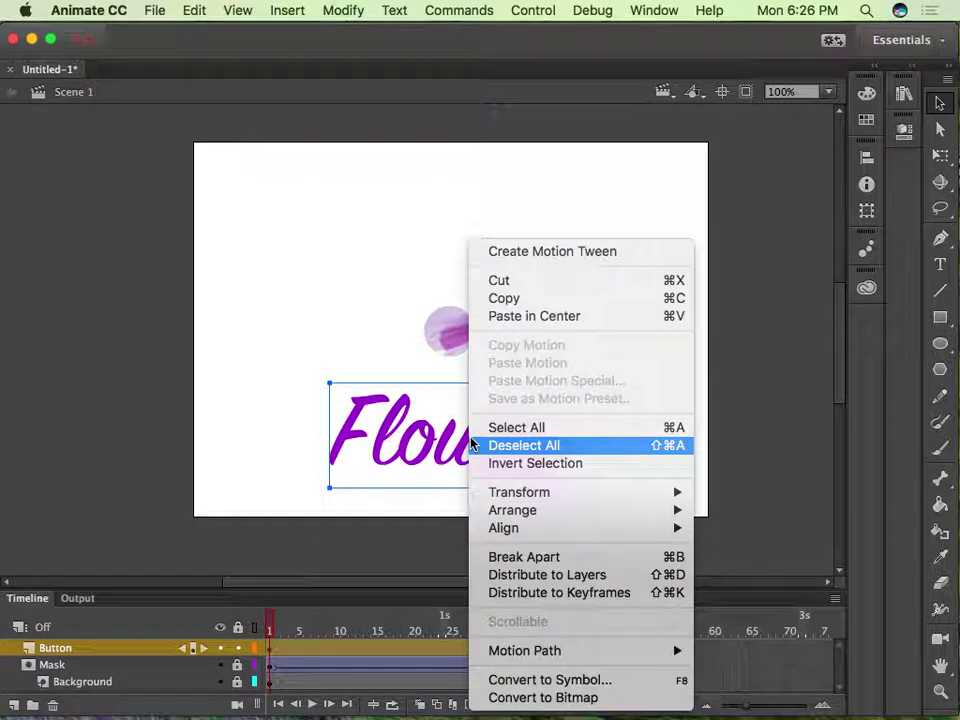
pyautogui.click(604, 680)
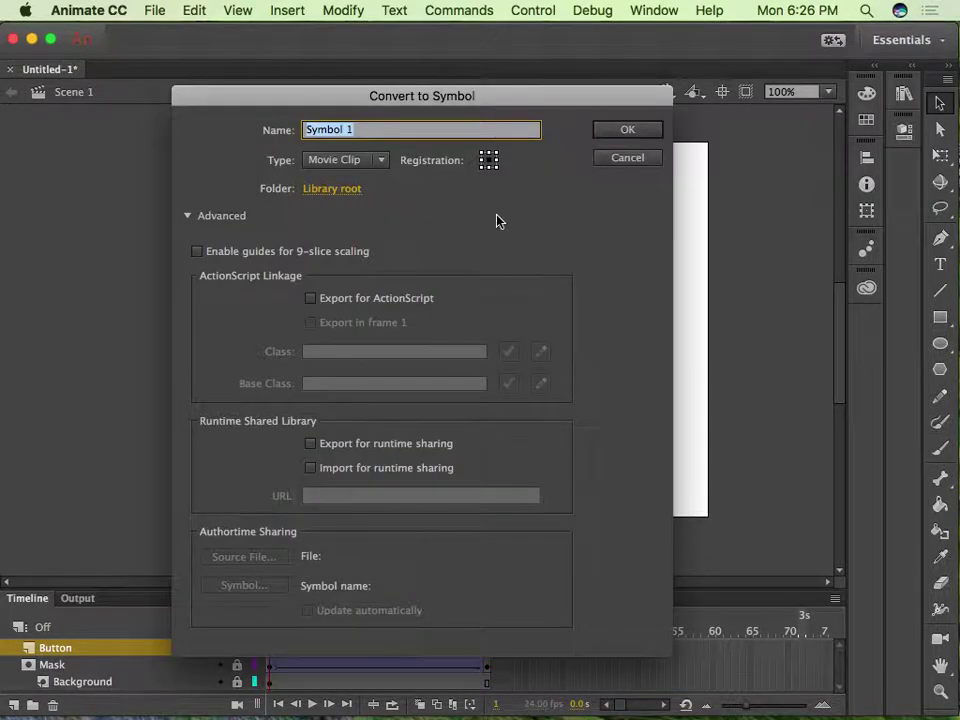
pyautogui.click(356, 161)
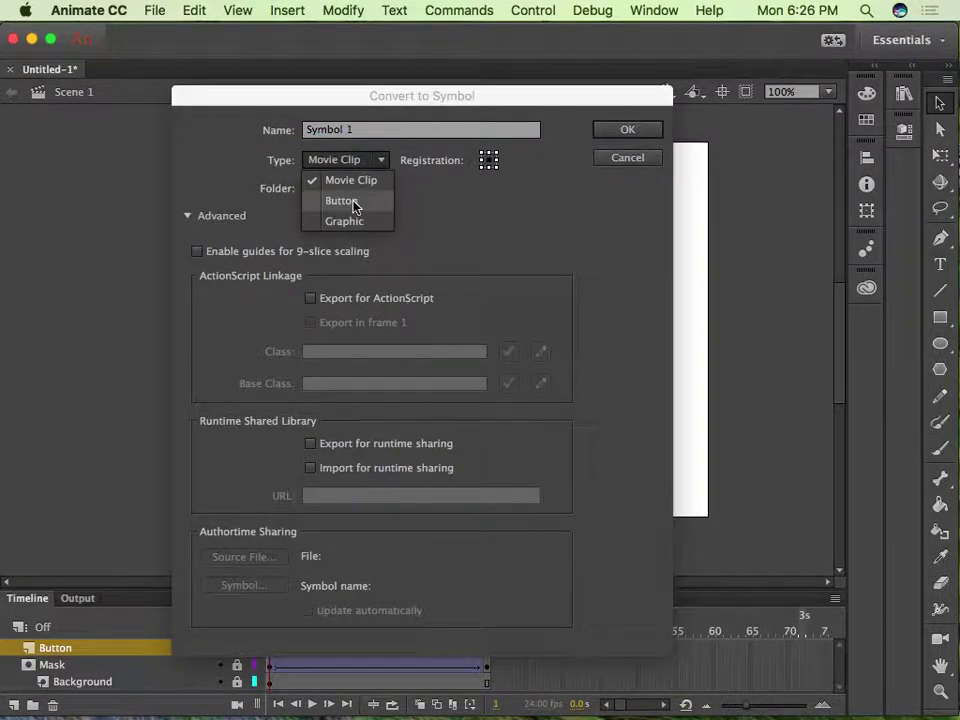
pyautogui.click(341, 201)
pyautogui.tripleClick(337, 135)
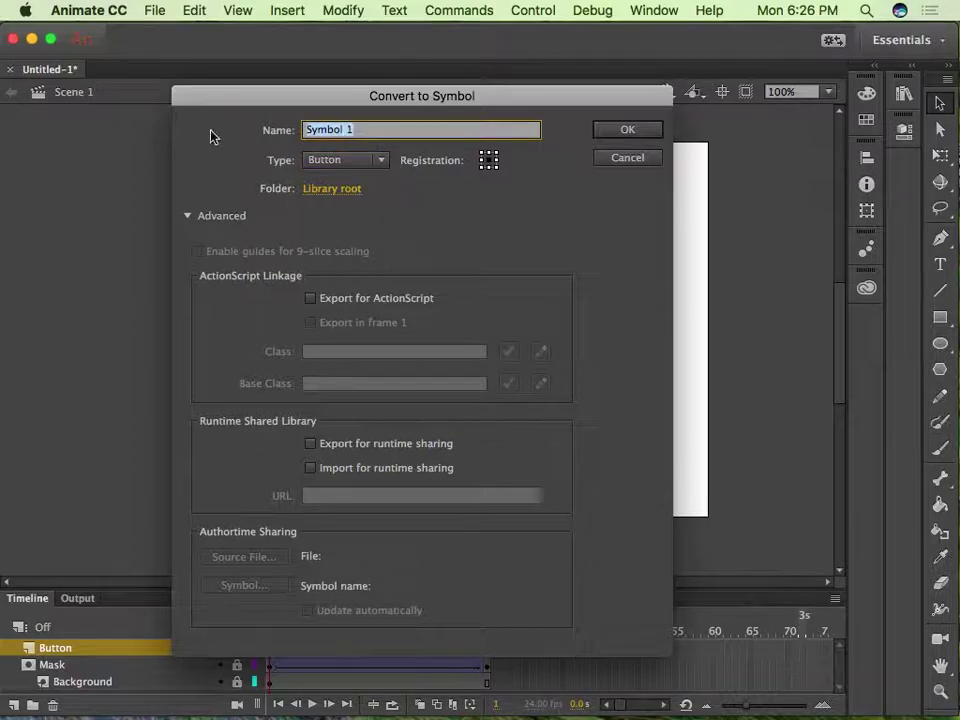
pyautogui.write('Flower')
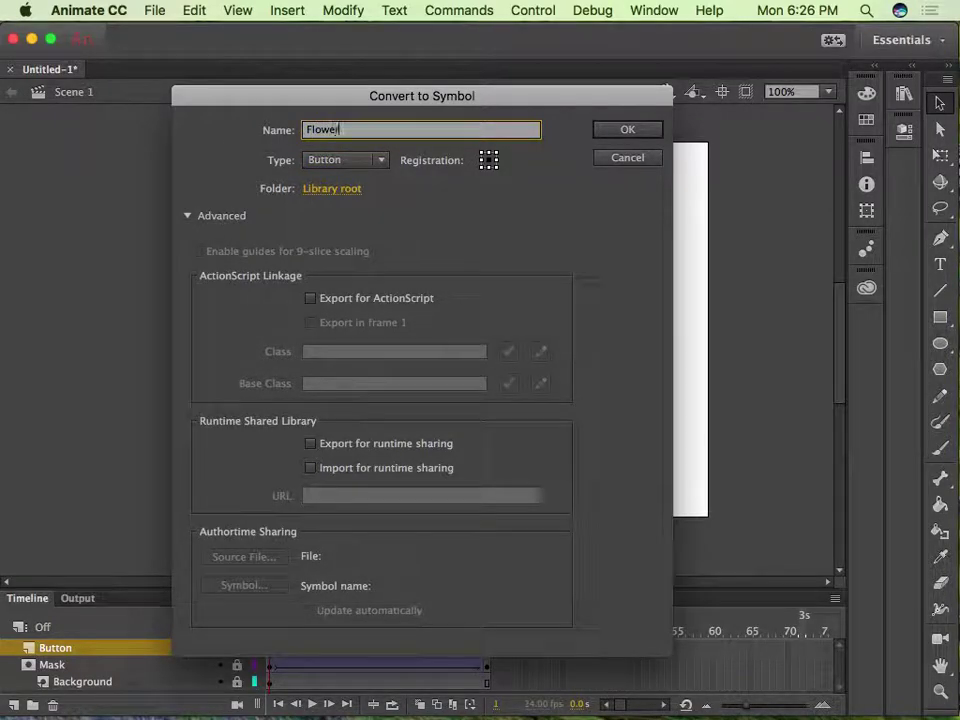
pyautogui.press('Return')
# - Move the Flower button slightly up and to the right beneath the masked circle
pyautogui.click(467, 379)
pyautogui.click(551, 424)
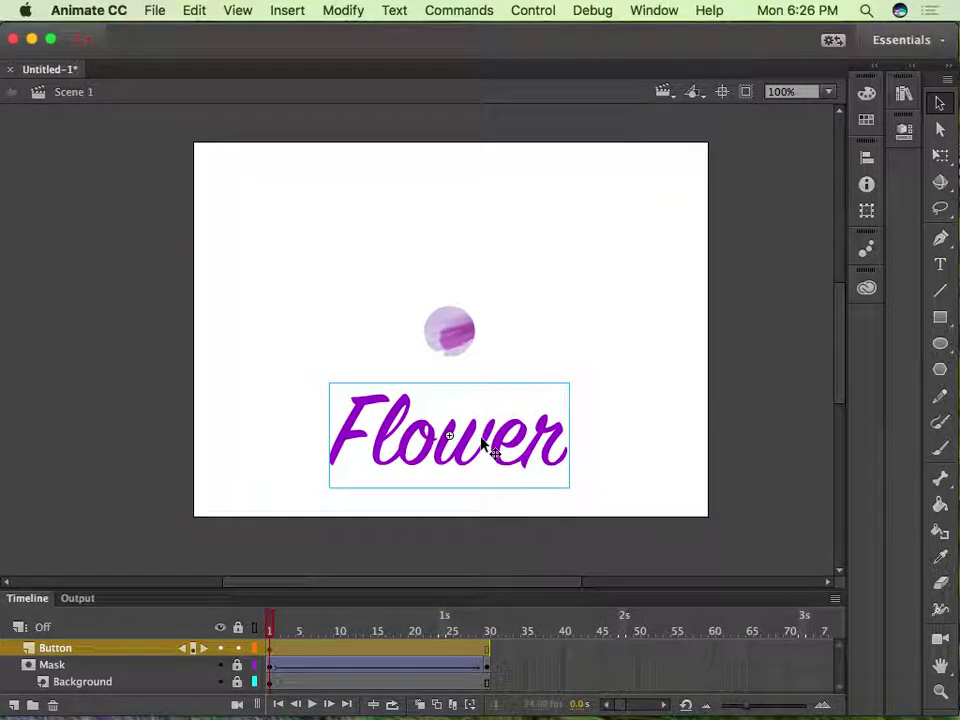
pyautogui.moveTo(508, 450); pyautogui.dragTo(478, 437)
pyautogui.moveTo(553, 400); pyautogui.dragTo(567, 410)
pyautogui.click(542, 375)
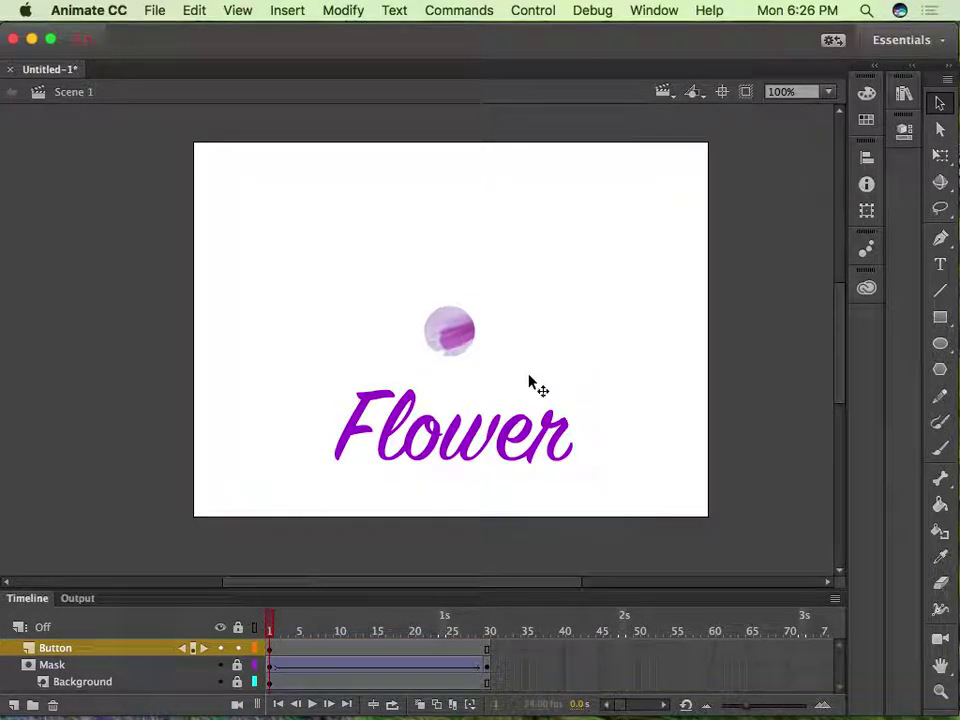
pyautogui.click(520, 436)
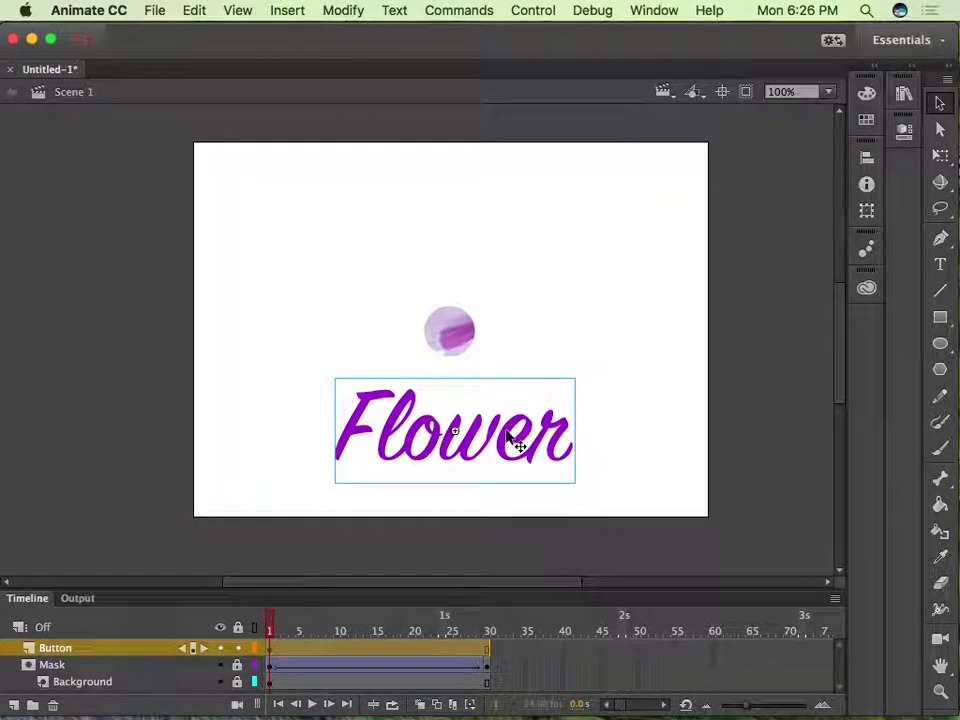
# - Open the Flower button symbol for editing and insert a keyframe in its Over state
pyautogui.doubleClick(507, 433)
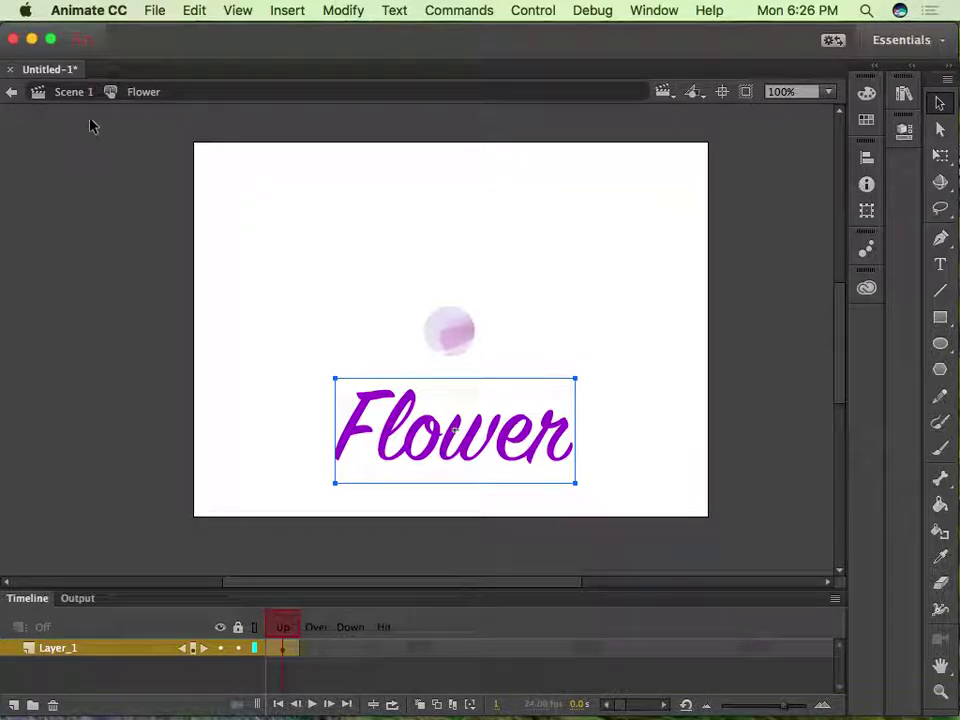
pyautogui.click(68, 92)
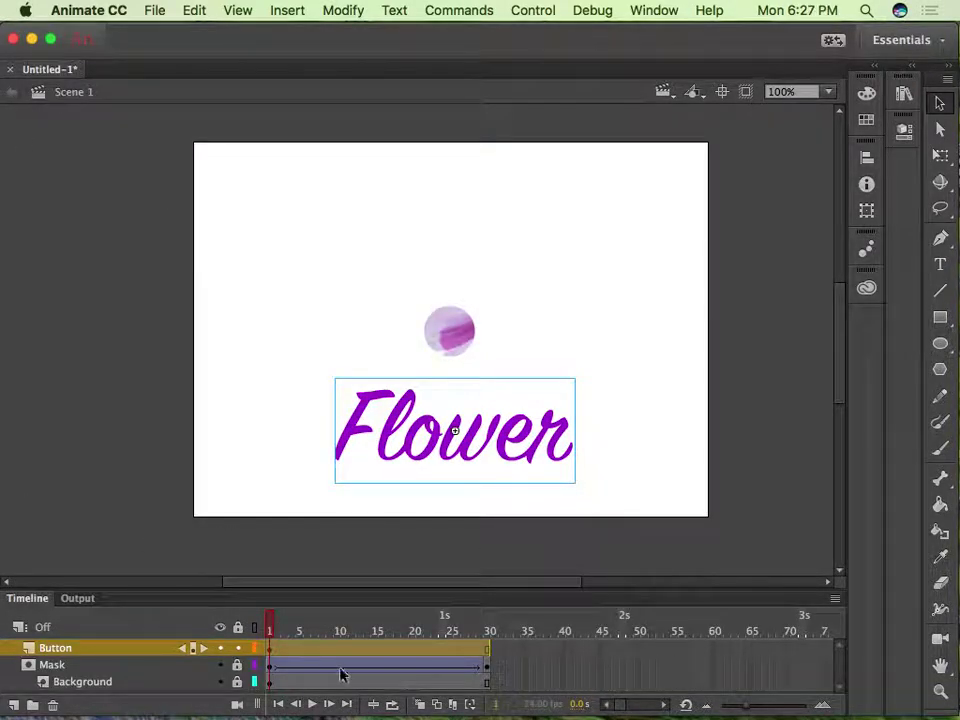
pyautogui.doubleClick(400, 395)
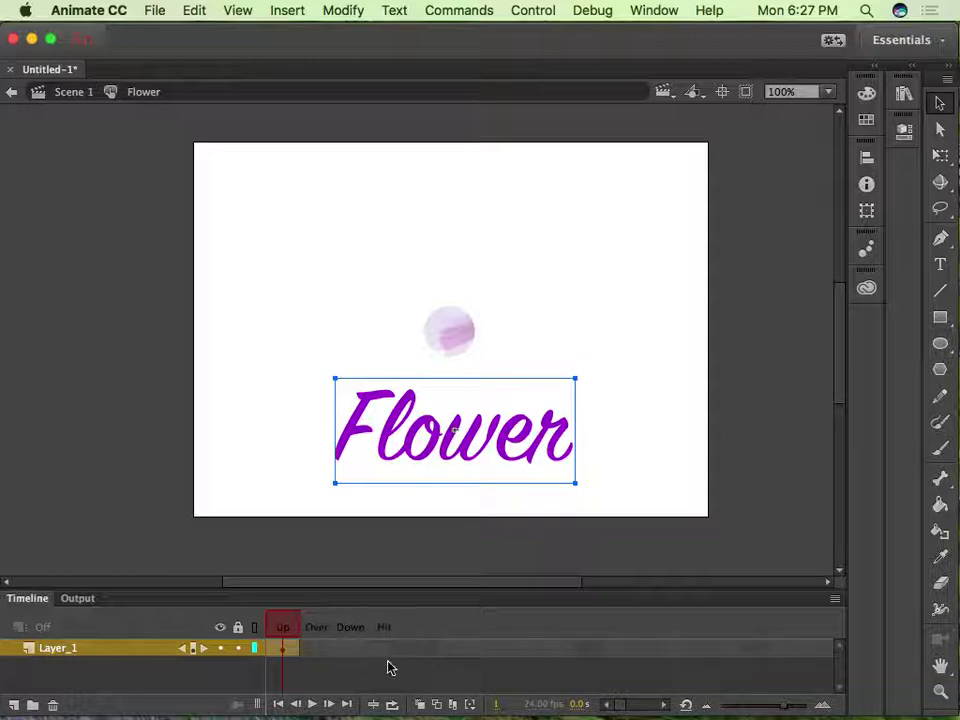
pyautogui.click(313, 645)
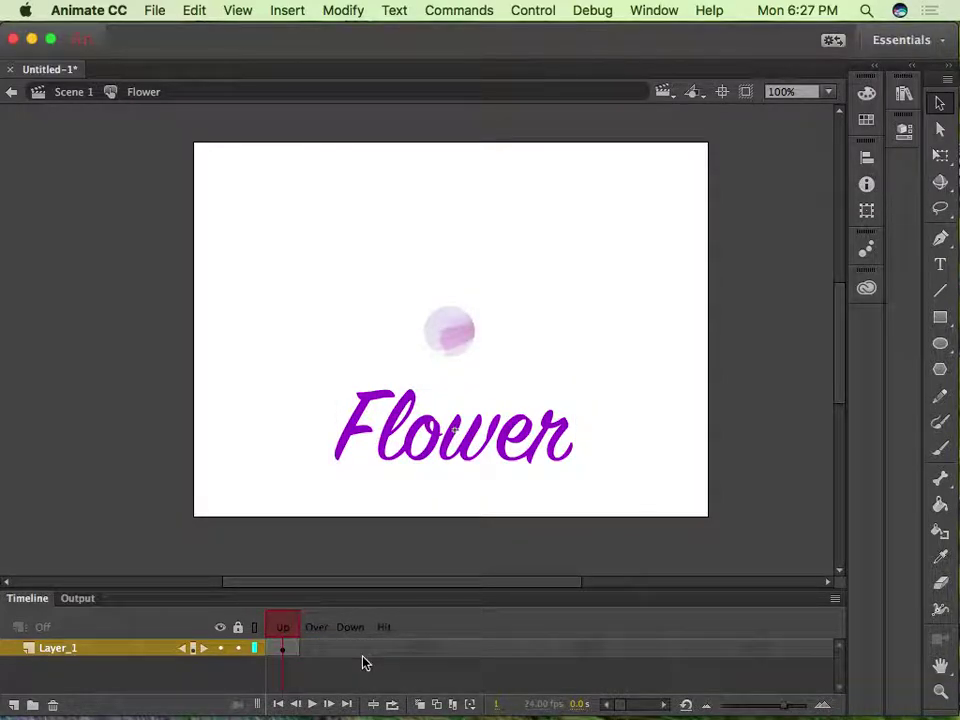
pyautogui.moveTo(380, 658); pyautogui.dragTo(322, 655)
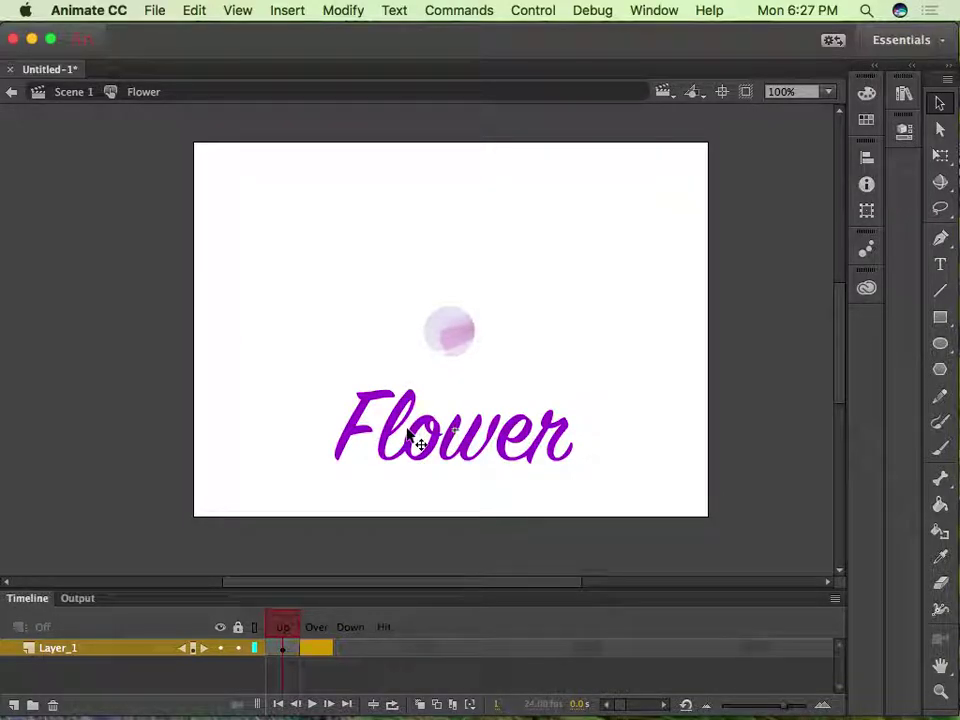
pyautogui.rightClick(328, 653)
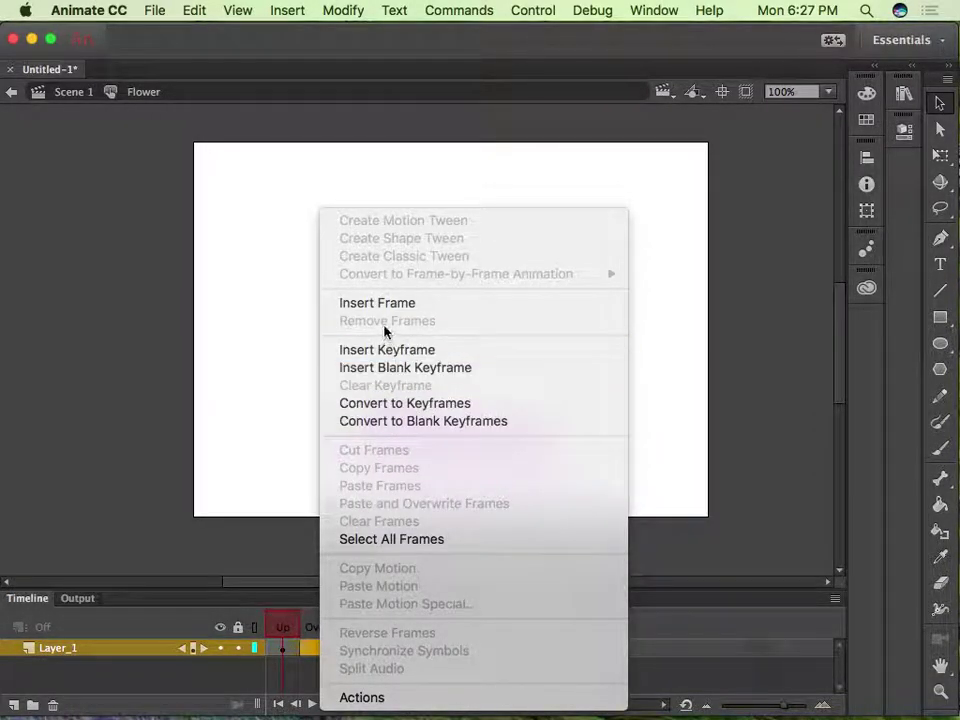
pyautogui.click(401, 349)
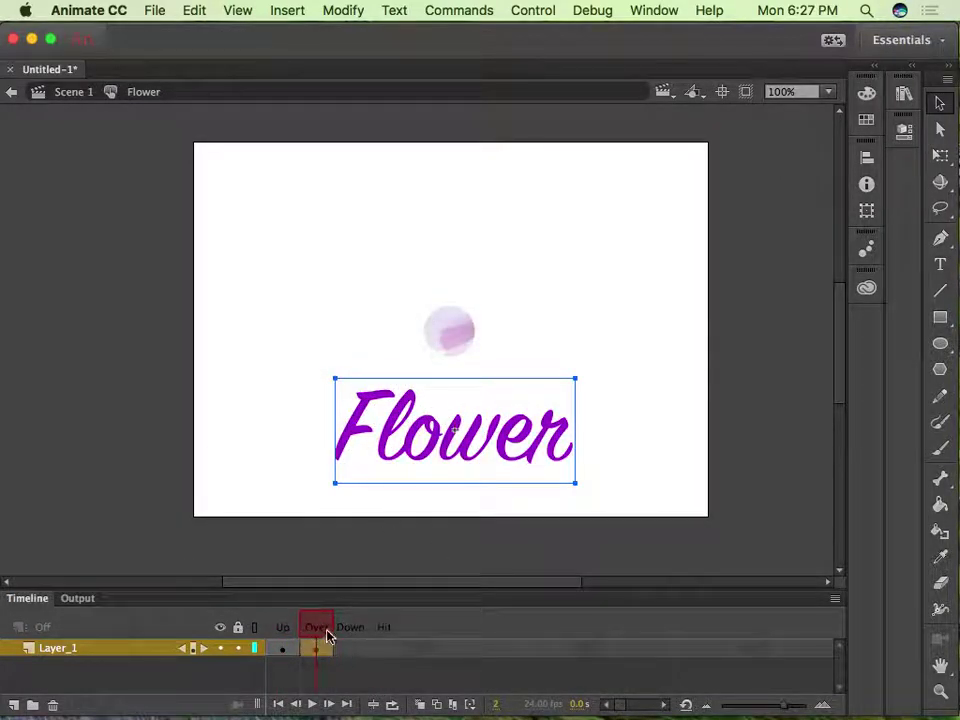
pyautogui.click(278, 631)
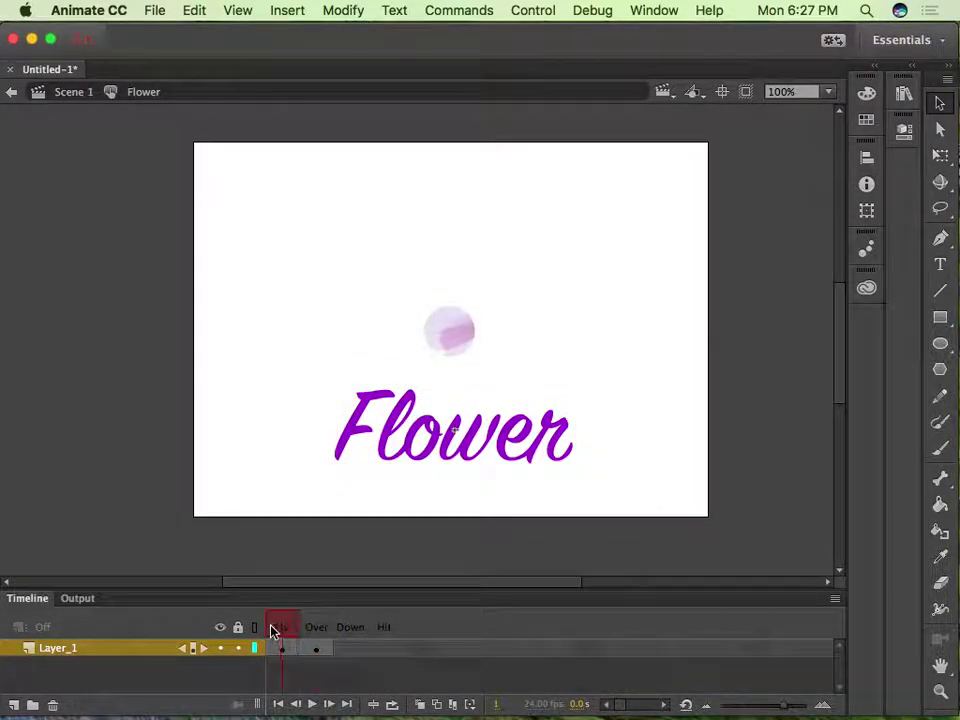
# - Recolor the Flower text in the Over state dark purple, #660066
pyautogui.click(321, 645)
pyautogui.doubleClick(456, 395)
pyautogui.moveTo(441, 425); pyautogui.dragTo(575, 428)
pyautogui.press('super+a')
pyautogui.click(910, 137)
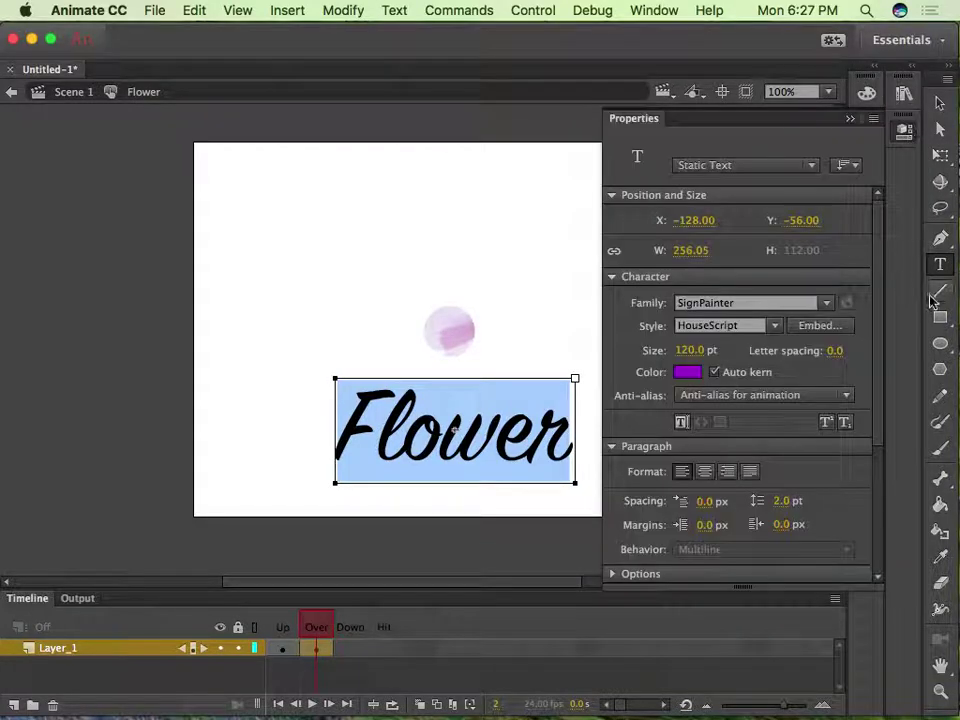
pyautogui.click(687, 371)
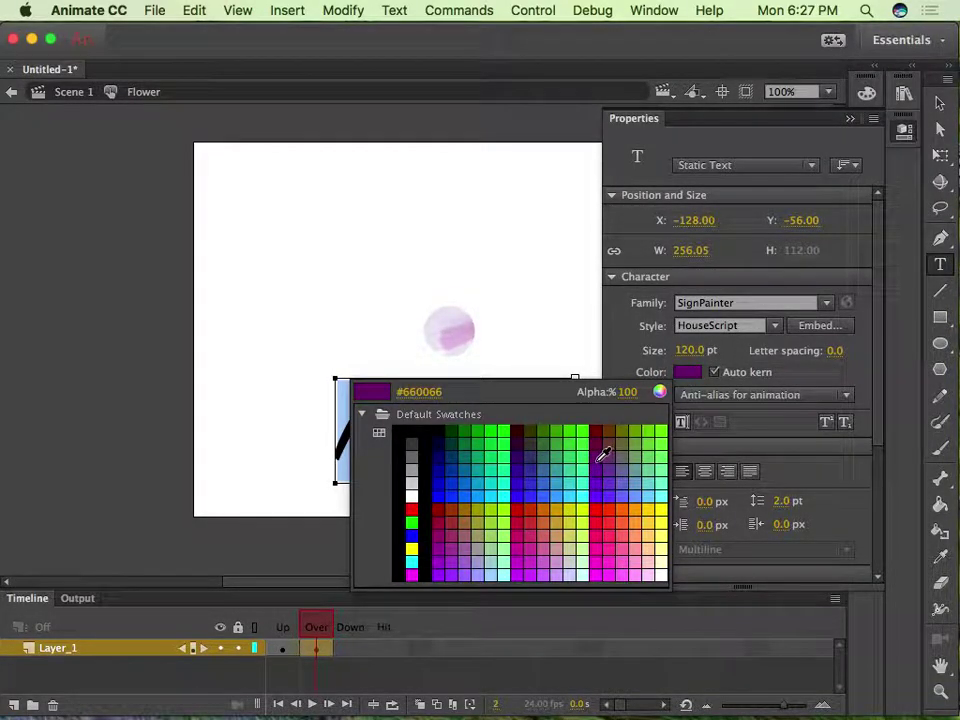
pyautogui.click(600, 456)
pyautogui.click(850, 119)
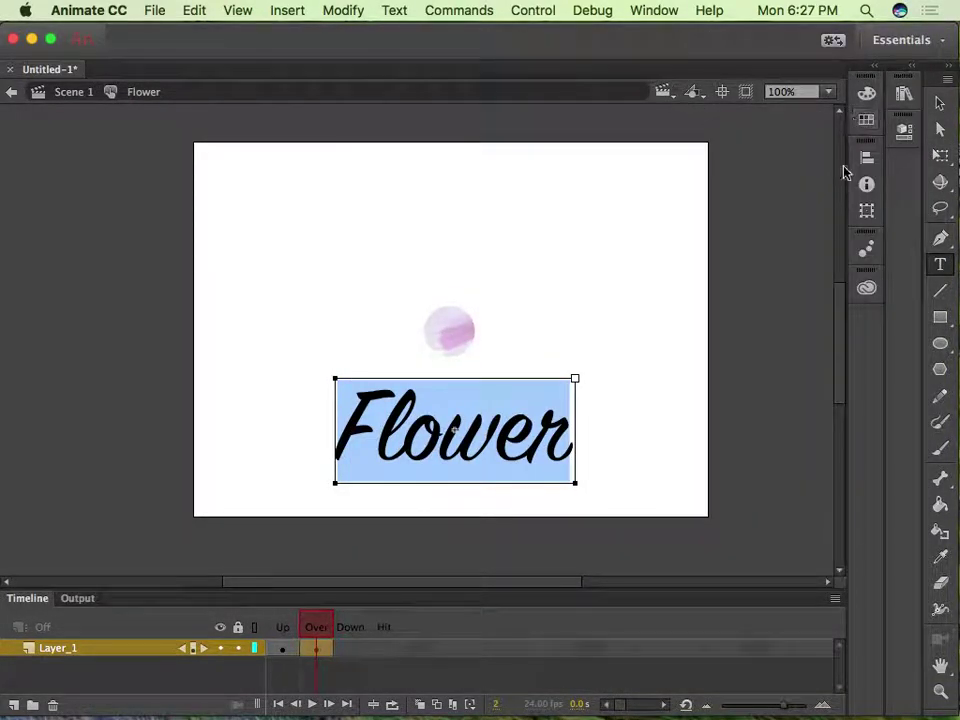
pyautogui.click(941, 106)
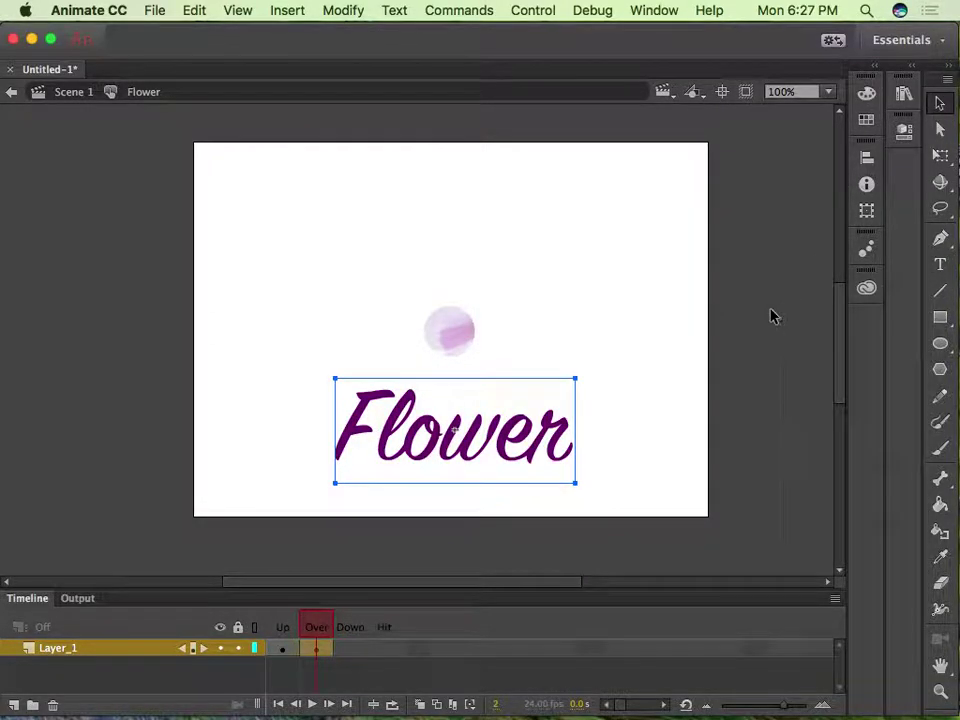
pyautogui.click(771, 315)
# - Switch back and forth between the button's Up and Over states to compare the text colors
pyautogui.click(274, 613)
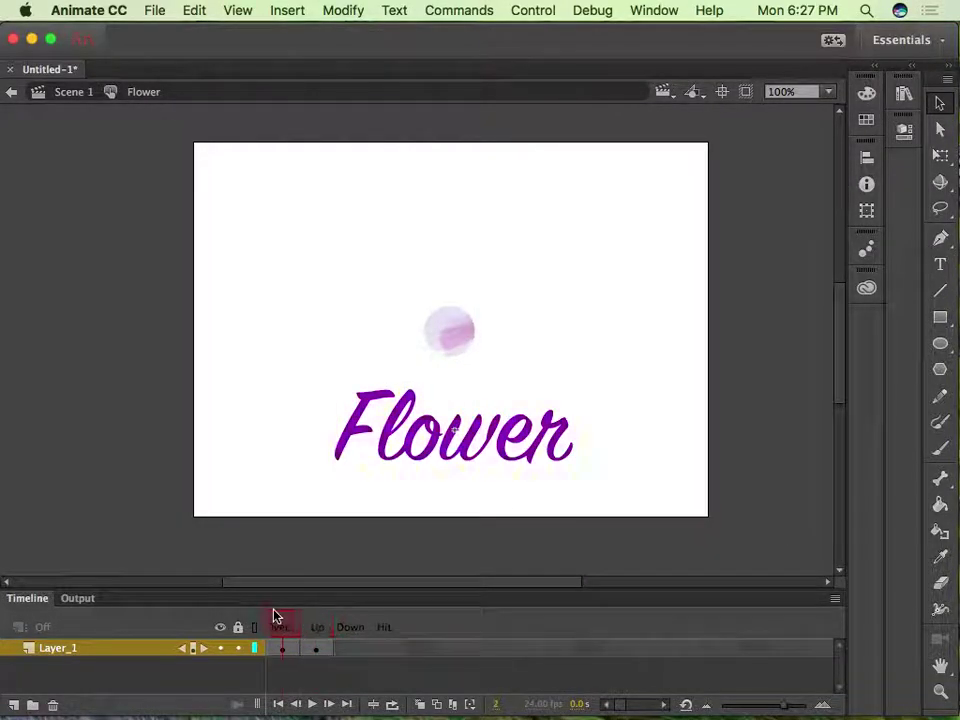
pyautogui.click(311, 619)
pyautogui.press(',')
pyautogui.press('.')
pyautogui.press(',')
pyautogui.click(294, 615)
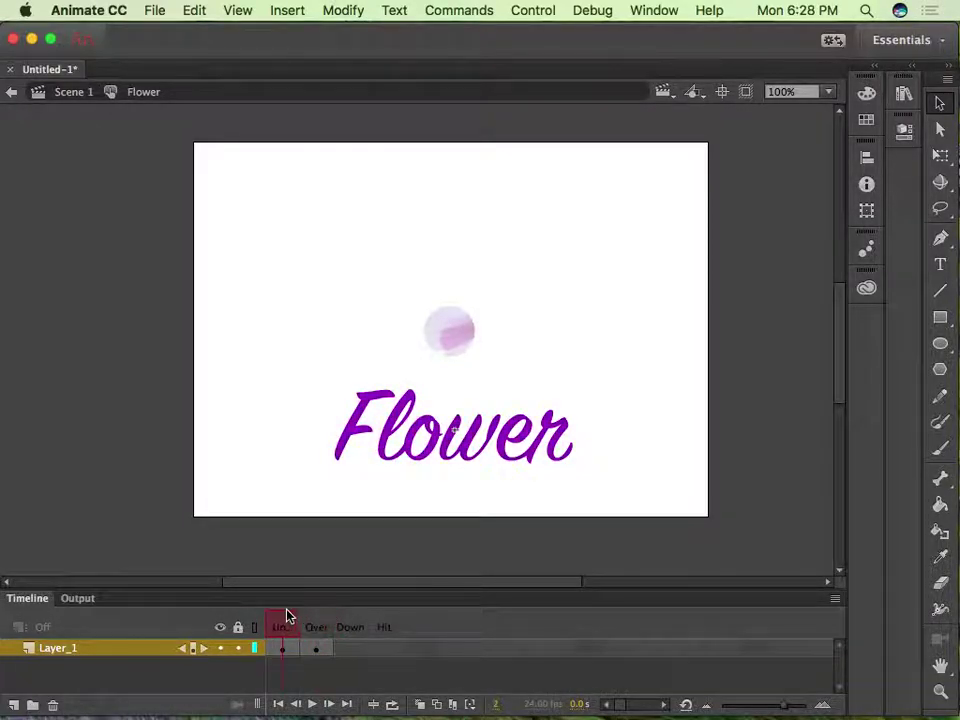
pyautogui.click(320, 618)
pyautogui.click(315, 614)
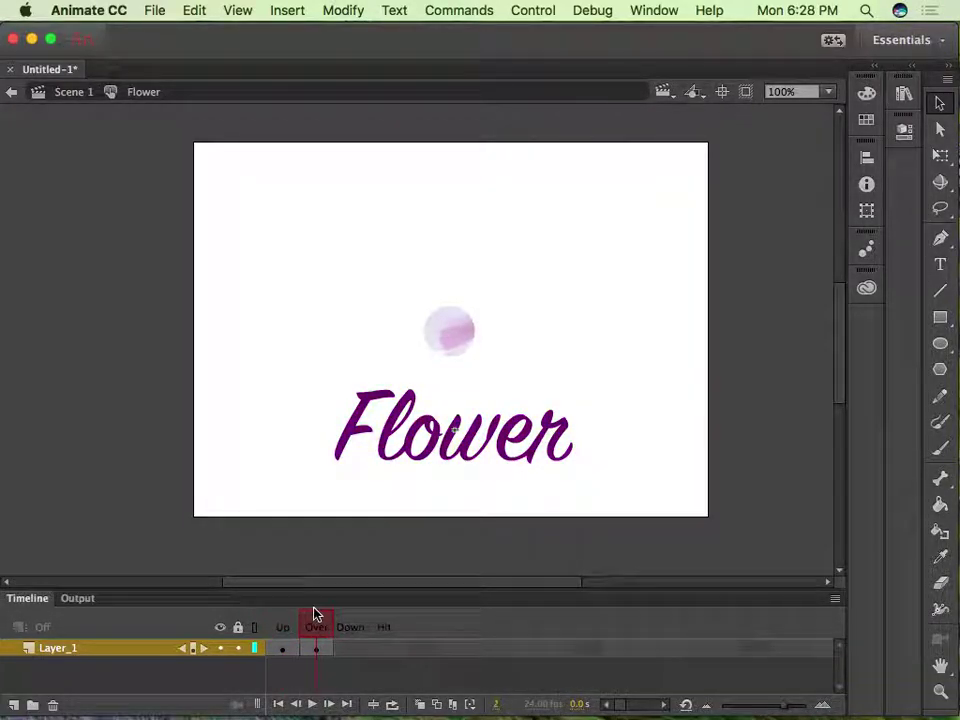
# - Insert a keyframe in the Flower button's Down state and go to that state
pyautogui.click(352, 650)
pyautogui.rightClick(354, 652)
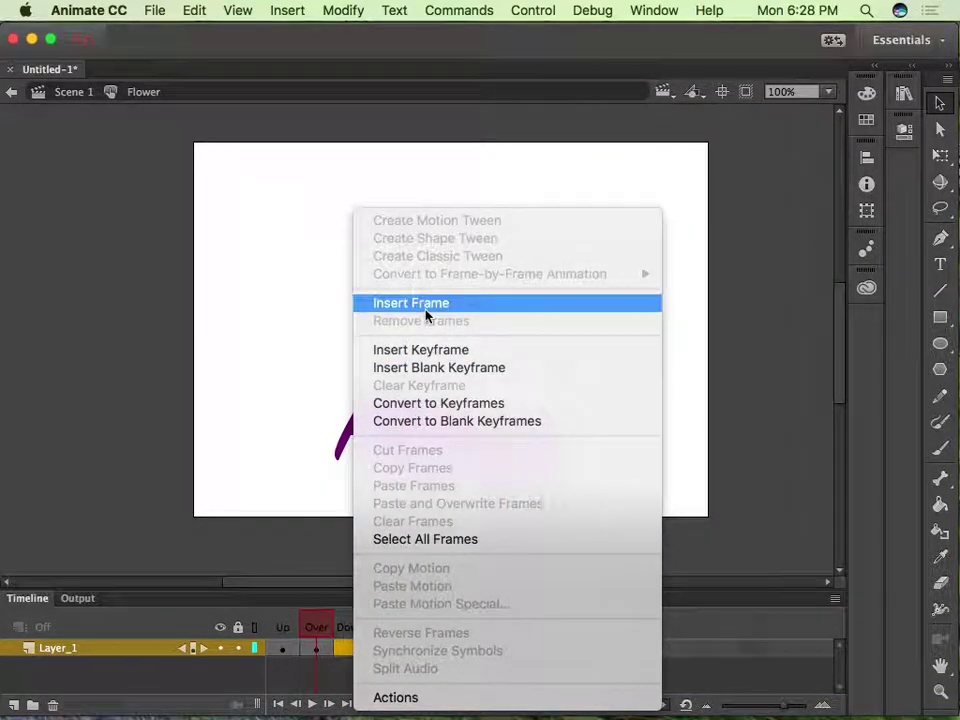
pyautogui.click(431, 351)
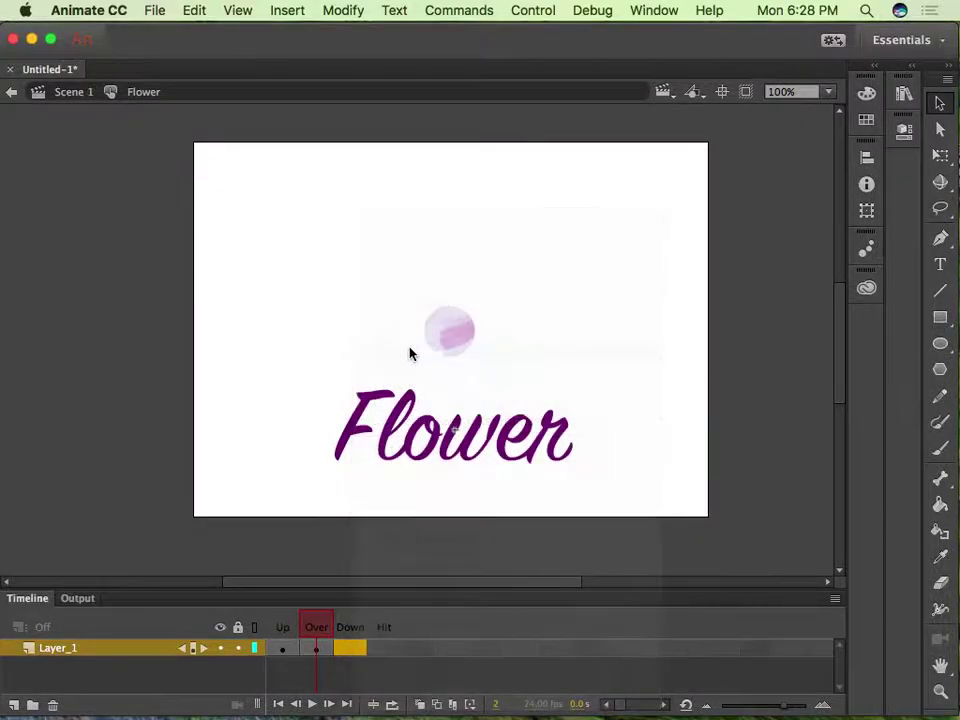
pyautogui.moveTo(360, 630)
pyautogui.mouseDown()
pyautogui.moveTo(328, 629)
pyautogui.moveTo(370, 637)
pyautogui.mouseUp()
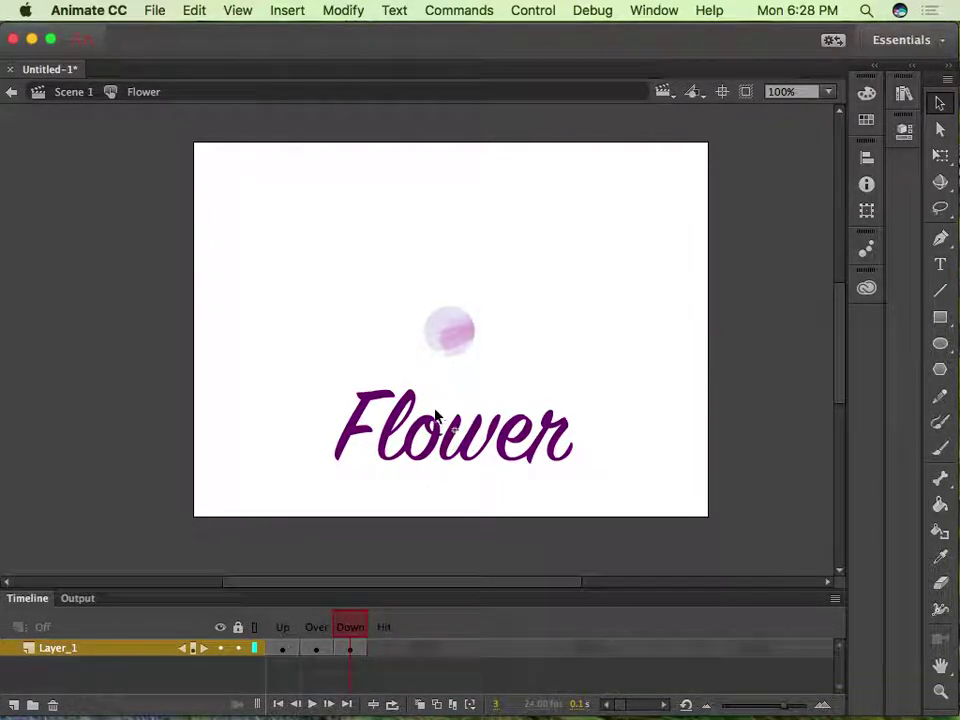
# - Recolor the Flower text in the button's Down state bright magenta
pyautogui.doubleClick(397, 427)
pyautogui.doubleClick(461, 399)
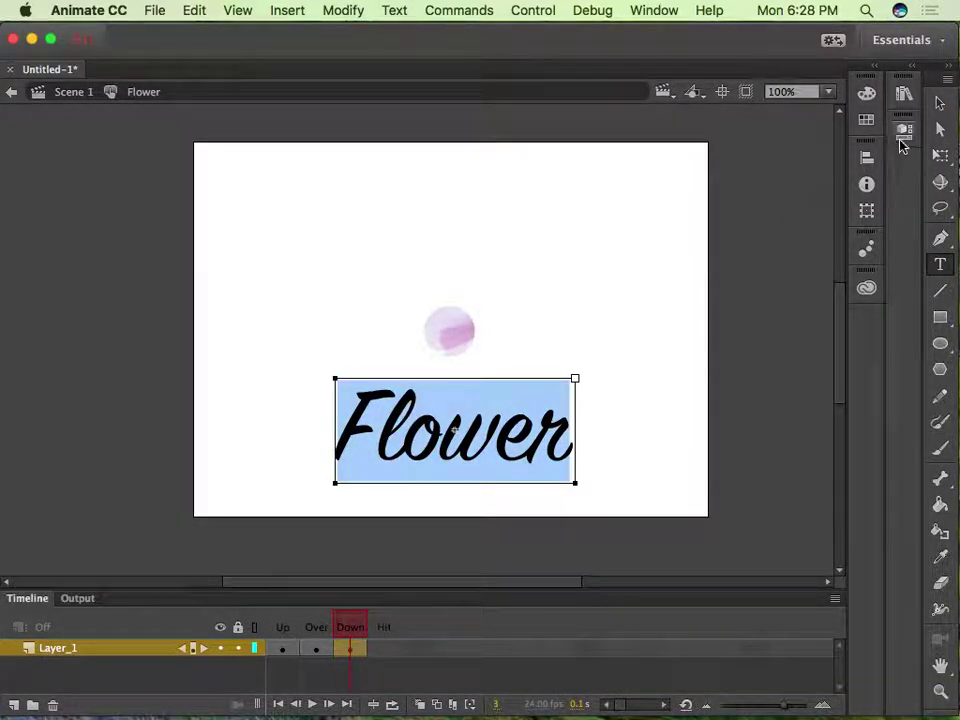
pyautogui.click(867, 120)
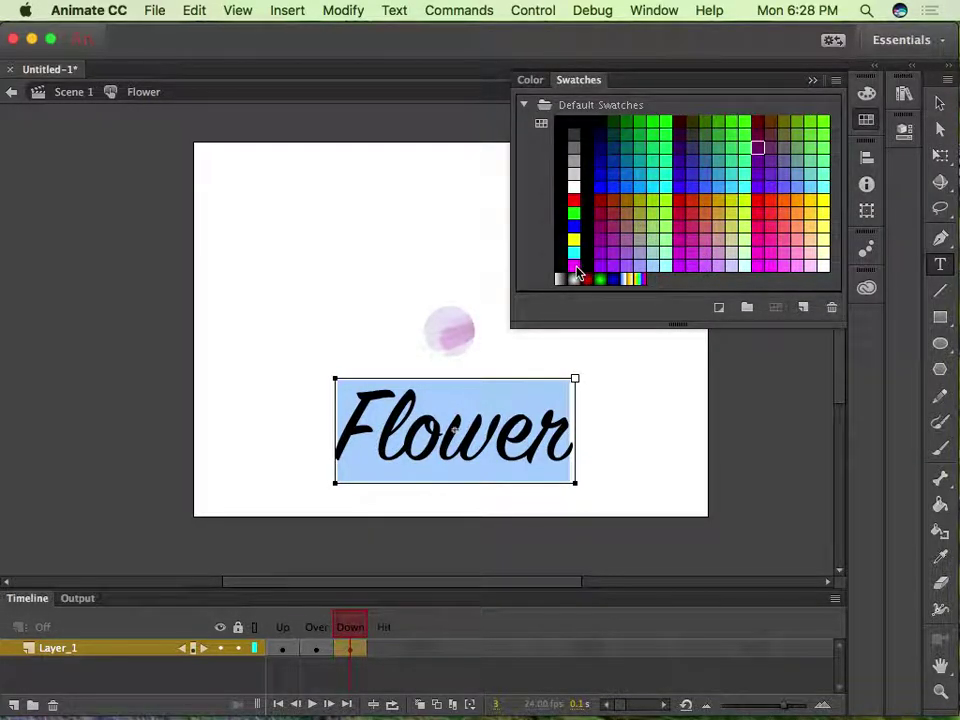
pyautogui.click(816, 82)
pyautogui.click(940, 102)
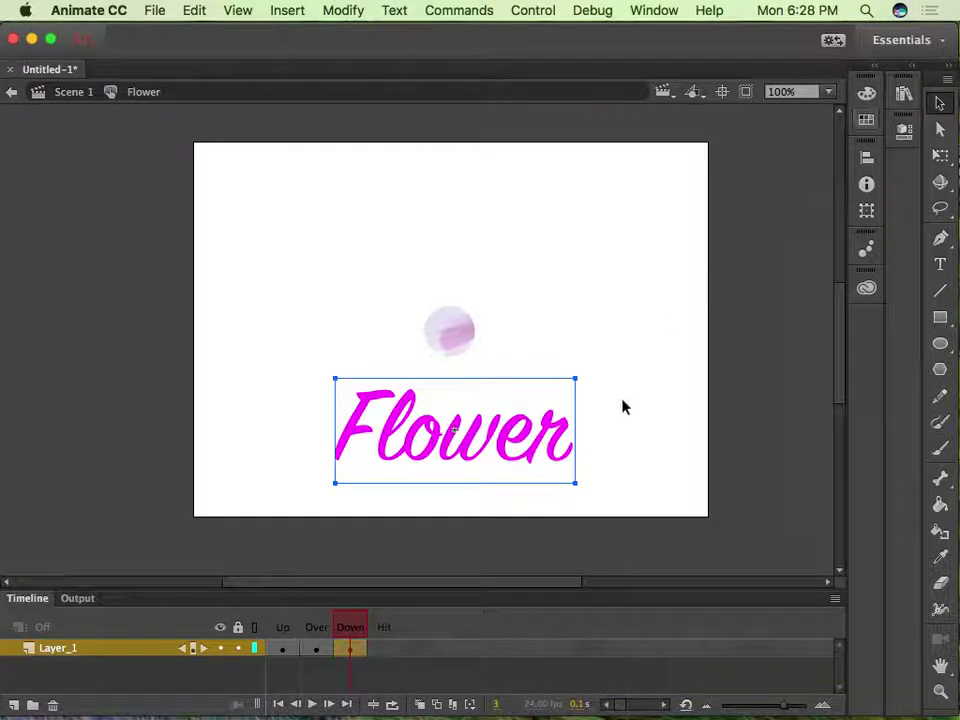
pyautogui.click(636, 379)
# - Switch between the button's Up, Over and Down states to compare their text colors
pyautogui.click(272, 627)
pyautogui.click(315, 626)
pyautogui.click(282, 627)
pyautogui.click(318, 626)
pyautogui.click(349, 623)
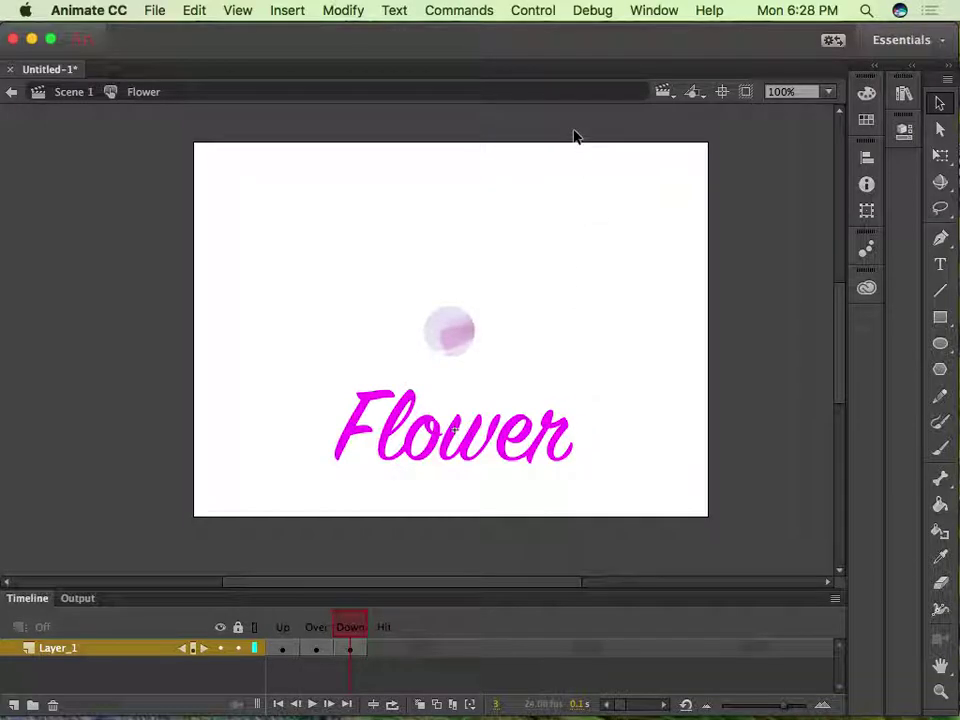
# - Insert a keyframe in the Flower button's Hit state and compare it with the Down state
pyautogui.rightClick(385, 651)
pyautogui.click(610, 349)
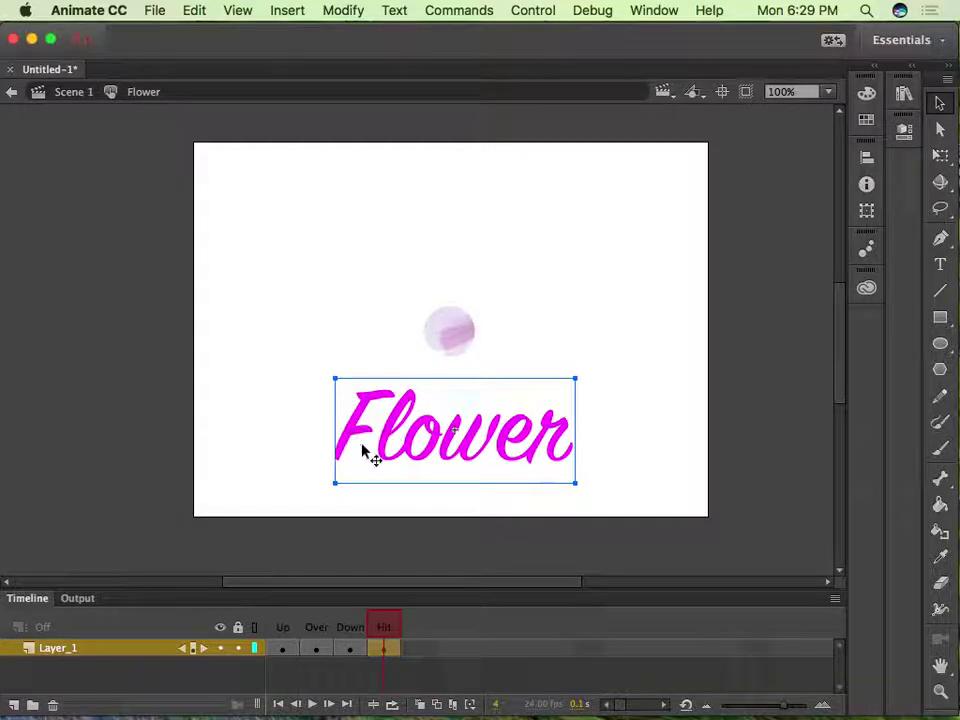
pyautogui.click(350, 627)
pyautogui.moveTo(389, 627)
pyautogui.mouseDown()
pyautogui.moveTo(266, 619)
pyautogui.moveTo(397, 626)
pyautogui.mouseUp()
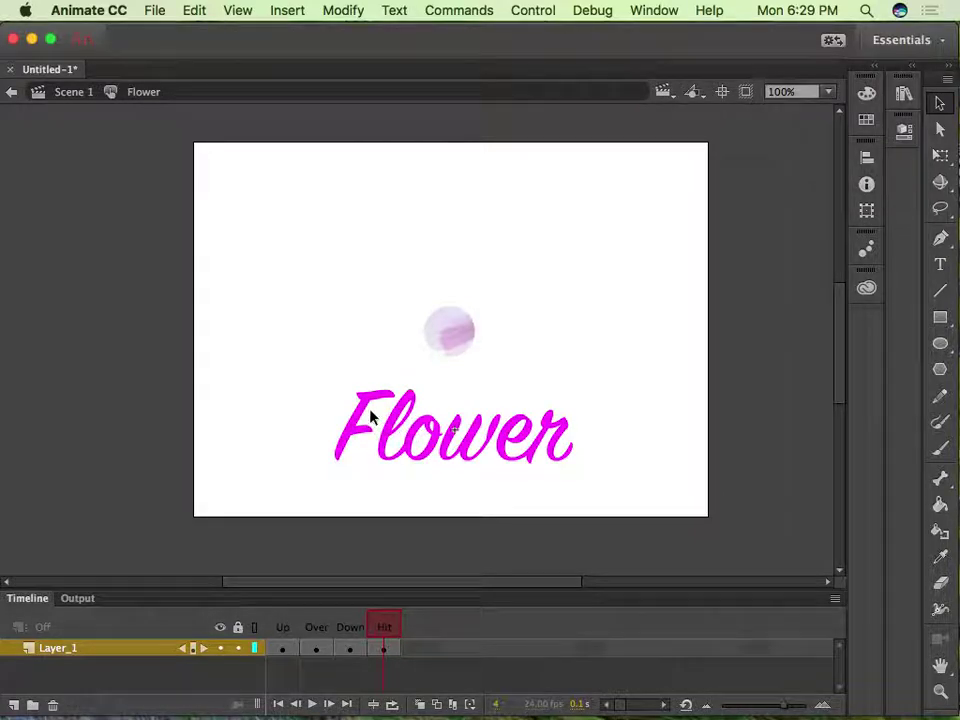
pyautogui.moveTo(380, 416); pyautogui.dragTo(396, 421)
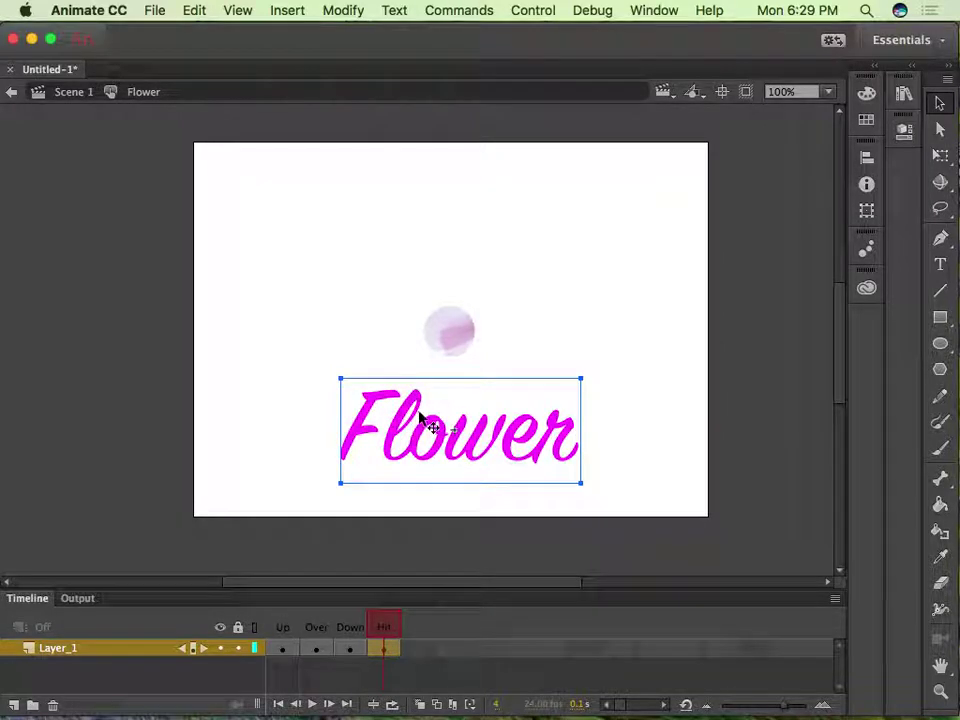
pyautogui.press('cmd+z')
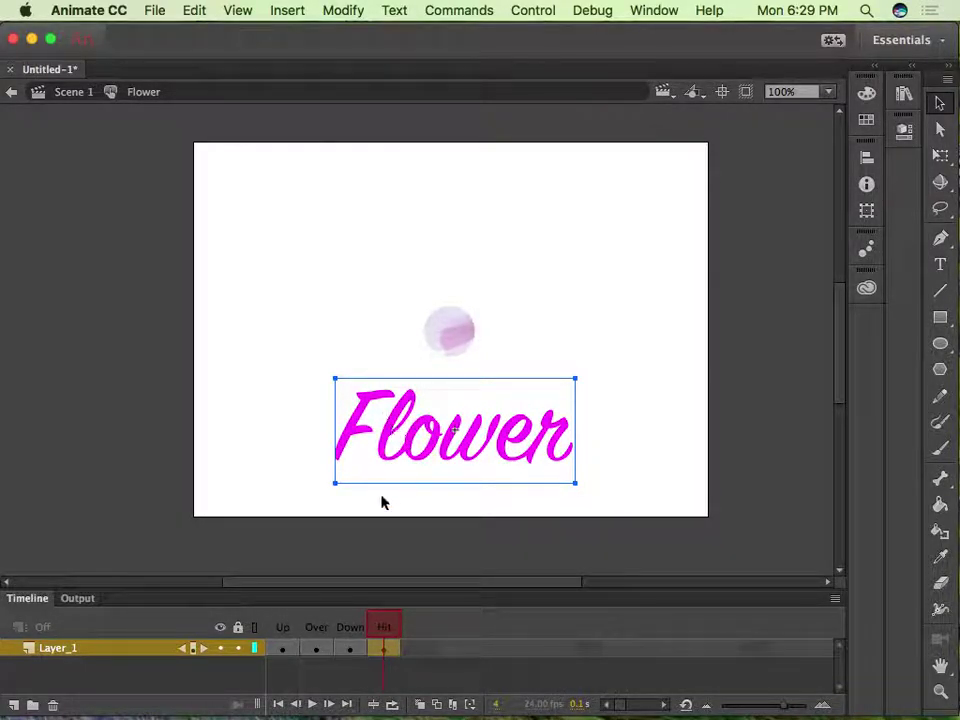
pyautogui.click(244, 461)
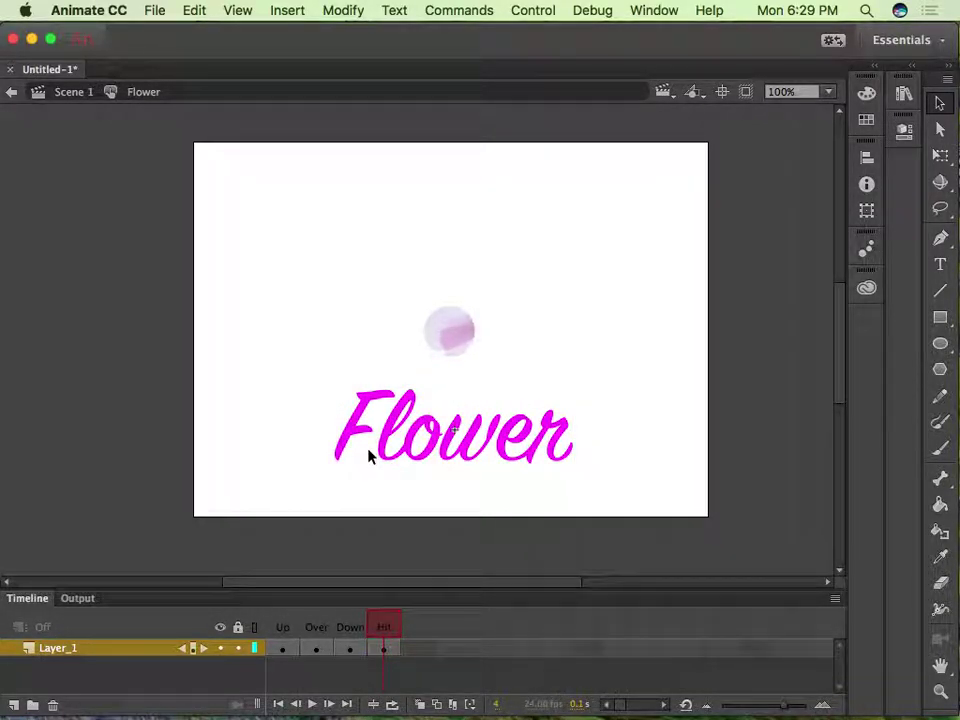
# - Return to Scene 1 and test the movie, trying the Flower button's Over and Down states before closing the preview
pyautogui.click(70, 92)
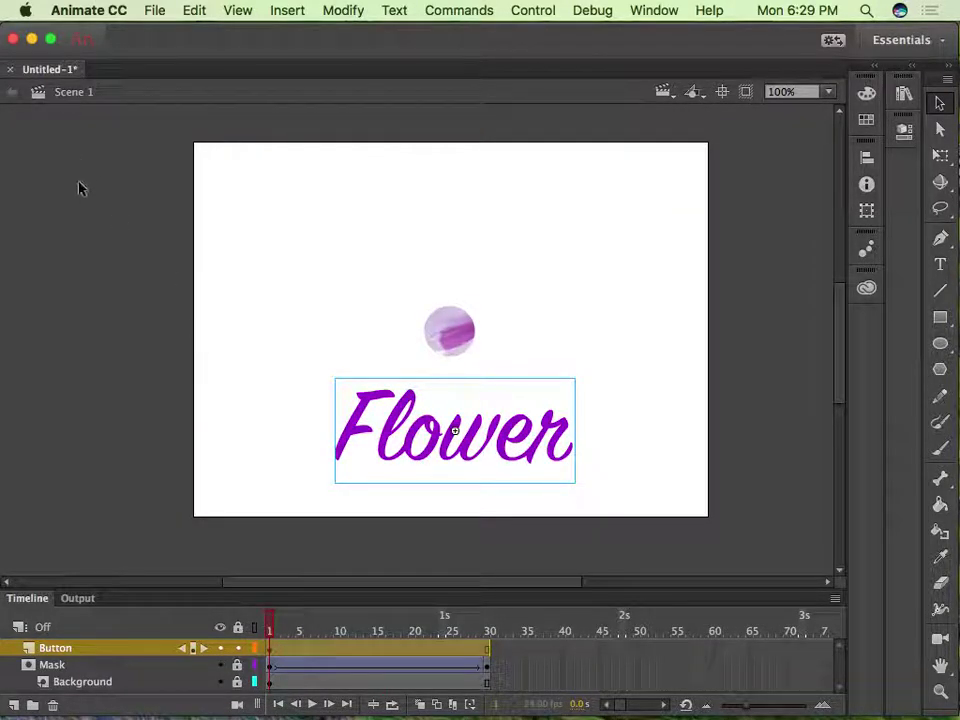
pyautogui.click(181, 314)
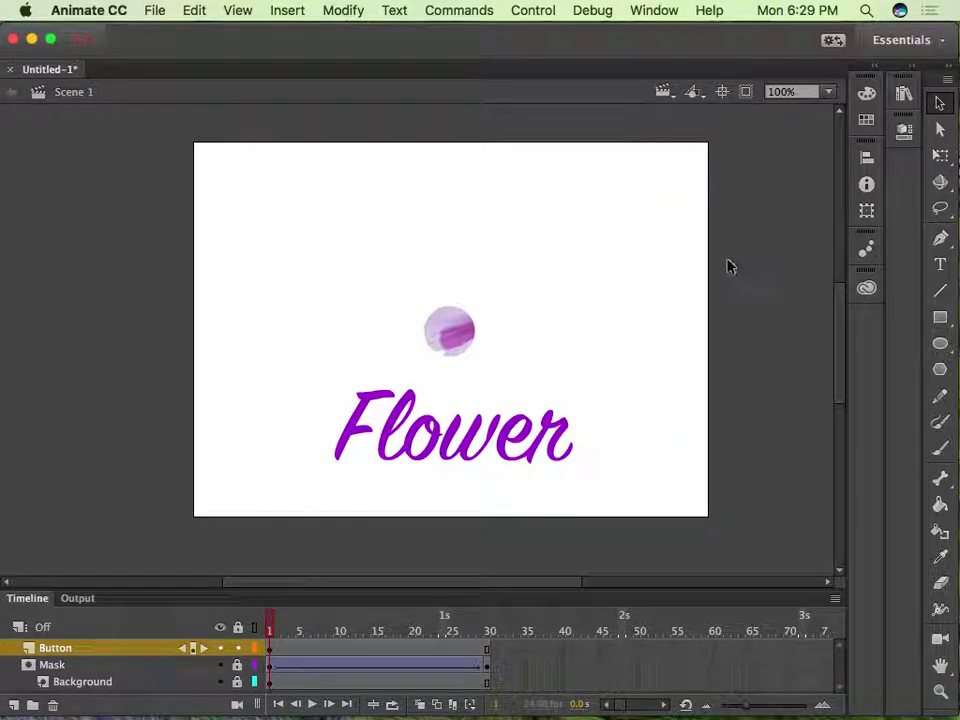
pyautogui.click(440, 10)
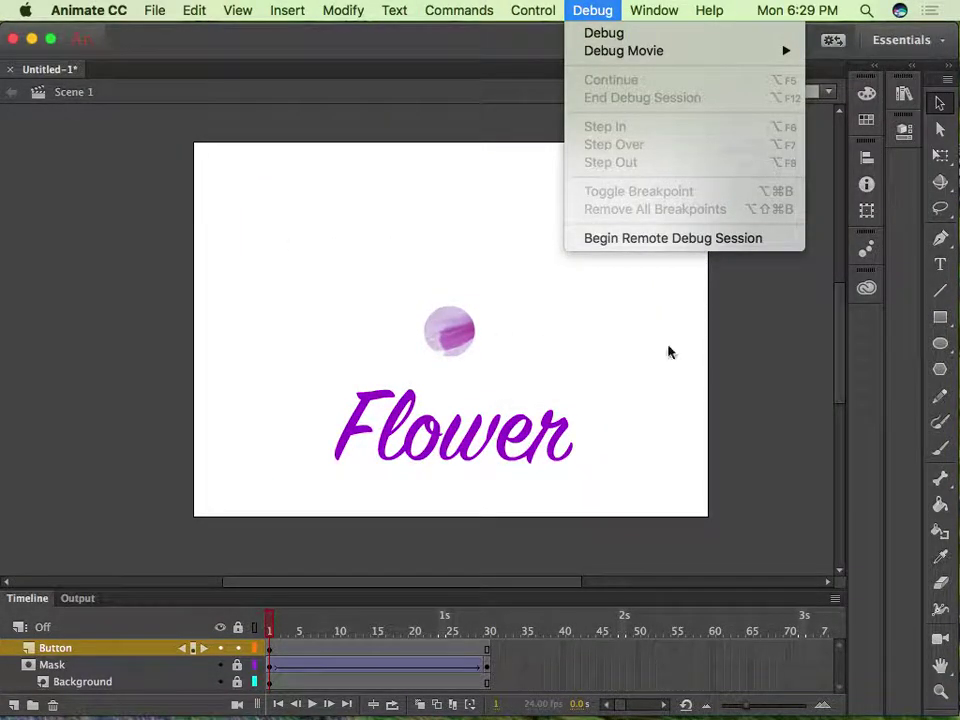
pyautogui.moveTo(546, 7)
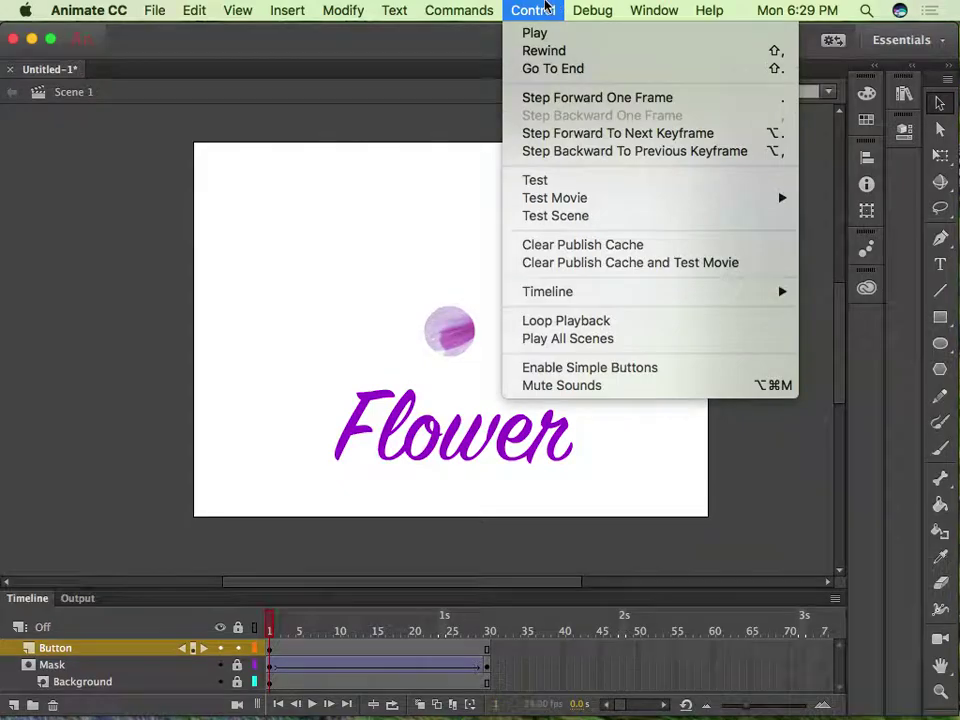
pyautogui.click(568, 182)
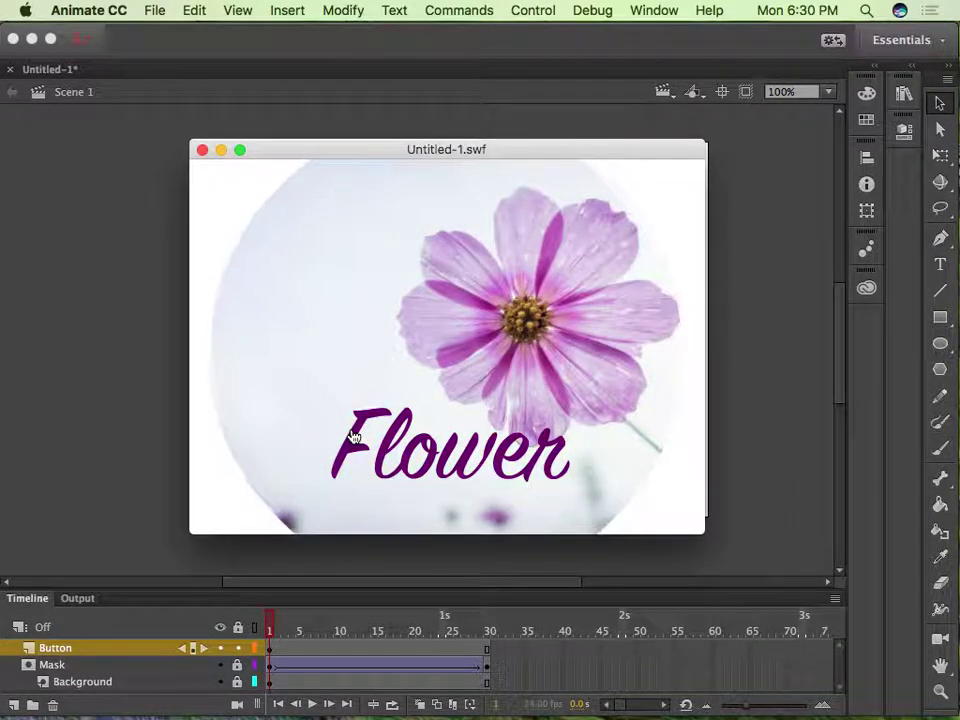
pyautogui.click(350, 448)
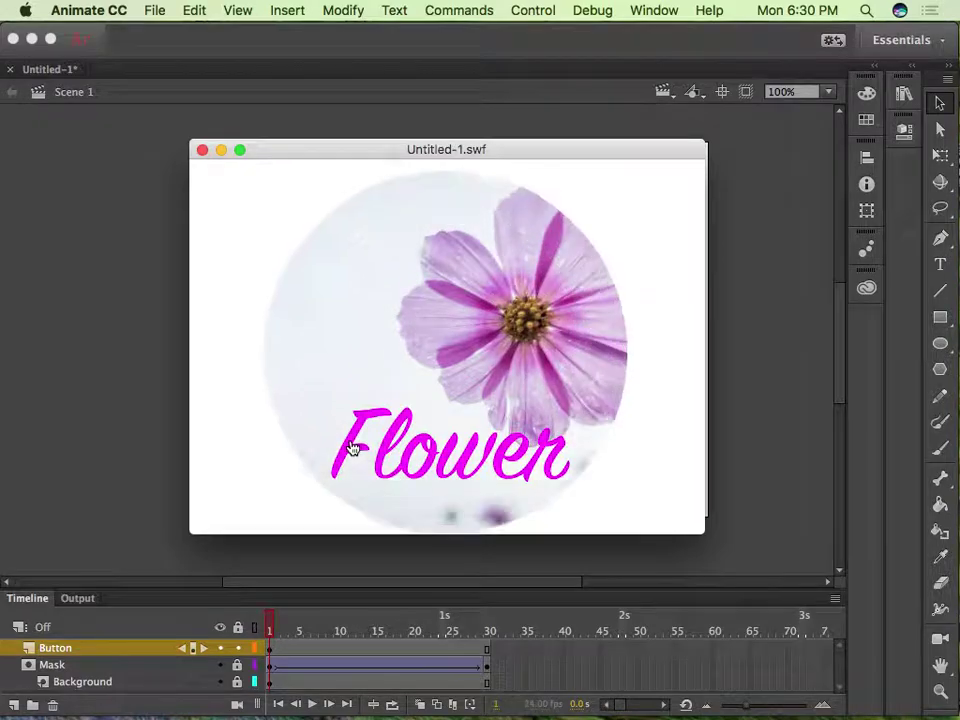
pyautogui.click(350, 448)
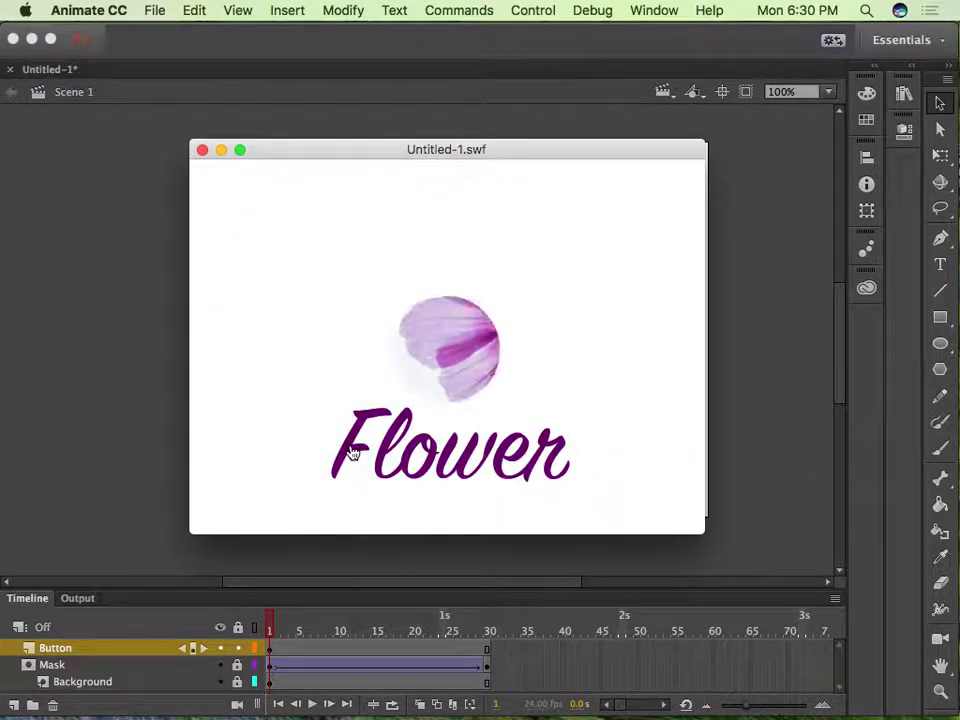
pyautogui.click(352, 453)
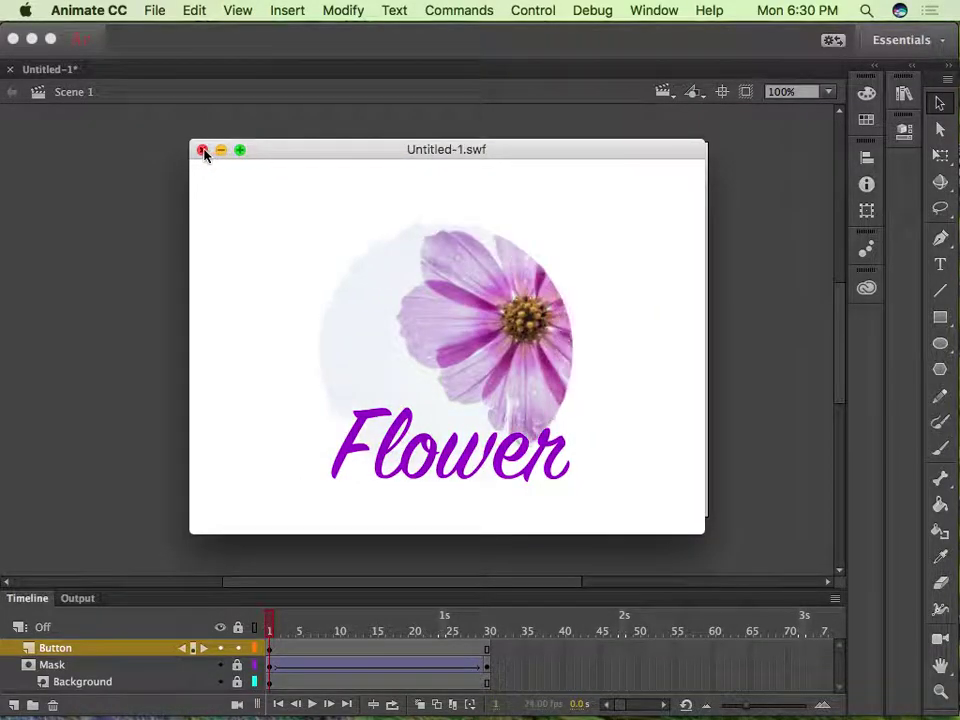
pyautogui.click(202, 150)
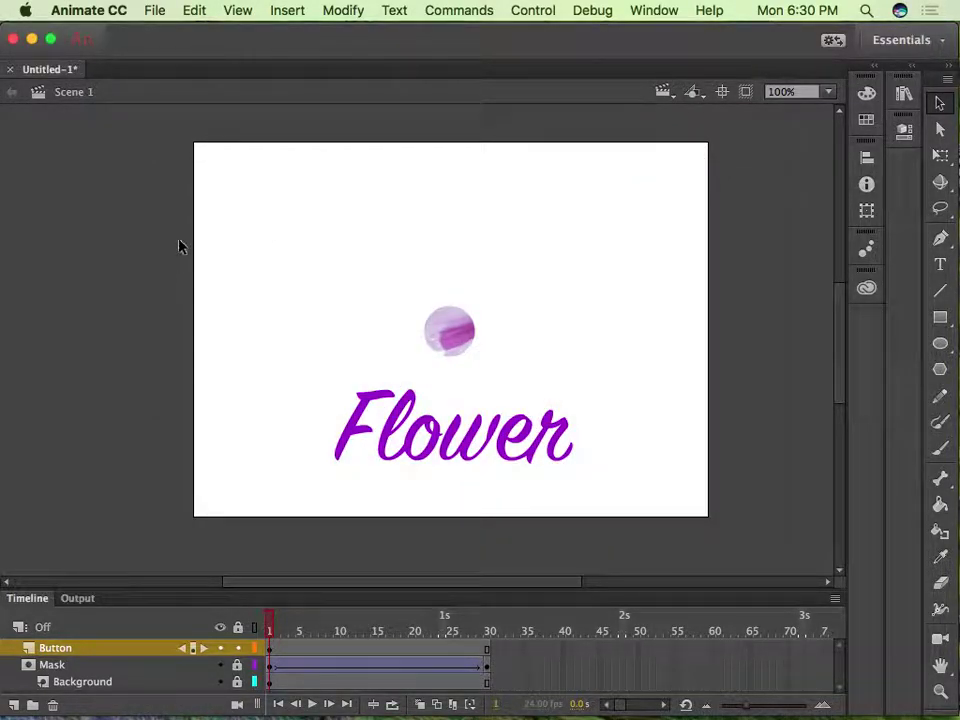
# - Draw a filled rectangle slightly larger than the Flower text in the button's Hit state, and return to Scene 1
pyautogui.doubleClick(403, 430)
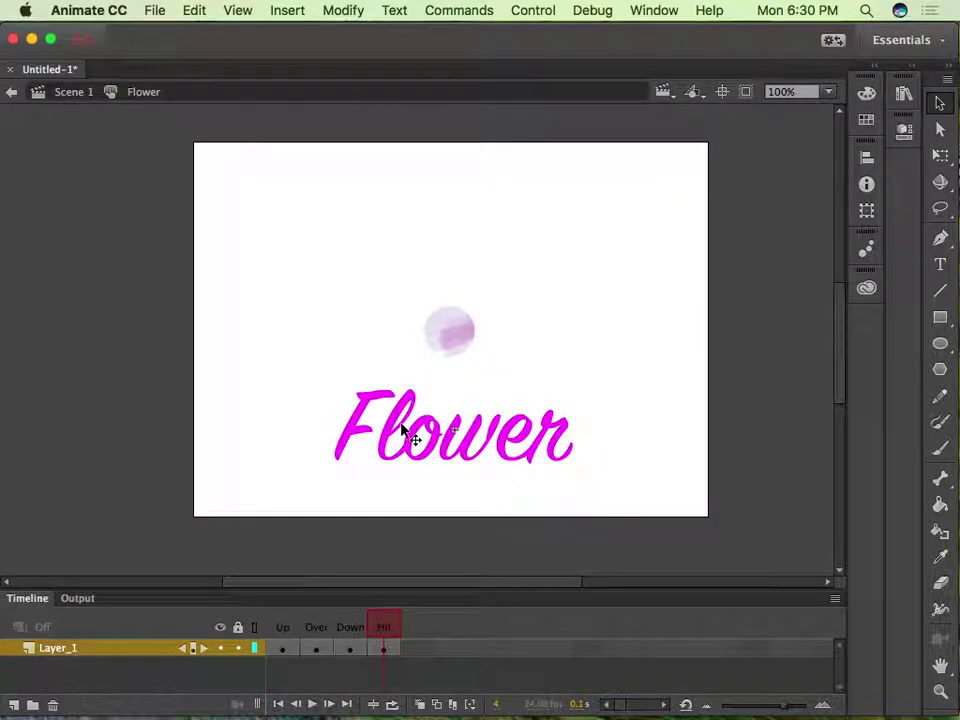
pyautogui.click(386, 649)
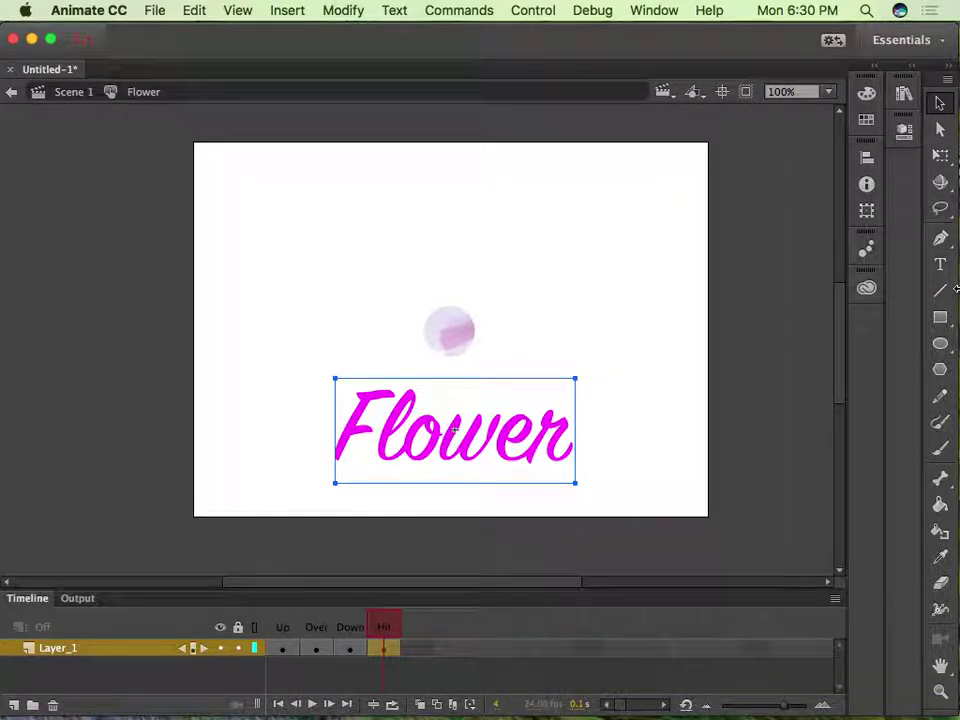
pyautogui.click(940, 316)
pyautogui.moveTo(320, 373); pyautogui.dragTo(603, 490)
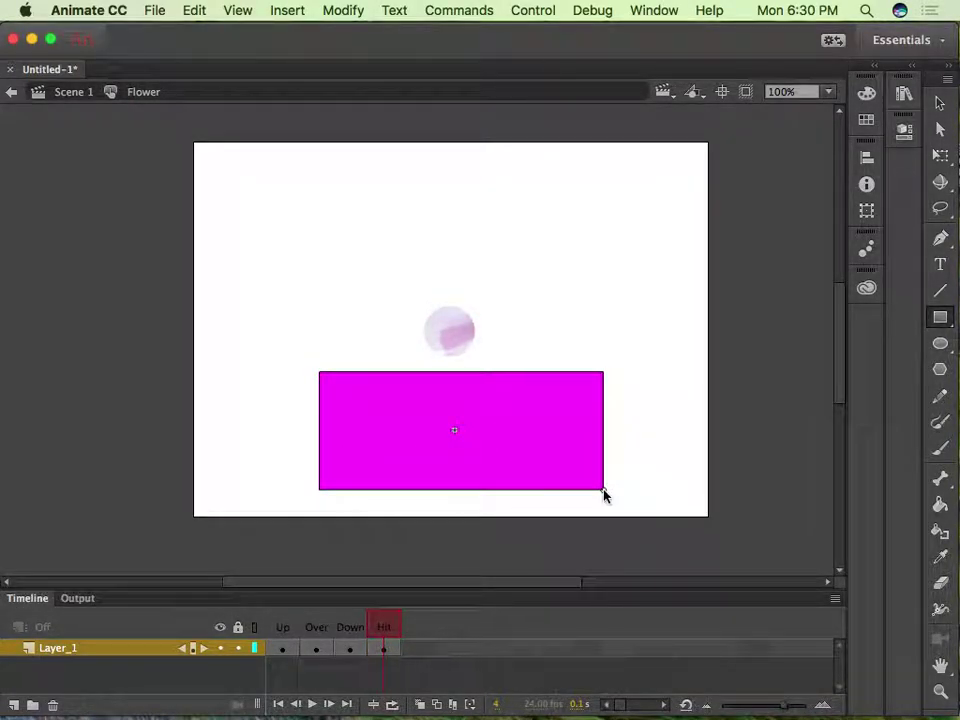
pyautogui.click(69, 96)
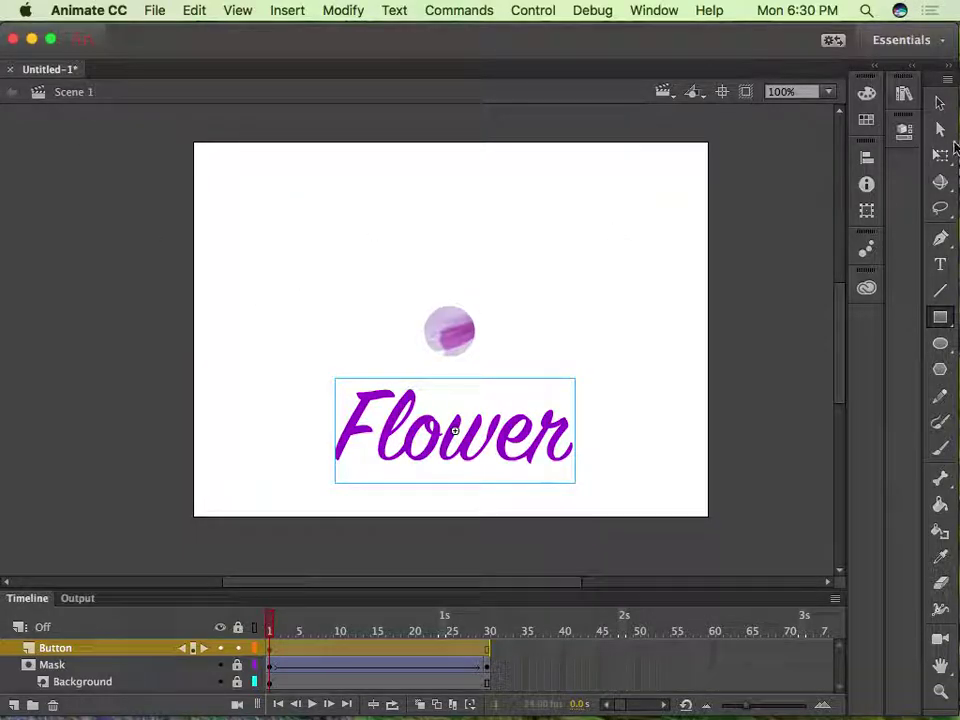
# - Test the movie to check the Flower button's rectangular hit area, and close the preview
pyautogui.click(528, 10)
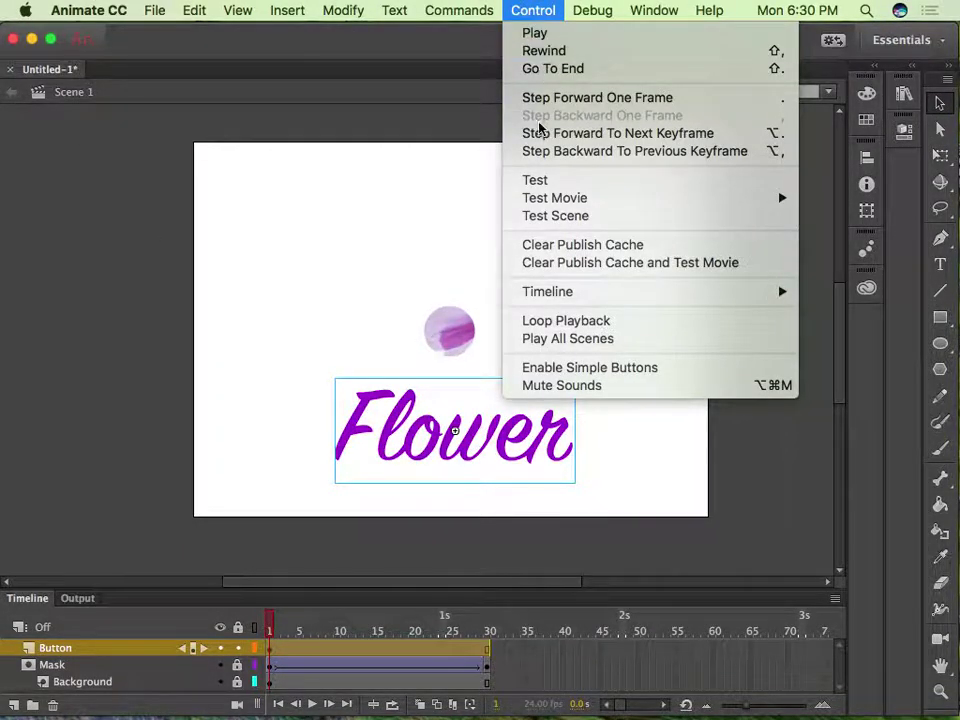
pyautogui.click(542, 180)
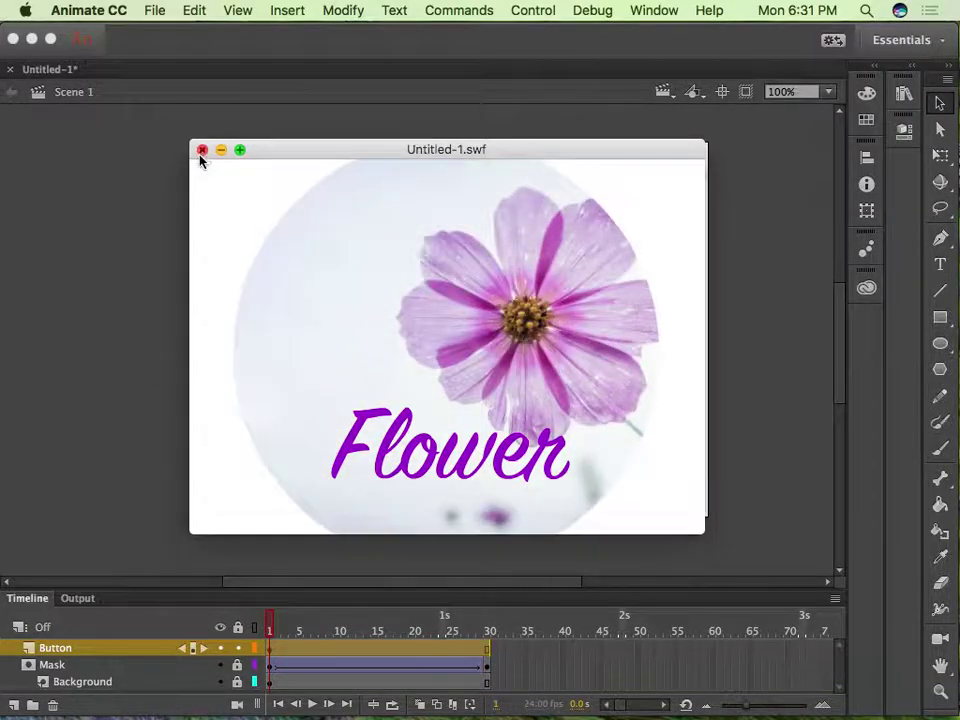
pyautogui.click(202, 150)
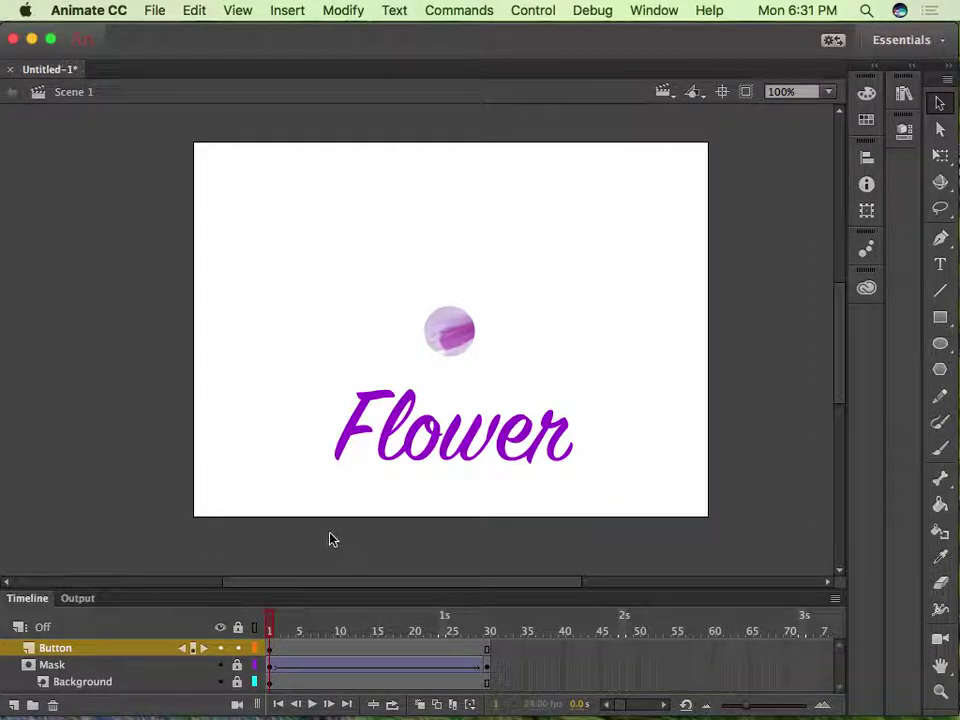
# - Move the Button layer beneath the Mask layer so the mask applies to it, and lock the Button layer
pyautogui.click(55, 649)
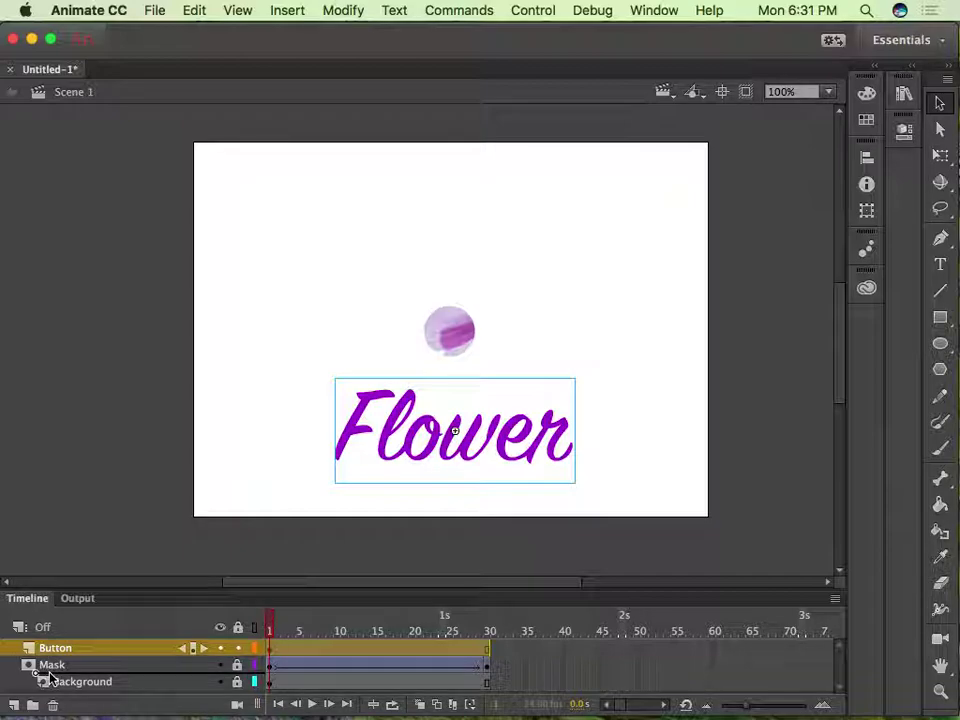
pyautogui.moveTo(49, 665)
pyautogui.mouseDown()
pyautogui.moveTo(44, 679)
pyautogui.moveTo(44, 657)
pyautogui.moveTo(36, 679)
pyautogui.moveTo(47, 664)
pyautogui.moveTo(50, 673)
pyautogui.moveTo(57, 650)
pyautogui.mouseUp()
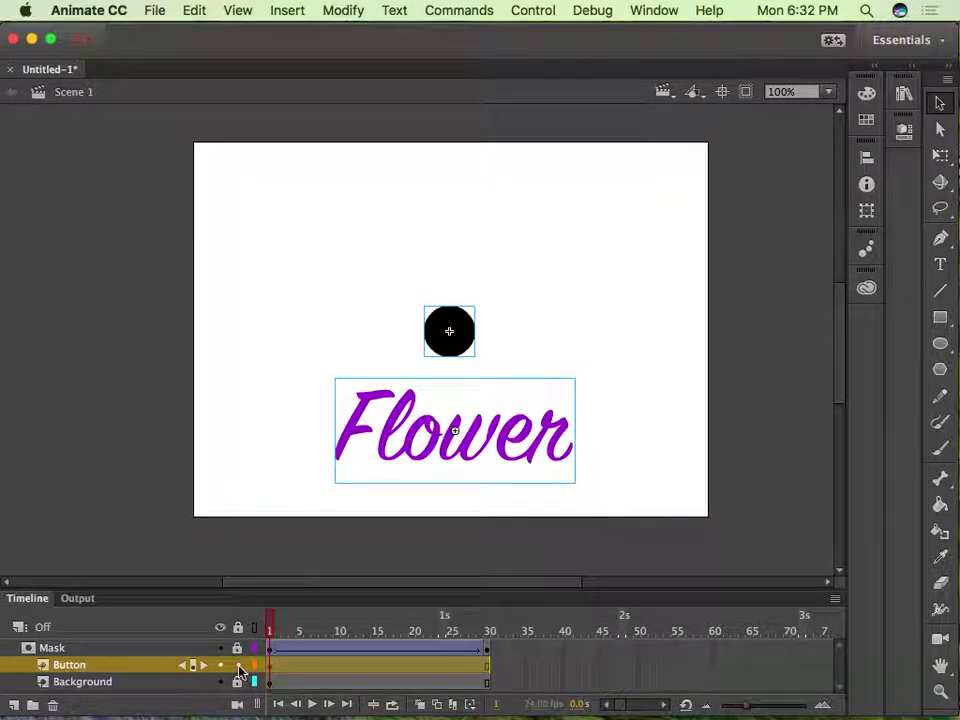
pyautogui.click(238, 666)
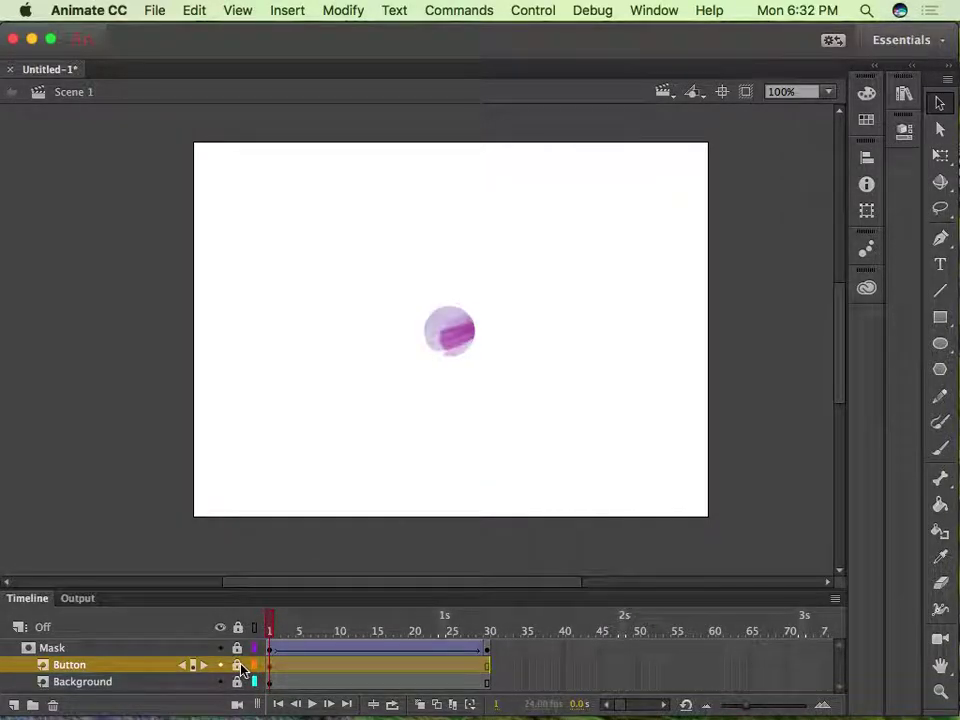
# - Unlock and relock the Button and Background layers to compare the stage with and without the mask applied
pyautogui.click(238, 666)
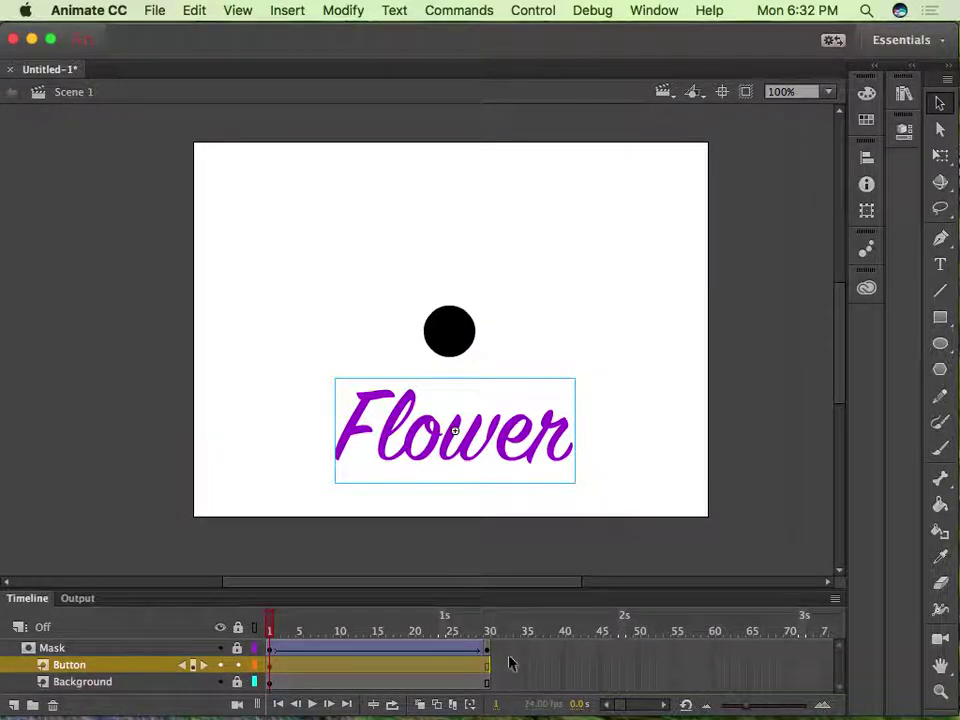
pyautogui.click(239, 682)
pyautogui.click(239, 682)
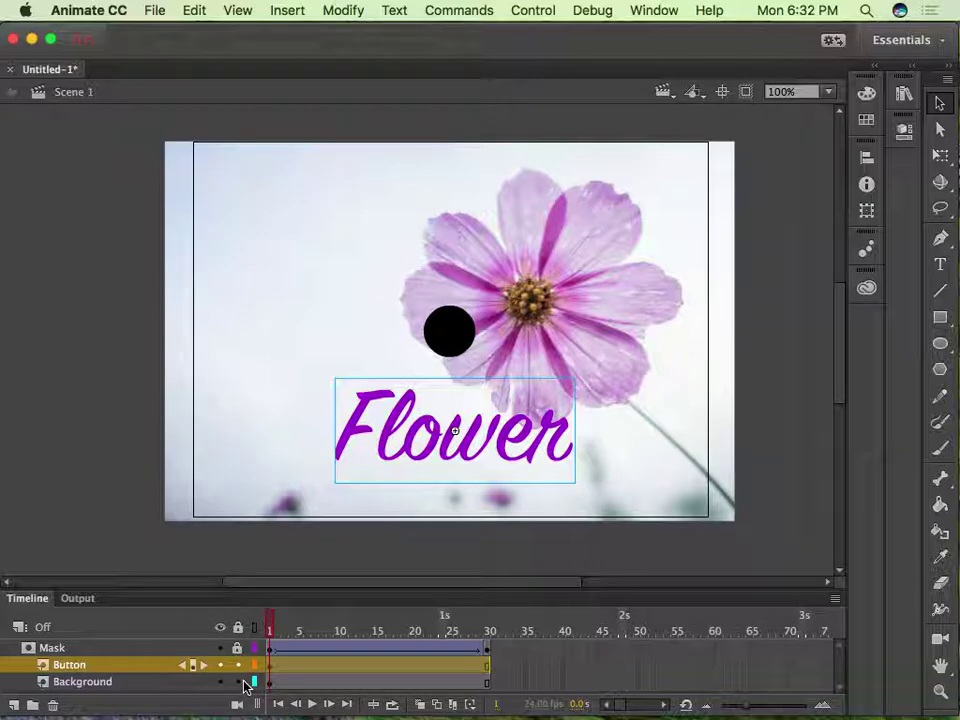
pyautogui.click(239, 682)
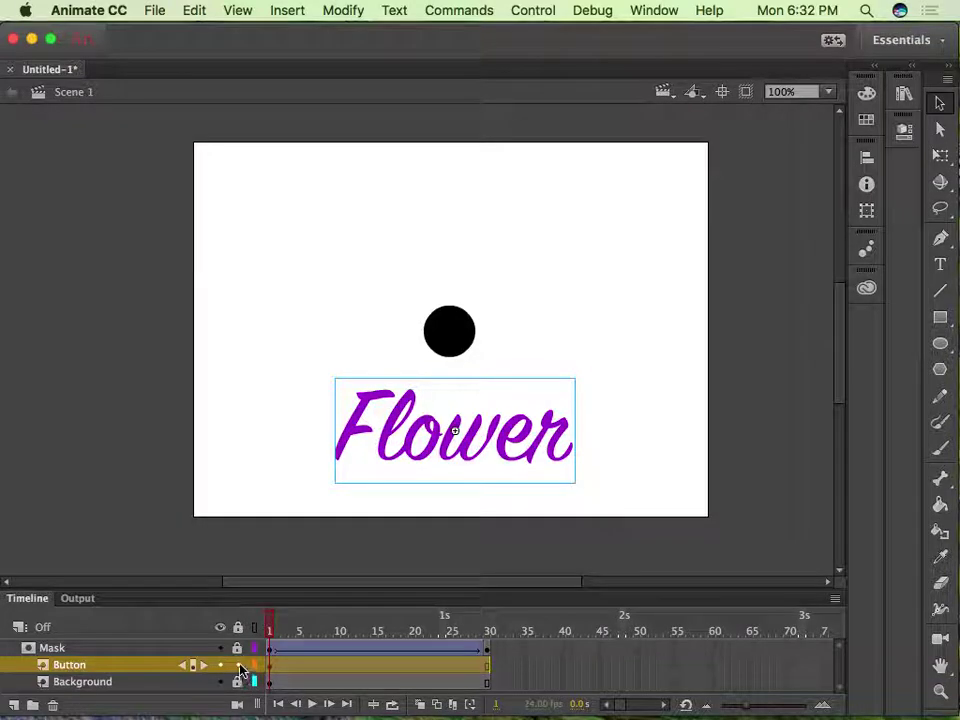
pyautogui.click(238, 666)
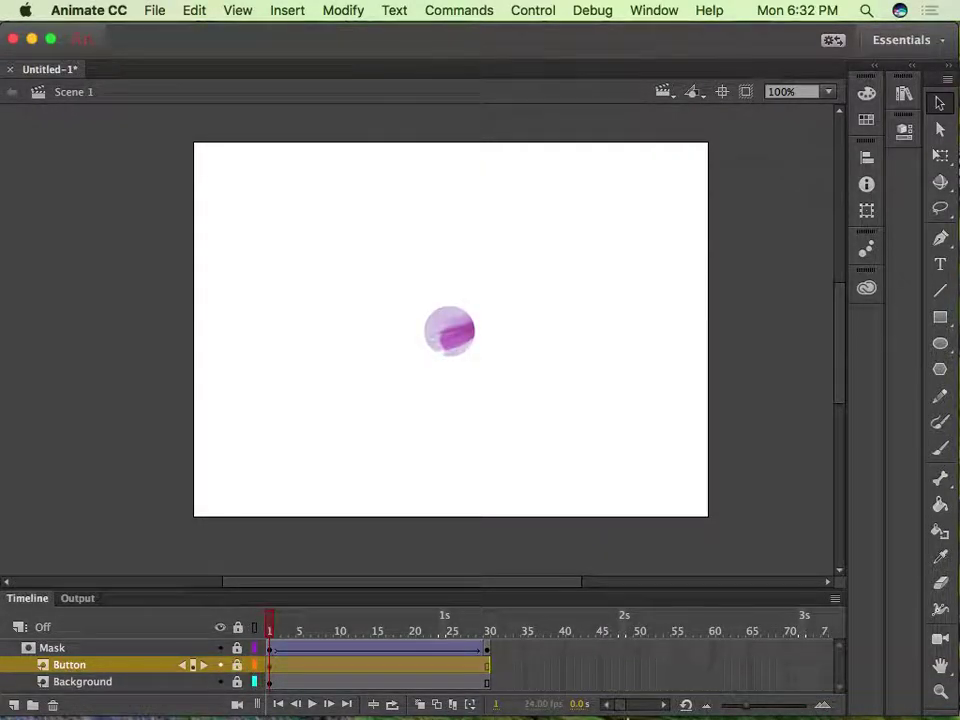
# - Play the masked animation on the timeline, test the movie to check the masked Flower button, and close the preview
pyautogui.press('Return')
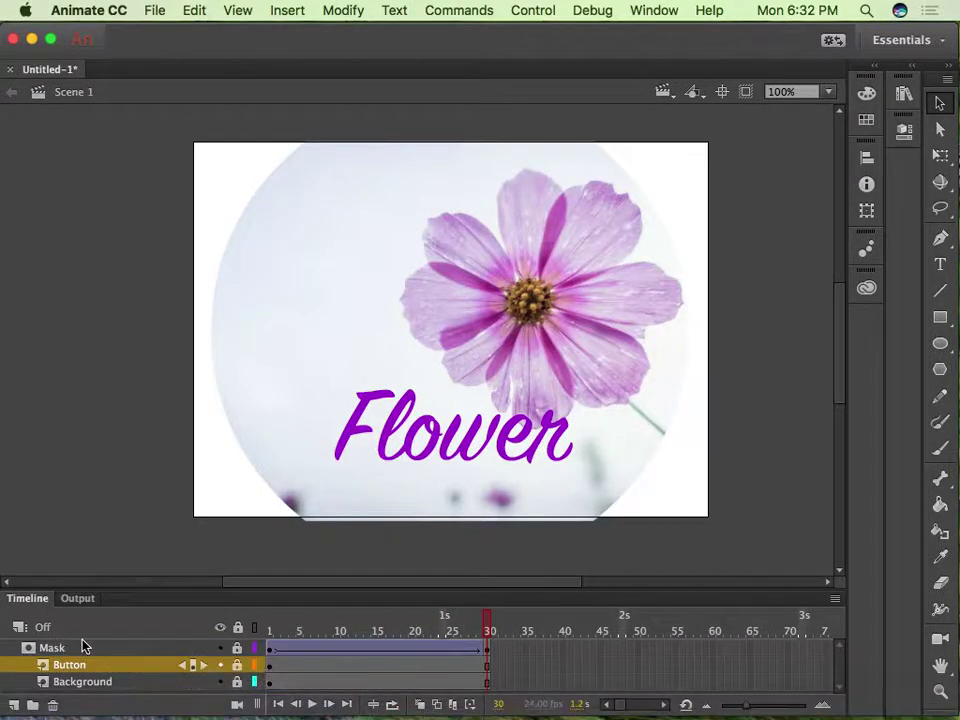
pyautogui.click(353, 10)
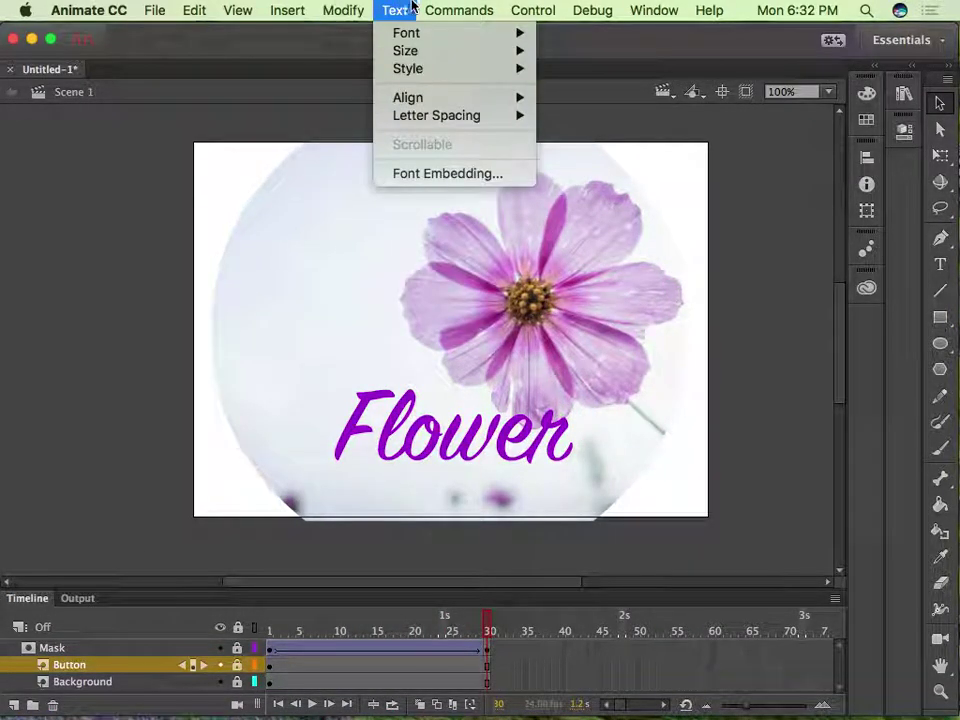
pyautogui.moveTo(428, 8)
pyautogui.moveTo(533, 10)
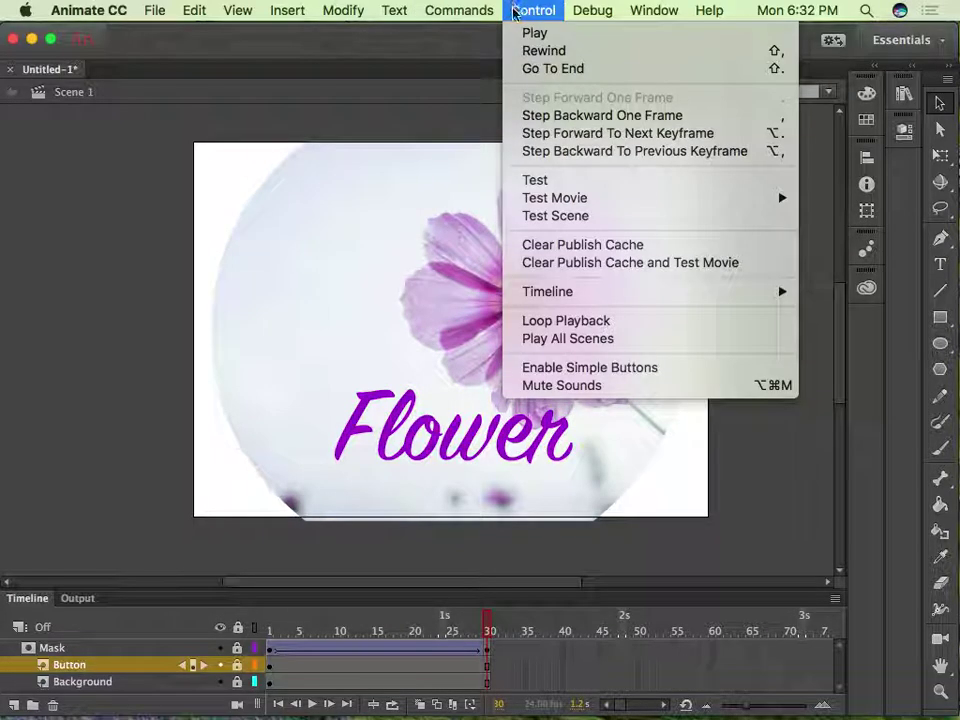
pyautogui.click(577, 180)
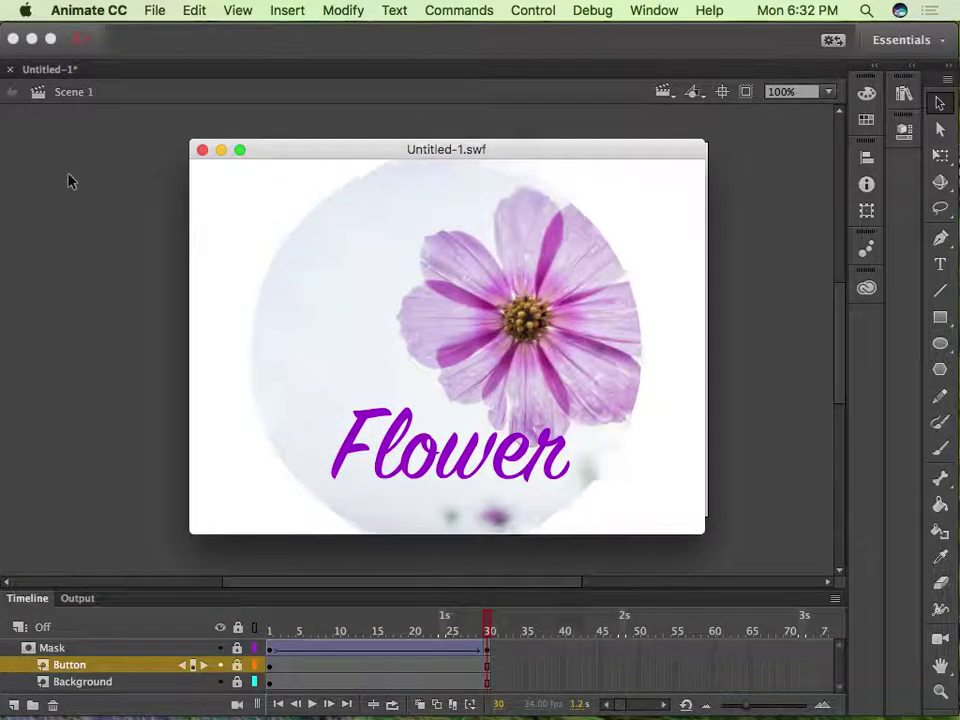
pyautogui.click(205, 151)
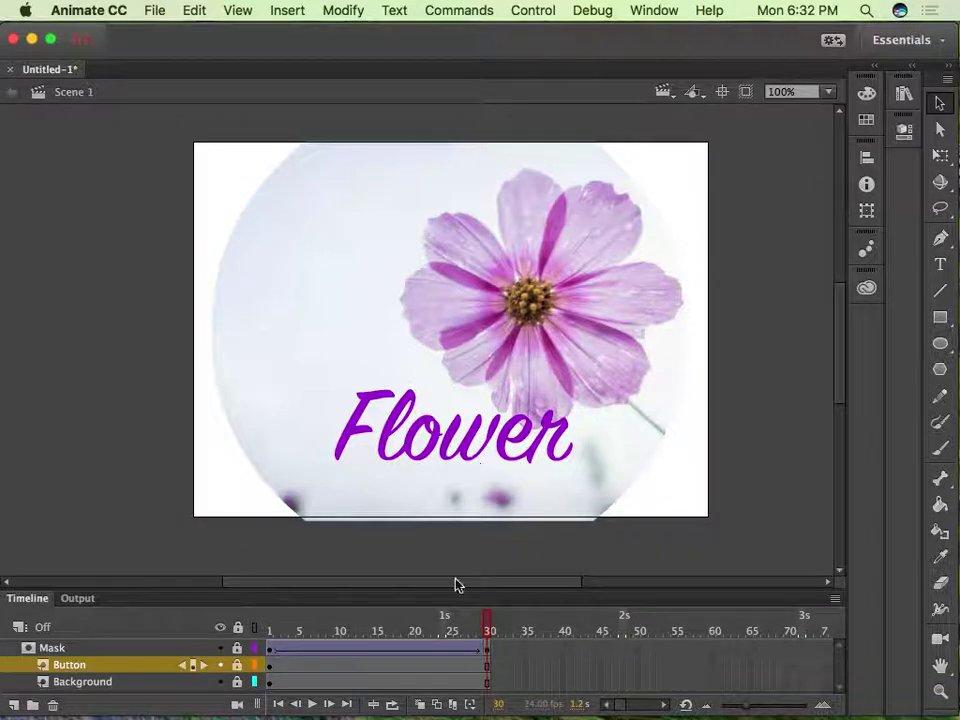
# - Select the Mask layer's final keyframe at frame 30 and keep the playhead on that frame
pyautogui.click(491, 648)
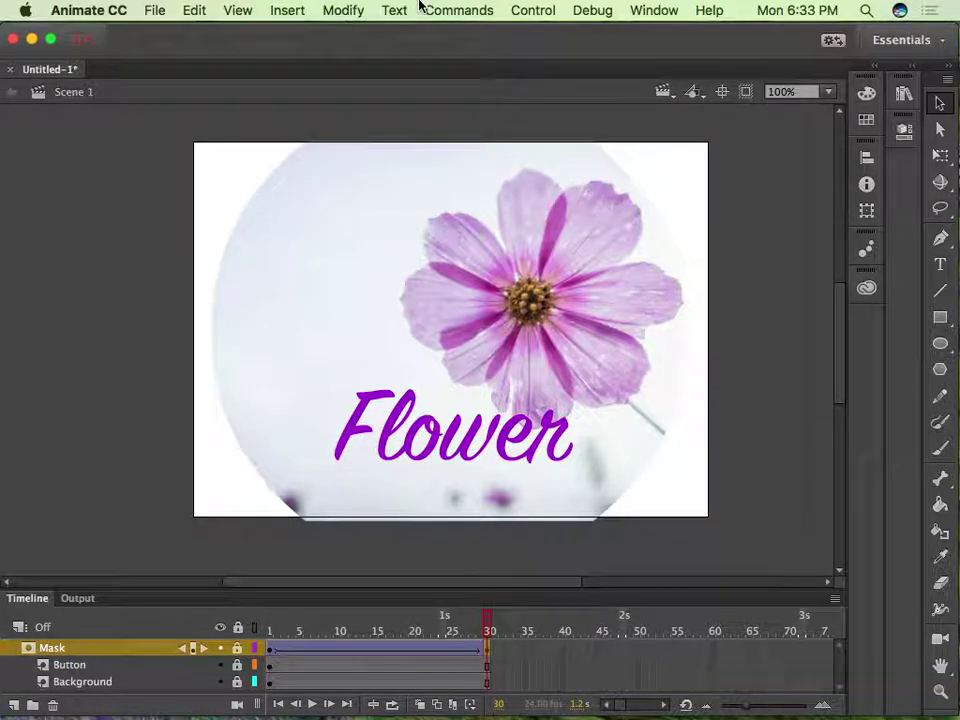
pyautogui.click(540, 9)
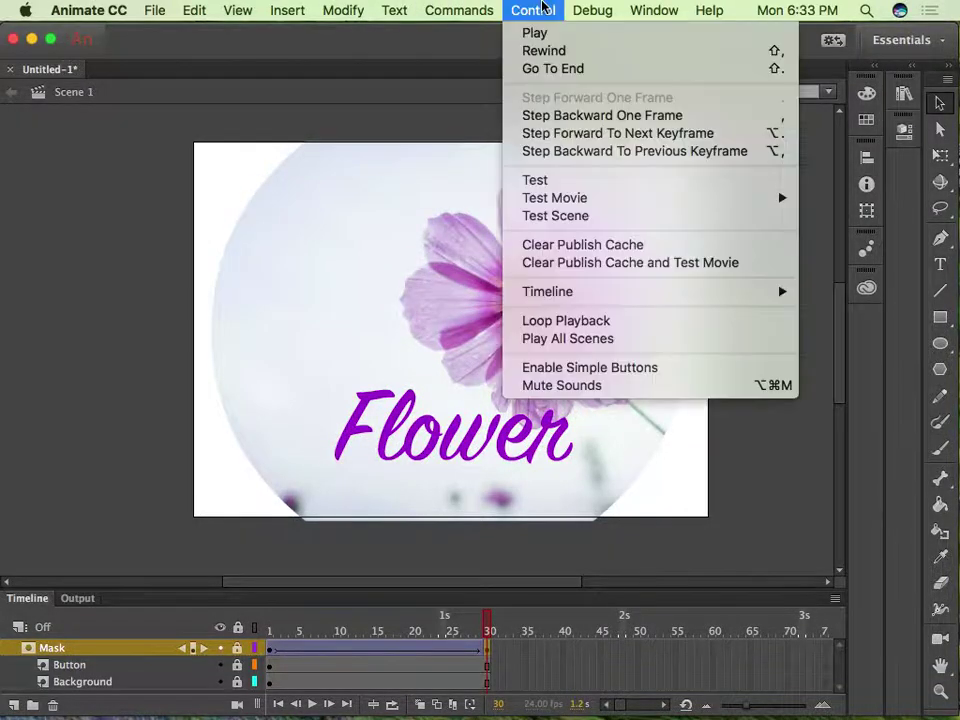
pyautogui.click(375, 44)
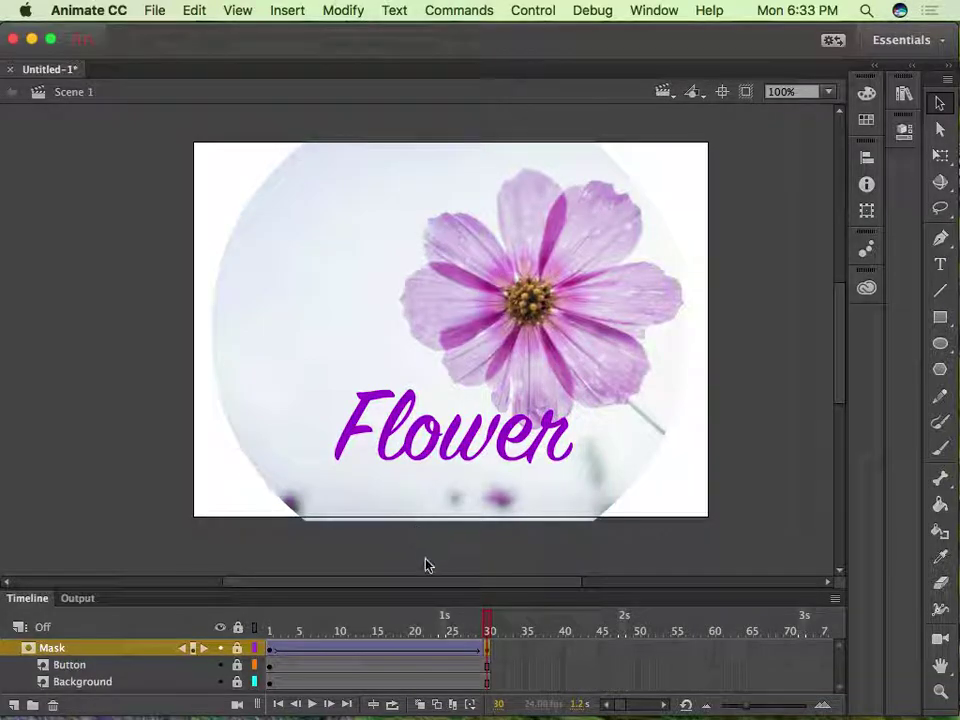
pyautogui.moveTo(488, 626)
pyautogui.mouseDown()
pyautogui.moveTo(291, 619)
pyautogui.moveTo(344, 609)
pyautogui.moveTo(505, 619)
pyautogui.mouseUp()
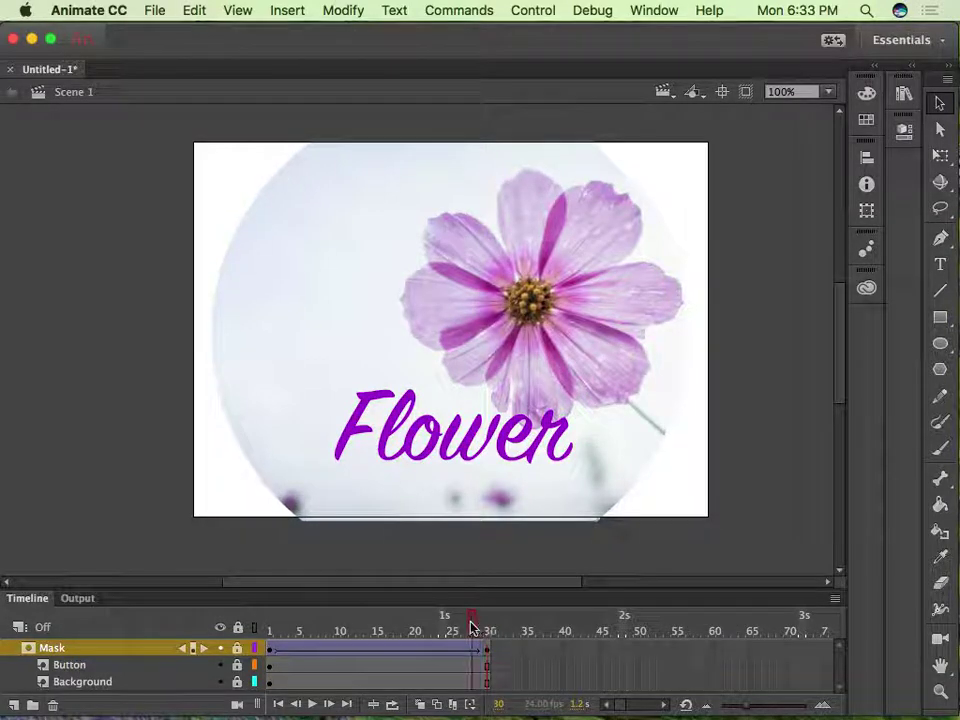
pyautogui.moveTo(489, 628)
pyautogui.mouseDown()
pyautogui.moveTo(450, 626)
pyautogui.moveTo(491, 634)
pyautogui.mouseUp()
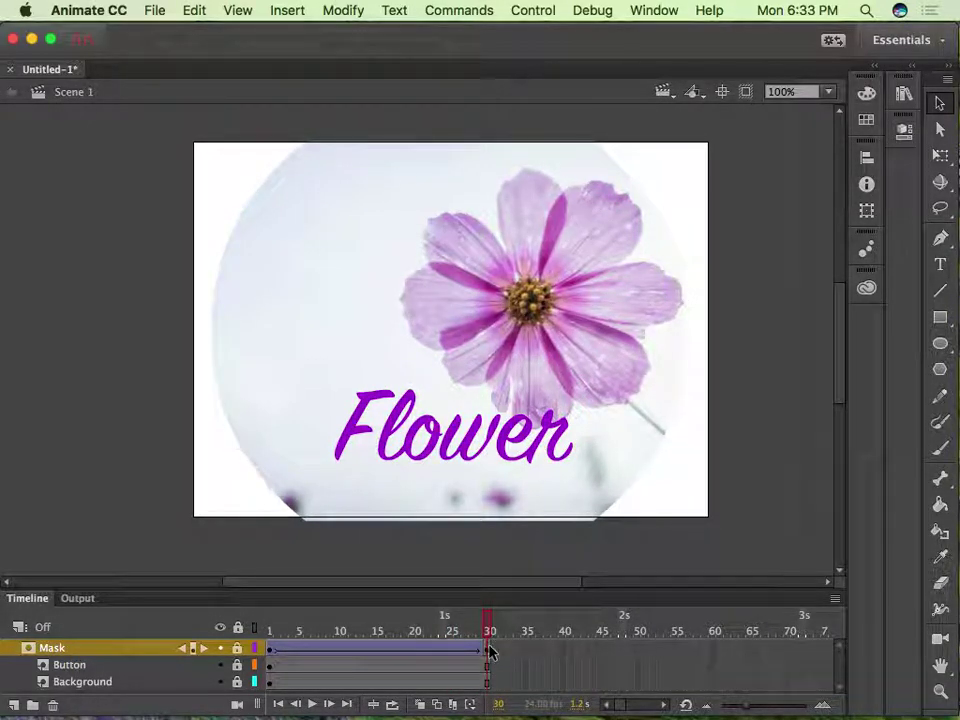
pyautogui.moveTo(490, 654); pyautogui.dragTo(491, 688)
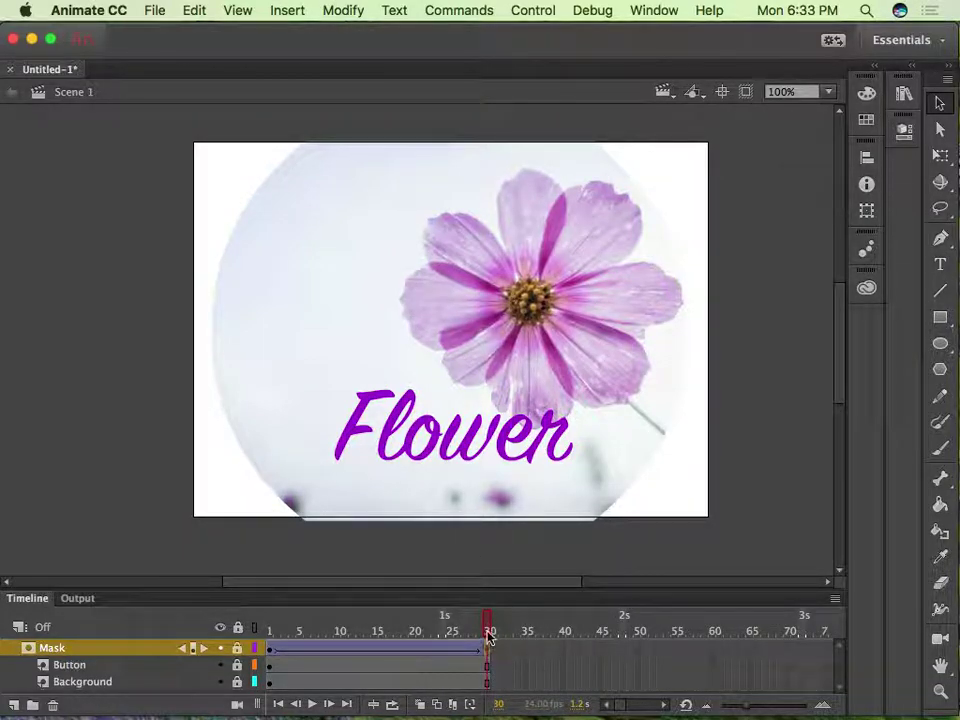
# - Open the Actions panel for the selected frame, and resize and reposition it over the stage
pyautogui.click(533, 10)
pyautogui.moveTo(658, 10)
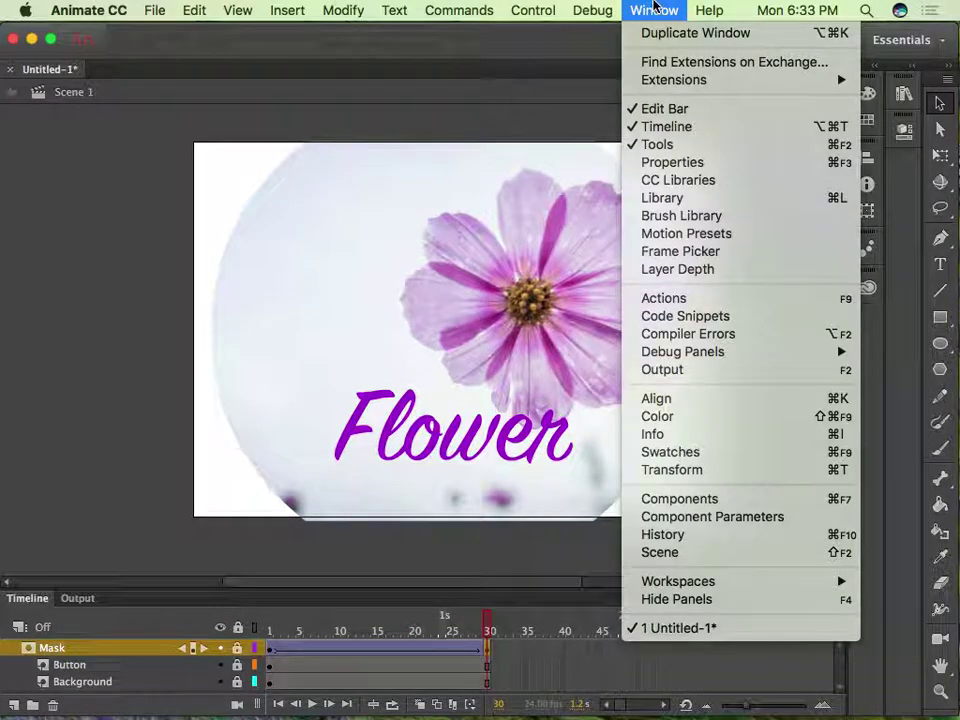
pyautogui.click(668, 298)
pyautogui.moveTo(634, 475); pyautogui.dragTo(411, 113)
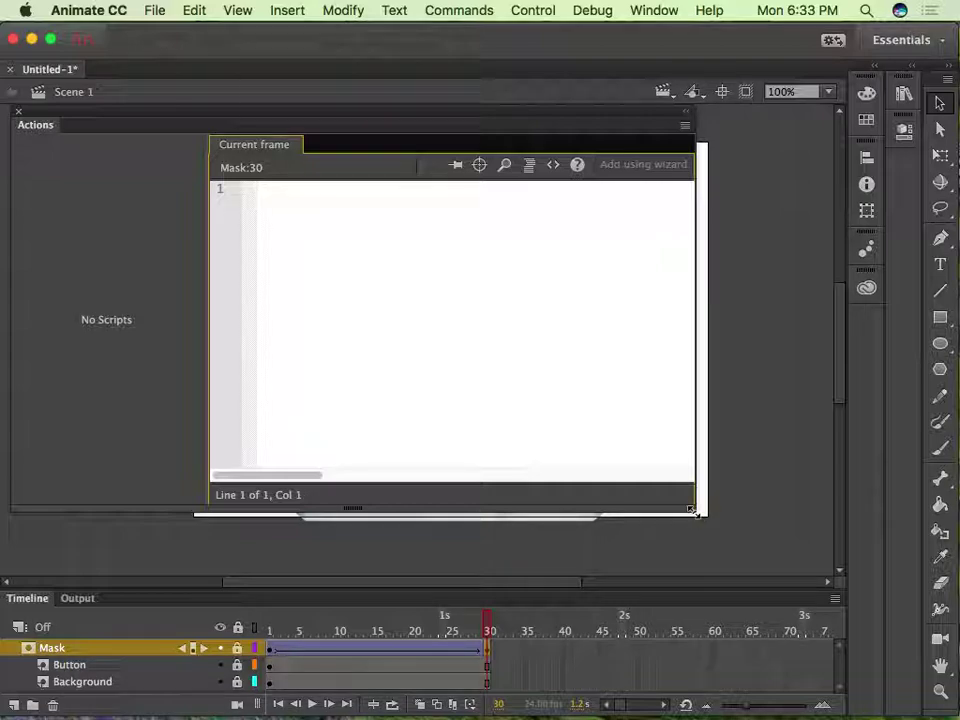
pyautogui.moveTo(689, 511); pyautogui.dragTo(485, 468)
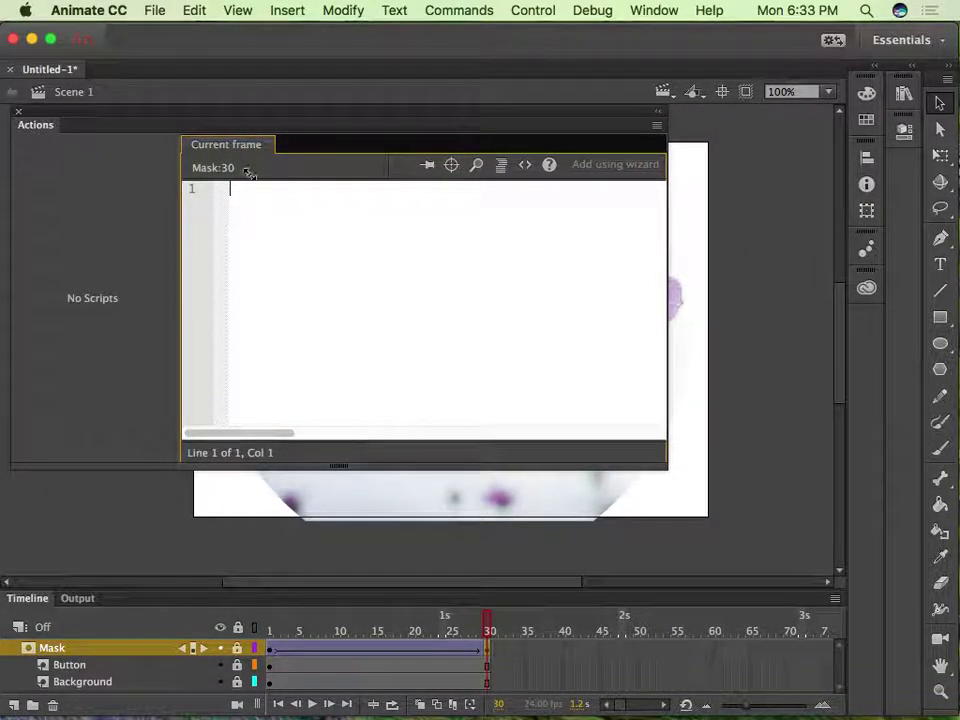
pyautogui.moveTo(215, 122); pyautogui.dragTo(301, 141)
pyautogui.moveTo(242, 131); pyautogui.dragTo(229, 161)
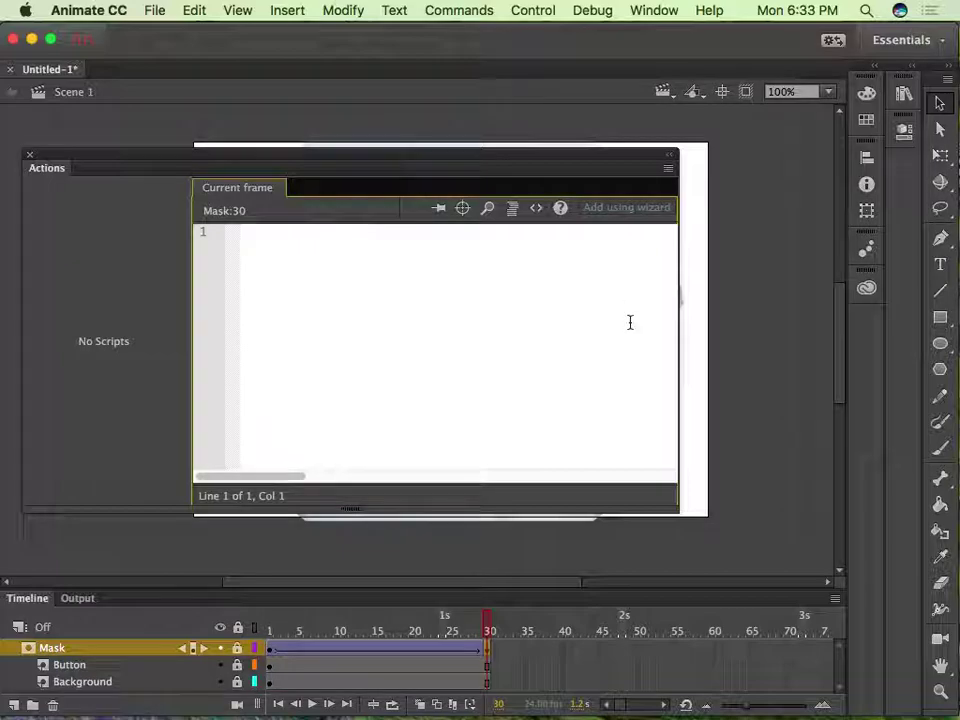
# - Insert the ActionScript Timeline Navigation code snippet Stop at this Frame at frame 30
pyautogui.click(537, 210)
pyautogui.moveTo(896, 284); pyautogui.dragTo(241, 199)
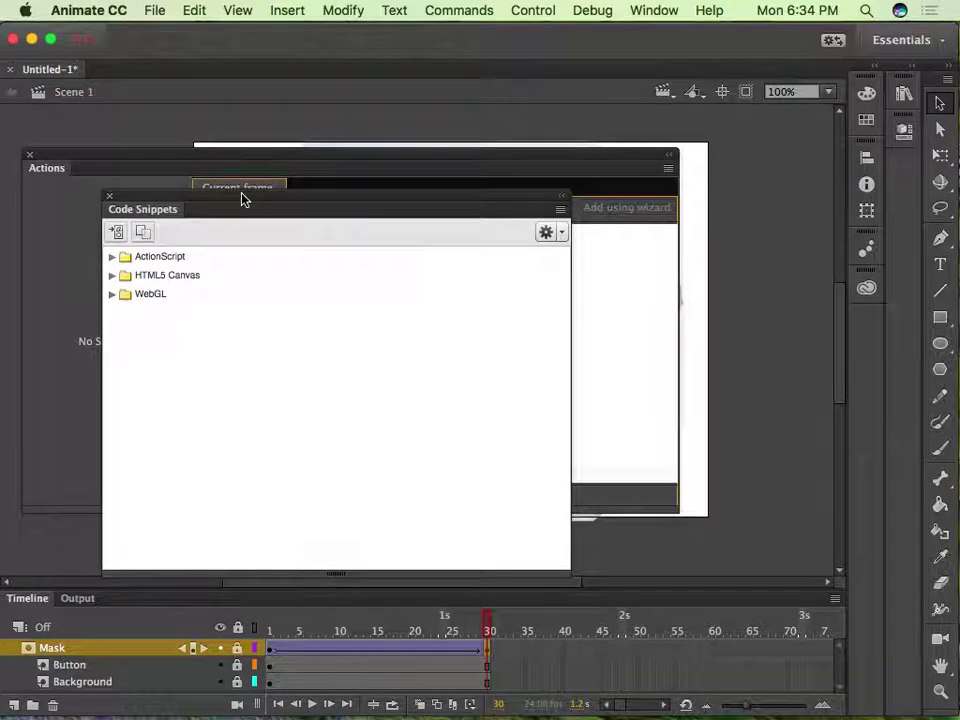
pyautogui.click(112, 258)
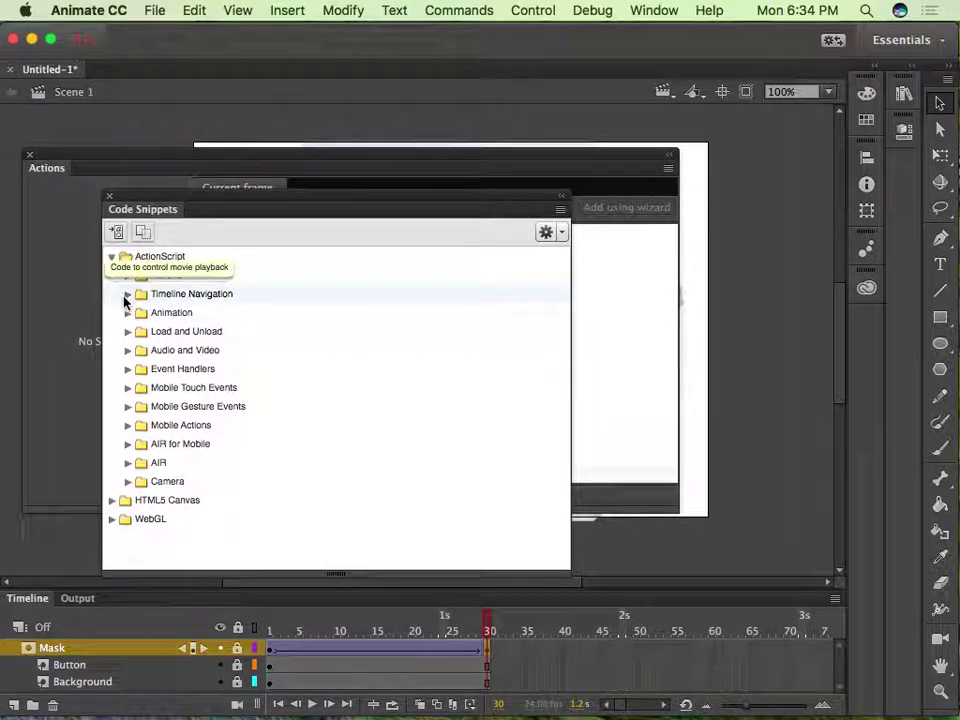
pyautogui.click(128, 294)
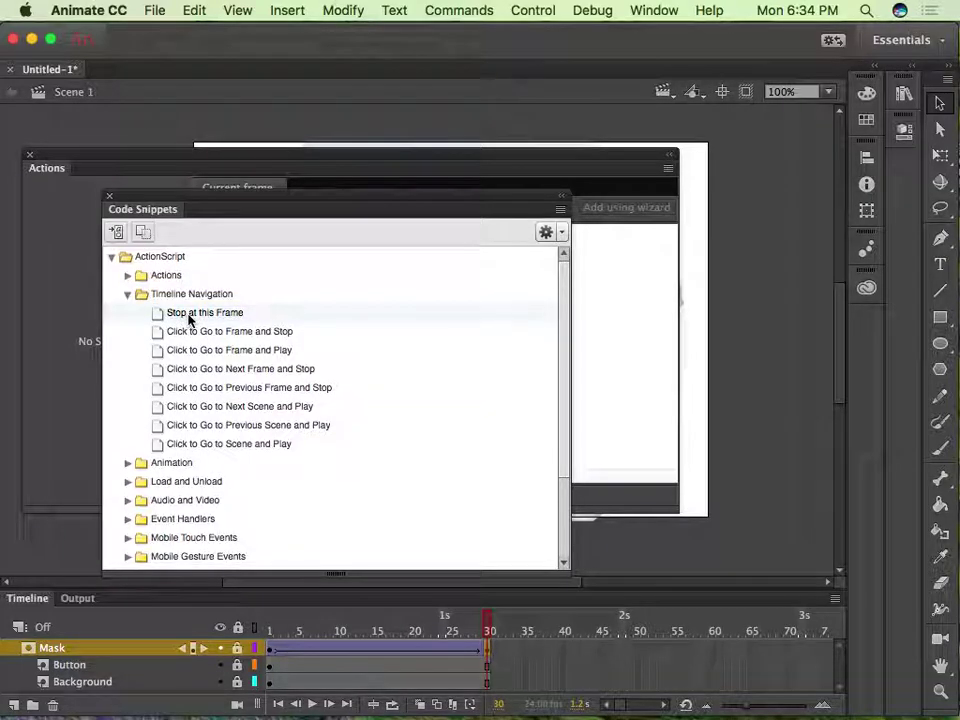
pyautogui.doubleClick(193, 314)
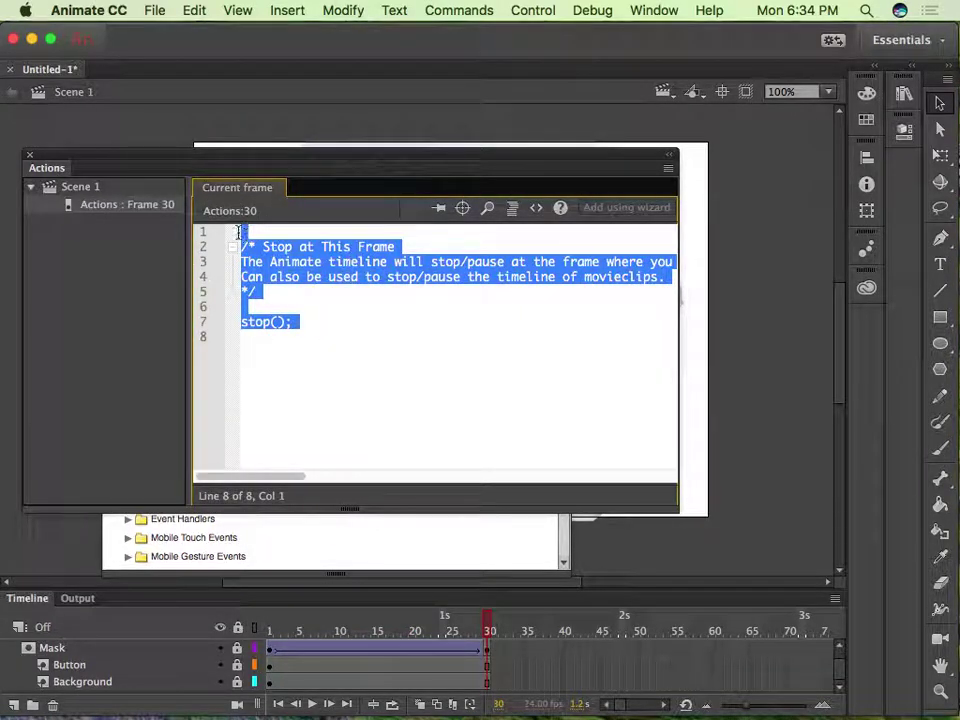
pyautogui.click(418, 347)
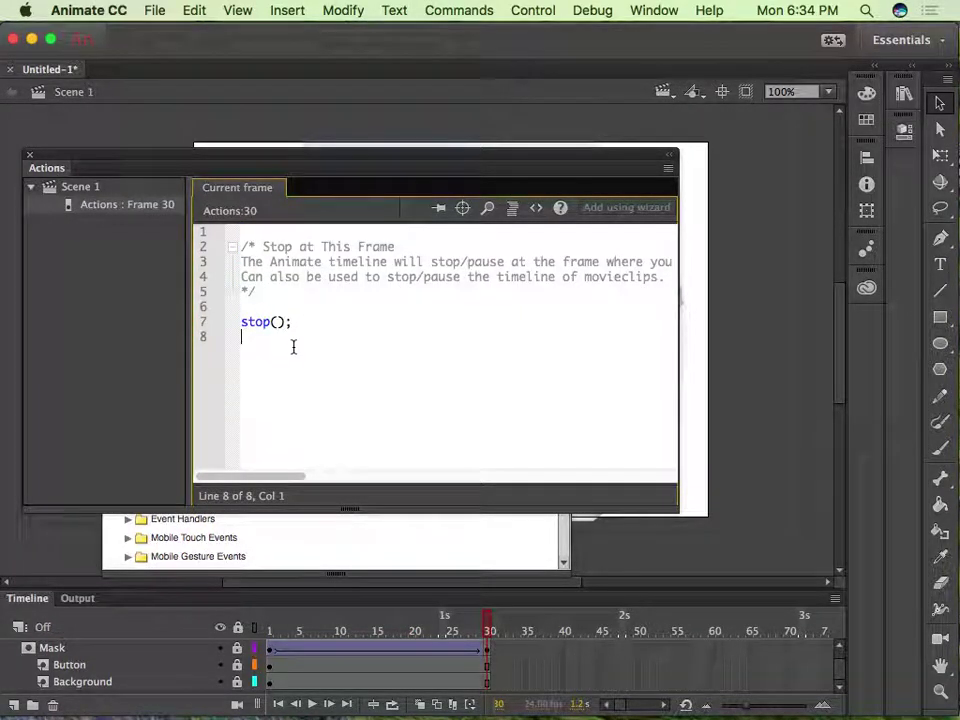
# - Examine the inserted script's explanatory comment and its stop(); statement
pyautogui.moveTo(241, 248); pyautogui.dragTo(343, 300)
pyautogui.moveTo(250, 247); pyautogui.dragTo(270, 274)
pyautogui.press('Up')
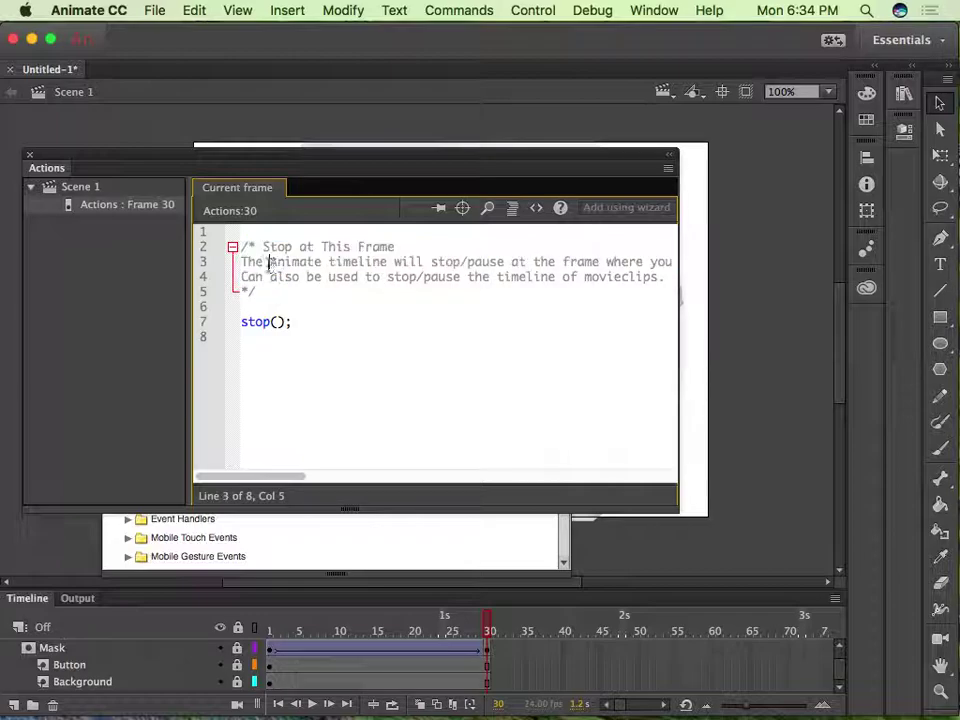
pyautogui.moveTo(291, 322); pyautogui.dragTo(243, 324)
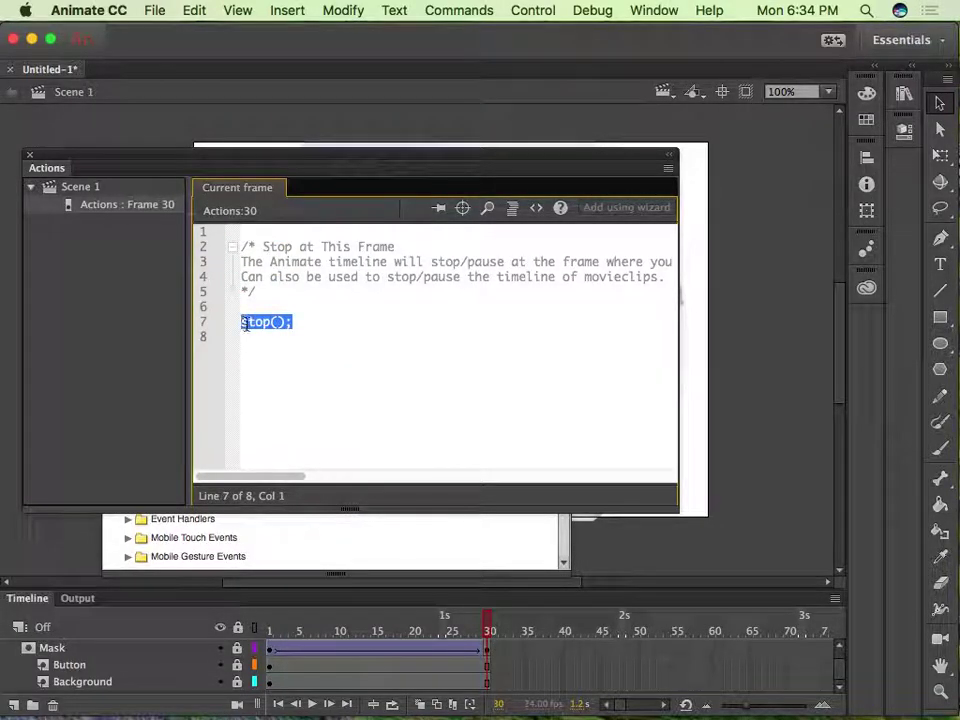
pyautogui.click(291, 326)
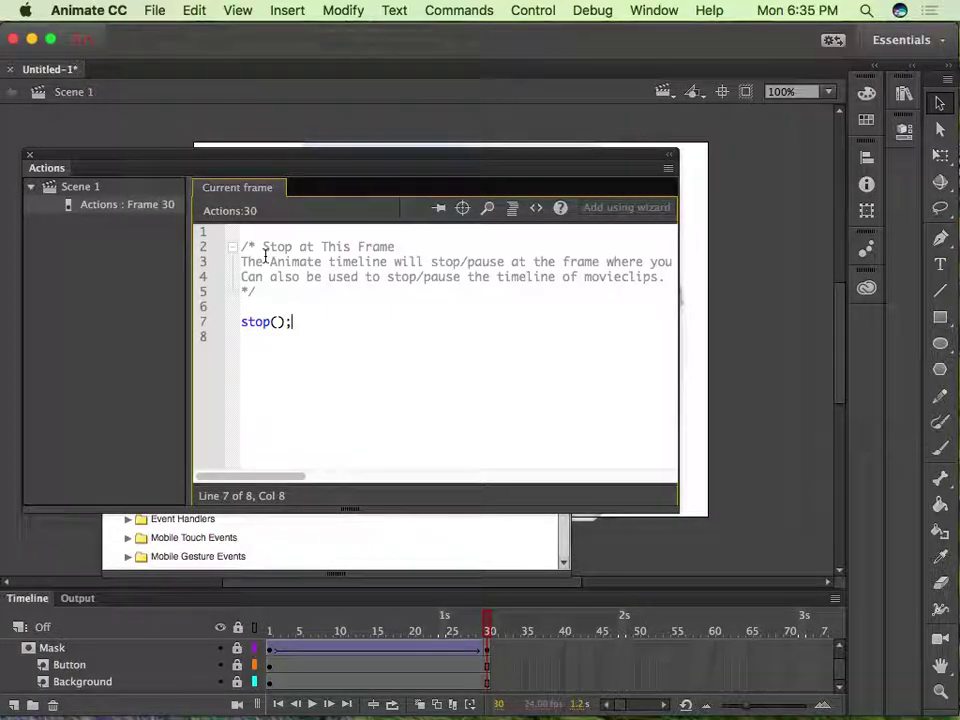
# - Widen the Actions panel to read the full comment in the frame 30 script, and close the panel
pyautogui.click(677, 347)
pyautogui.moveTo(679, 347); pyautogui.dragTo(951, 339)
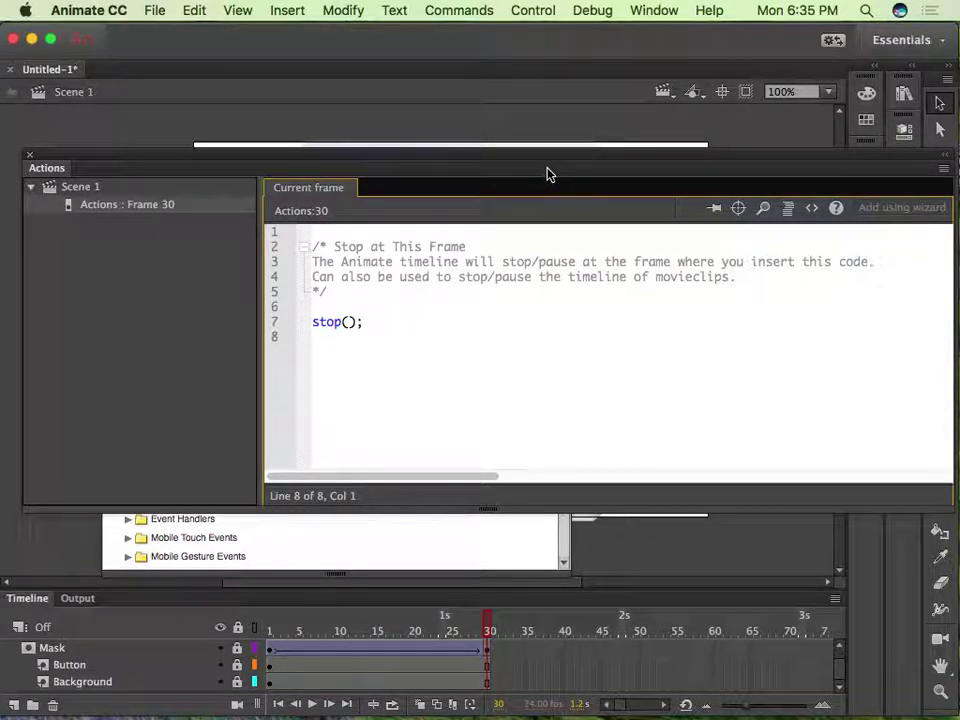
pyautogui.moveTo(513, 165)
pyautogui.mouseDown()
pyautogui.moveTo(491, 163)
pyautogui.moveTo(480, 133)
pyautogui.moveTo(506, 146)
pyautogui.mouseUp()
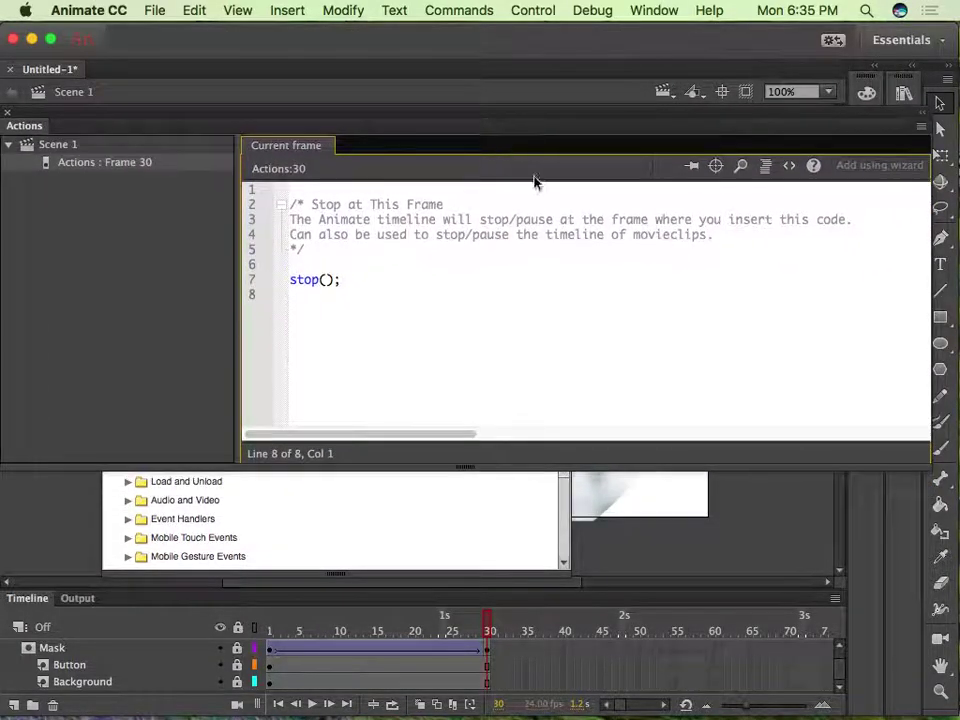
pyautogui.moveTo(870, 453); pyautogui.dragTo(690, 538)
pyautogui.moveTo(47, 124); pyautogui.dragTo(236, 88)
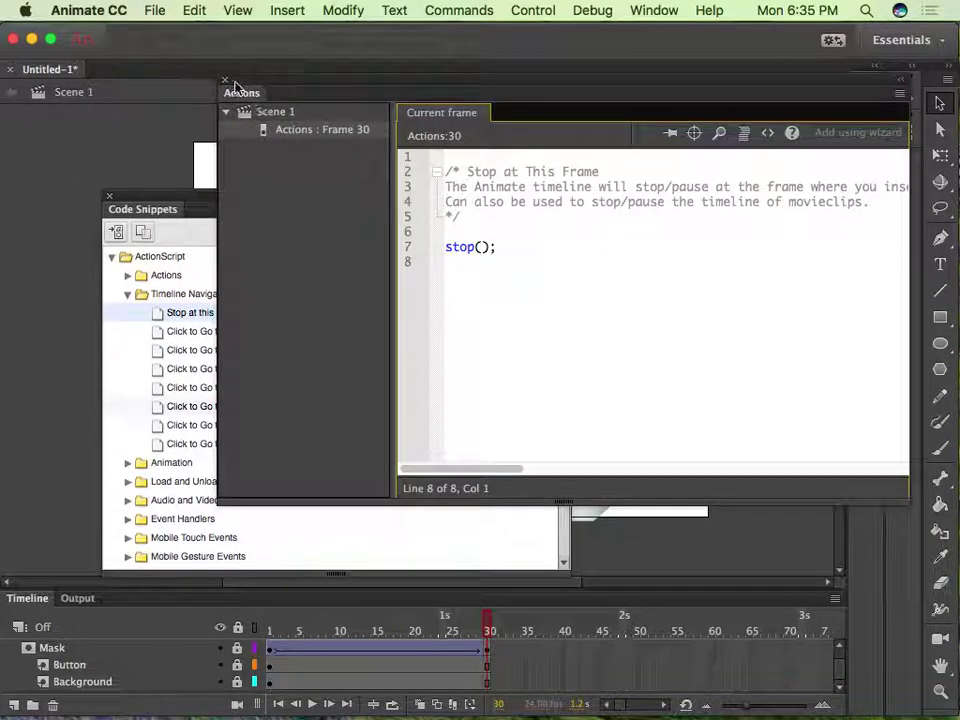
pyautogui.click(224, 80)
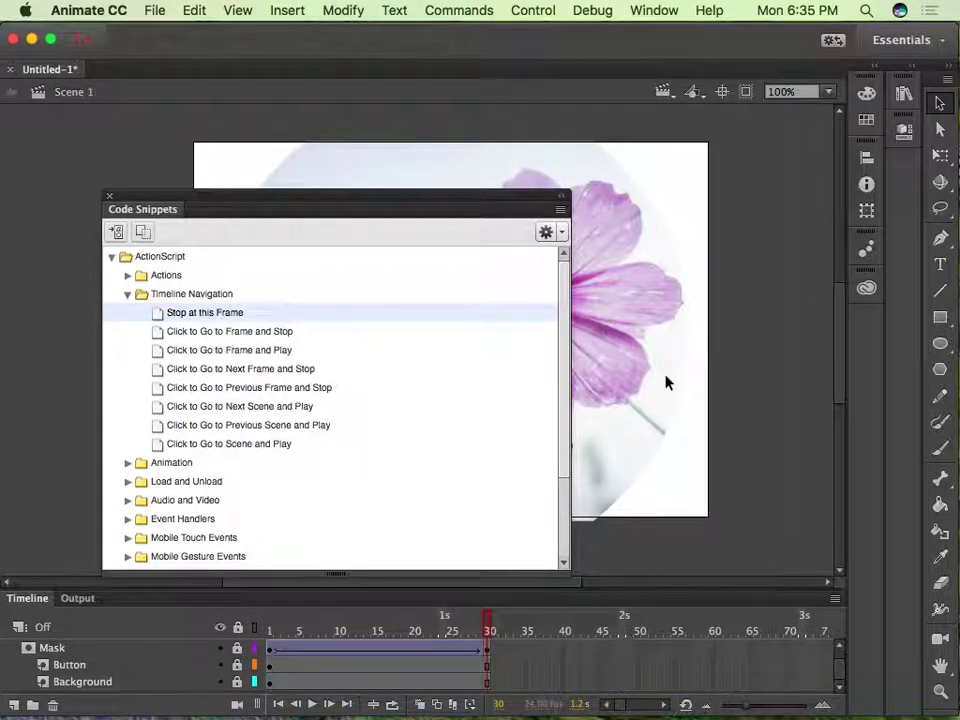
# - Dock and enlarge the Timeline to show all layers including Actions, and close the Code Snippets panel
pyautogui.click(540, 602)
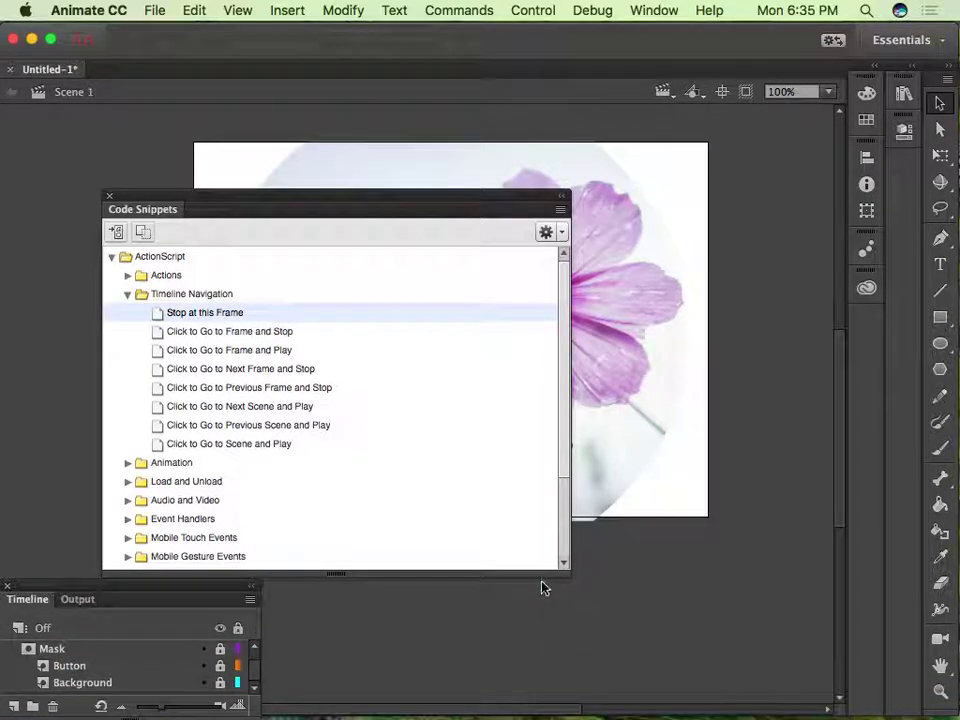
pyautogui.moveTo(170, 590); pyautogui.dragTo(214, 706)
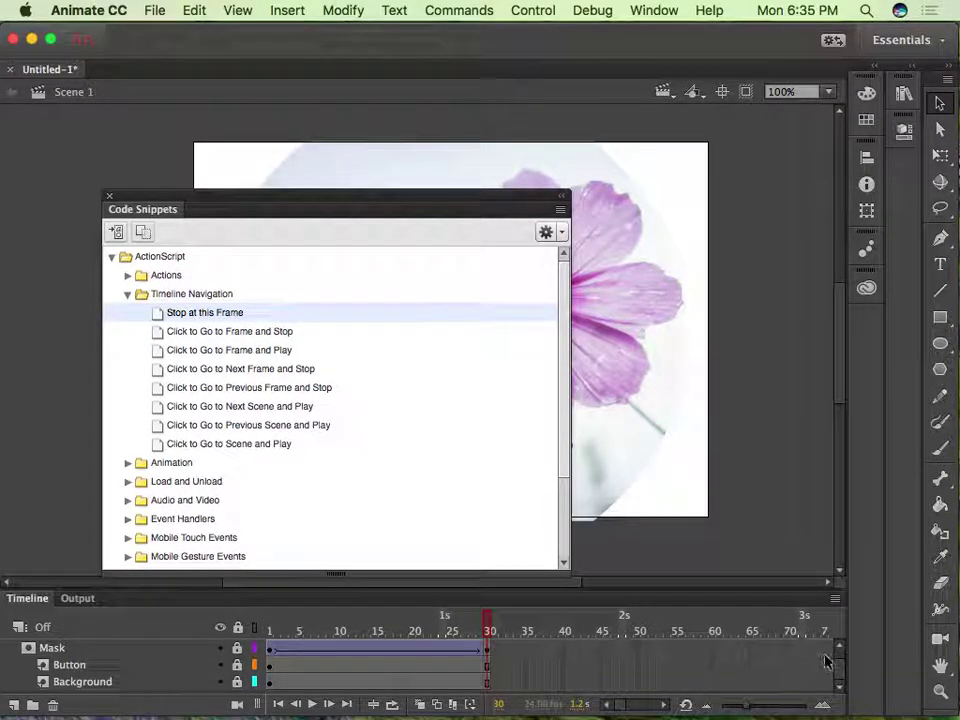
pyautogui.scroll(1, 848, 660)
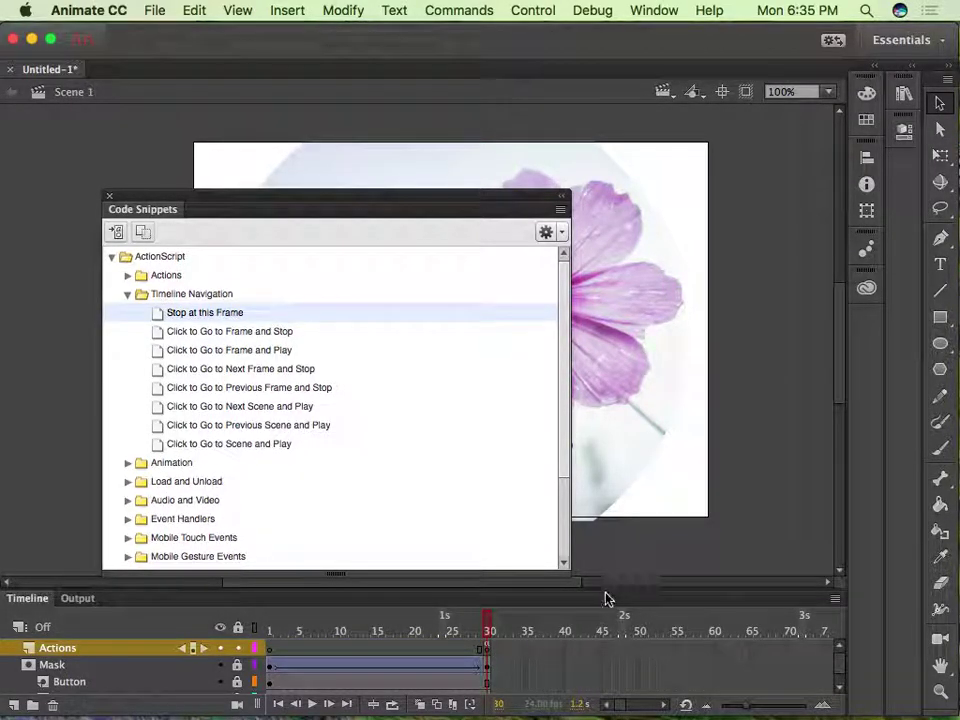
pyautogui.moveTo(605, 598); pyautogui.dragTo(605, 488)
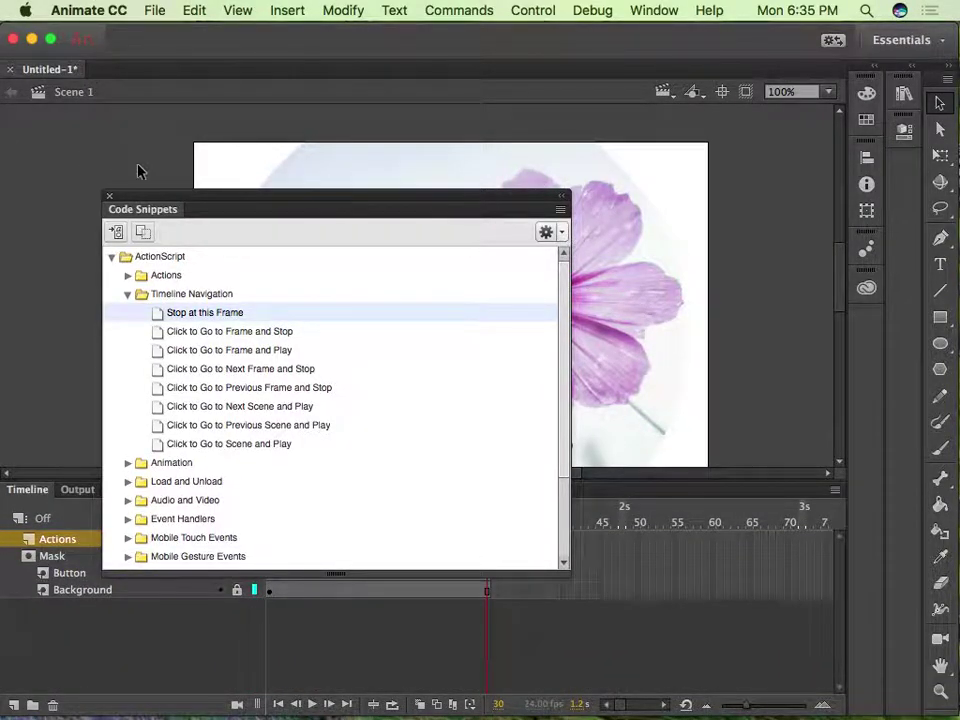
pyautogui.click(110, 197)
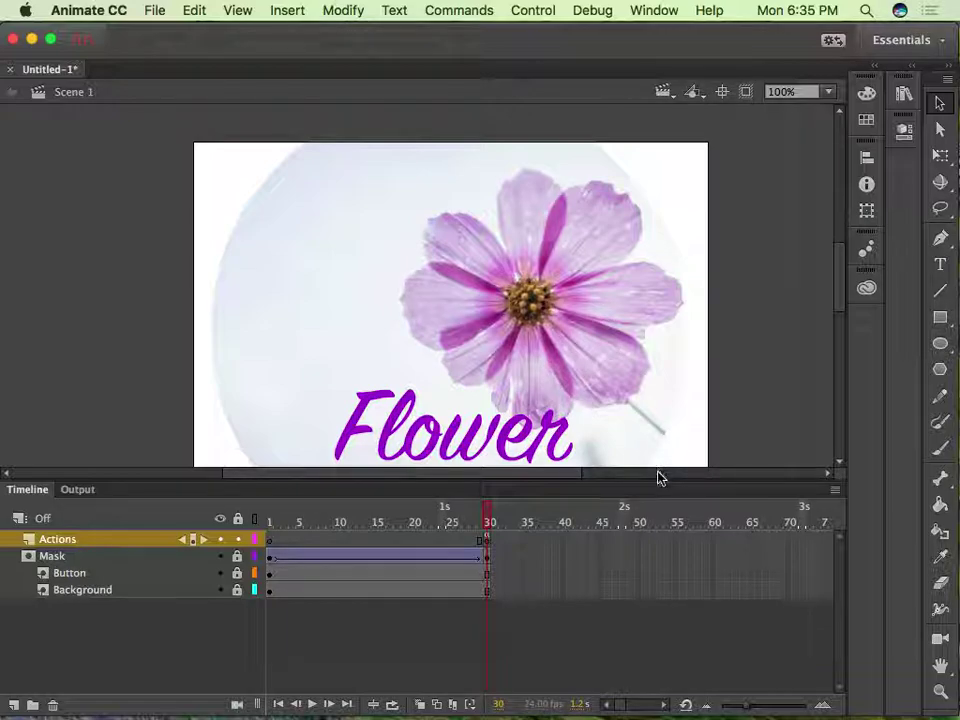
pyautogui.moveTo(659, 481); pyautogui.dragTo(658, 527)
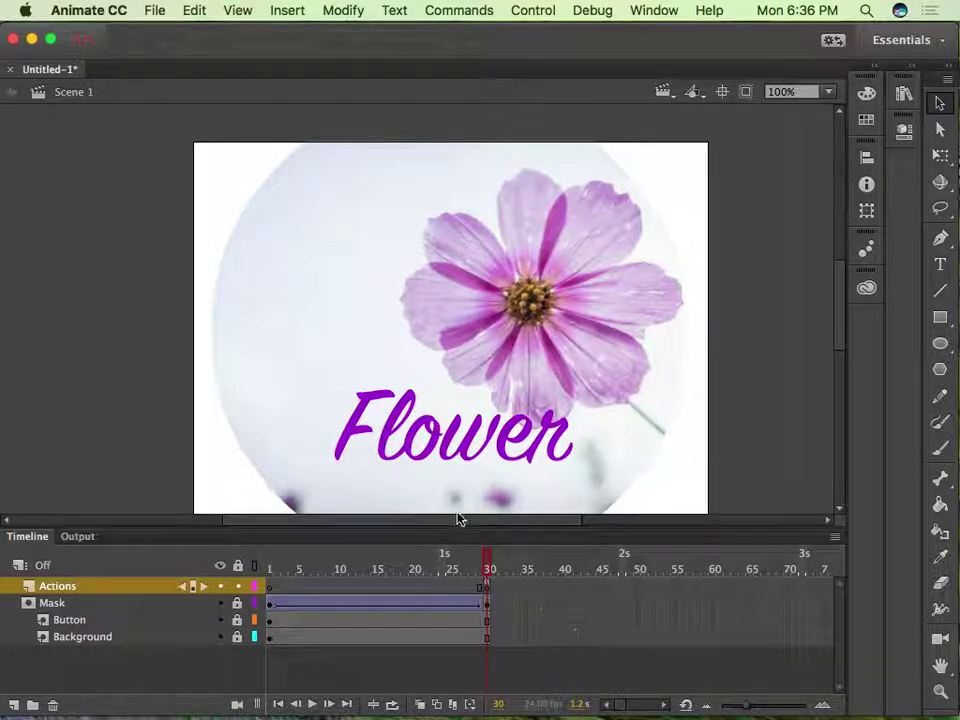
# - Scrub back from the end of the animation and select the Actions layer's keyframe at frame 30
pyautogui.moveTo(500, 565); pyautogui.dragTo(453, 565)
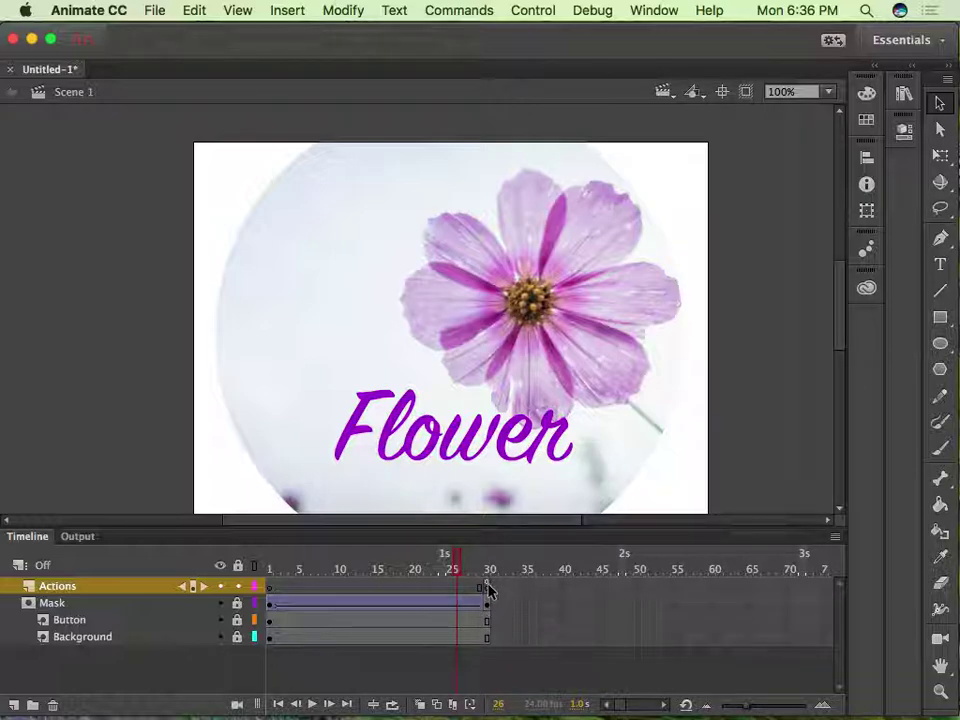
pyautogui.click(487, 587)
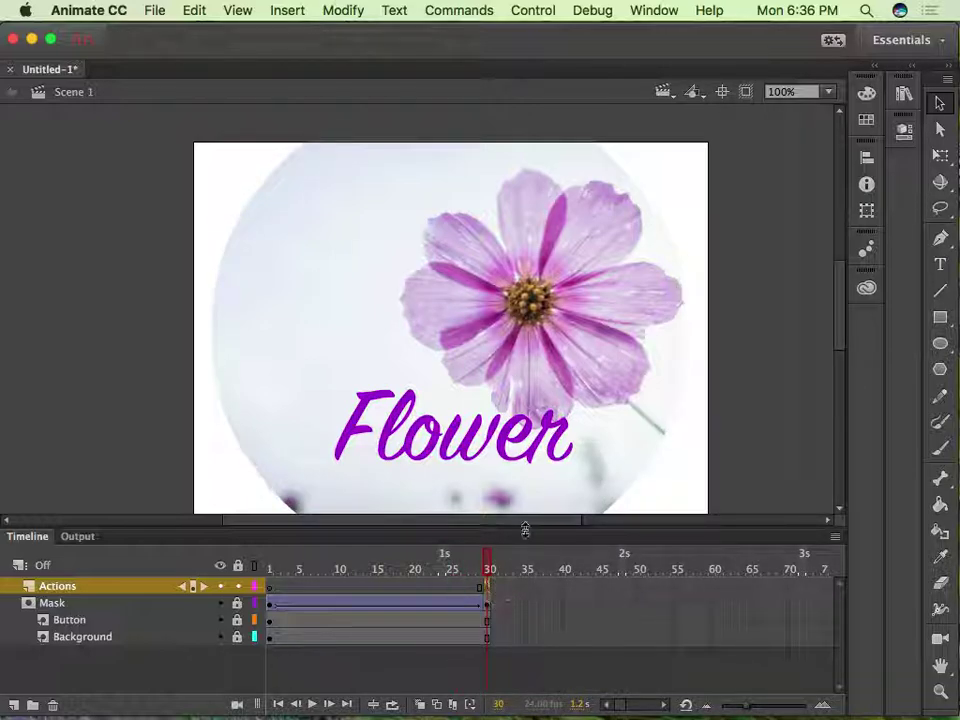
# - Reopen the Actions panel, compare the script at frame 30 with the frames just before it, and close the panel
pyautogui.click(446, 8)
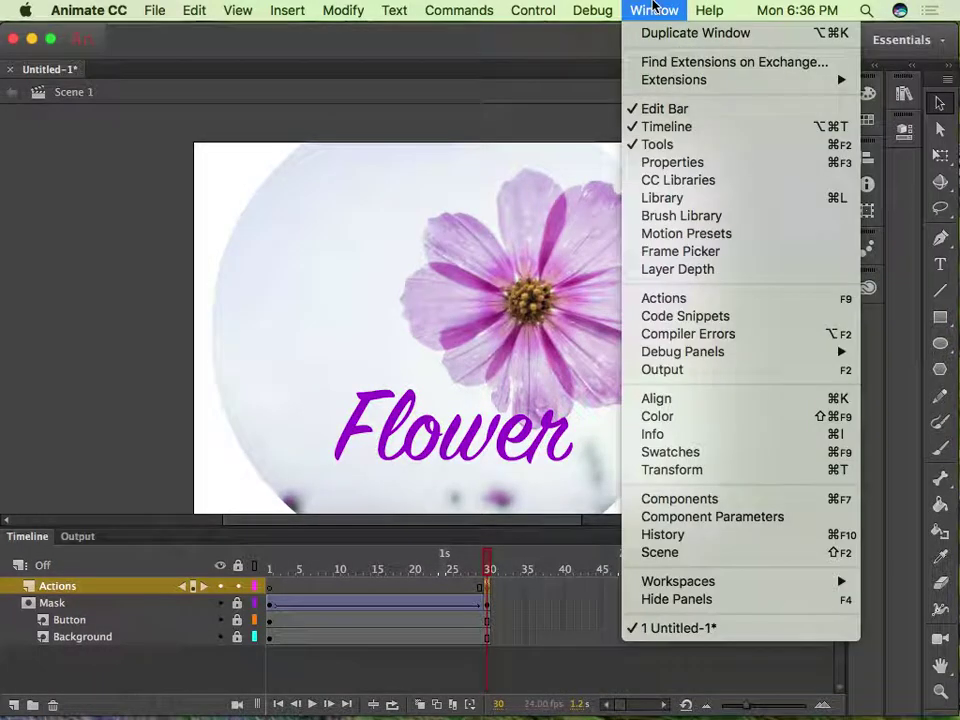
pyautogui.click(668, 299)
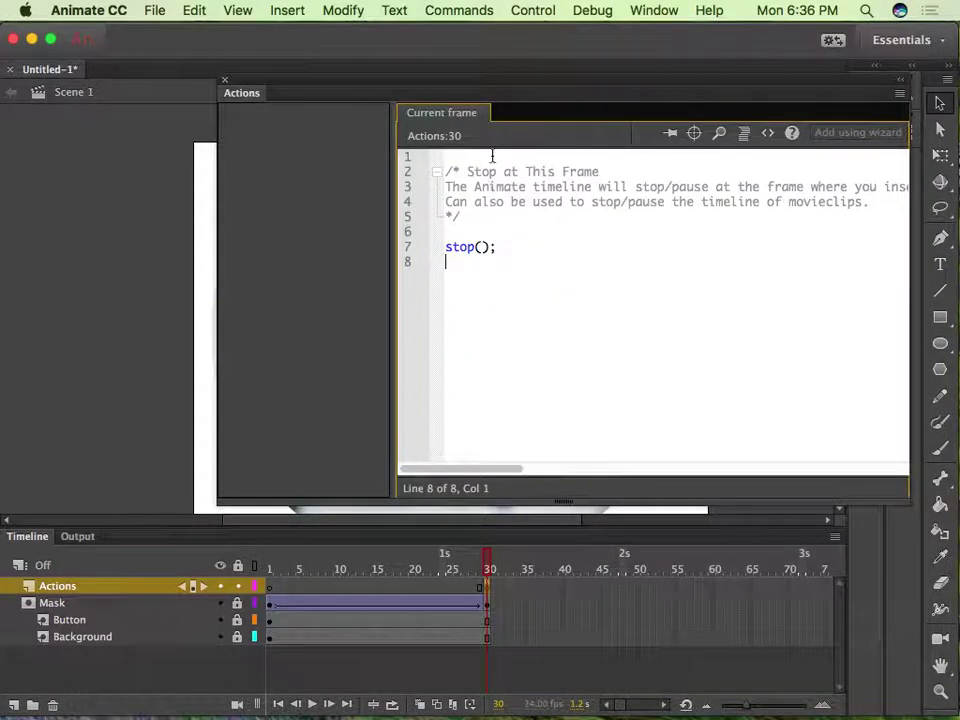
pyautogui.moveTo(524, 90); pyautogui.dragTo(366, 88)
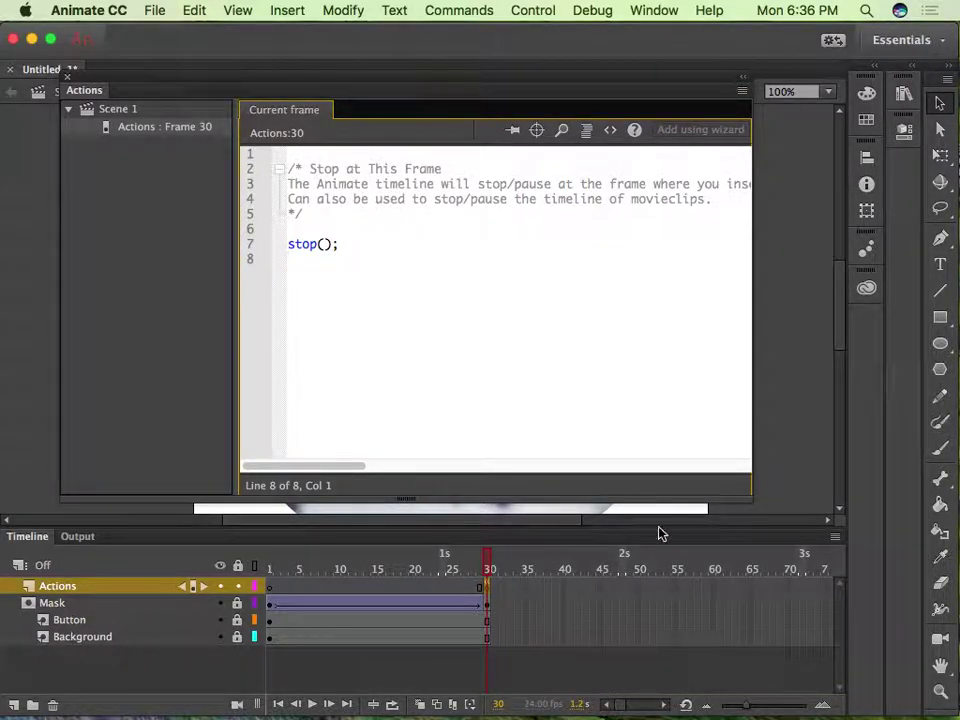
pyautogui.press(',')
pyautogui.press(',')
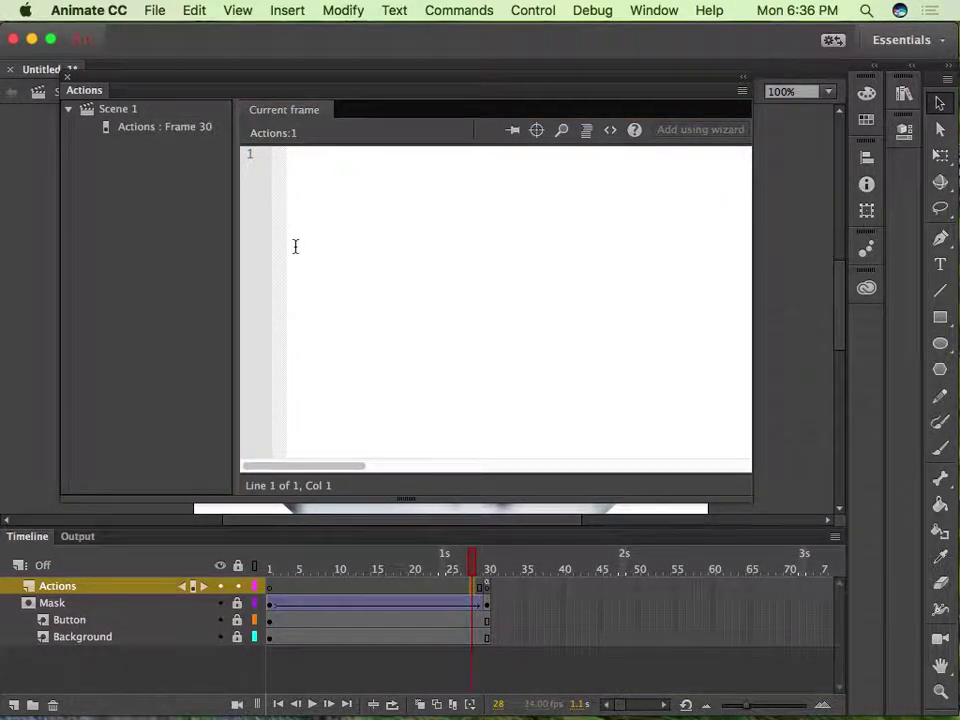
pyautogui.click(489, 565)
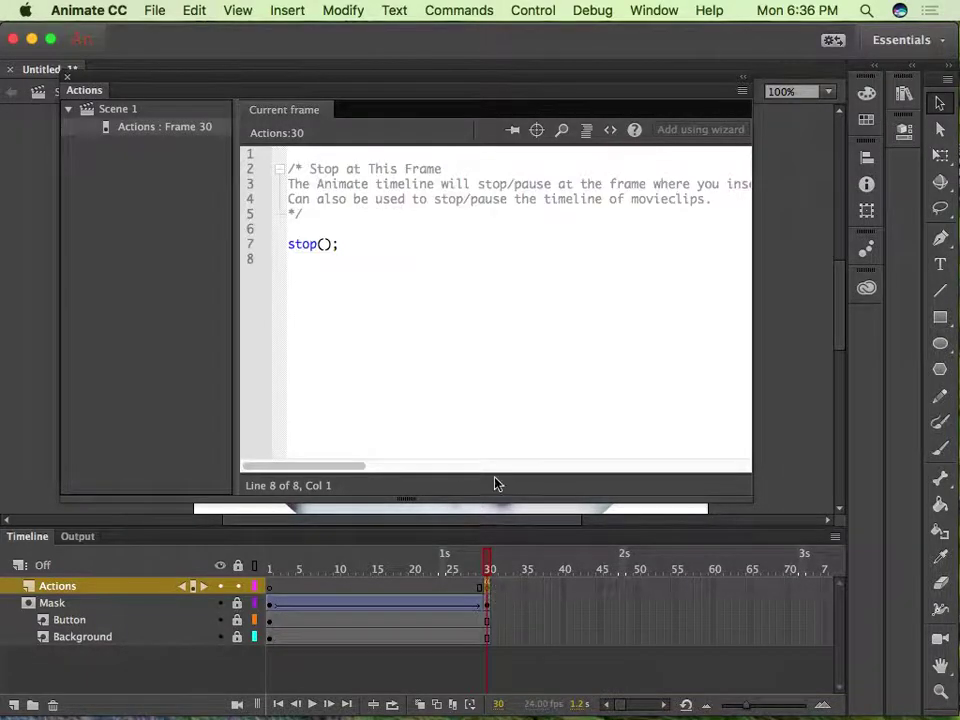
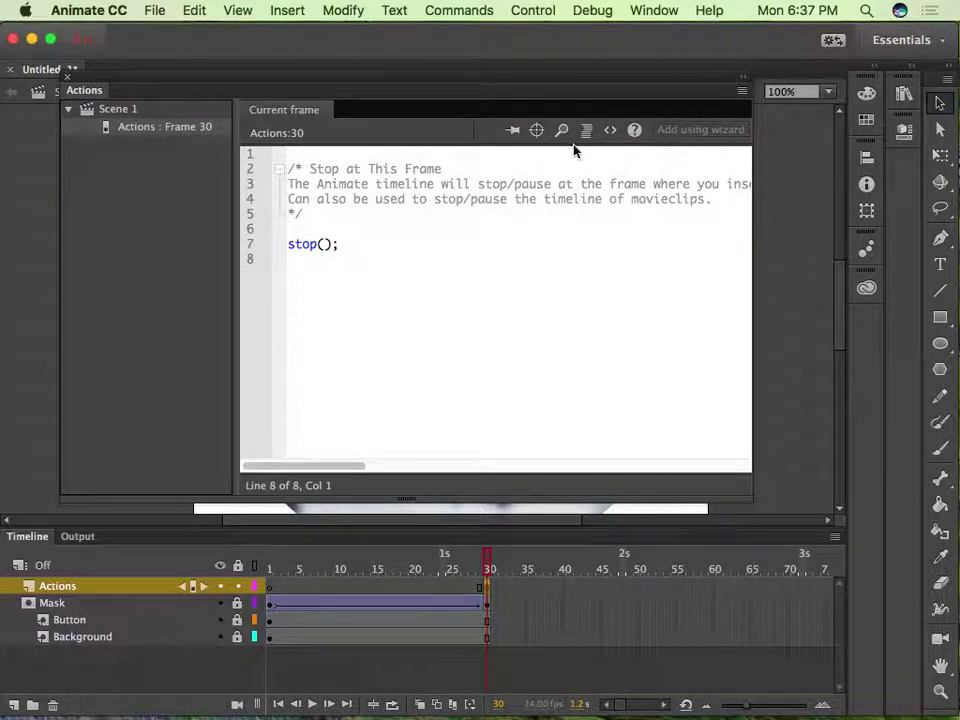
pyautogui.click(68, 75)
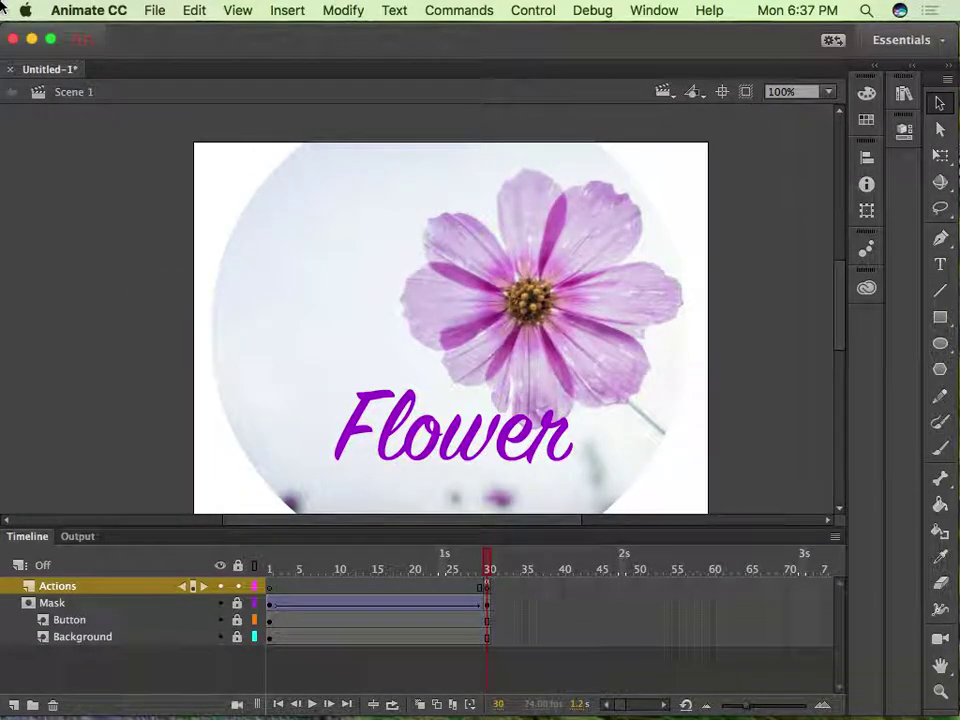
# - Test the movie three times to watch the mask animation stop at its last frame, closing each preview
pyautogui.click(540, 10)
pyautogui.click(535, 180)
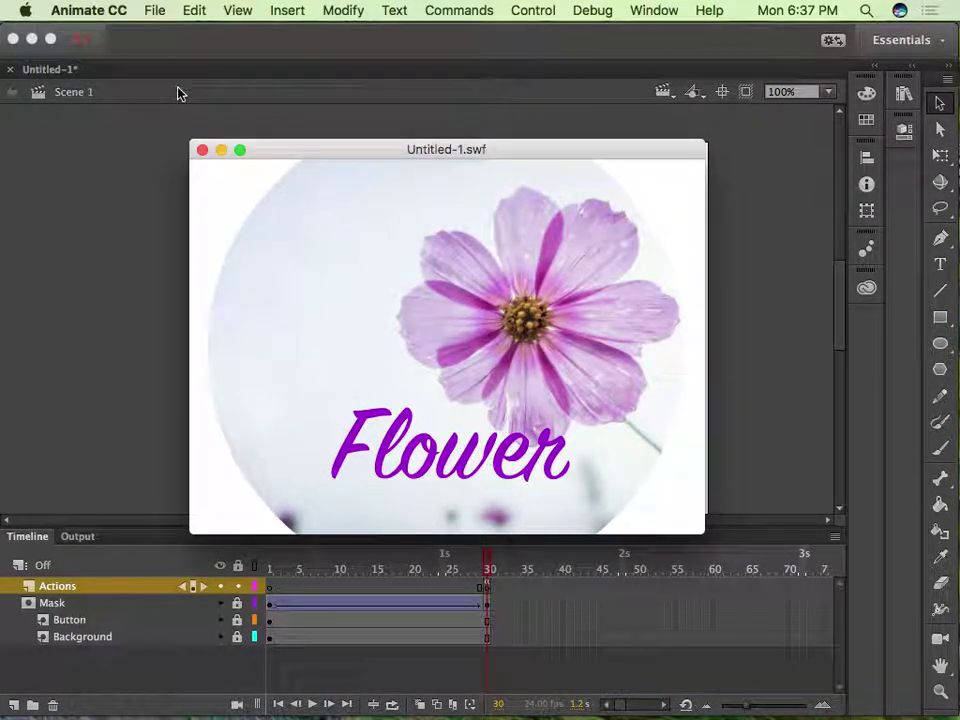
pyautogui.click(203, 151)
pyautogui.click(533, 10)
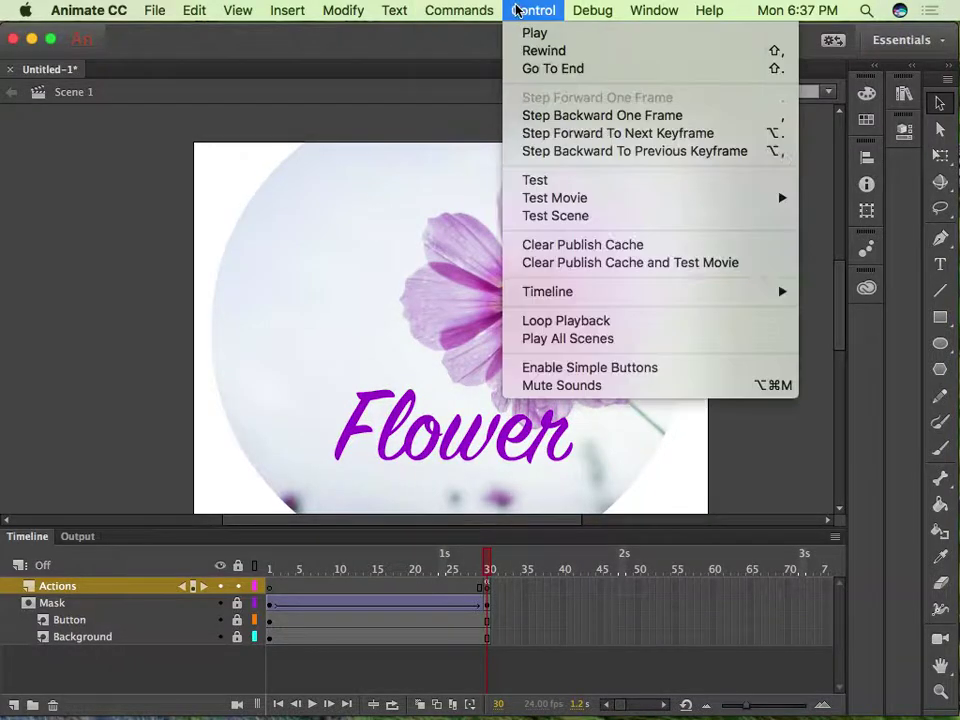
pyautogui.click(540, 179)
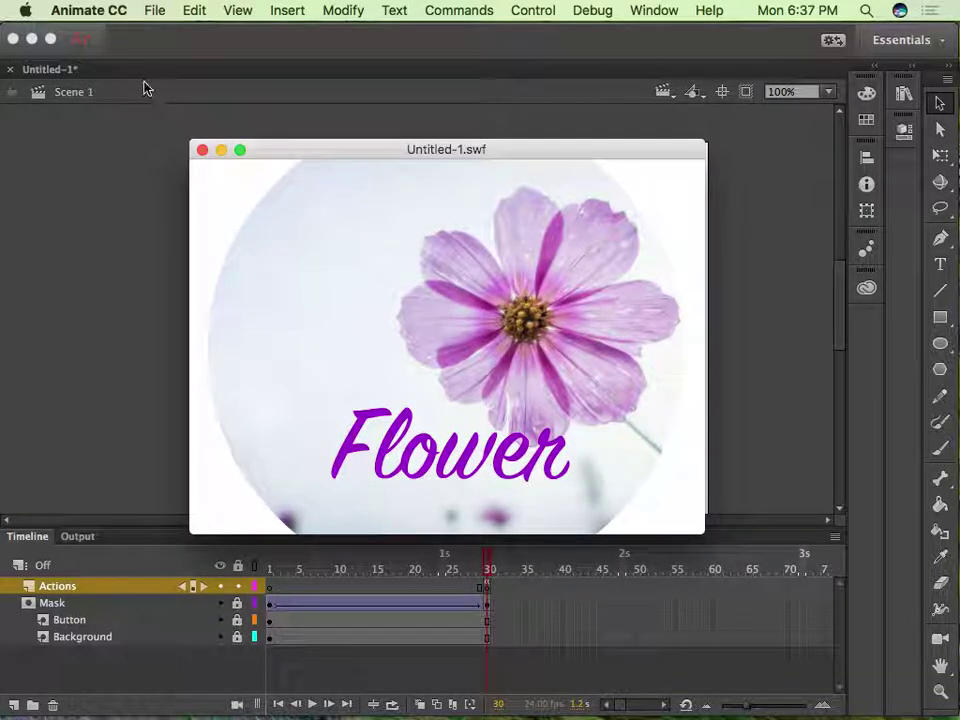
pyautogui.click(202, 150)
pyautogui.click(533, 10)
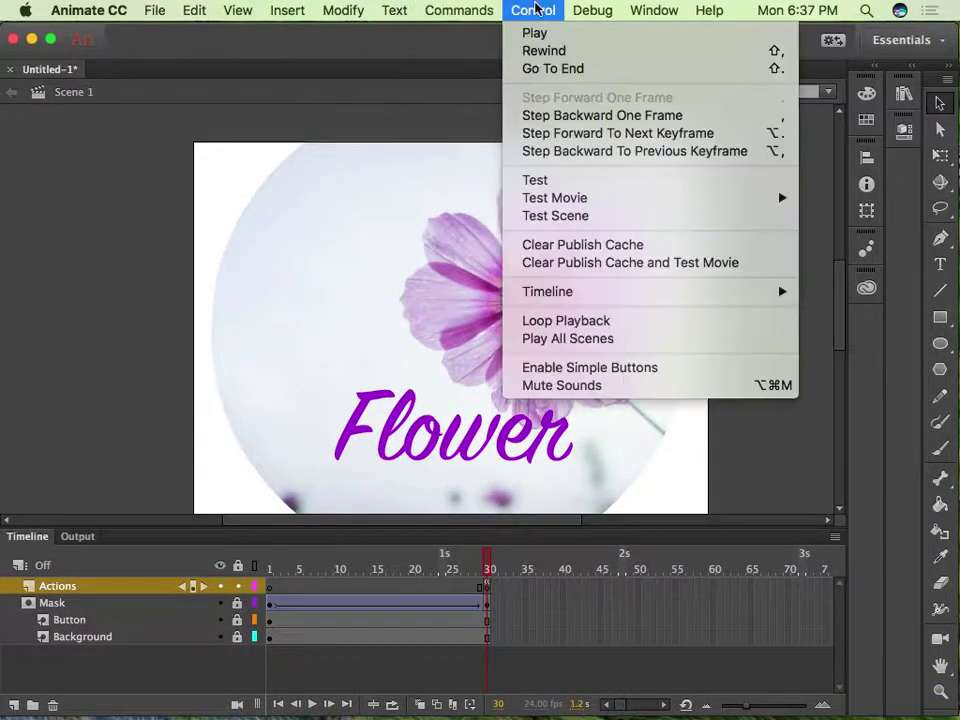
pyautogui.click(576, 181)
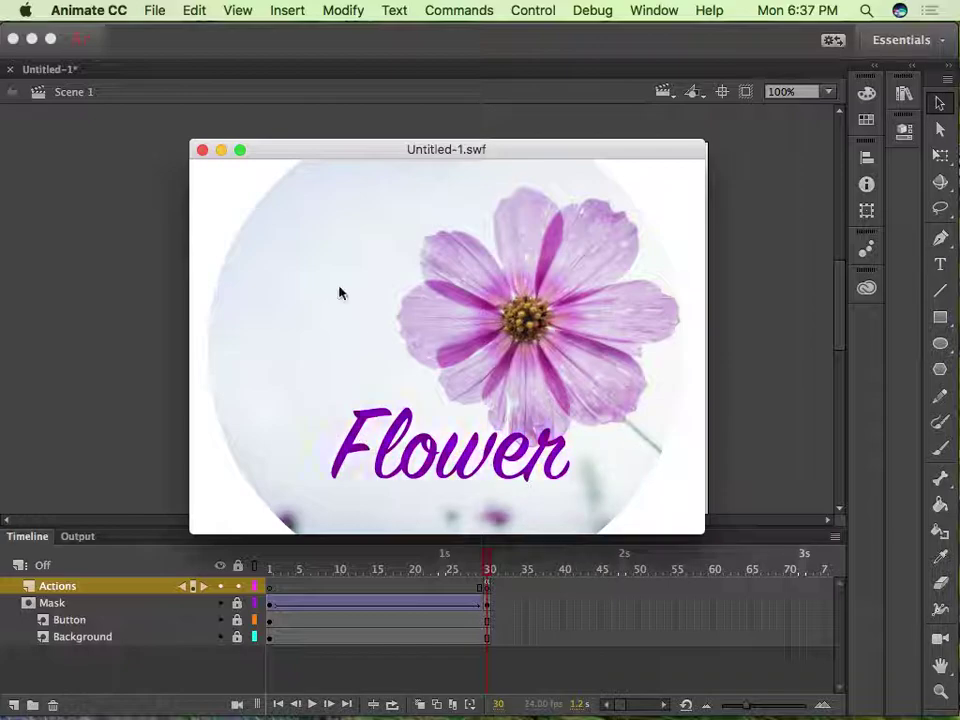
pyautogui.click(201, 150)
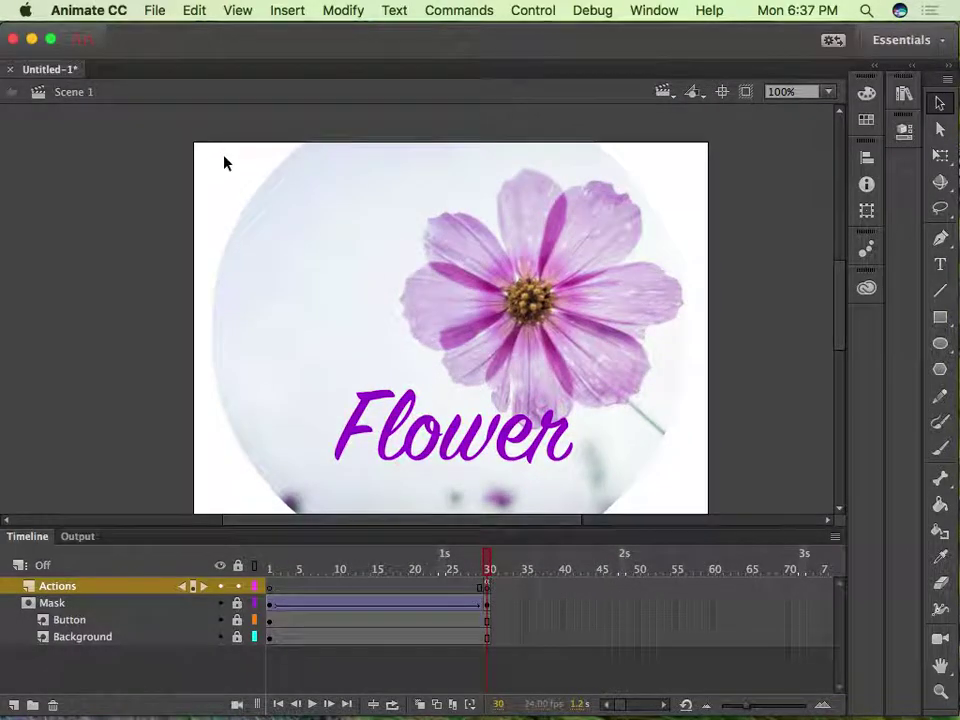
# - Add a new layer between the Actions and Mask layers and name it Back
pyautogui.hscroll(-5, 190, 270)
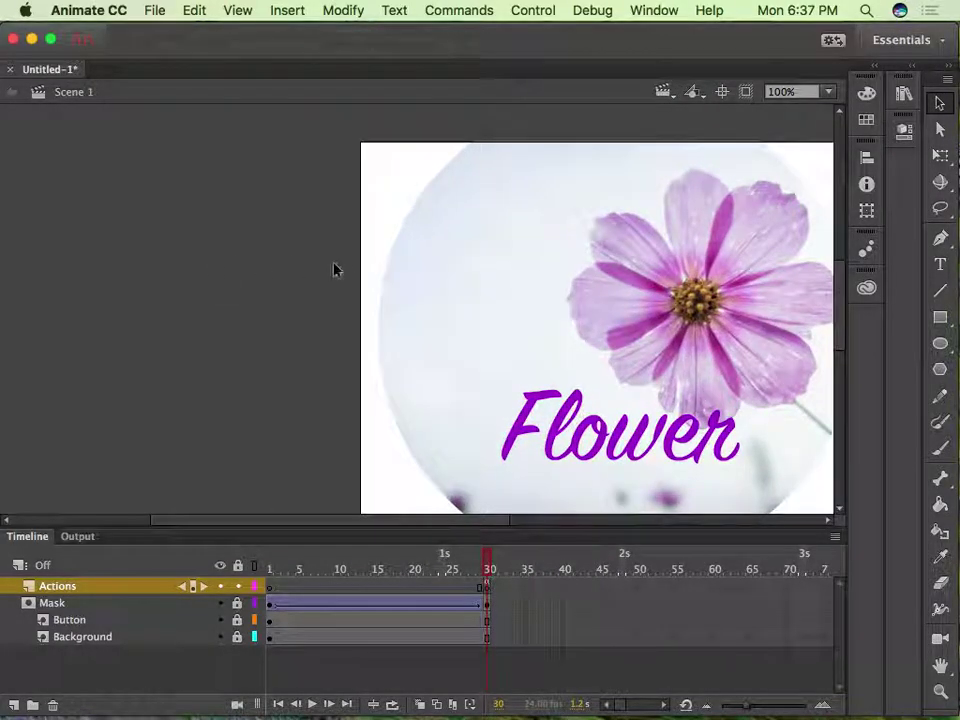
pyautogui.hscroll(12, 302, 268)
pyautogui.hscroll(-10, 333, 271)
pyautogui.moveTo(581, 357); pyautogui.dragTo(677, 328)
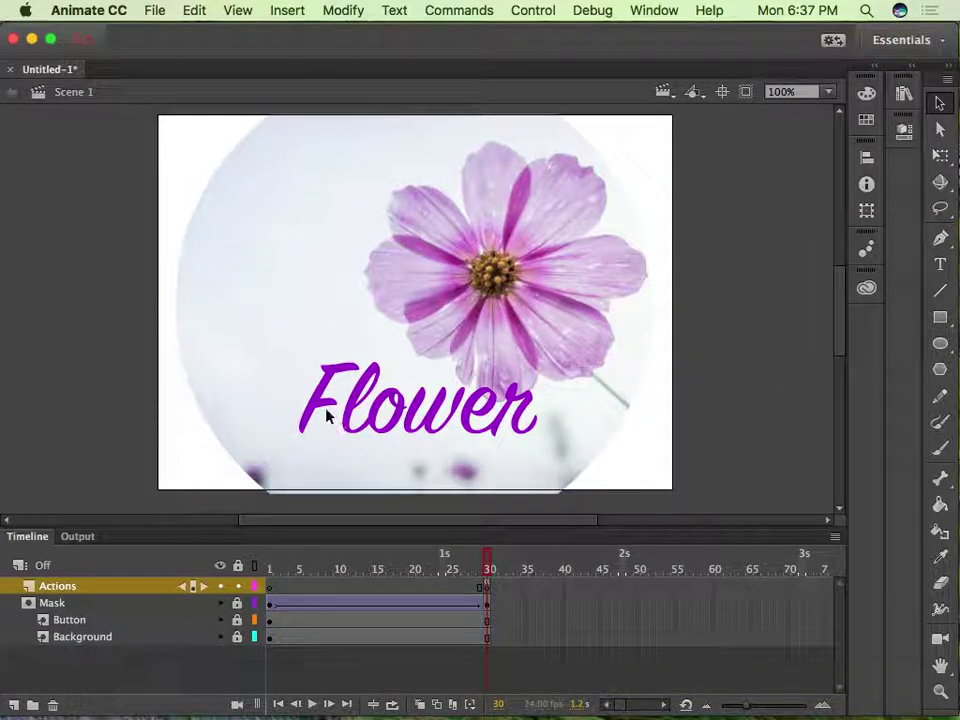
pyautogui.click(13, 705)
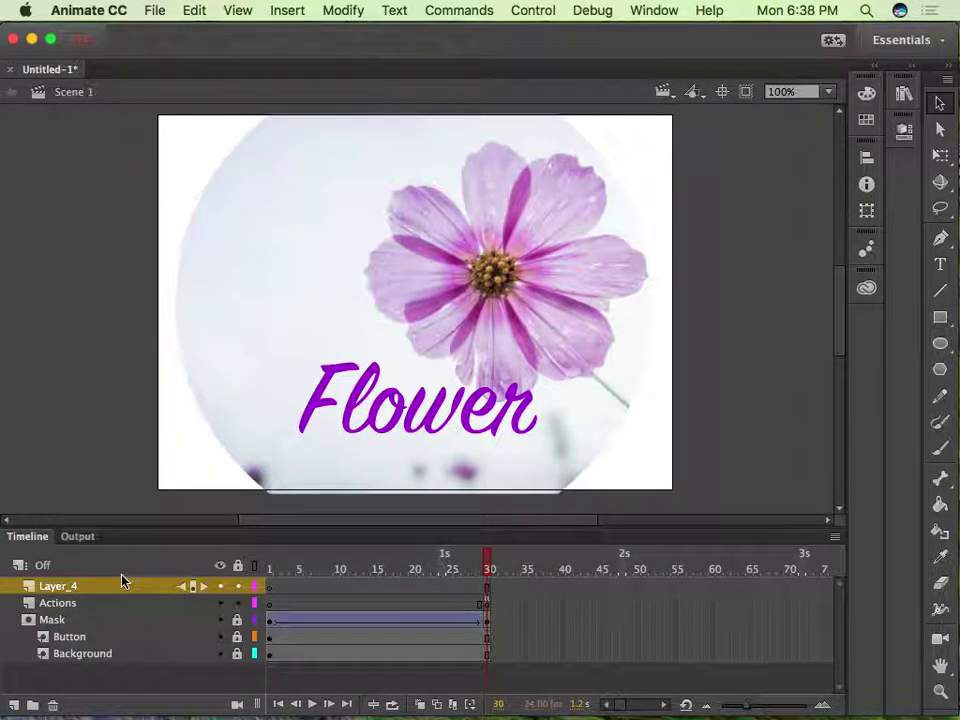
pyautogui.moveTo(36, 586); pyautogui.dragTo(70, 594)
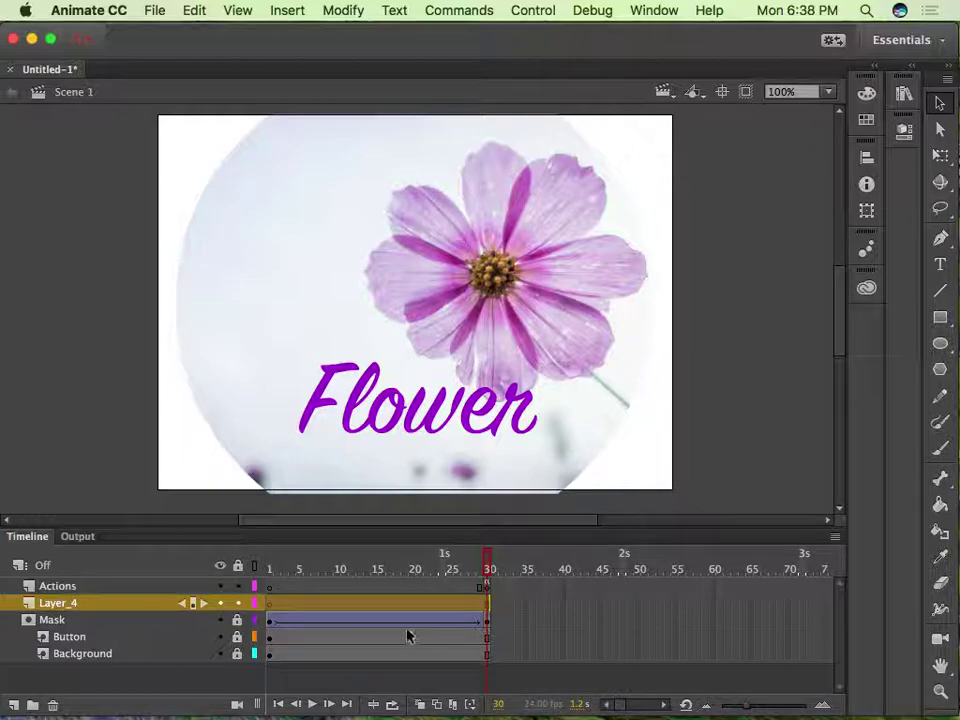
pyautogui.doubleClick(57, 604)
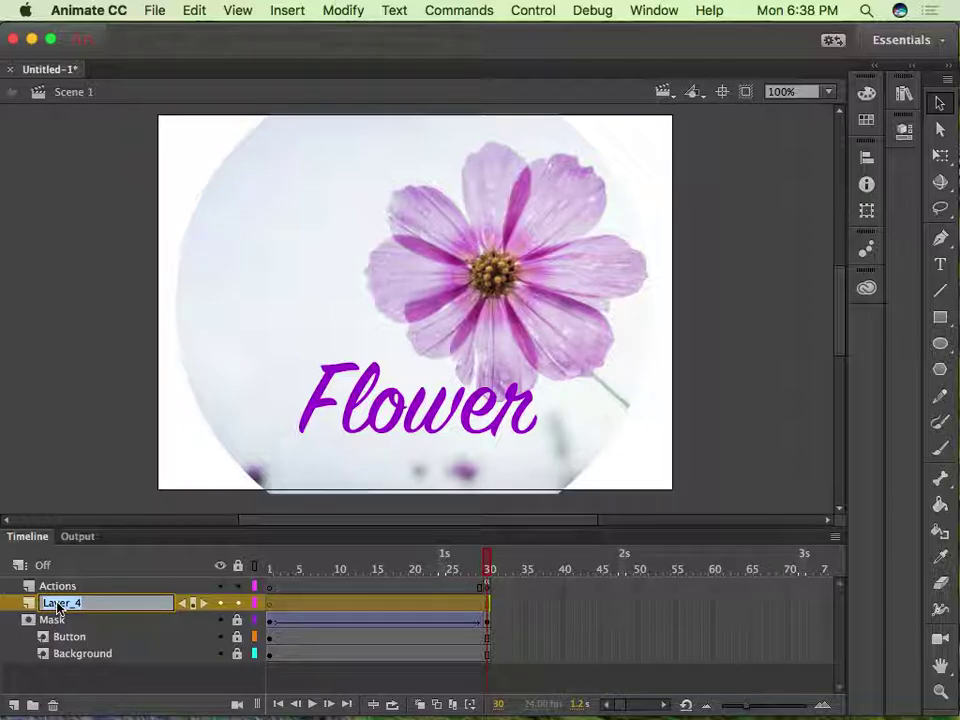
pyautogui.write('BACK')
pyautogui.press('BackSpace')
pyautogui.press('Return')
# - Insert a keyframe at frame 30 of the Back layer and keep the playhead on that frame
pyautogui.click(487, 586)
pyautogui.click(487, 603)
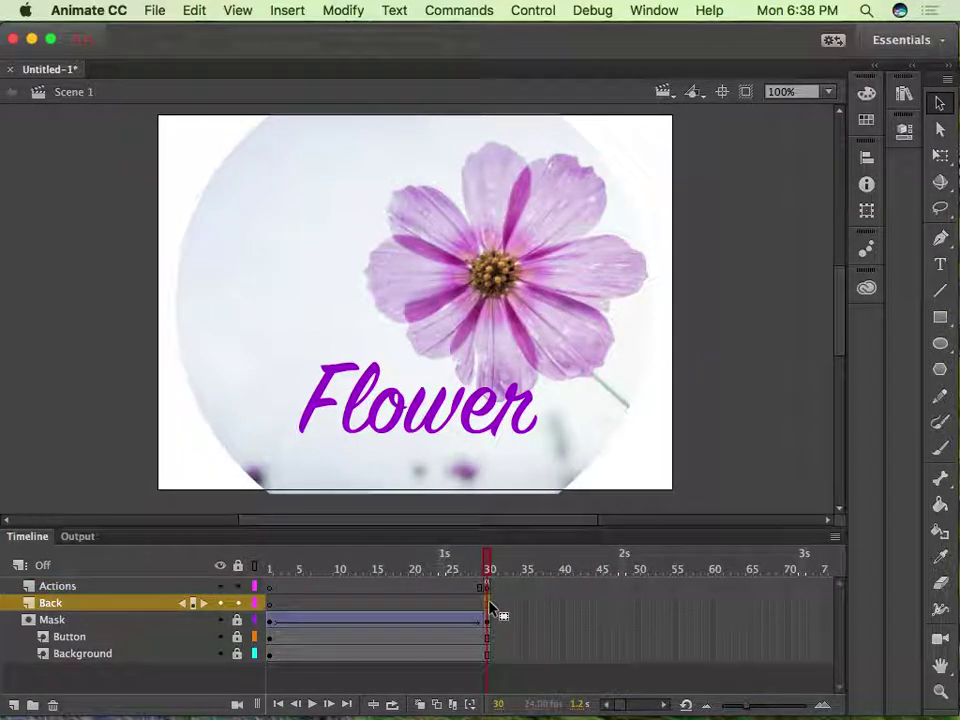
pyautogui.moveTo(491, 571)
pyautogui.mouseDown()
pyautogui.moveTo(461, 566)
pyautogui.moveTo(488, 561)
pyautogui.mouseUp()
pyautogui.moveTo(485, 568); pyautogui.dragTo(459, 569)
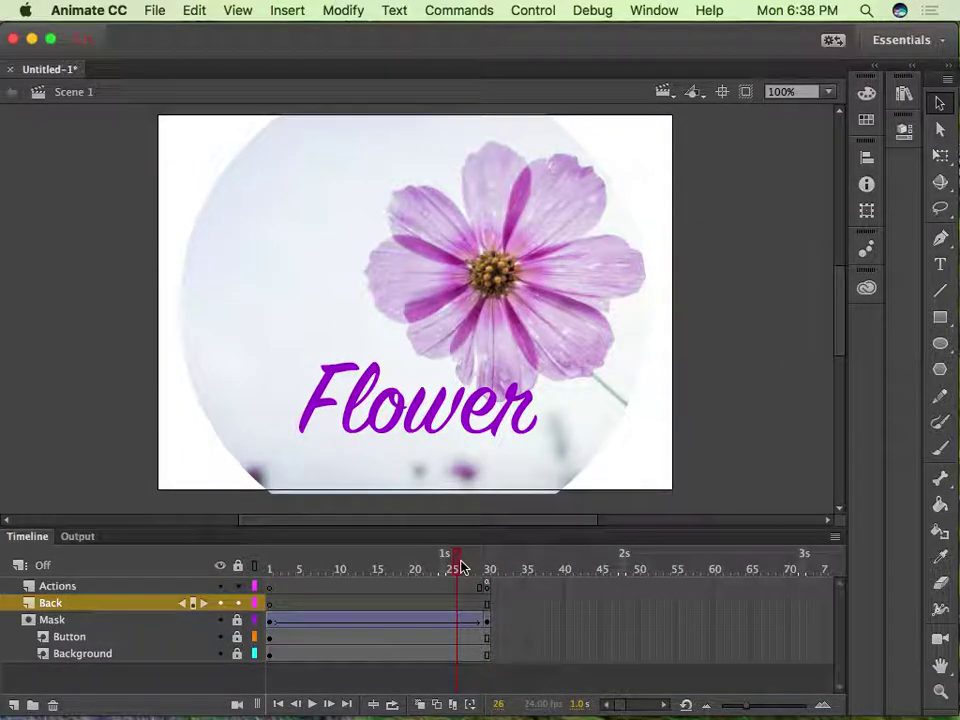
pyautogui.click(487, 568)
pyautogui.rightClick(488, 606)
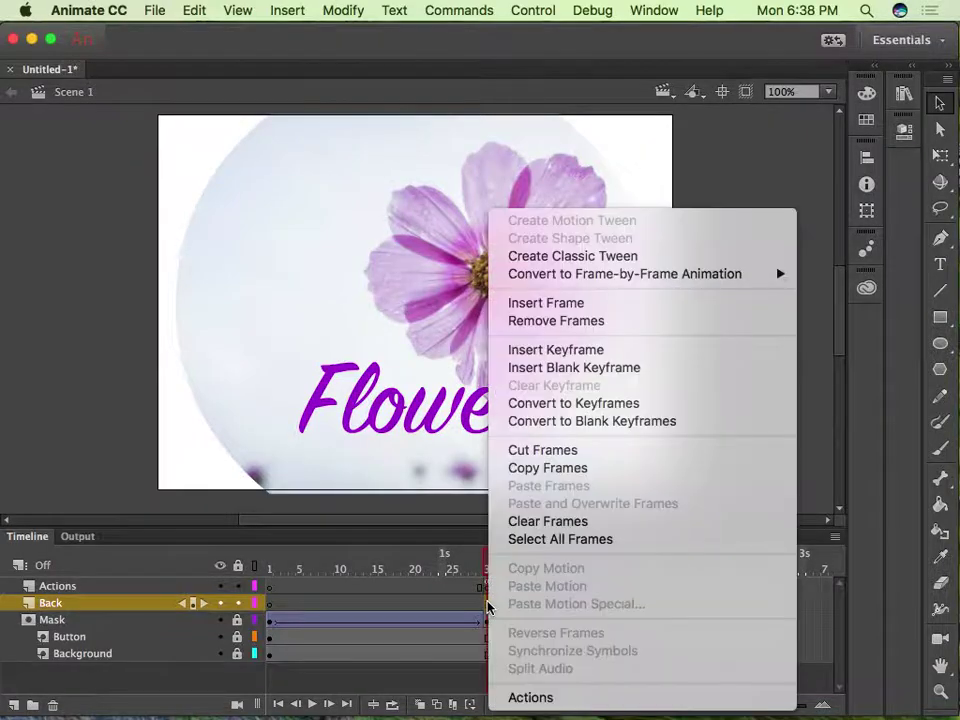
pyautogui.click(600, 349)
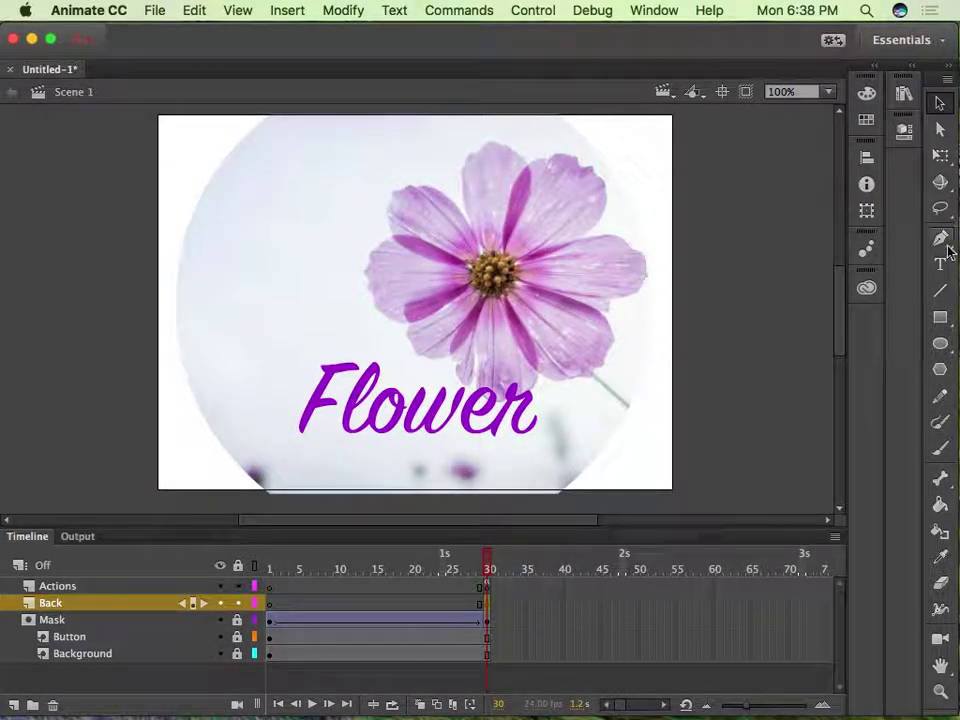
pyautogui.click(475, 560)
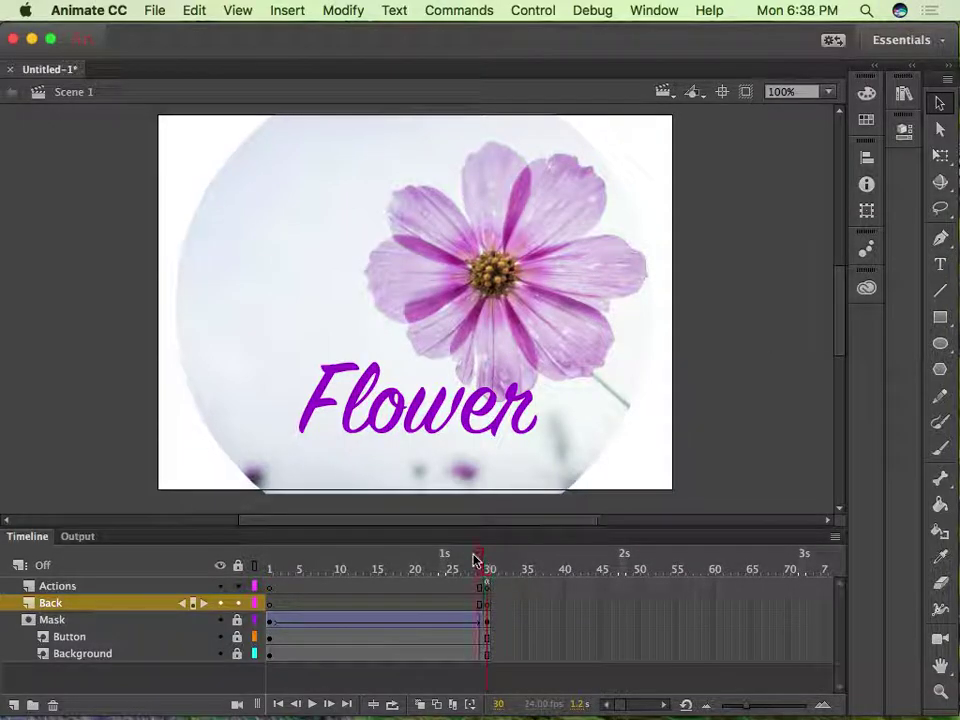
pyautogui.click(486, 568)
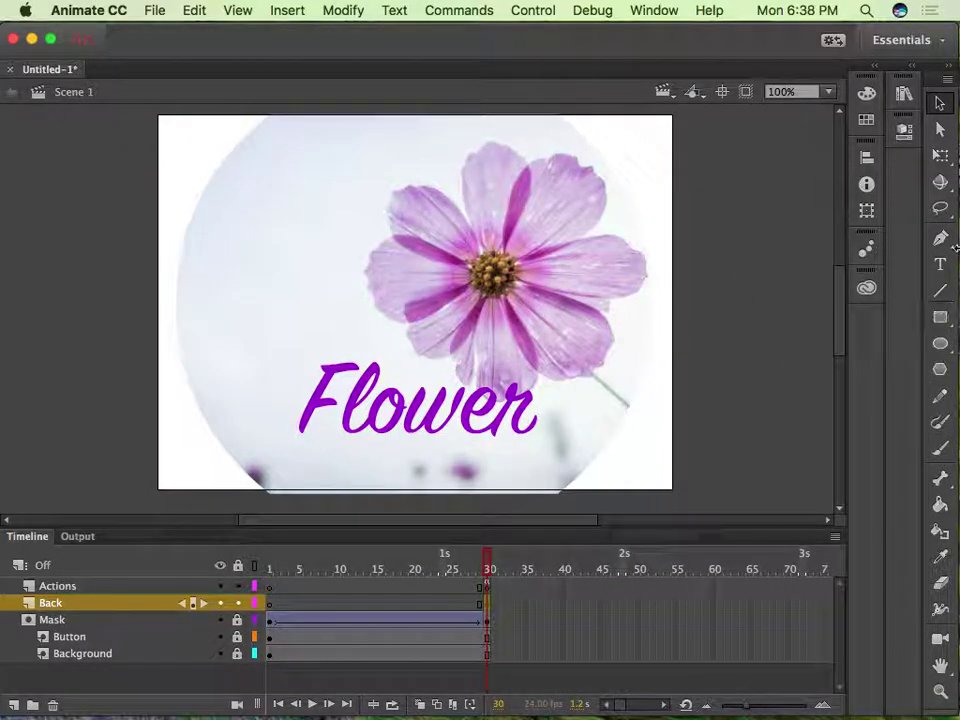
# - Add a static text box about 273 px wide over the Flower title, reading "<Back"
pyautogui.click(942, 264)
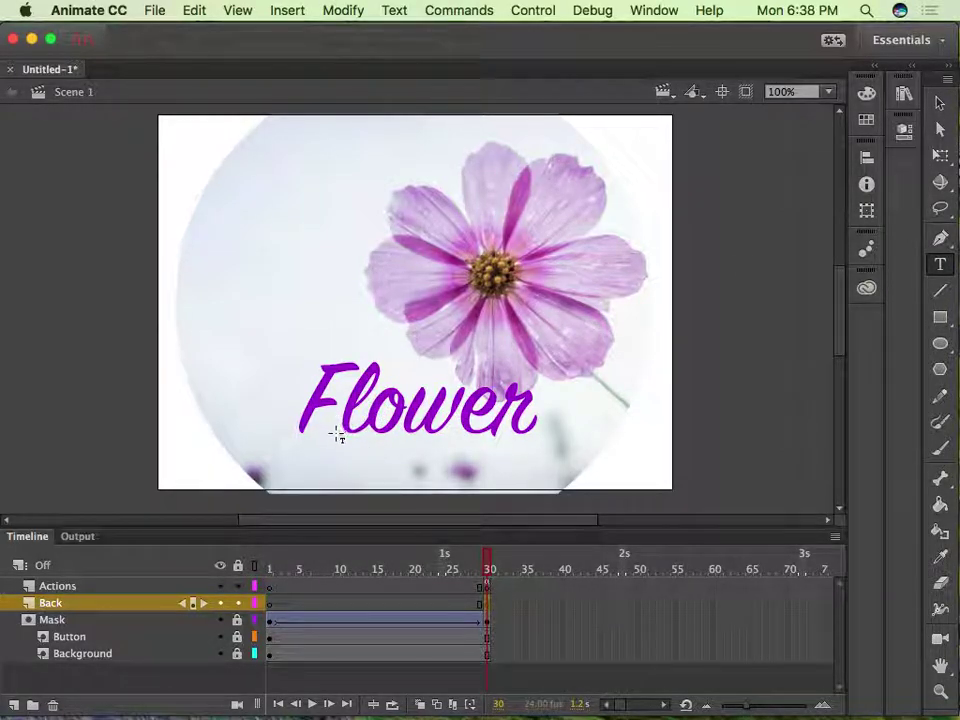
pyautogui.moveTo(335, 440)
pyautogui.mouseDown()
pyautogui.moveTo(381, 458)
pyautogui.moveTo(590, 472)
pyautogui.mouseUp()
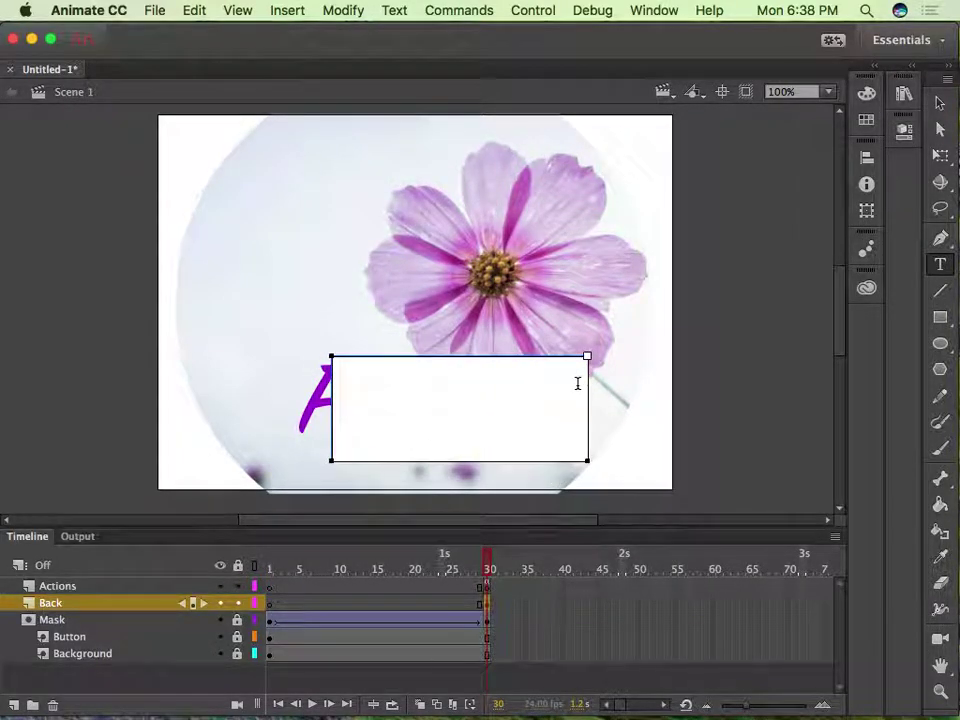
pyautogui.write('<Back')
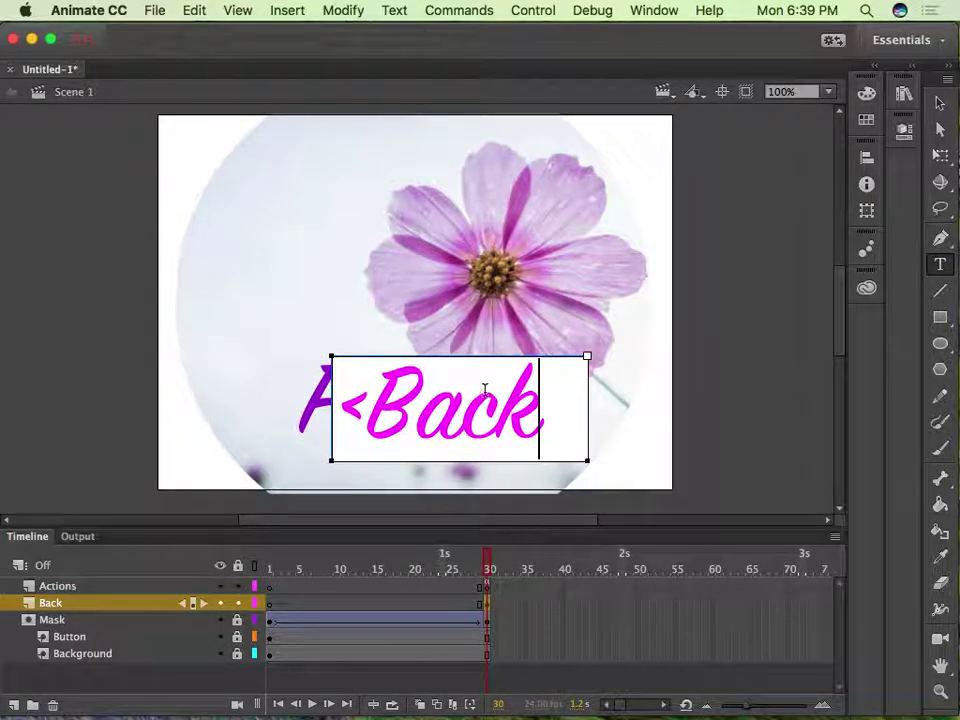
# - Change the font family of the whole "<Back" text to Franklin Gothic
pyautogui.press('super+a')
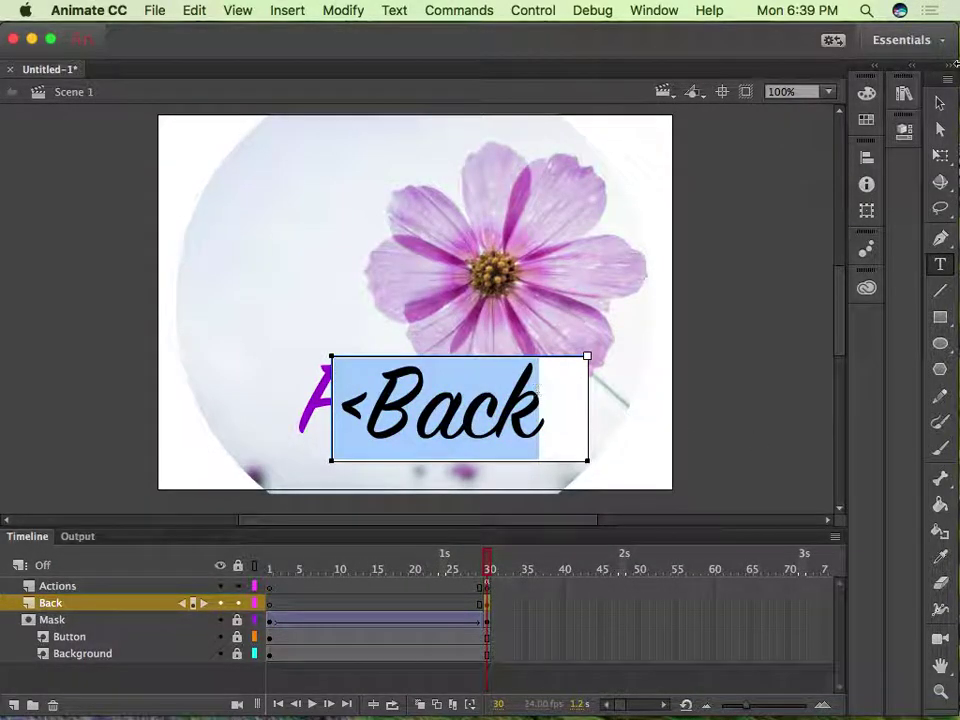
pyautogui.click(904, 135)
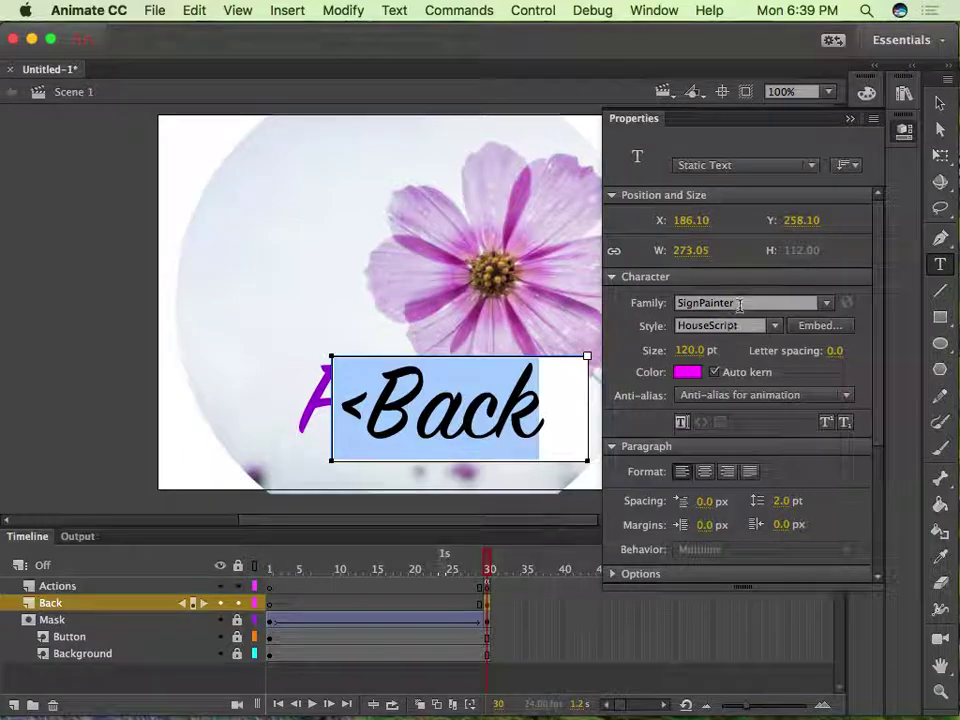
pyautogui.click(826, 303)
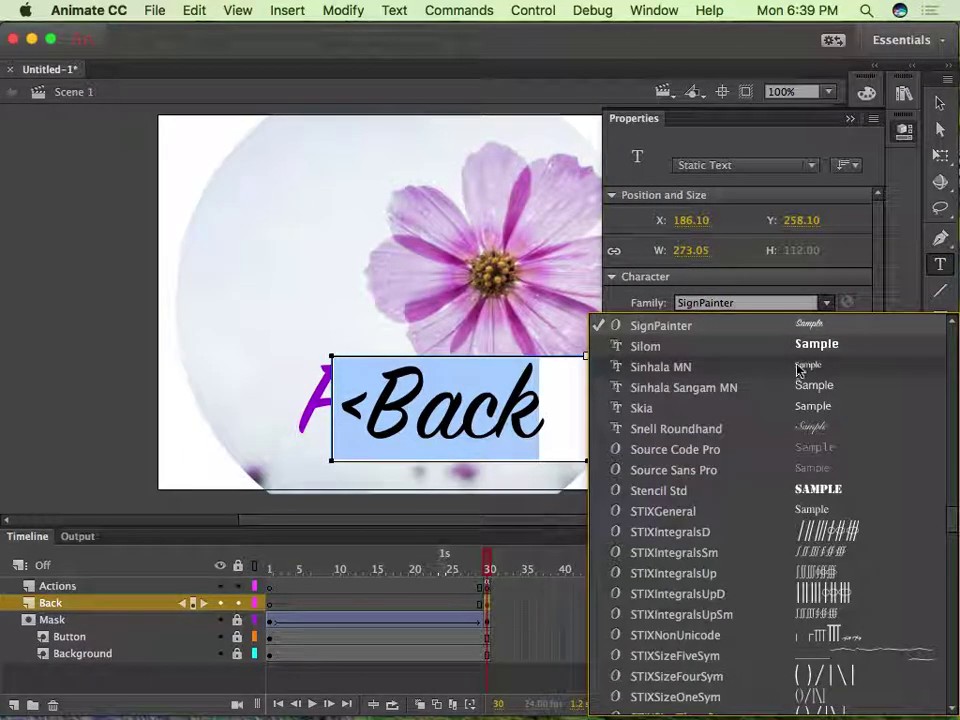
pyautogui.scroll(7, 775, 450)
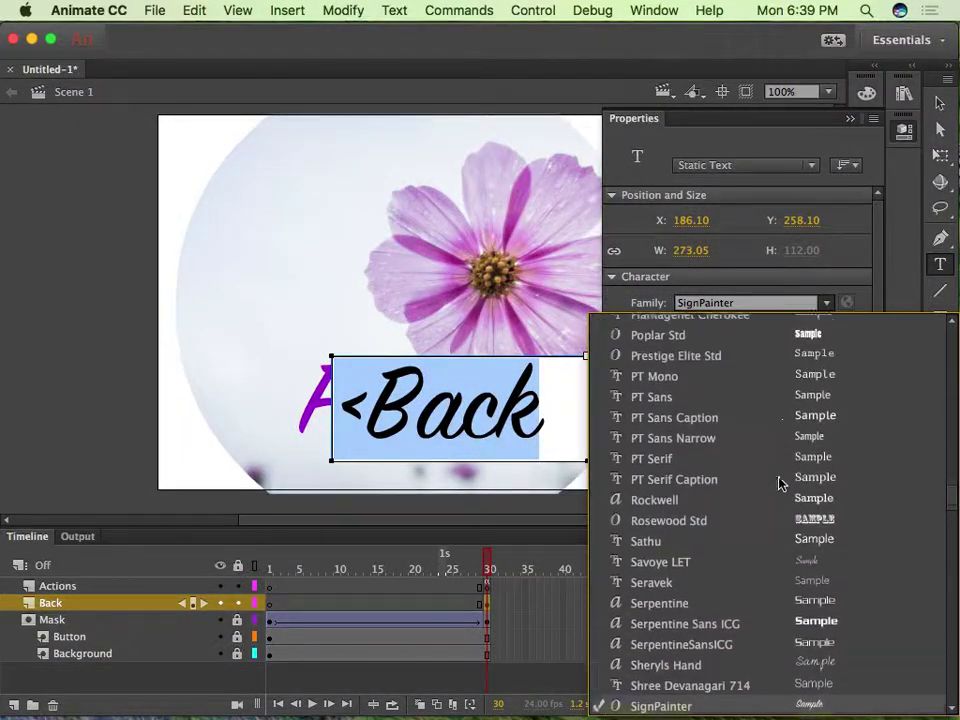
pyautogui.scroll(11, 760, 400)
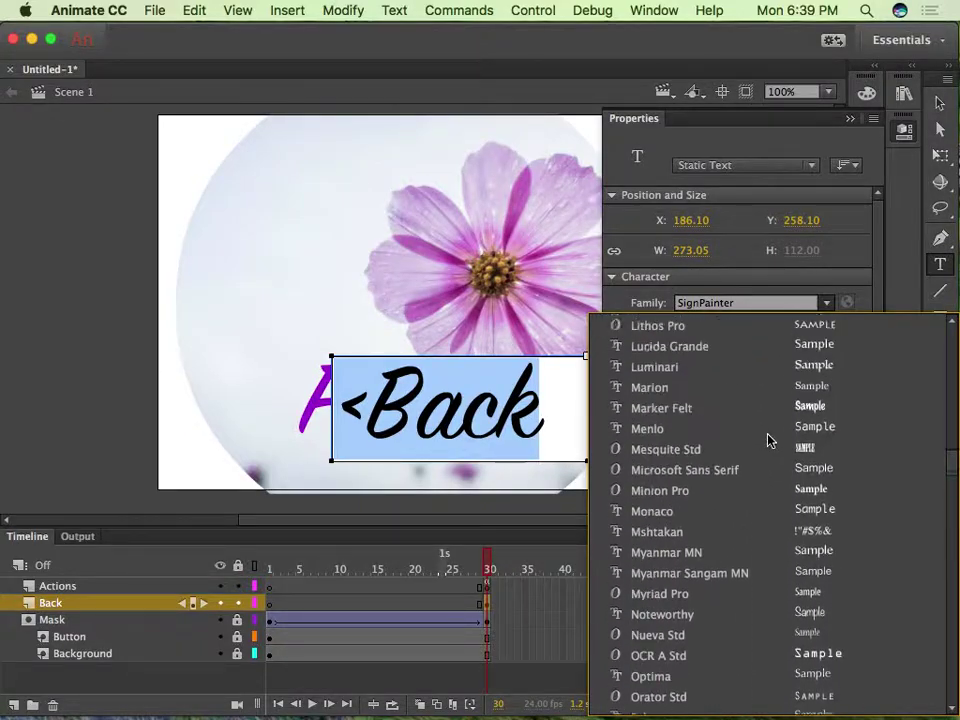
pyautogui.scroll(4, 713, 432)
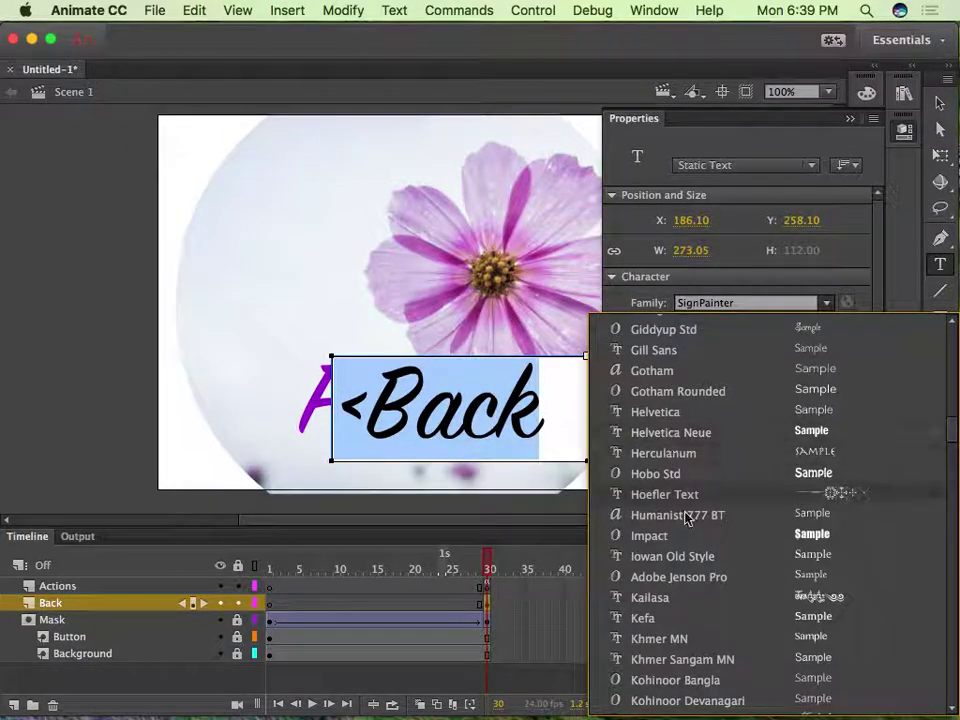
pyautogui.scroll(4, 692, 566)
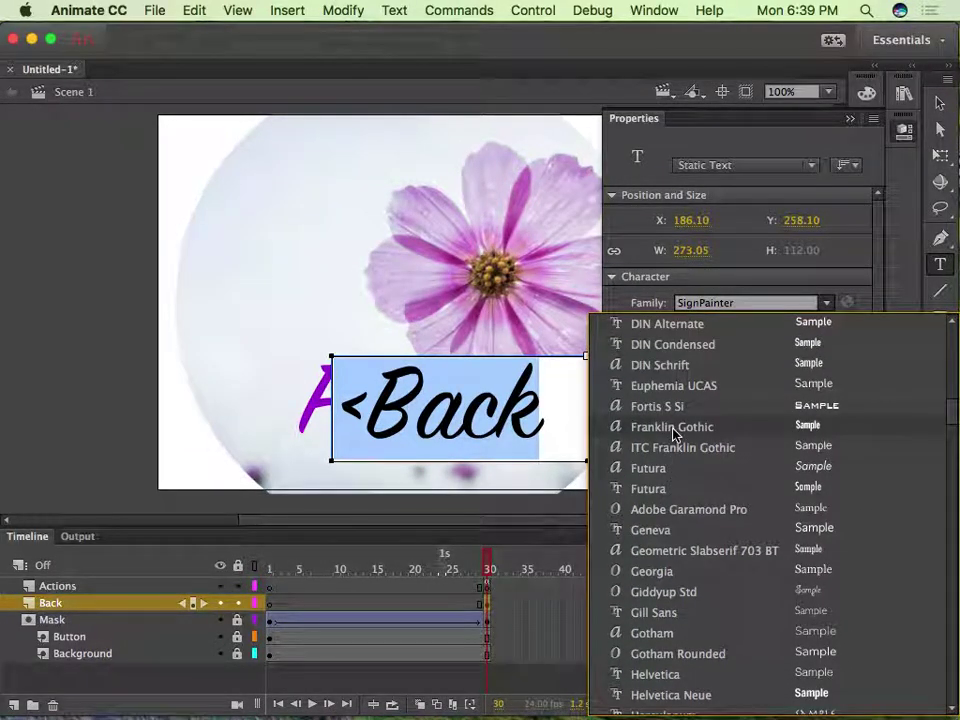
pyautogui.click(620, 427)
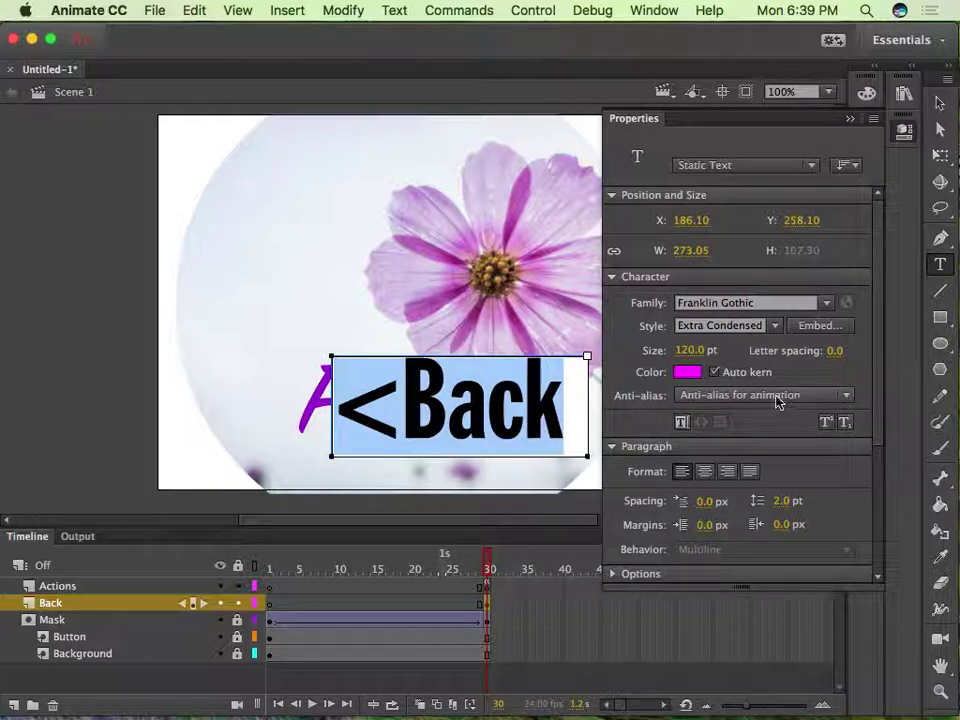
# - Set the "<Back" text size to 35 pt and move its text box beneath the Flower title
pyautogui.moveTo(721, 356); pyautogui.dragTo(635, 362)
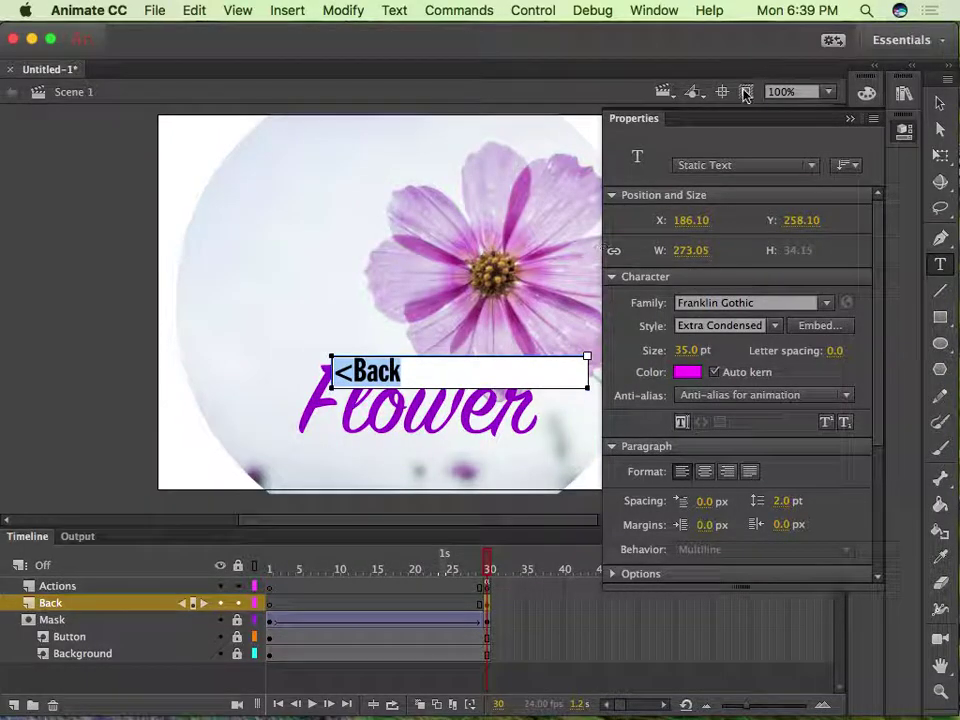
pyautogui.click(904, 130)
pyautogui.click(939, 104)
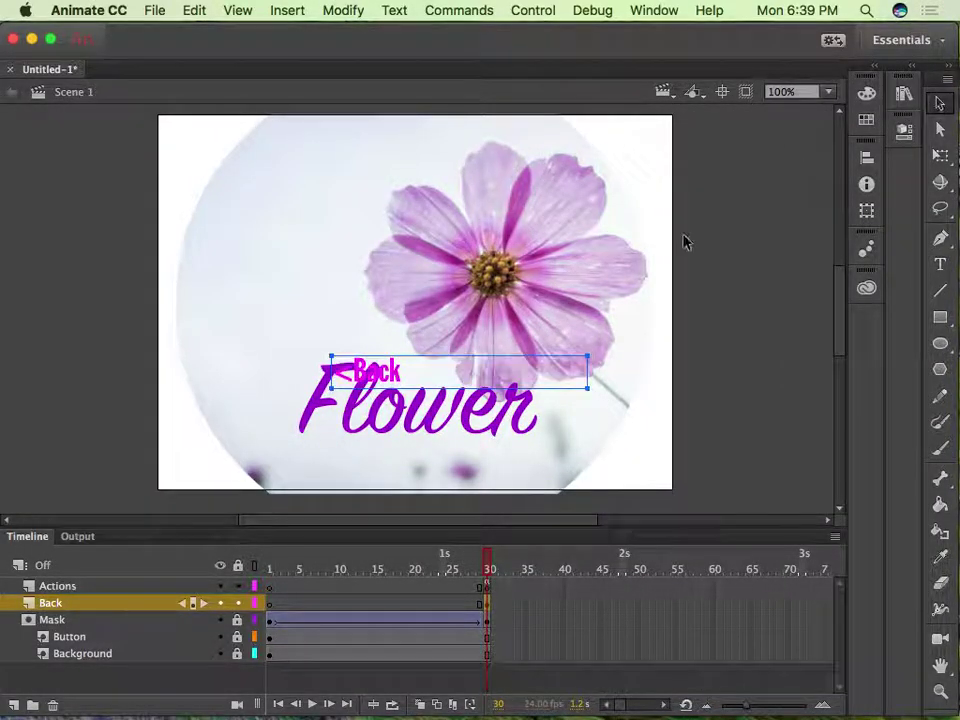
pyautogui.moveTo(373, 367); pyautogui.dragTo(443, 472)
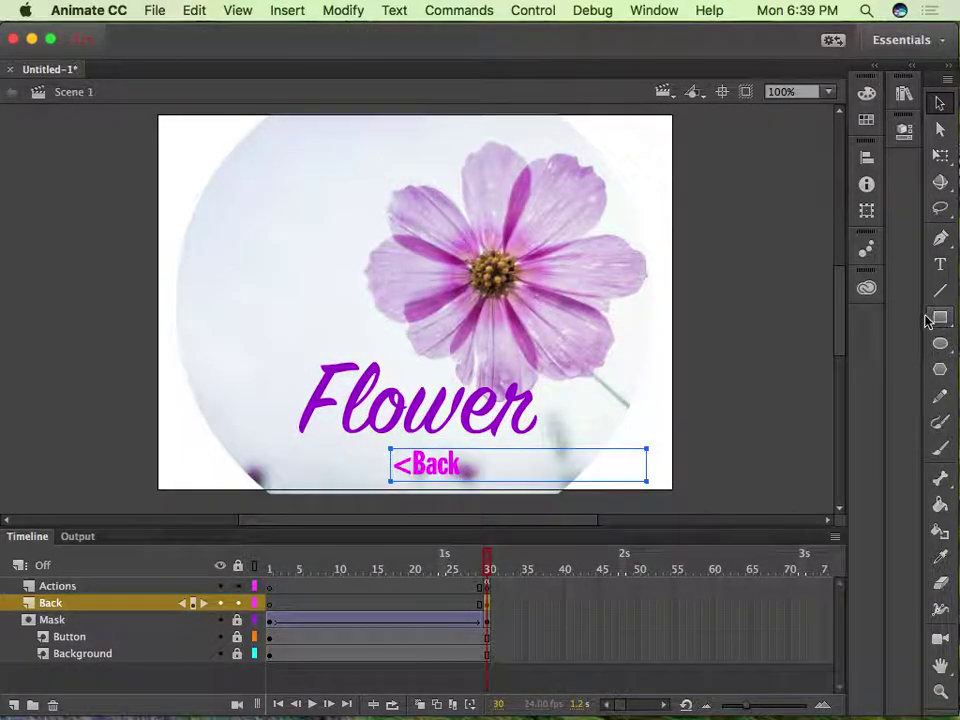
# - Center-align the "<Back" text within its box and move the box so it sits centered beneath the Flower title
pyautogui.doubleClick(425, 463)
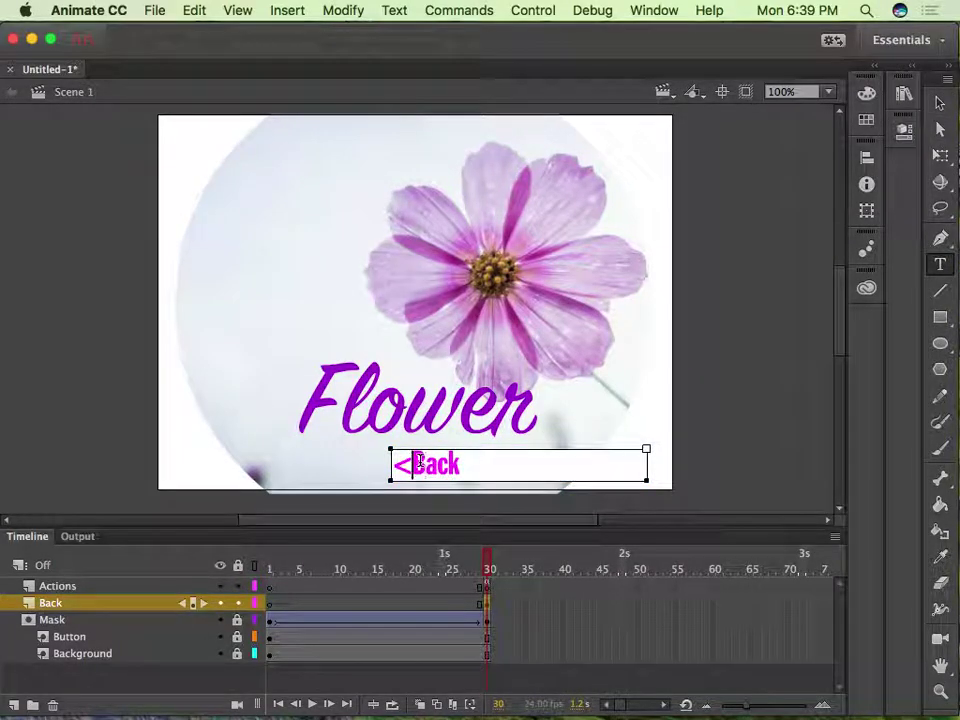
pyautogui.press('super+a')
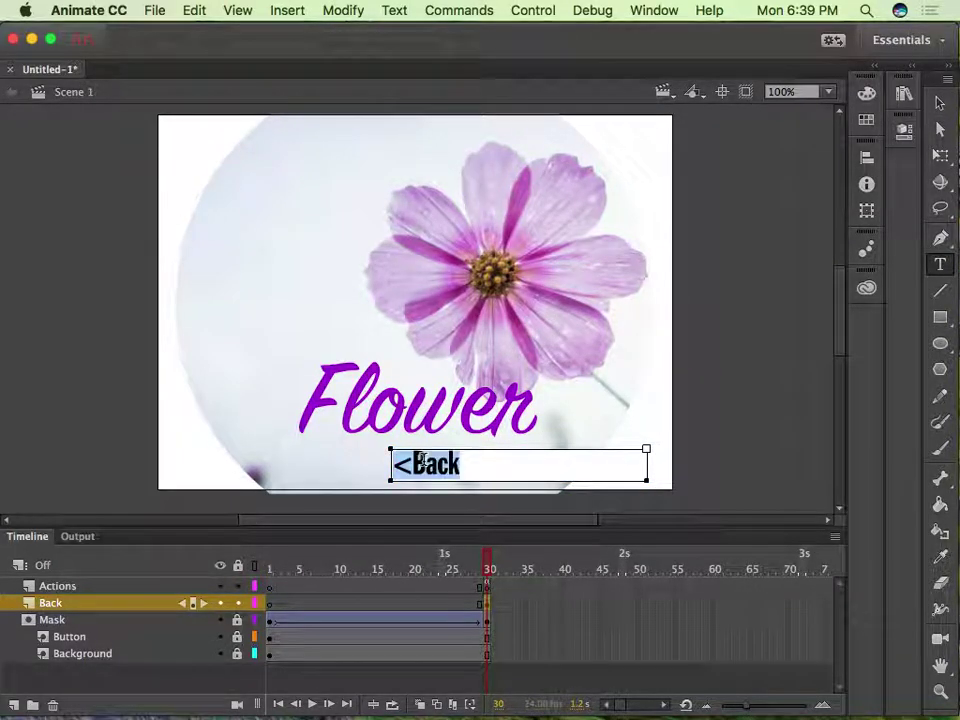
pyautogui.click(904, 133)
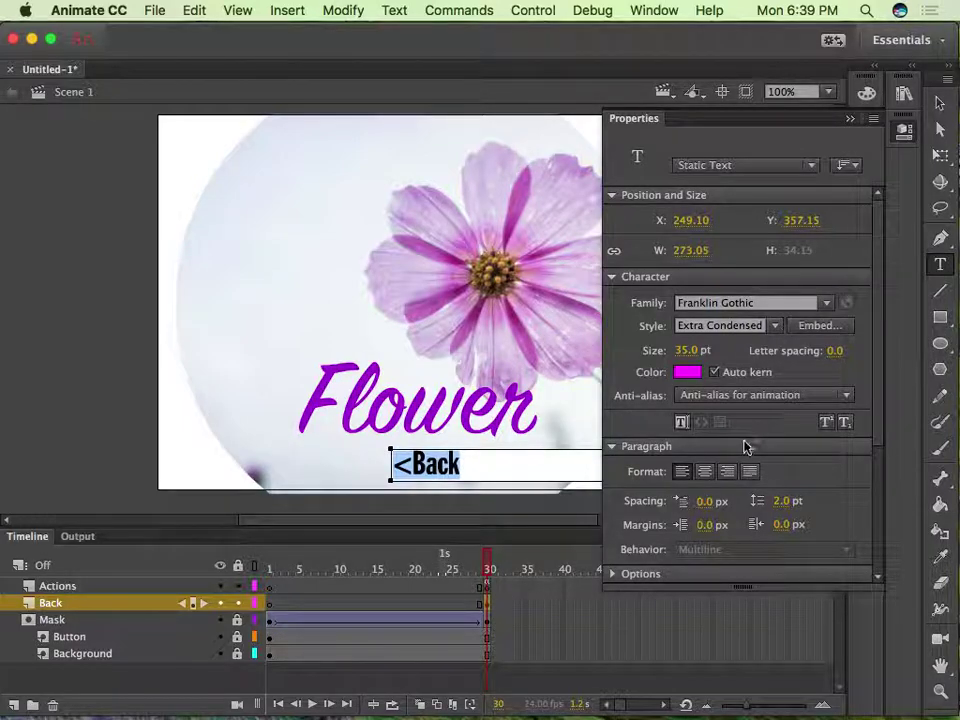
pyautogui.click(707, 472)
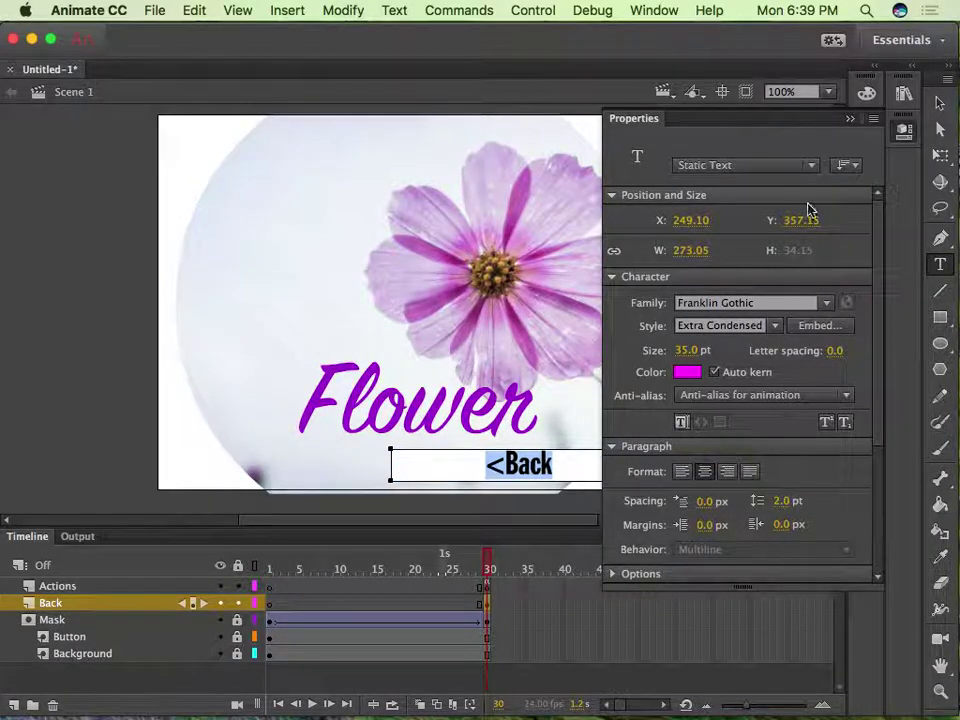
pyautogui.click(849, 119)
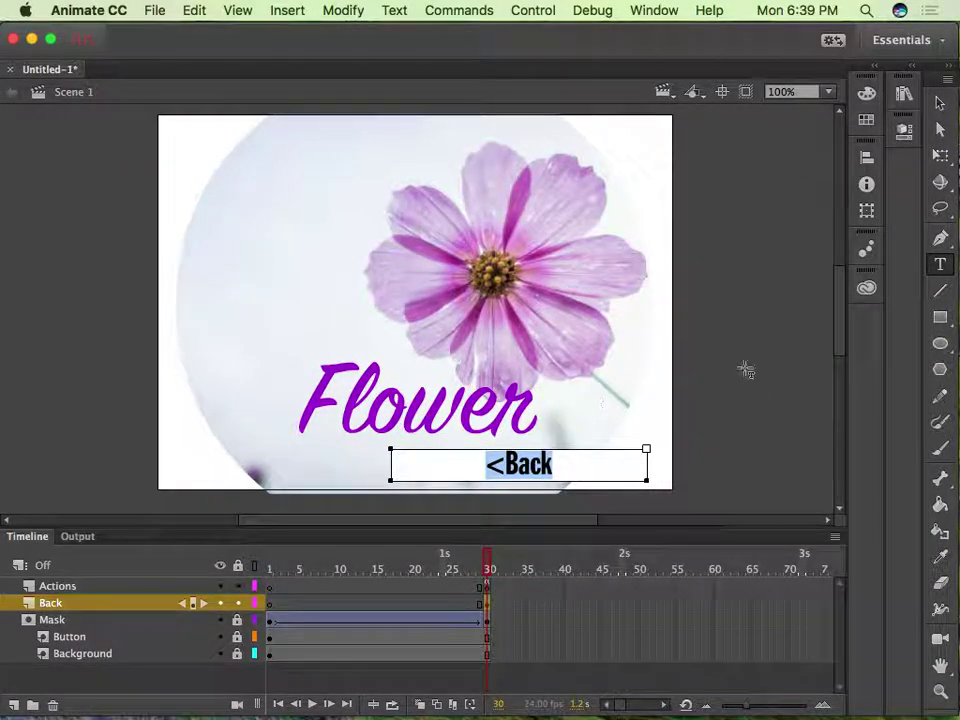
pyautogui.click(940, 102)
pyautogui.moveTo(542, 470); pyautogui.dragTo(437, 462)
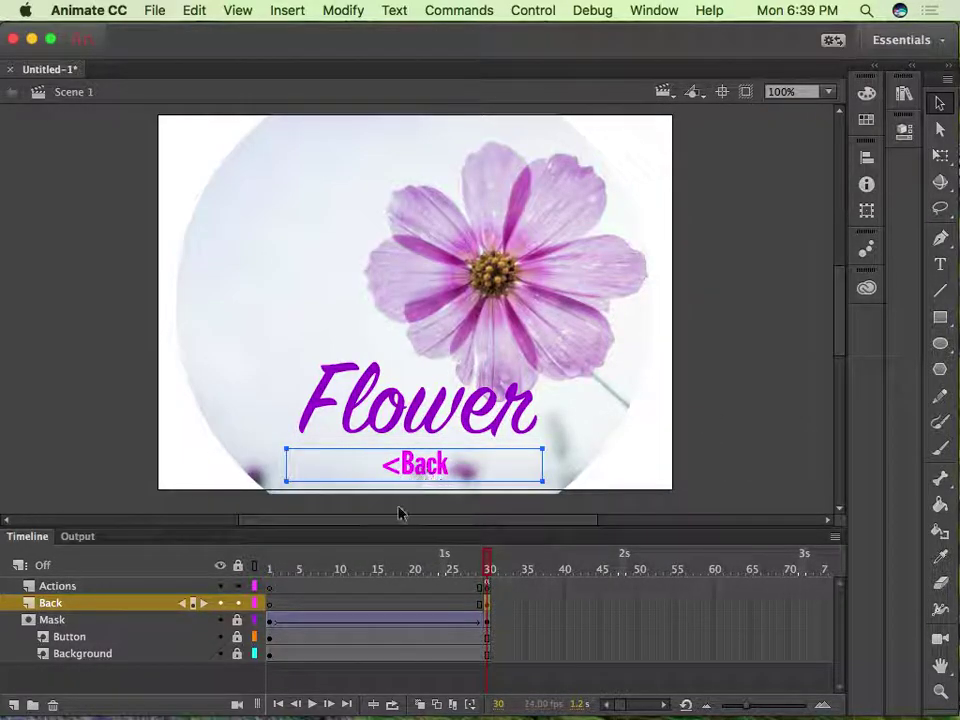
# - Convert the "<Back" text box to a Movie Clip symbol named Back
pyautogui.rightClick(440, 465)
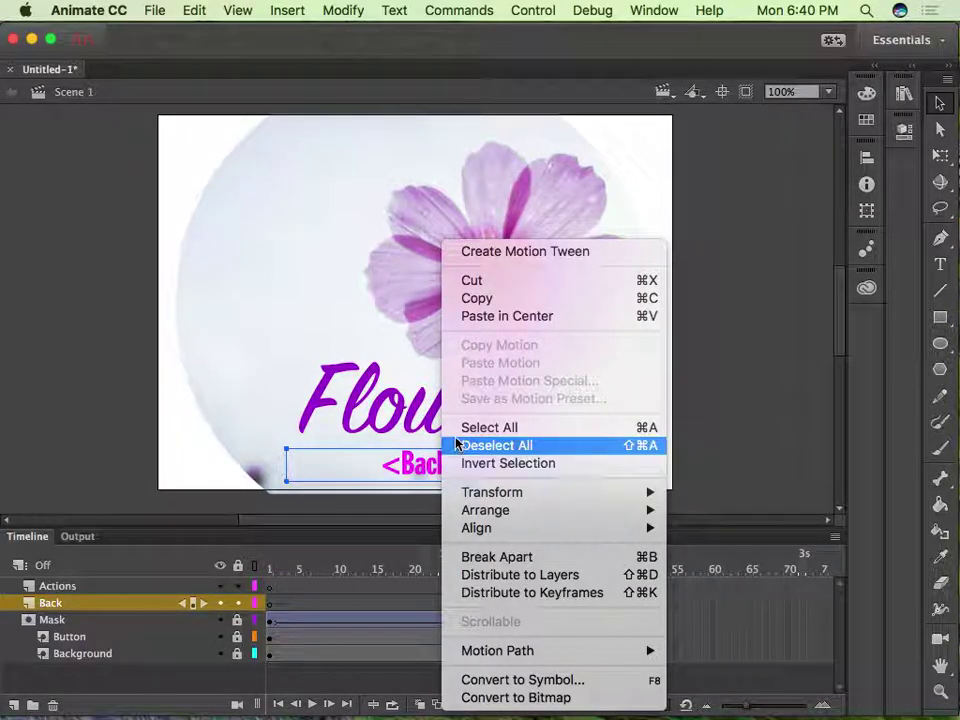
pyautogui.click(478, 618)
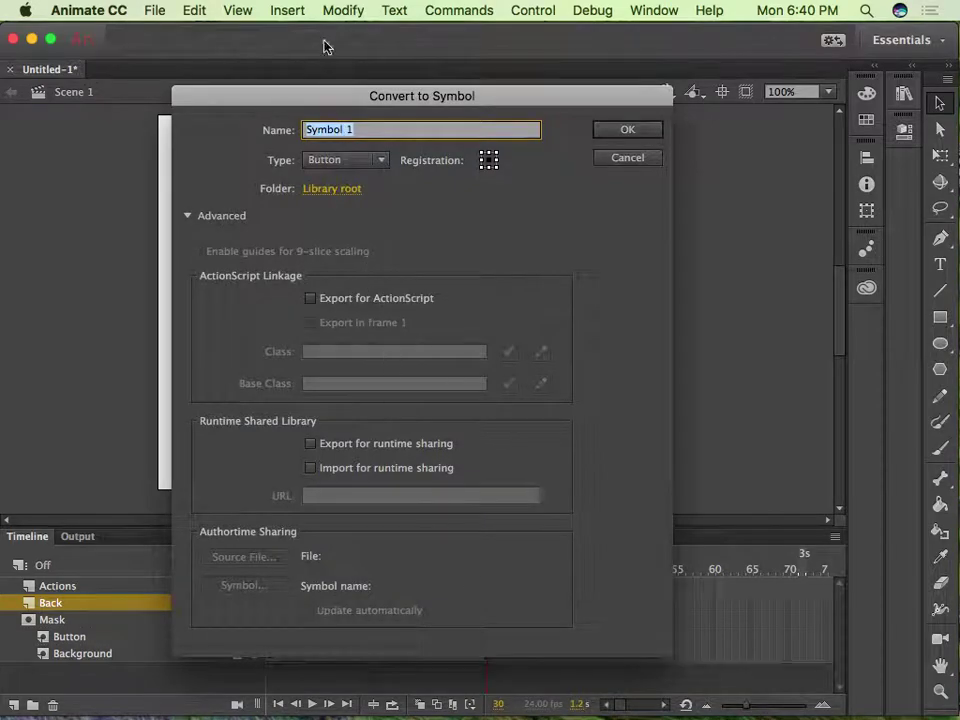
pyautogui.click(360, 165)
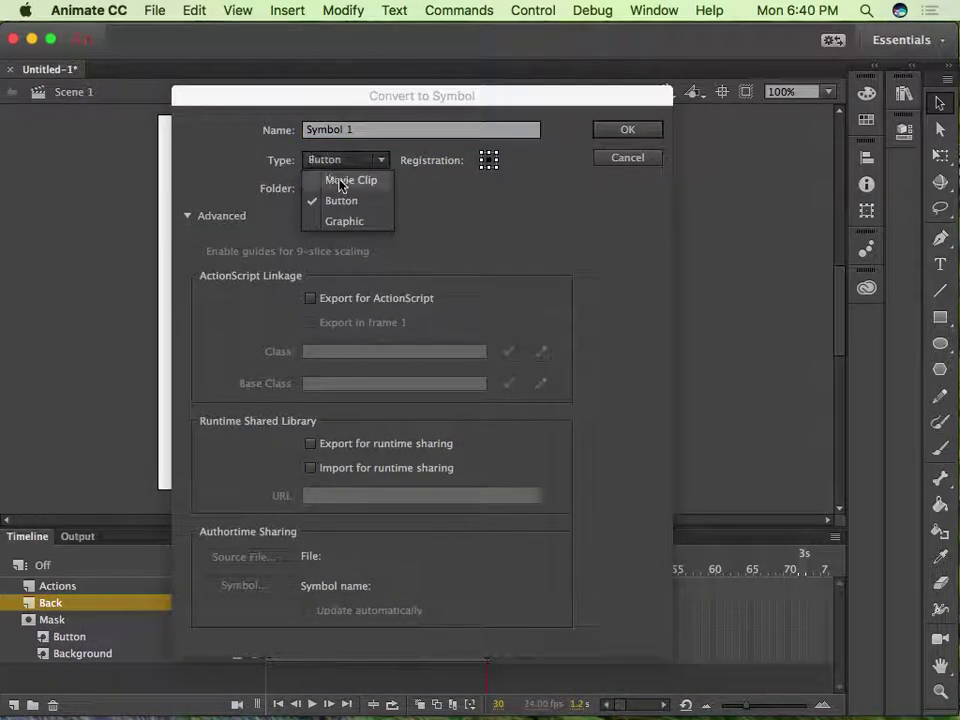
pyautogui.click(338, 181)
pyautogui.click(368, 129)
pyautogui.moveTo(375, 129); pyautogui.dragTo(171, 133)
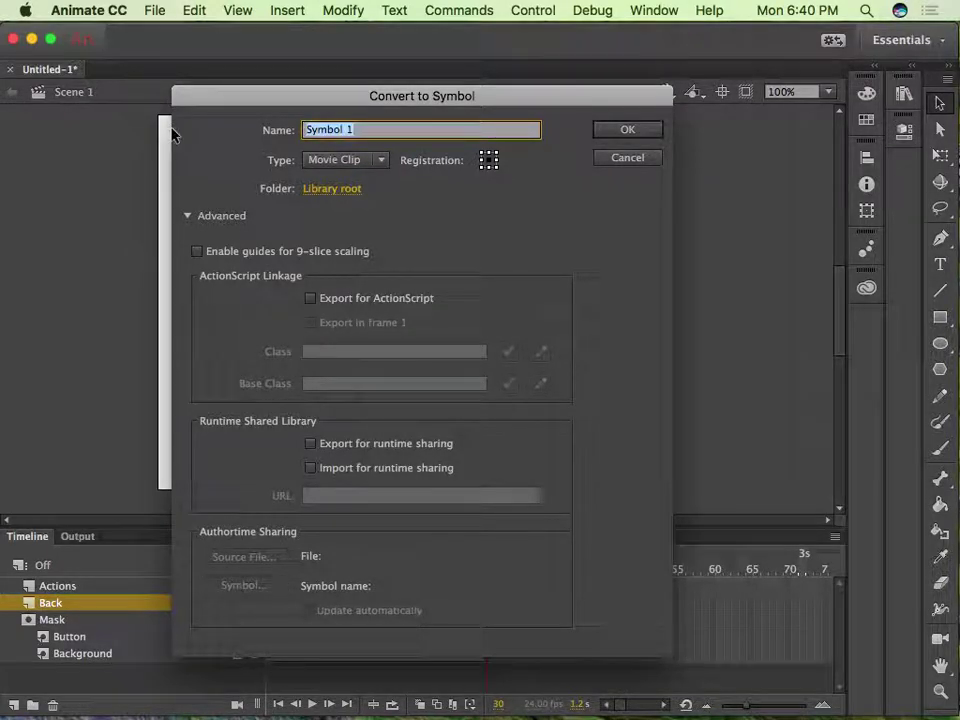
pyautogui.write('Back')
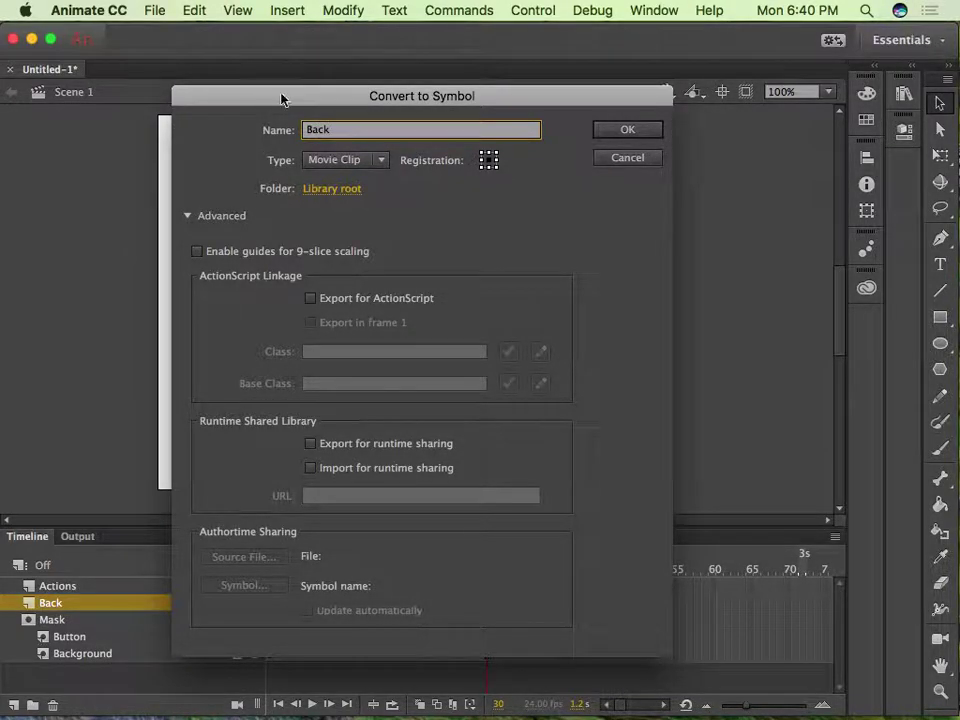
pyautogui.click(626, 128)
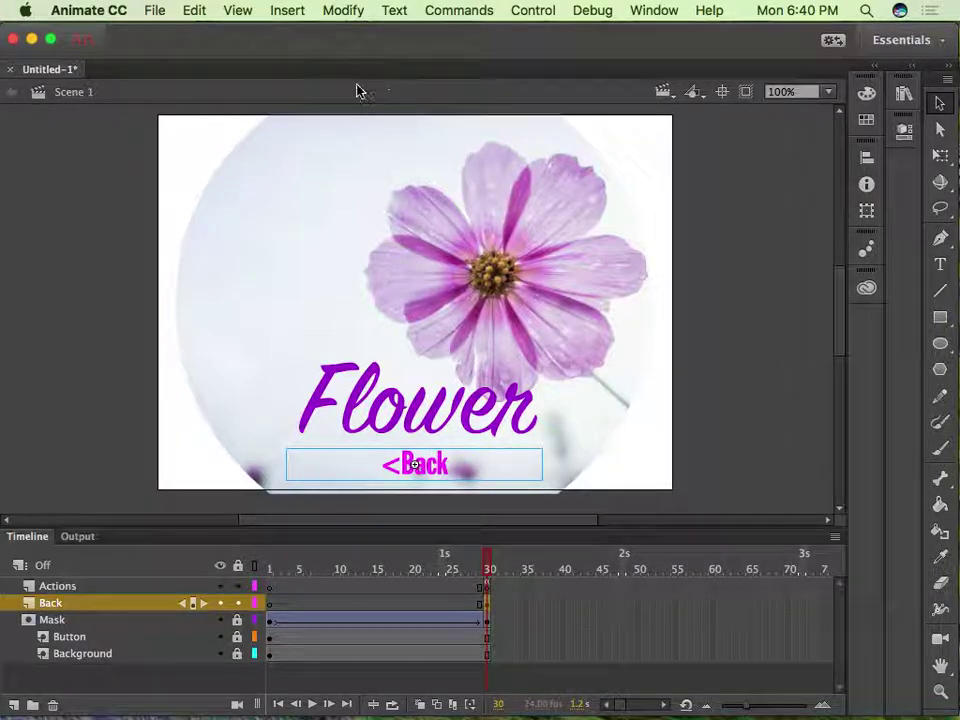
# - Save the document to the Desktop as TodaysDemo in Animate Document (*.fla) format
pyautogui.click(154, 10)
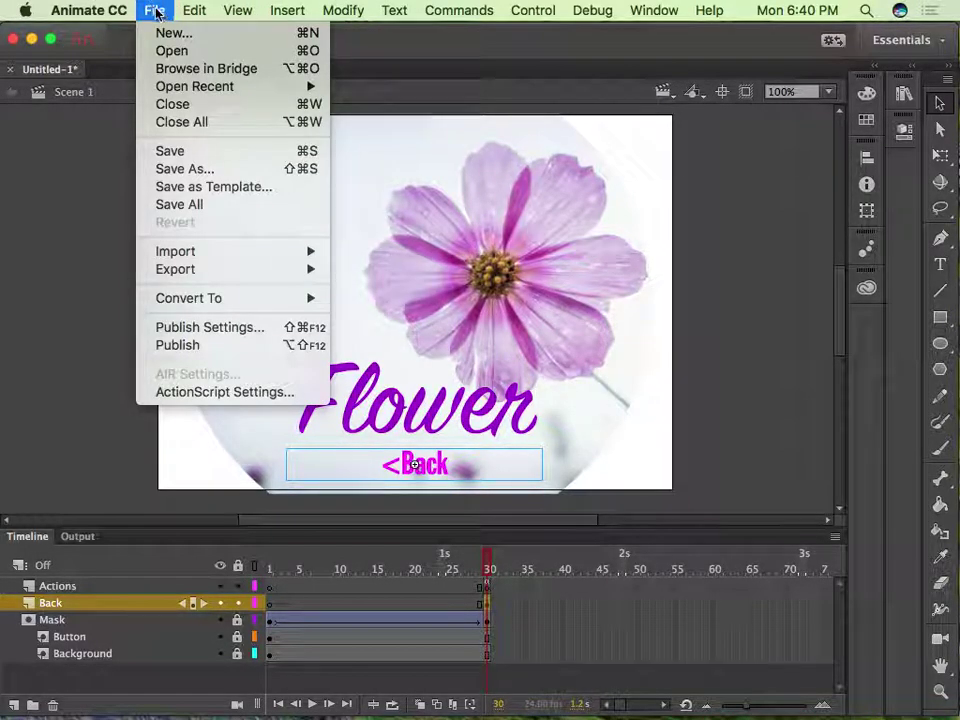
pyautogui.click(172, 151)
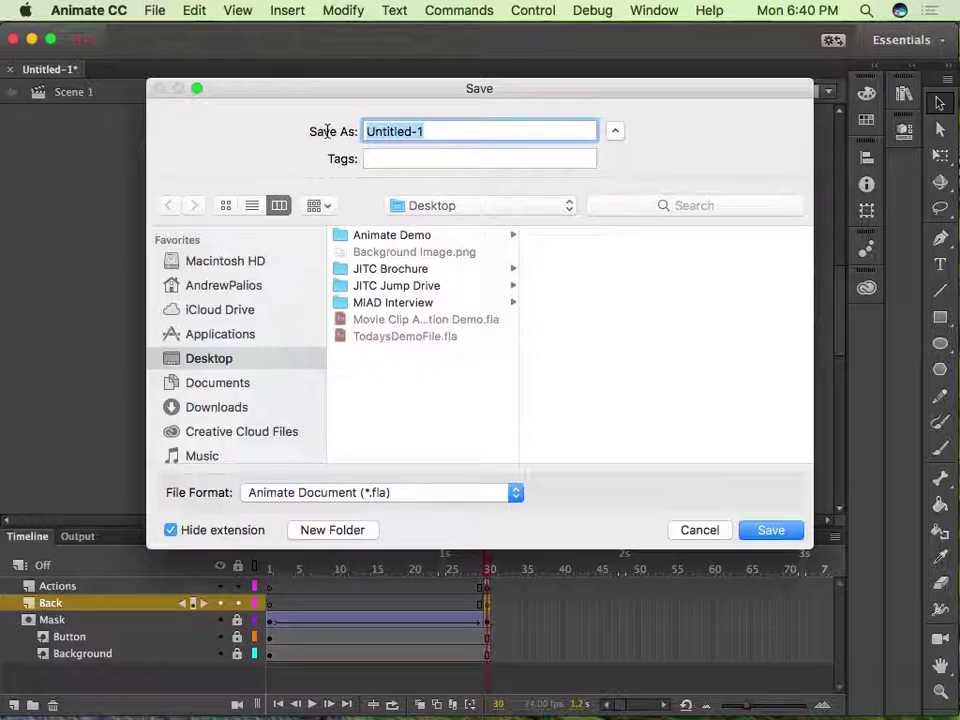
pyautogui.write('Today')
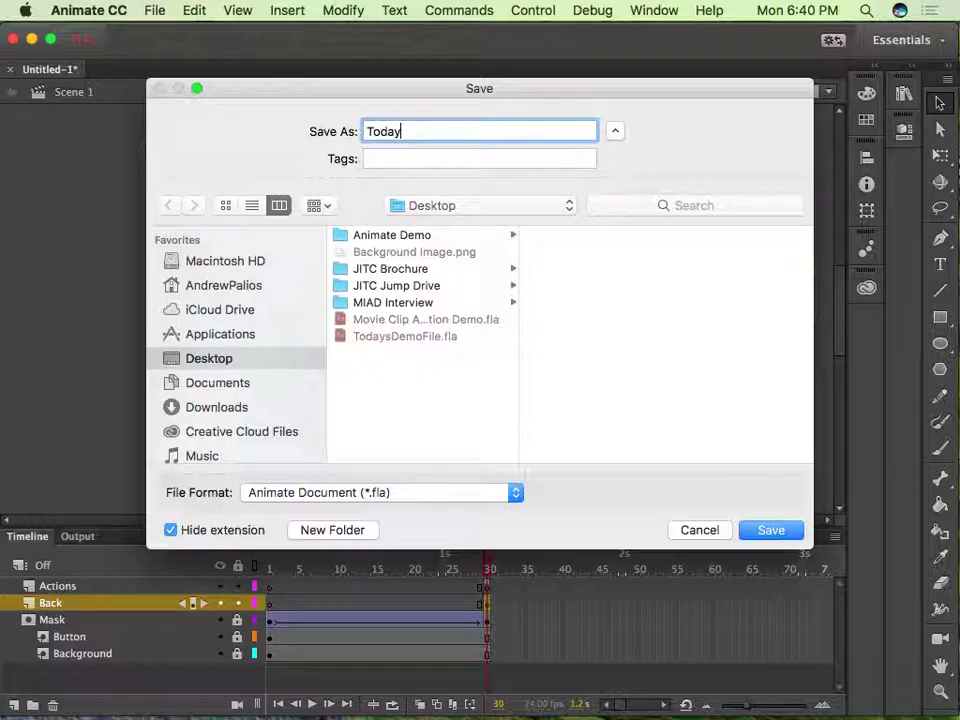
pyautogui.write('sDemo')
pyautogui.press('Return')
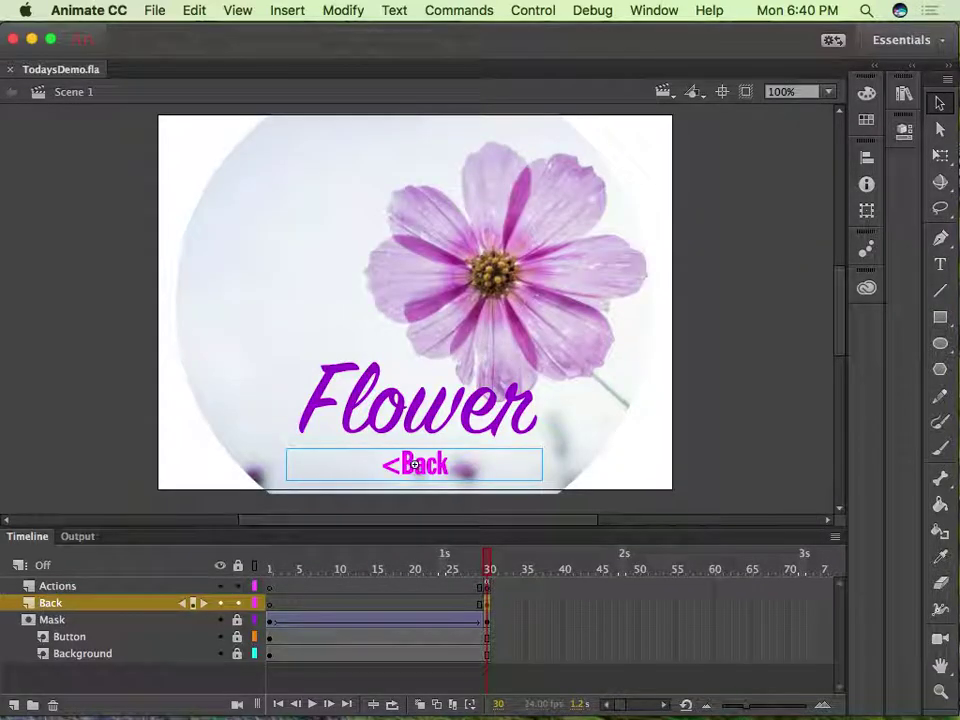
pyautogui.click(718, 377)
pyautogui.click(446, 478)
pyautogui.doubleClick(450, 472)
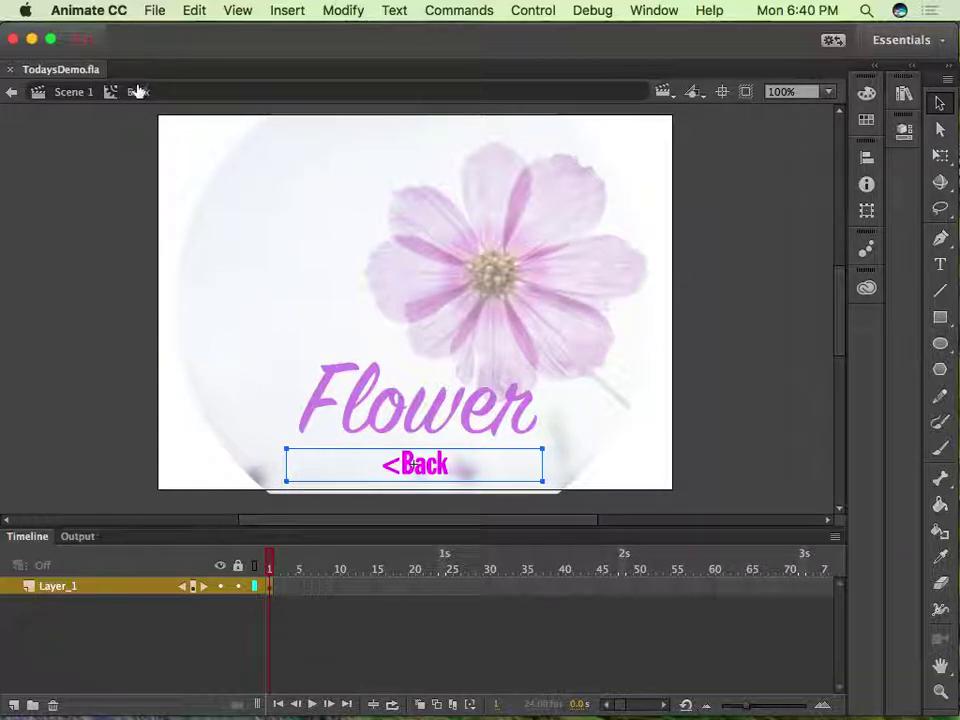
pyautogui.click(76, 97)
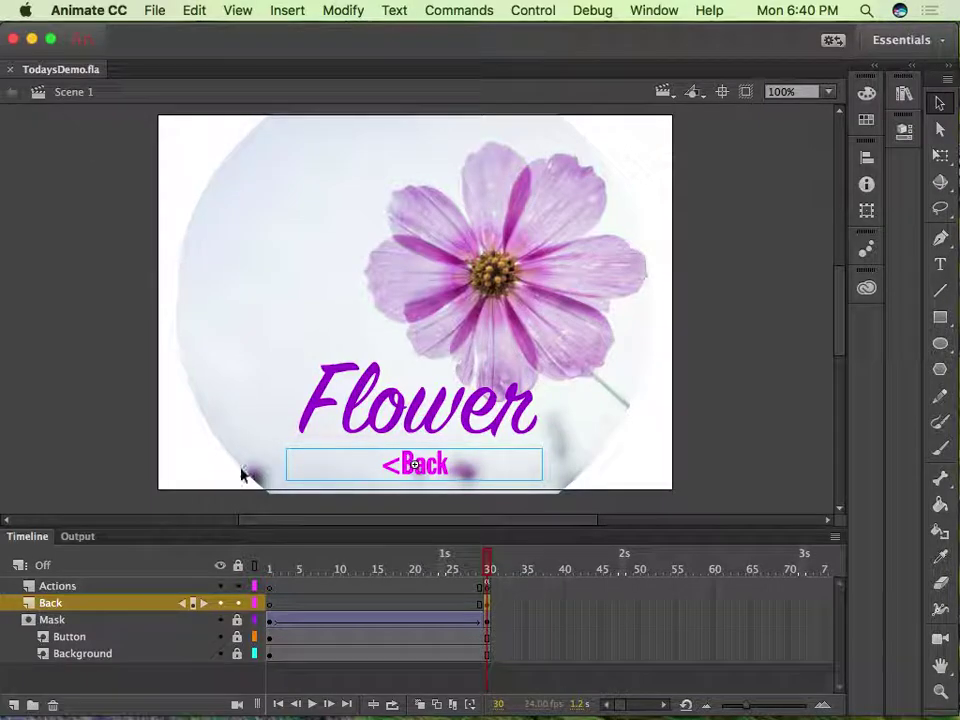
# - Open the Back movie clip for editing and extend its Layer_1 to frame 5 by inserting a frame
pyautogui.doubleClick(443, 463)
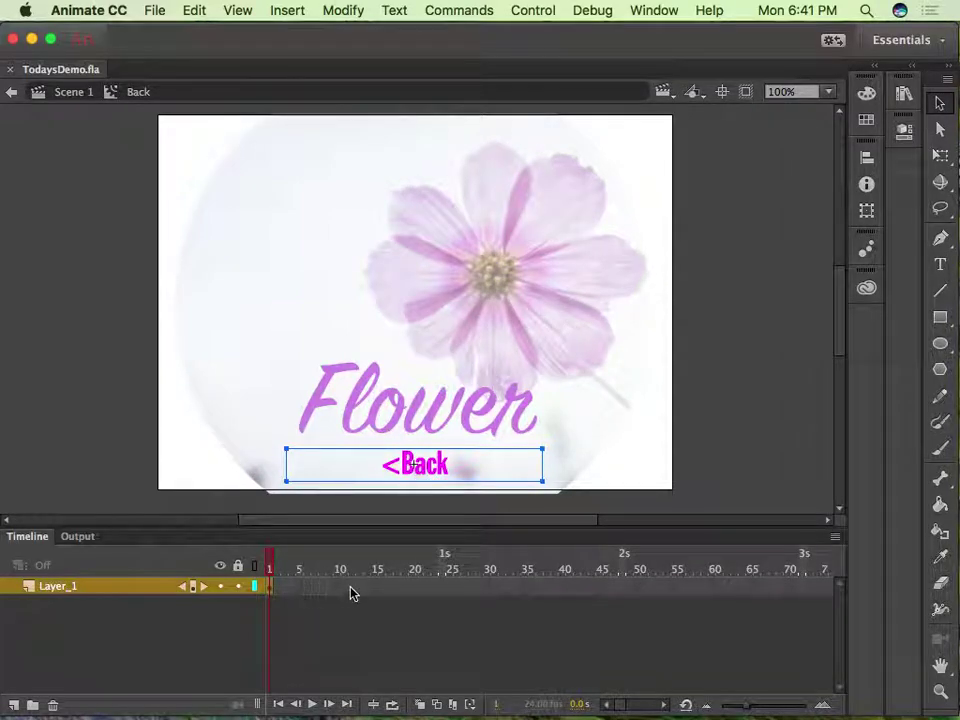
pyautogui.click(300, 587)
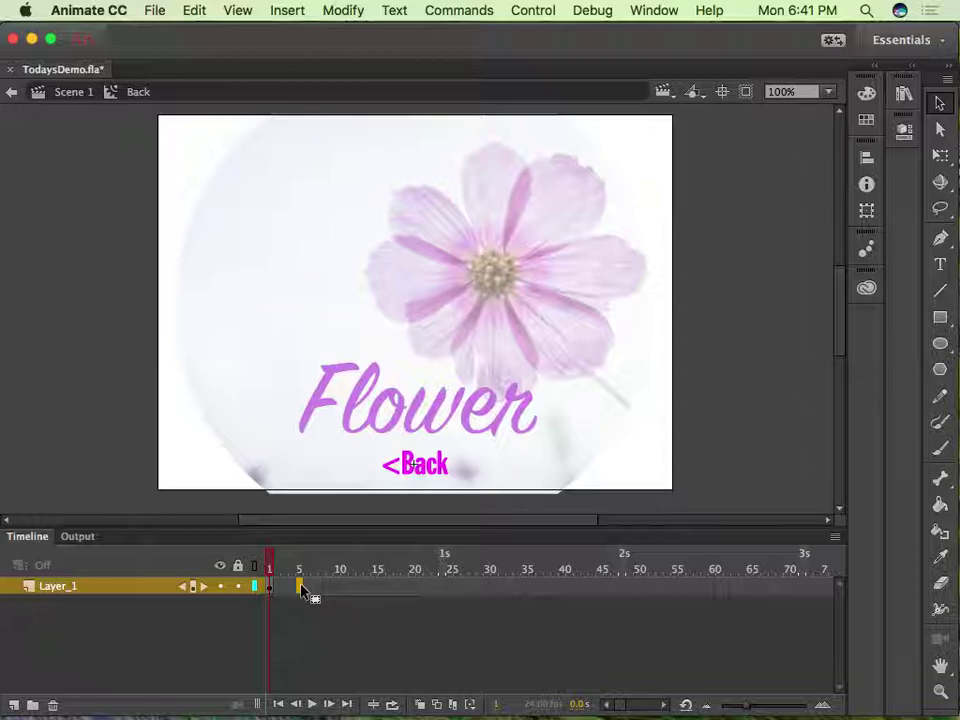
pyautogui.rightClick(301, 588)
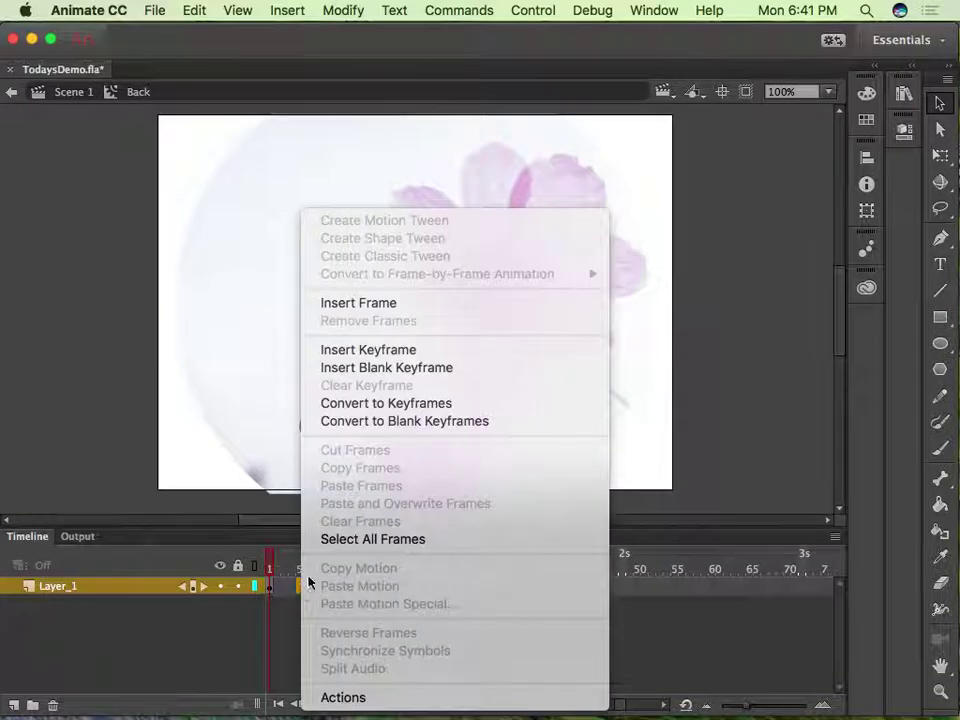
pyautogui.click(396, 302)
pyautogui.click(302, 560)
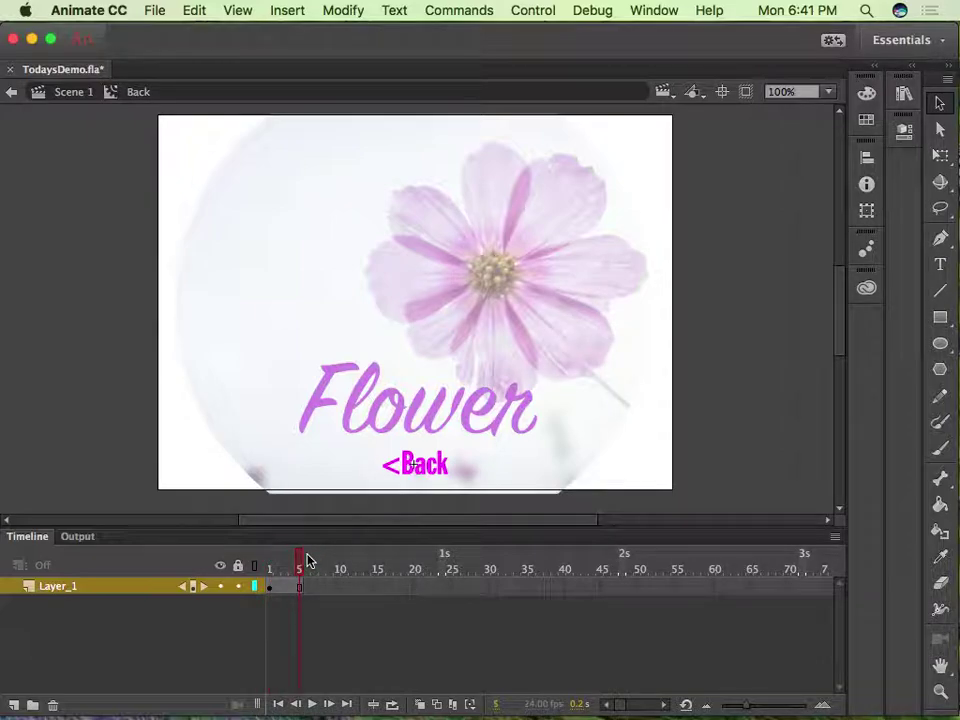
# - Insert a keyframe at frame 6 of Layer_1 inside the Back movie clip
pyautogui.click(306, 586)
pyautogui.moveTo(306, 586)
pyautogui.mouseDown()
pyautogui.moveTo(317, 592)
pyautogui.moveTo(308, 590)
pyautogui.mouseUp()
pyautogui.rightClick(306, 588)
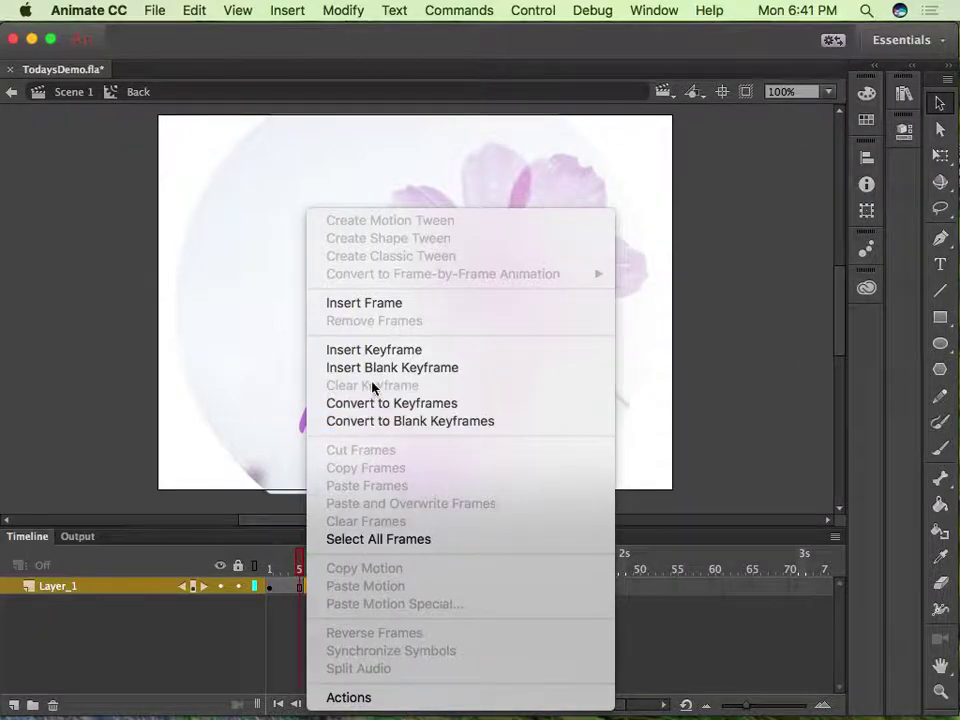
pyautogui.click(366, 350)
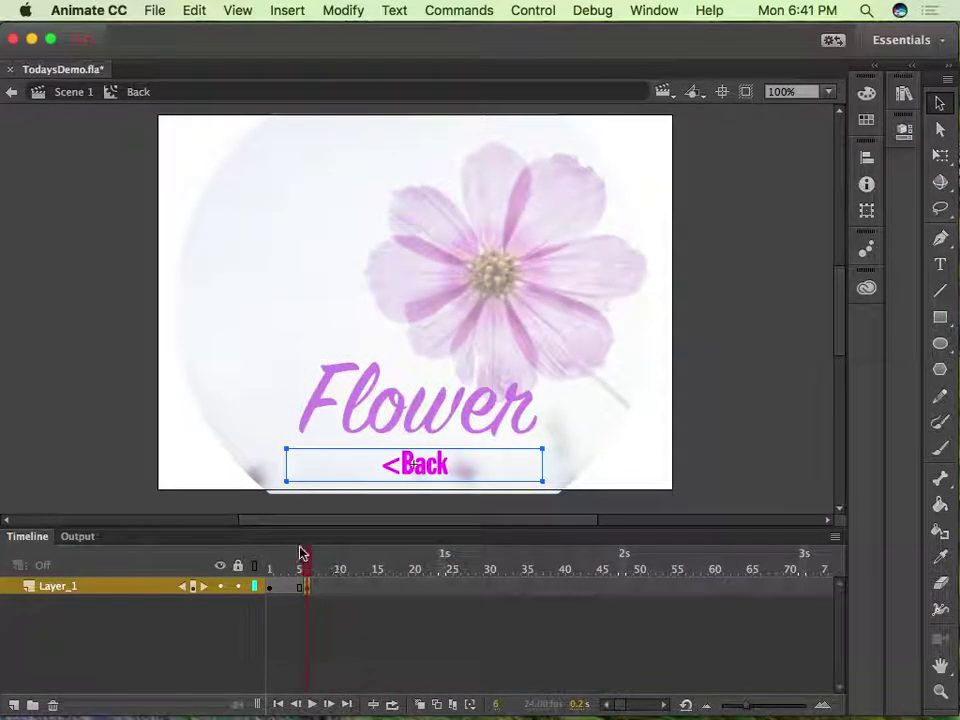
# - Change the color of the whole "<Back" text on the frame 6 keyframe to a darker magenta swatch
pyautogui.doubleClick(445, 476)
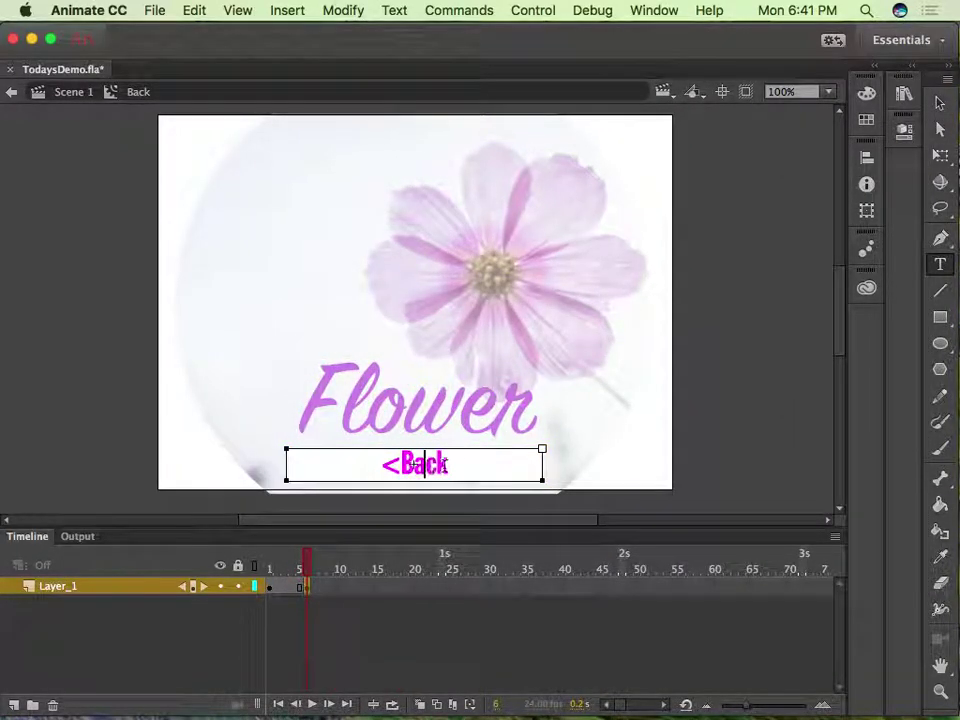
pyautogui.moveTo(452, 466); pyautogui.dragTo(365, 466)
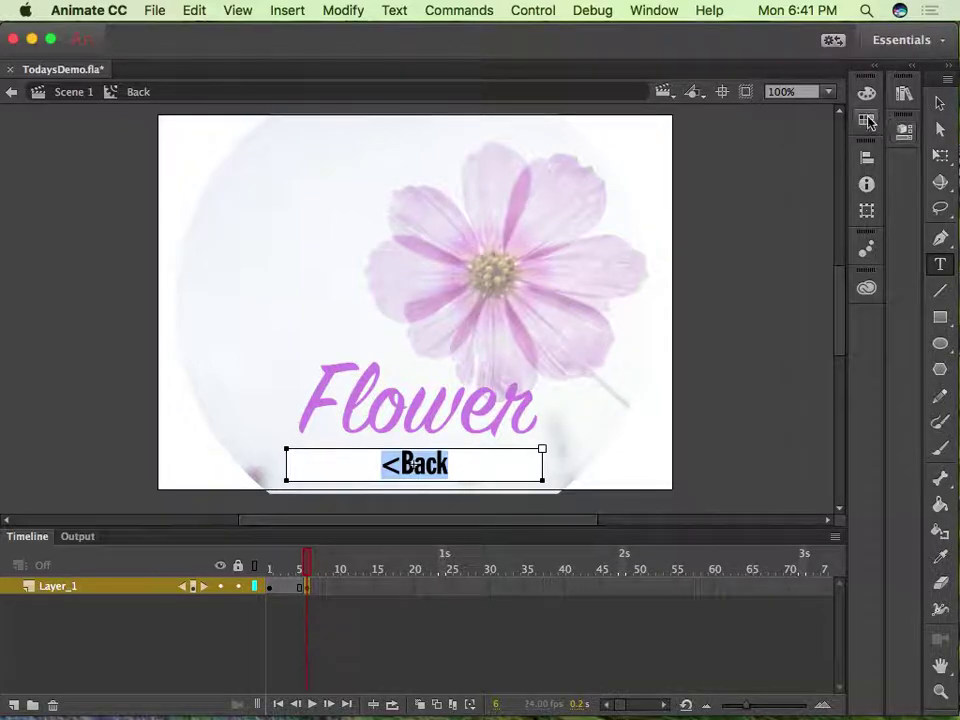
pyautogui.click(904, 129)
pyautogui.click(690, 372)
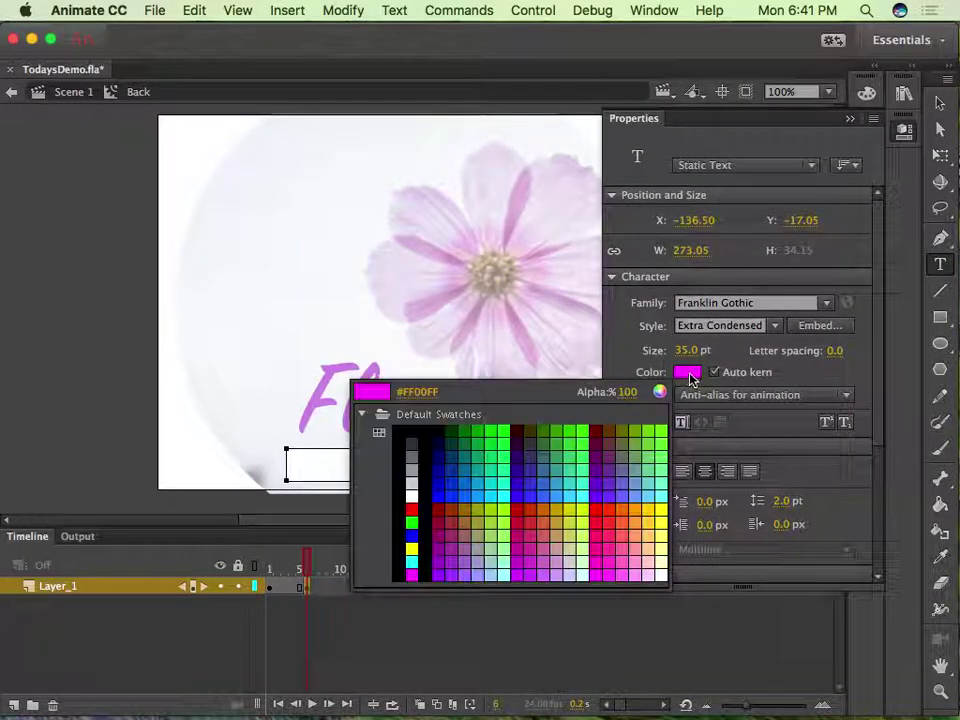
pyautogui.click(536, 542)
pyautogui.click(850, 118)
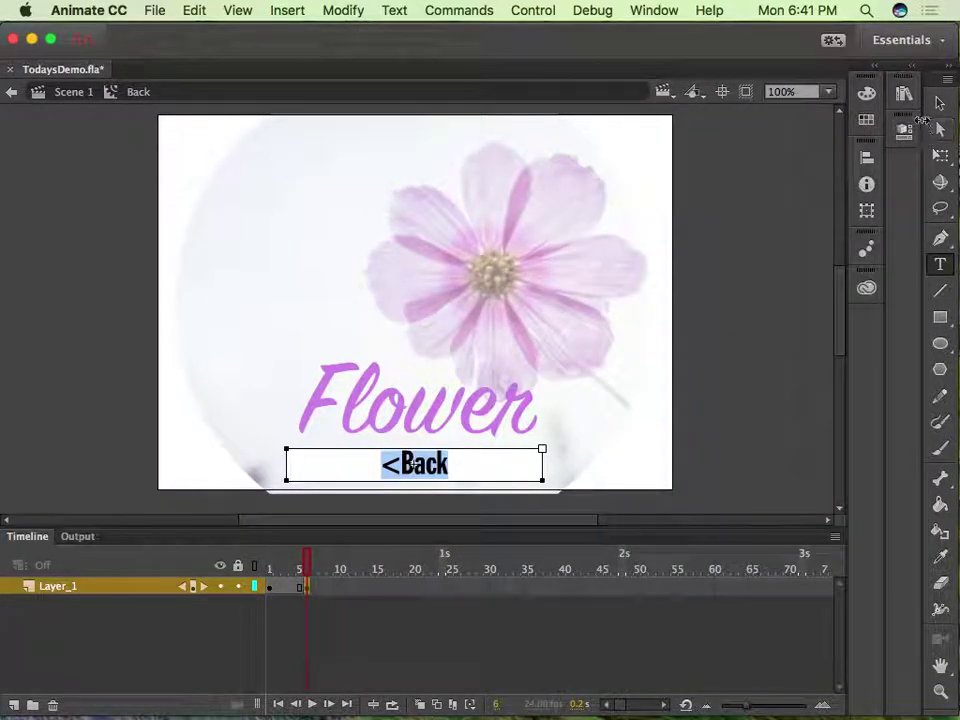
pyautogui.click(940, 103)
pyautogui.click(296, 563)
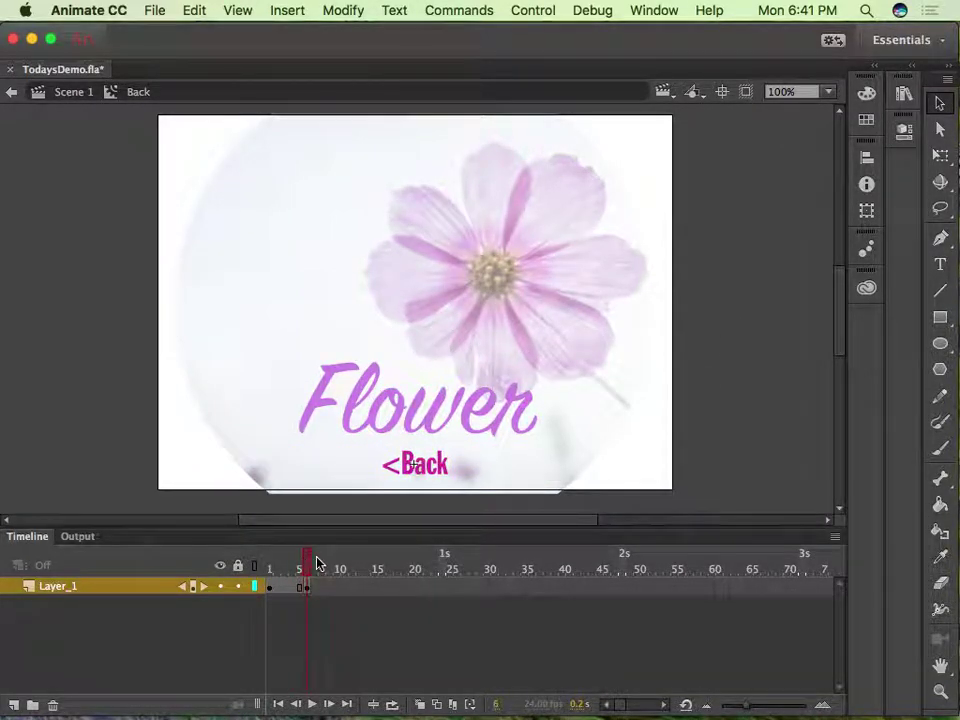
# - Extend Layer_1 inside the Back movie clip to frame 10 by inserting a frame, and return to Scene 1
pyautogui.click(308, 587)
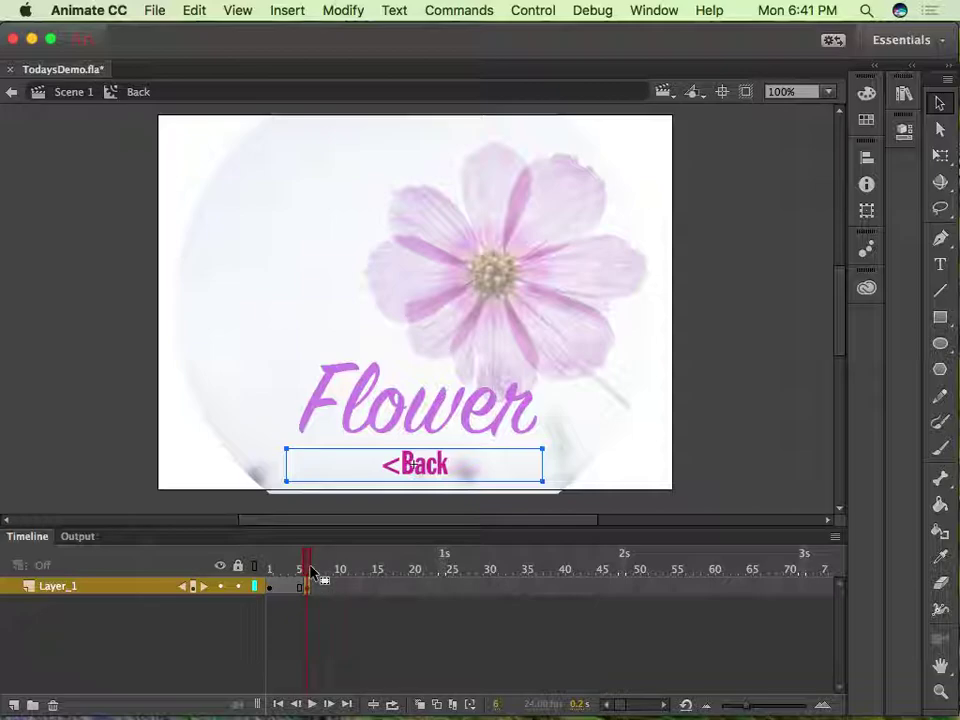
pyautogui.moveTo(340, 589)
pyautogui.mouseDown()
pyautogui.moveTo(349, 589)
pyautogui.moveTo(340, 590)
pyautogui.mouseUp()
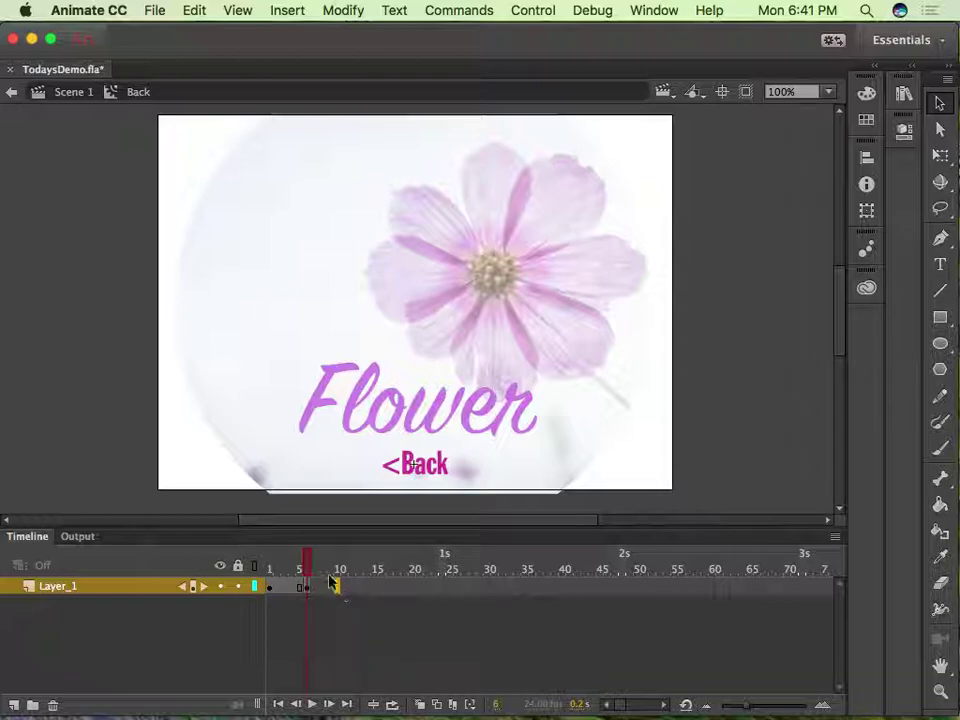
pyautogui.rightClick(338, 584)
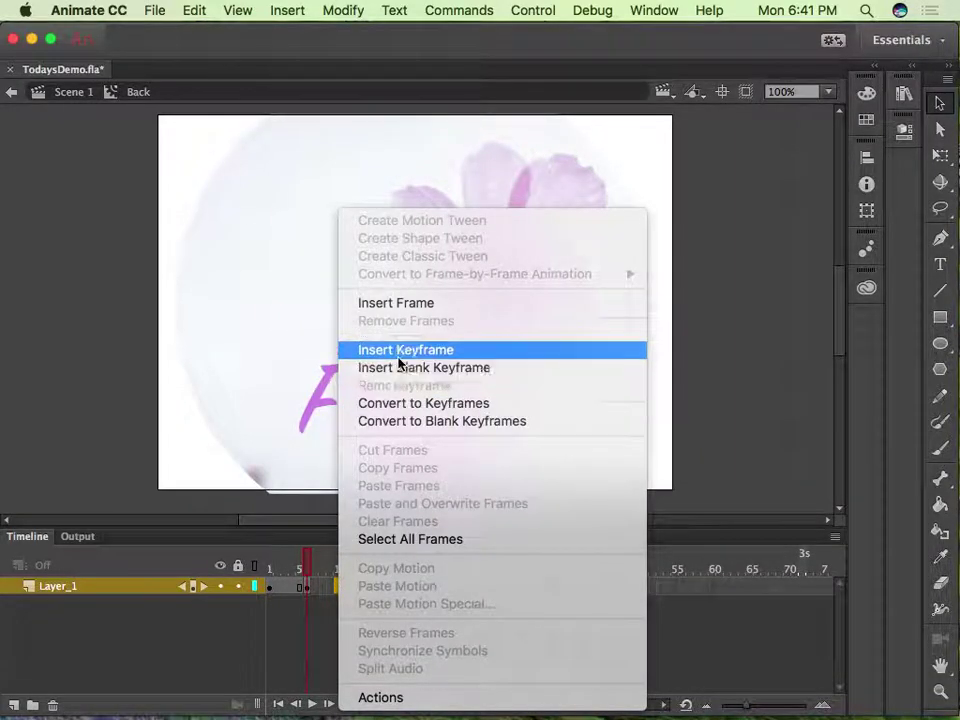
pyautogui.click(418, 305)
pyautogui.moveTo(338, 563); pyautogui.dragTo(381, 570)
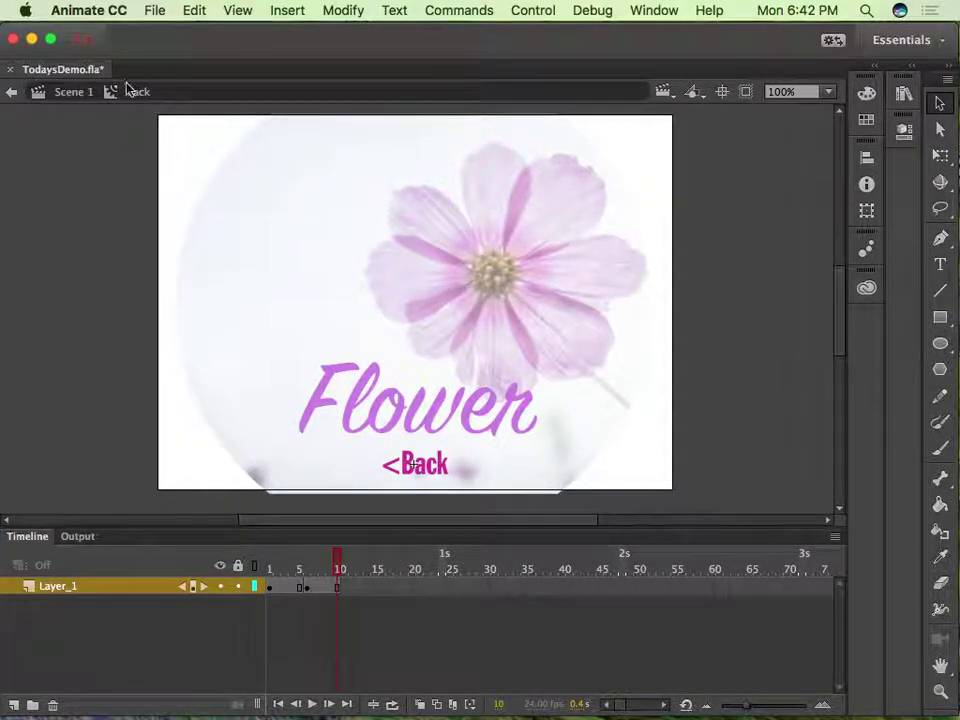
pyautogui.click(74, 92)
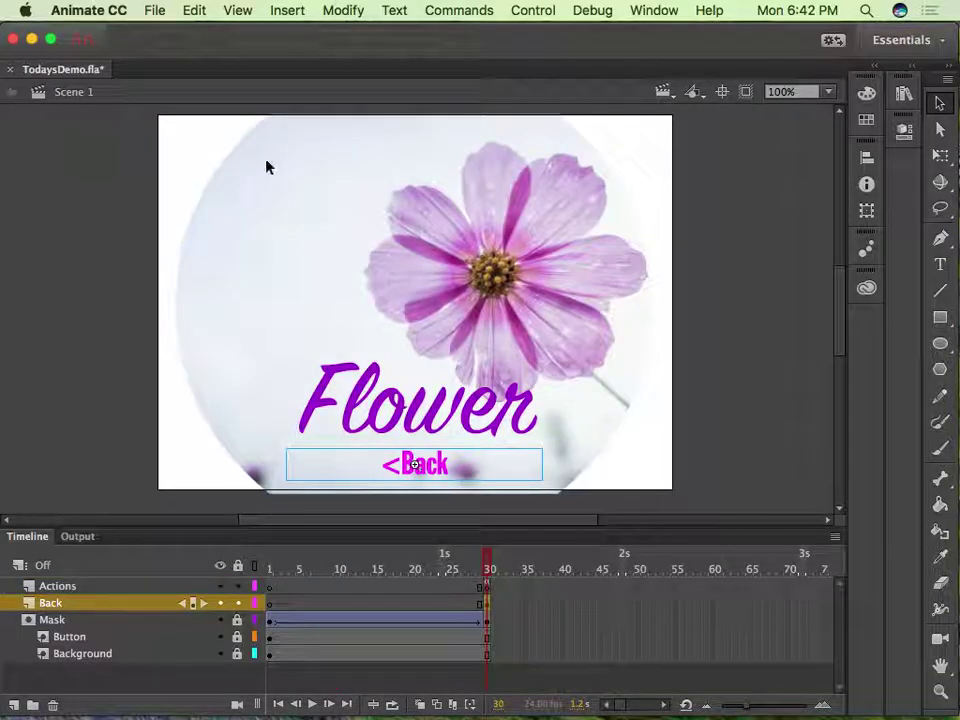
# - Test the movie to check how the Back movie clip animates at the end, and close the preview
pyautogui.click(722, 357)
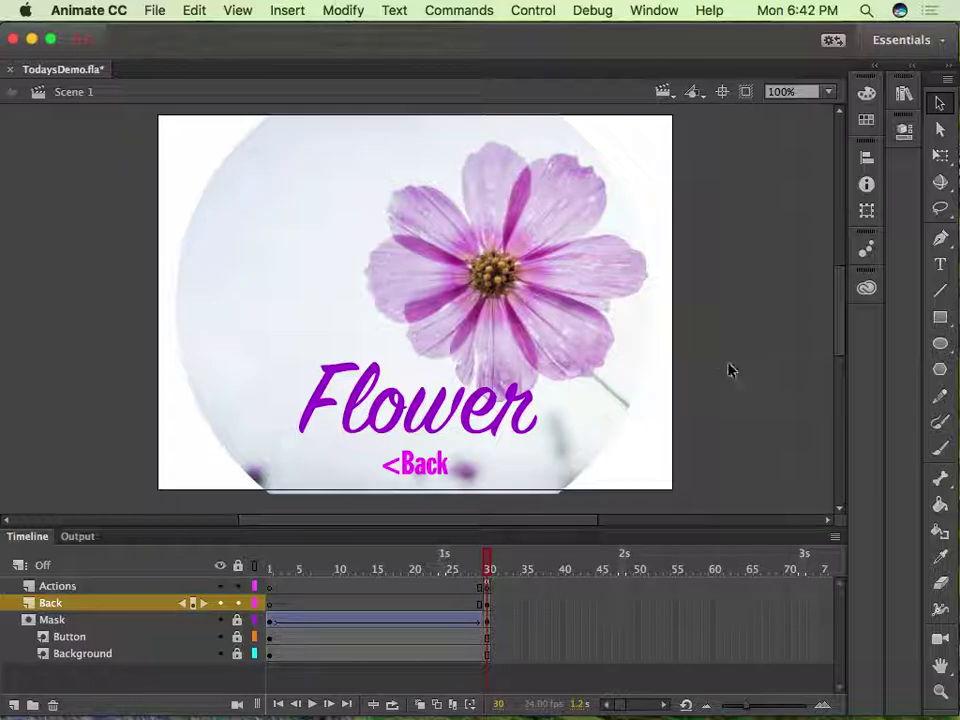
pyautogui.click(440, 6)
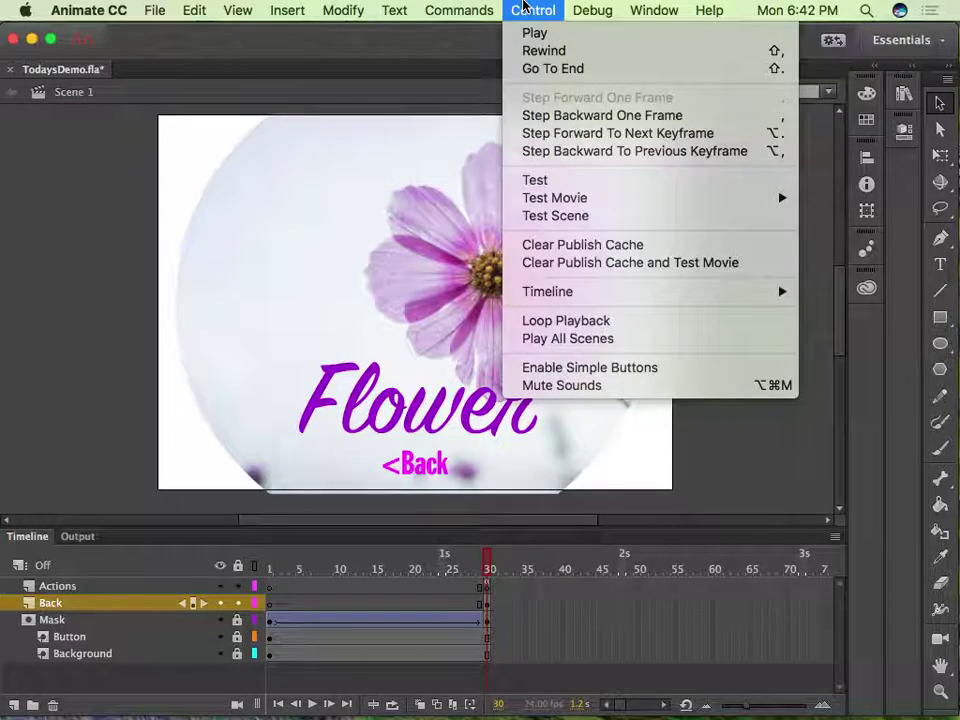
pyautogui.click(574, 182)
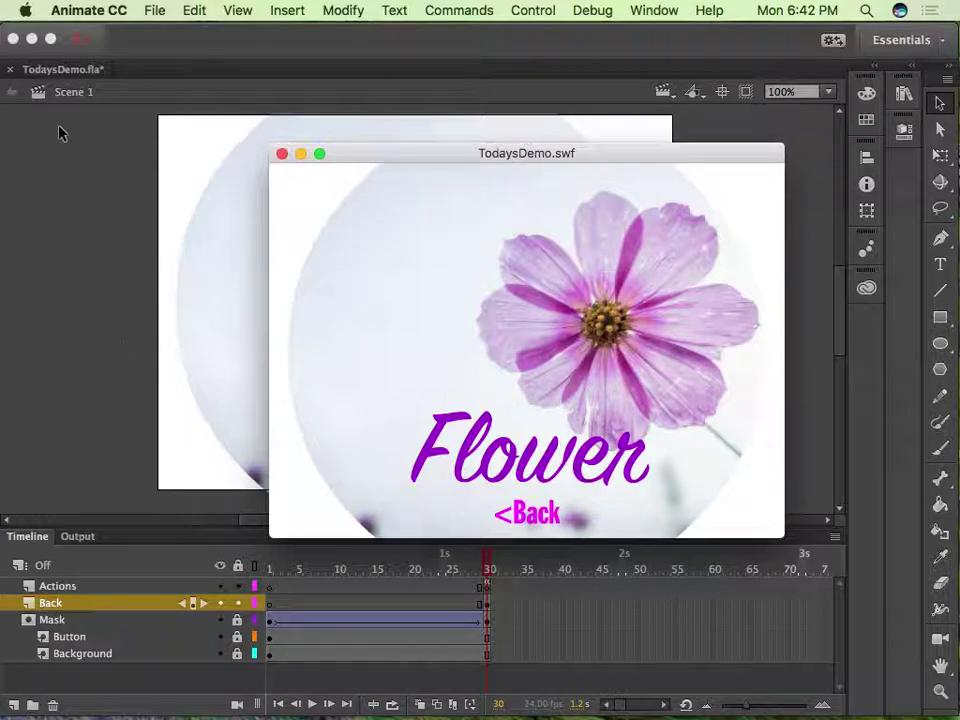
pyautogui.click(281, 154)
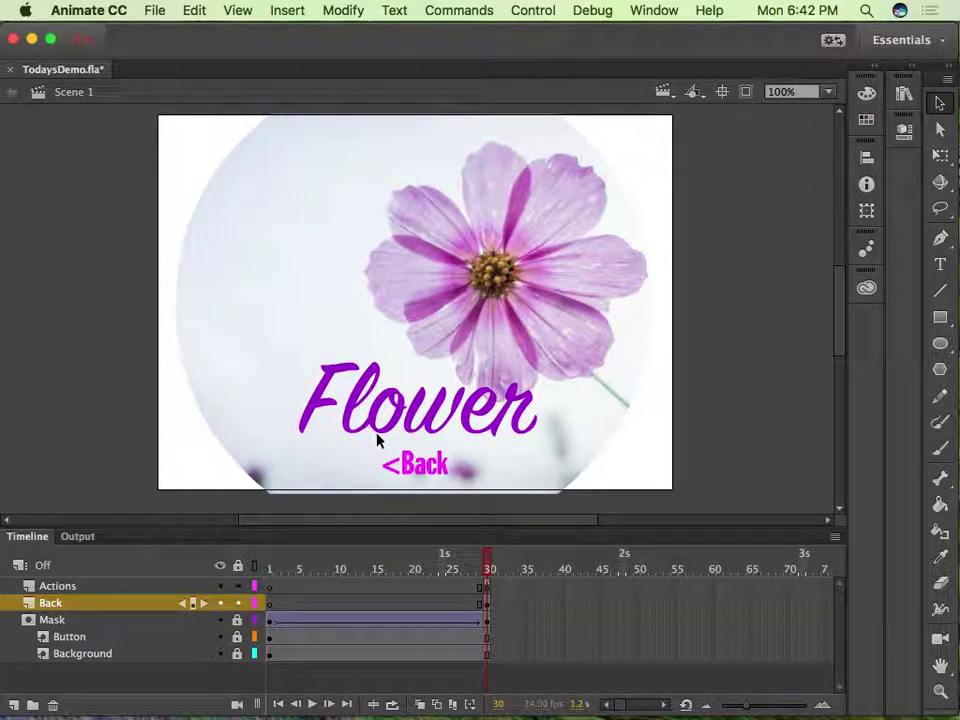
# - Review the frames inside the Back movie clip, and play through the main timeline of Scene 1
pyautogui.click(415, 468)
pyautogui.click(440, 505)
pyautogui.click(487, 604)
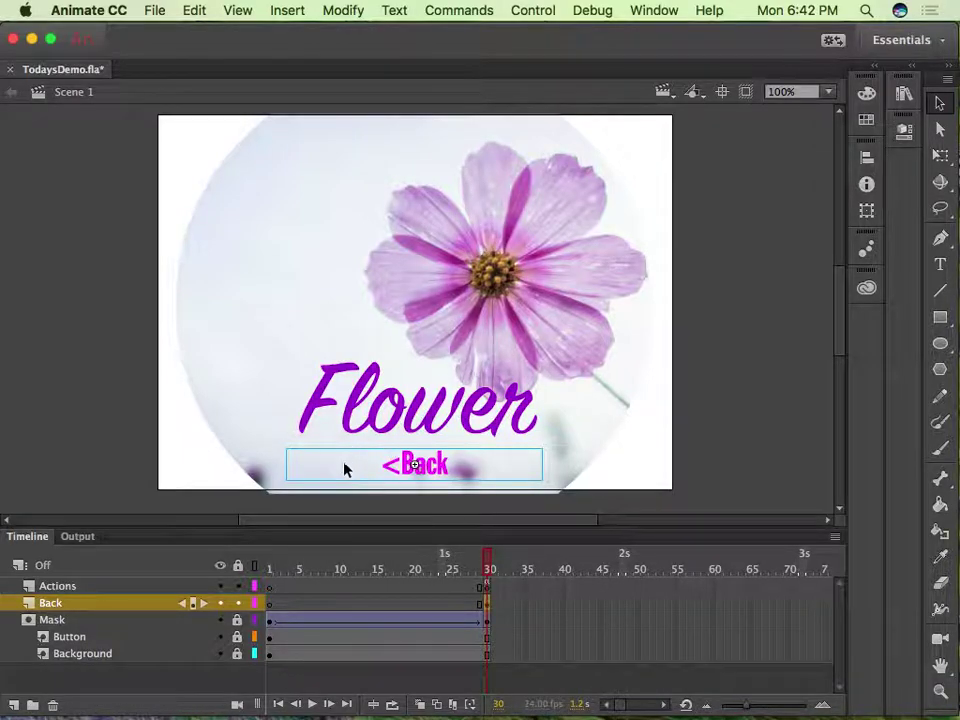
pyautogui.doubleClick(450, 468)
pyautogui.moveTo(335, 563)
pyautogui.mouseDown()
pyautogui.moveTo(281, 561)
pyautogui.moveTo(336, 563)
pyautogui.mouseUp()
pyautogui.click(81, 92)
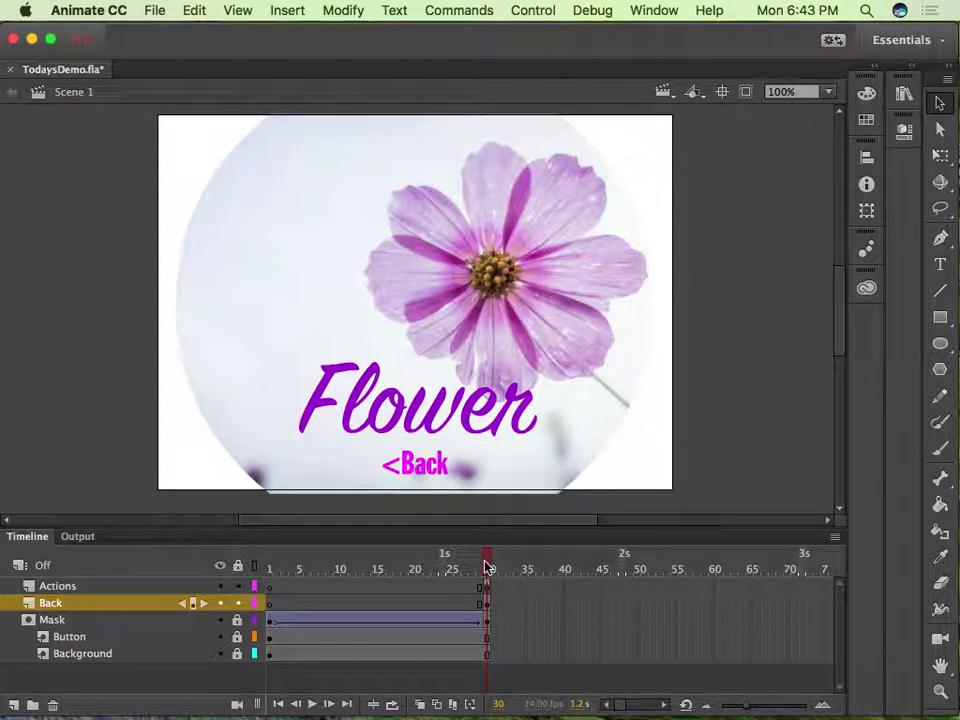
pyautogui.press('Return')
pyautogui.moveTo(269, 553); pyautogui.dragTo(506, 553)
# - Give the Back movie clip instance on frame 30 the instance name btn1
pyautogui.click(411, 473)
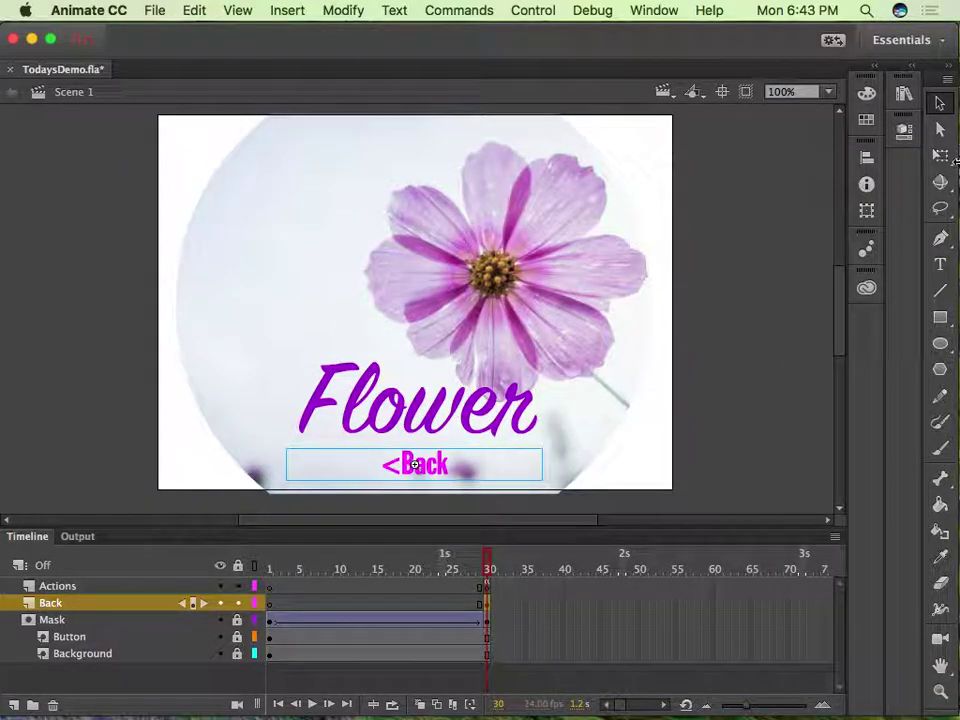
pyautogui.click(904, 136)
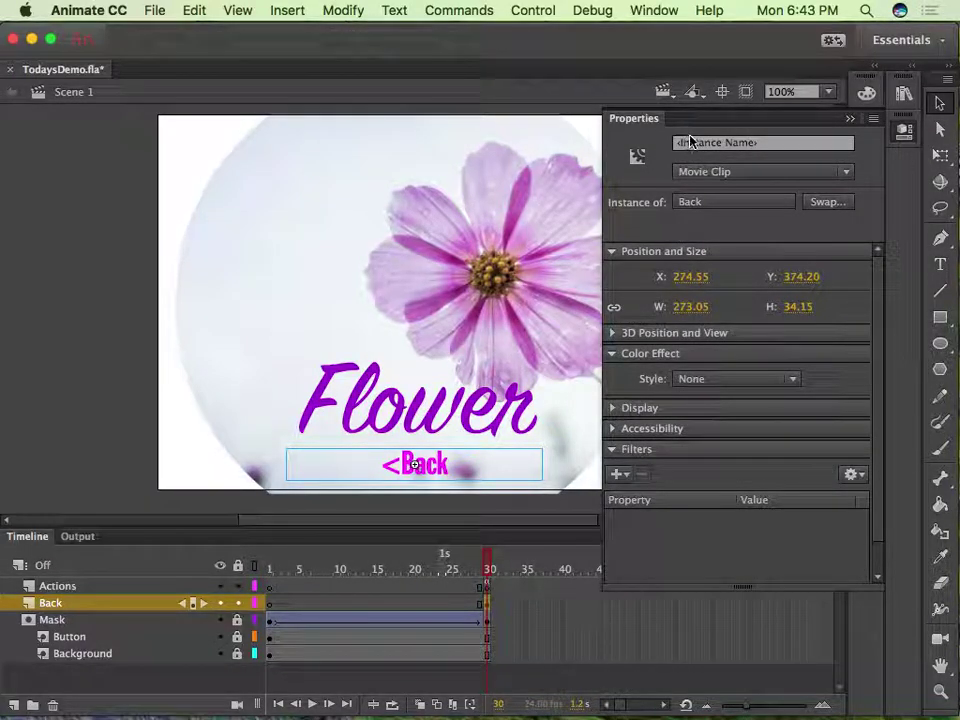
pyautogui.click(756, 150)
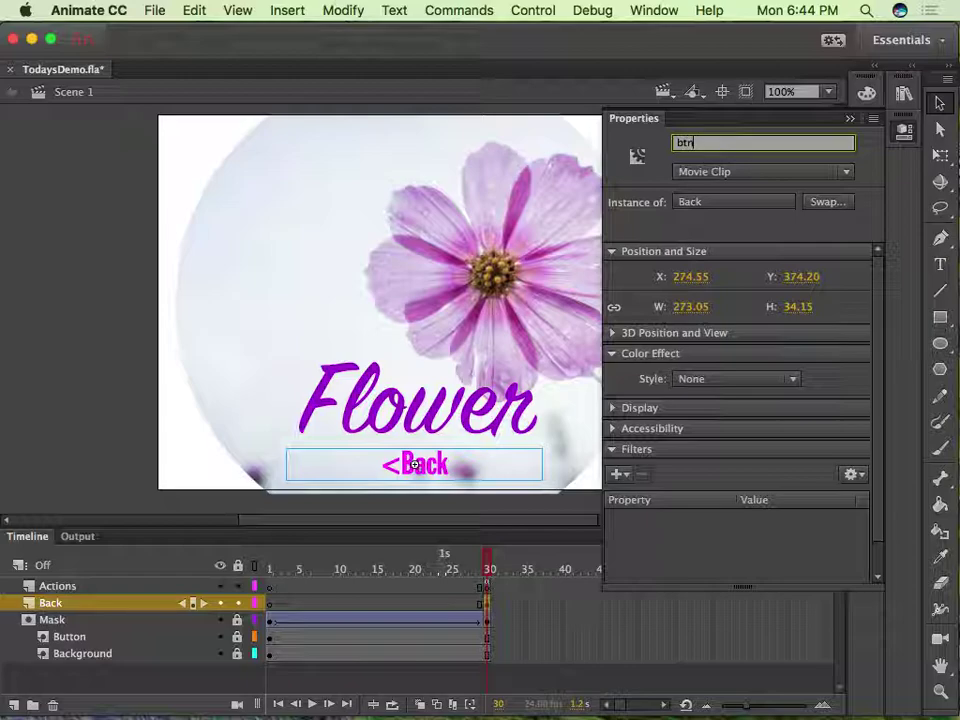
pyautogui.press('BackSpace')
pyautogui.press('BackSpace')
pyautogui.press('BackSpace')
pyautogui.write('btn1')
pyautogui.click(850, 119)
pyautogui.click(735, 208)
# - Select the btn1 instance and open the Actions editor with its Code Snippets
pyautogui.click(410, 470)
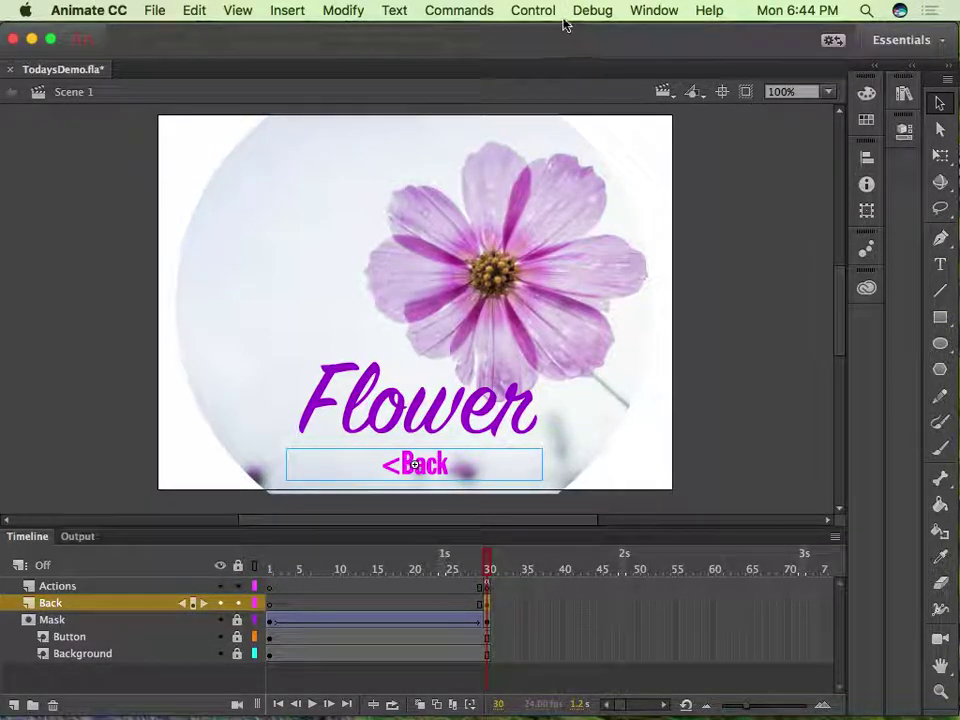
pyautogui.click(903, 100)
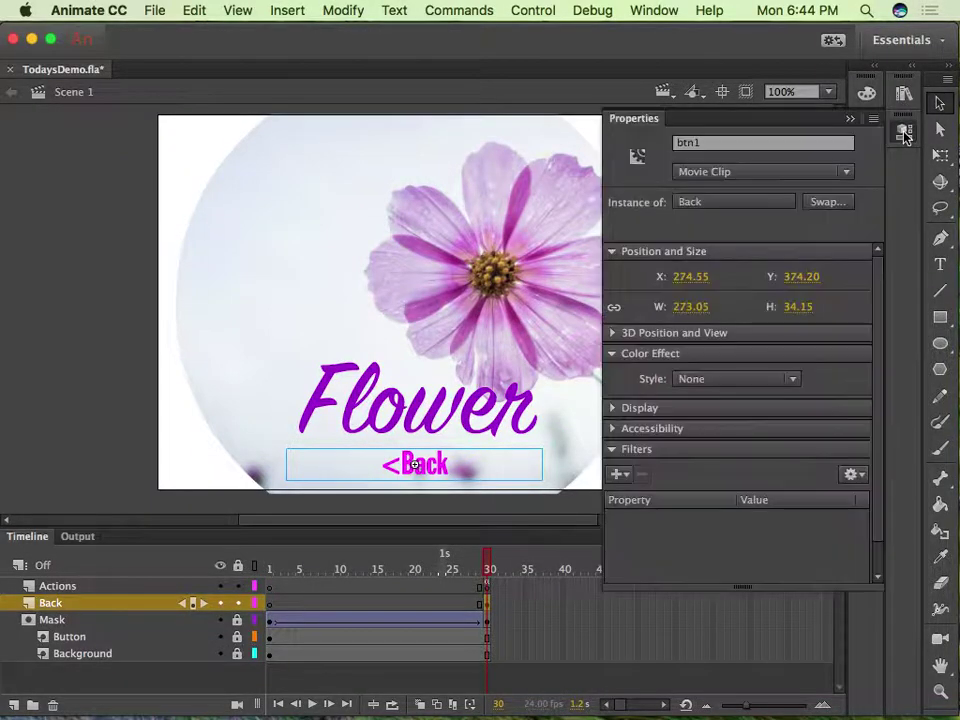
pyautogui.click(538, 10)
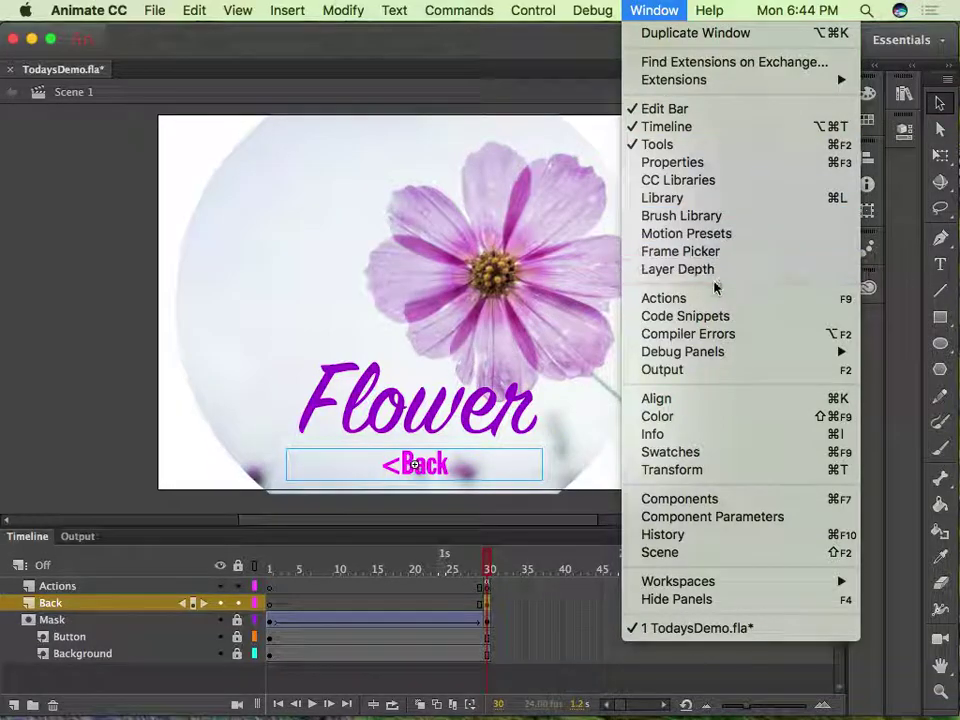
pyautogui.click(645, 298)
pyautogui.moveTo(422, 74); pyautogui.dragTo(411, 100)
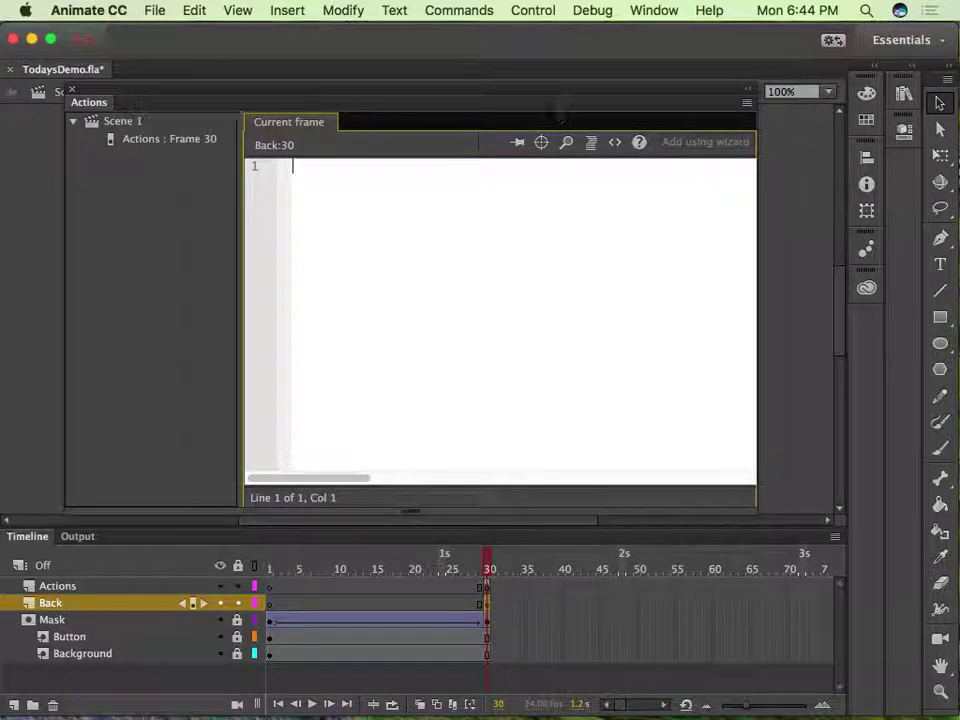
pyautogui.click(616, 143)
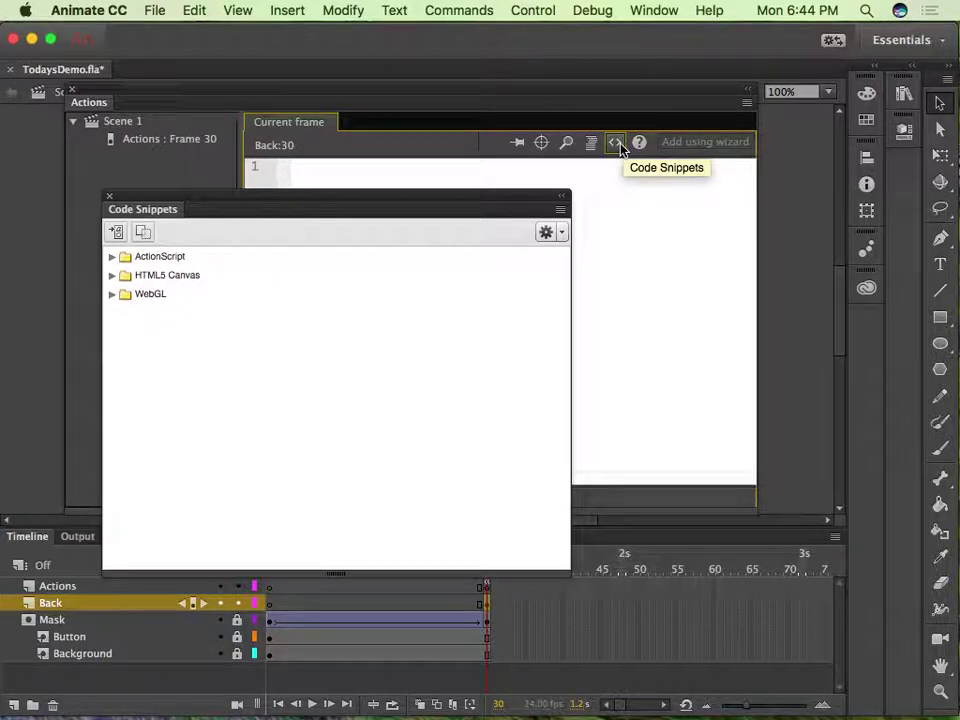
pyautogui.moveTo(349, 201); pyautogui.dragTo(325, 166)
# - Apply the ActionScript Timeline Navigation snippet "Click to Go to Frame and Play" to the btn1 instance
pyautogui.click(88, 222)
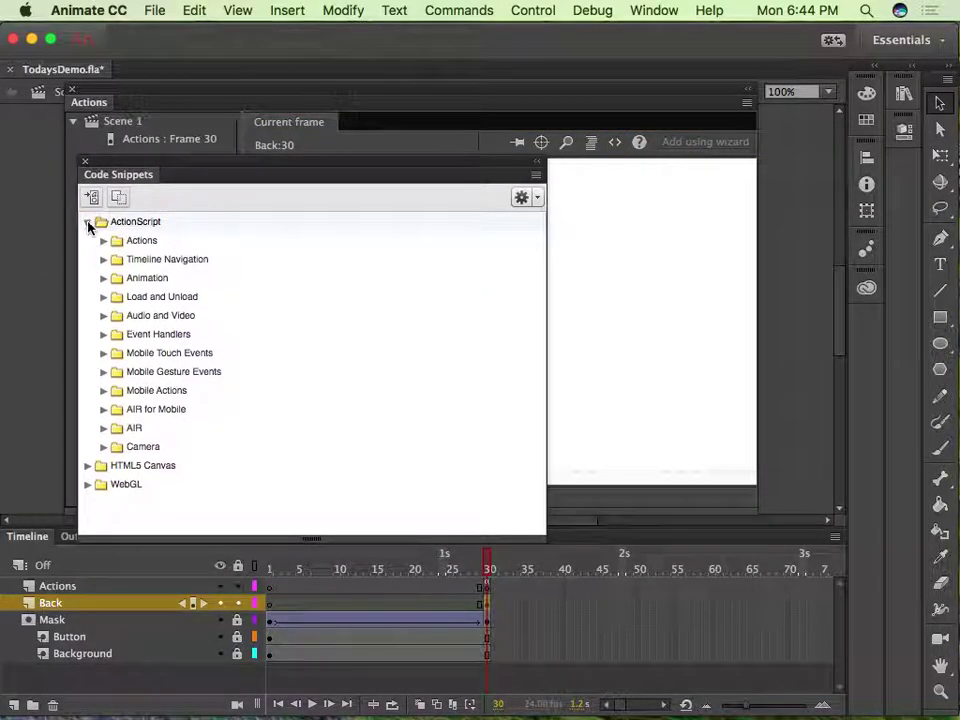
pyautogui.click(104, 259)
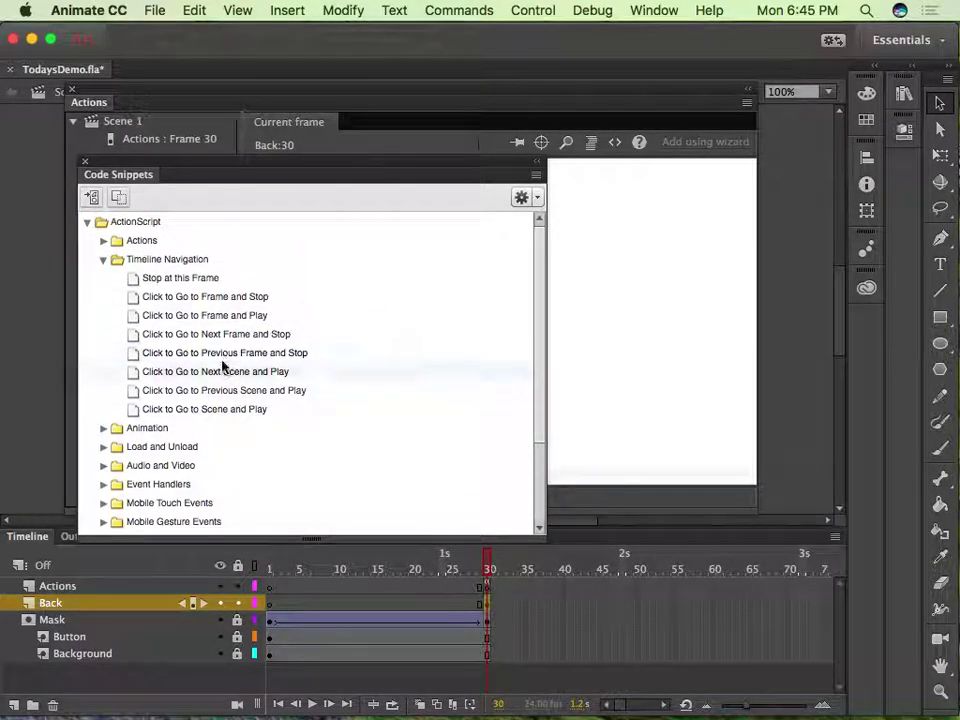
pyautogui.moveTo(135, 358)
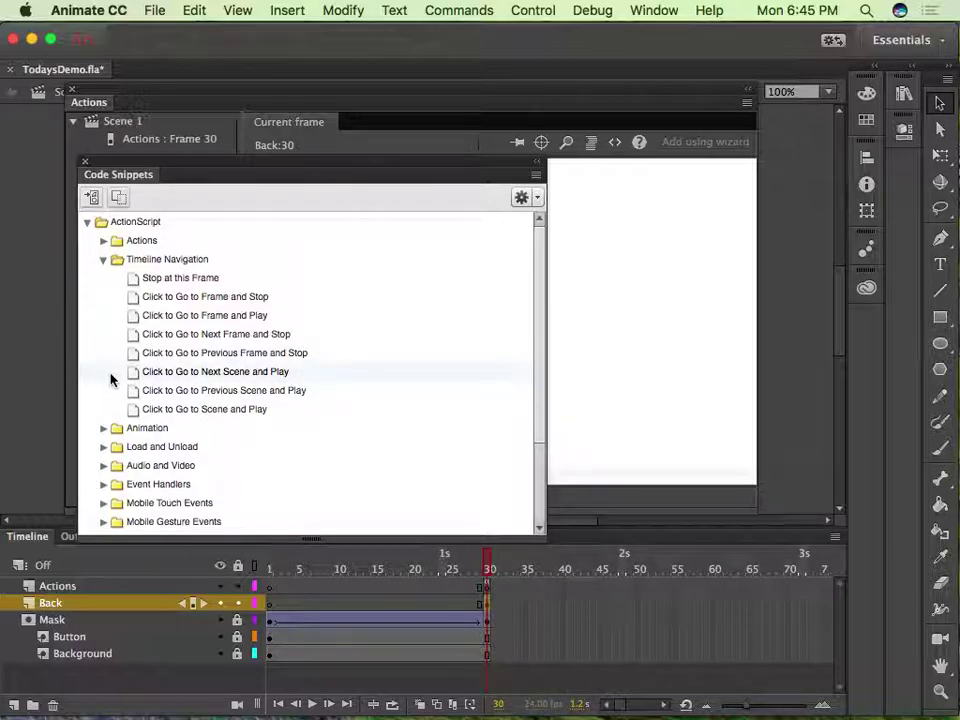
pyautogui.moveTo(214, 379)
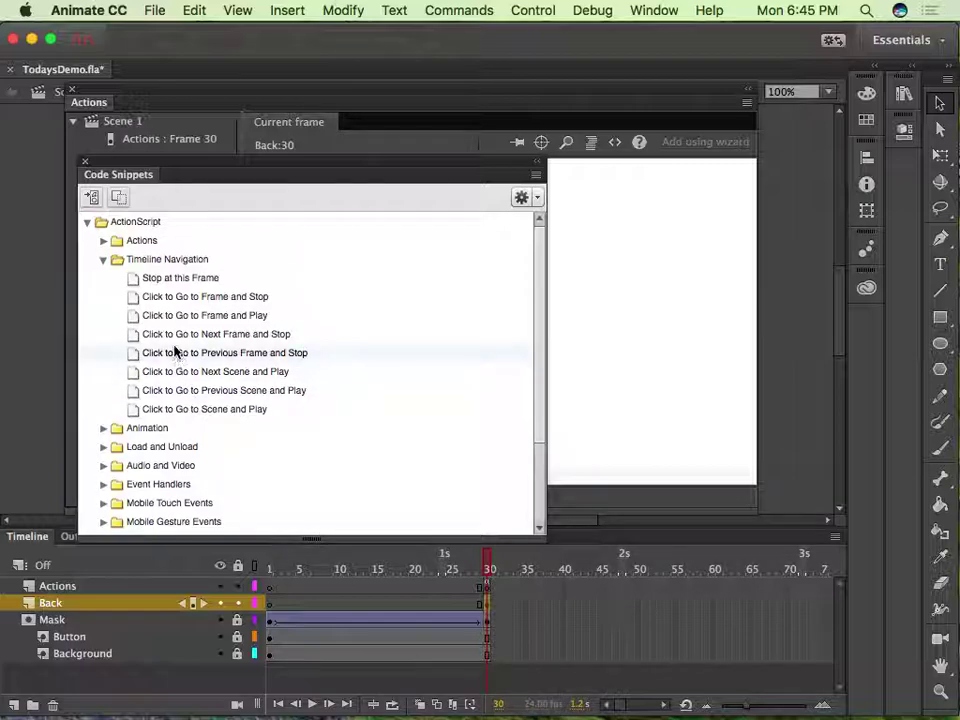
pyautogui.moveTo(176, 336)
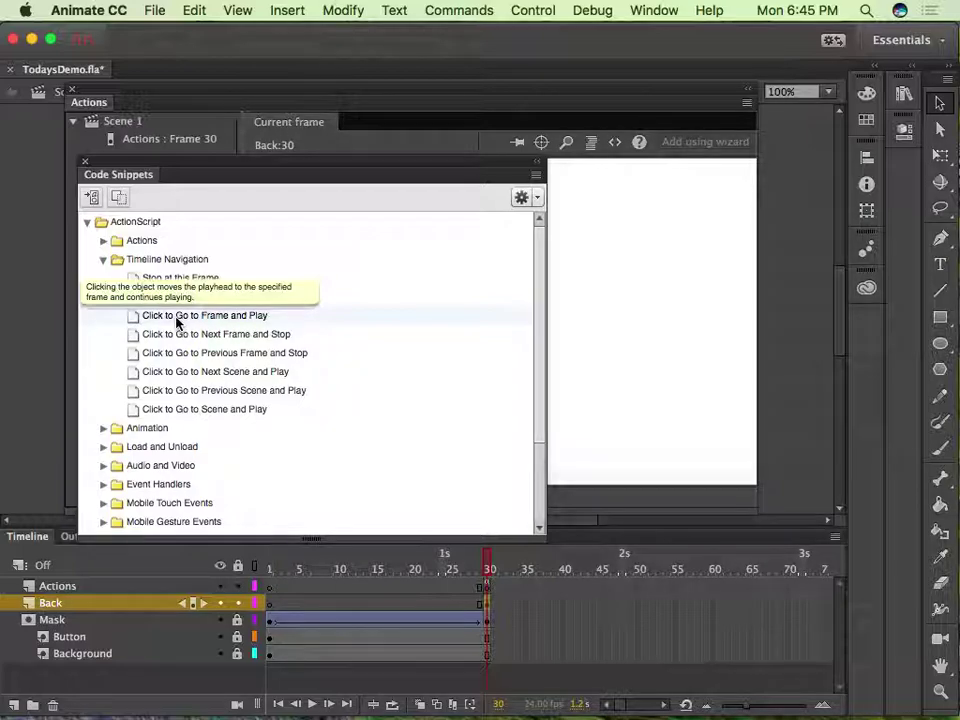
pyautogui.doubleClick(176, 320)
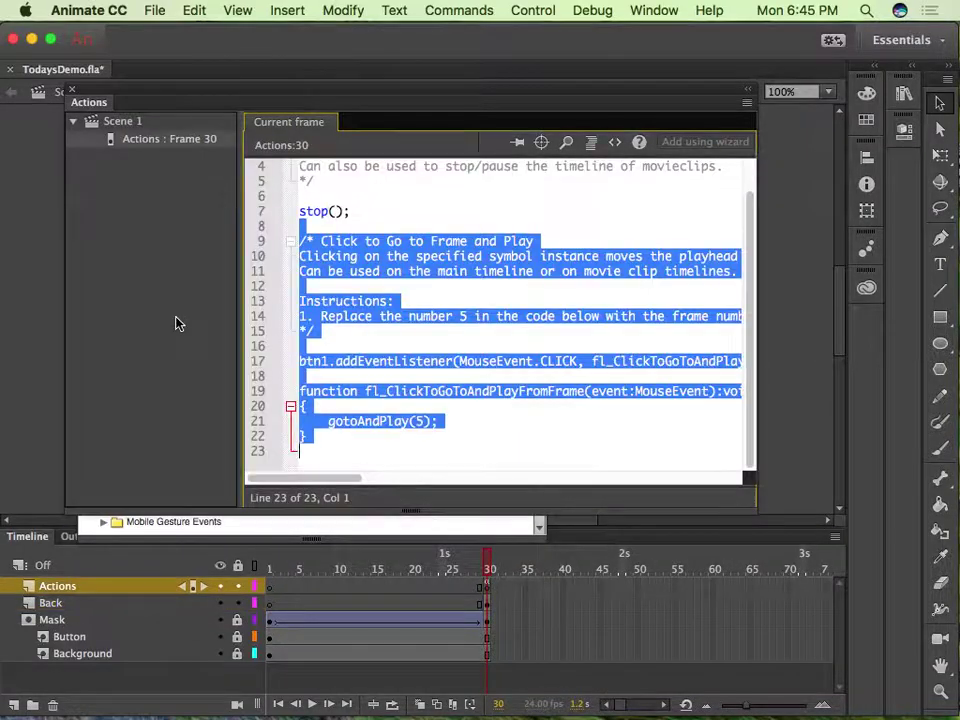
# - Enlarge and reposition the Actions editor so that the full lines of the frame 30 script are easier to read
pyautogui.click(506, 326)
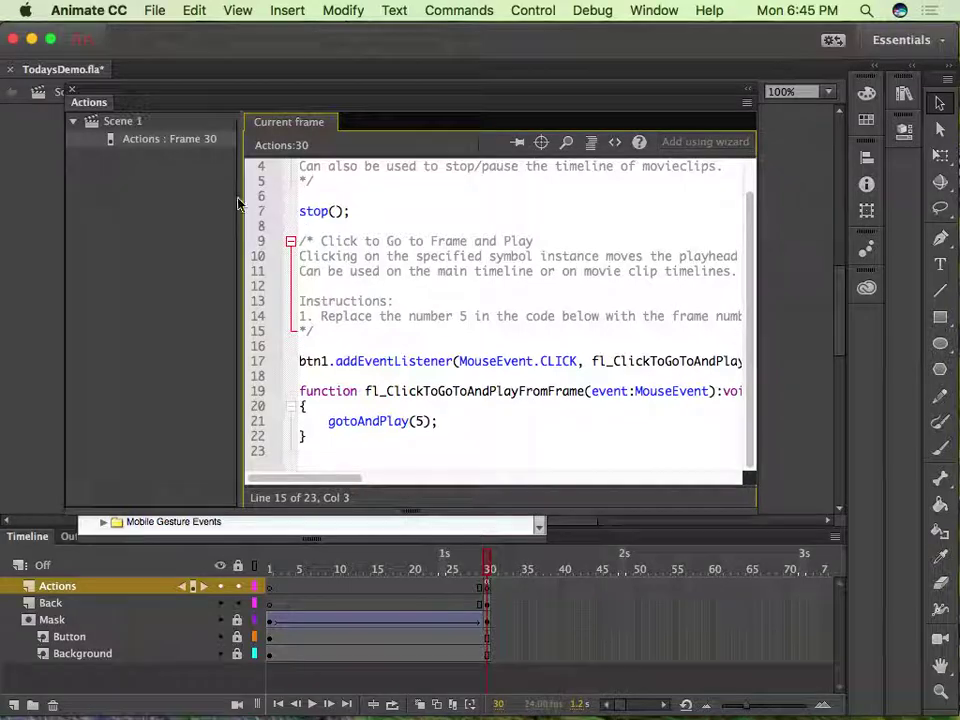
pyautogui.scroll(3, 740, 240)
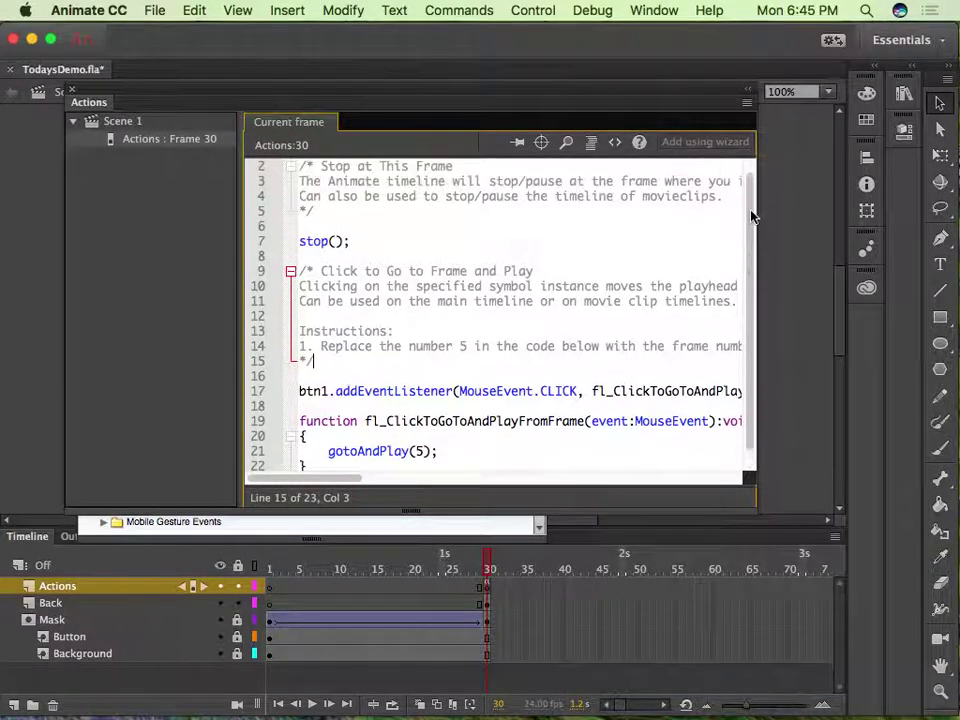
pyautogui.moveTo(760, 494); pyautogui.dragTo(955, 471)
pyautogui.moveTo(510, 94); pyautogui.dragTo(445, 71)
pyautogui.scroll(-1, 890, 210)
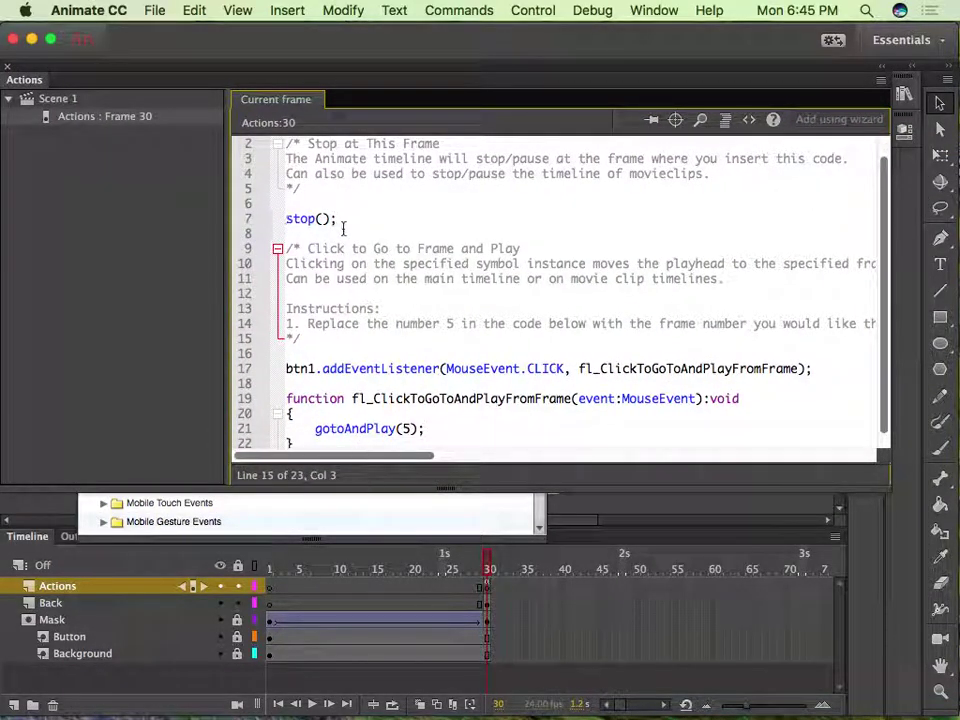
# - Examine the btn1 event listener line and the snippet's commented description and instructions in the frame 30 script
pyautogui.moveTo(310, 372); pyautogui.dragTo(318, 372)
pyautogui.click(295, 384)
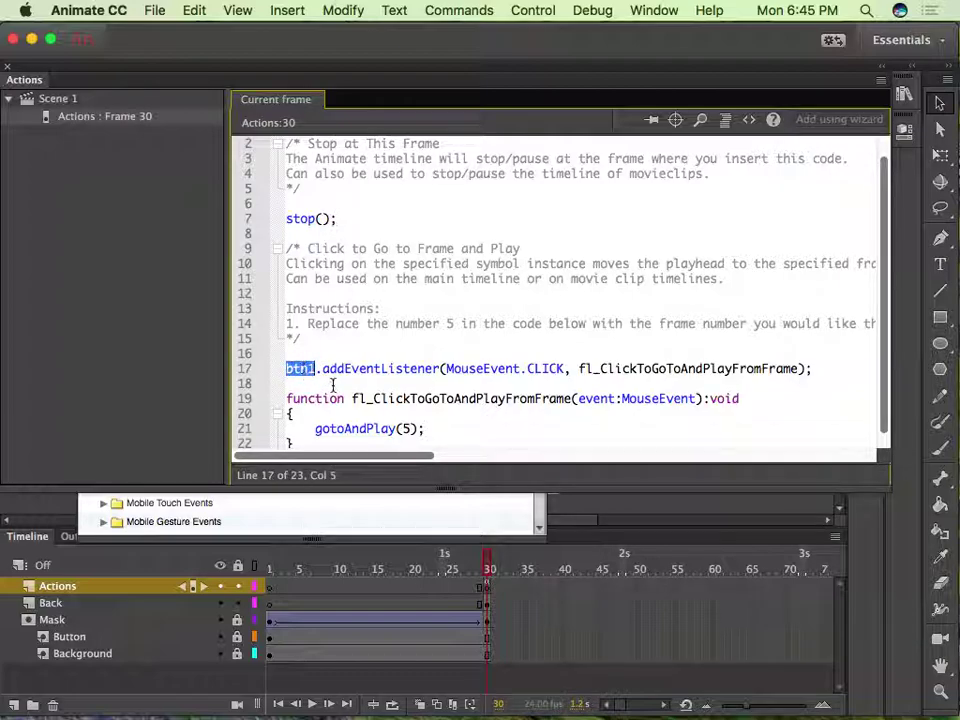
pyautogui.click(305, 382)
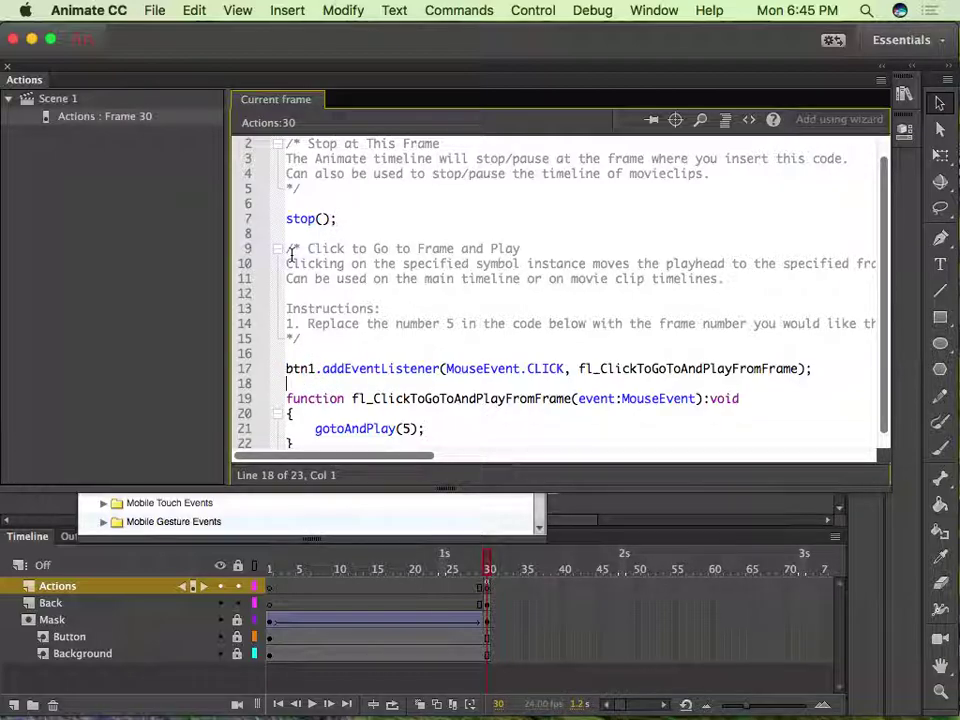
pyautogui.moveTo(288, 249); pyautogui.dragTo(444, 266)
pyautogui.click(388, 263)
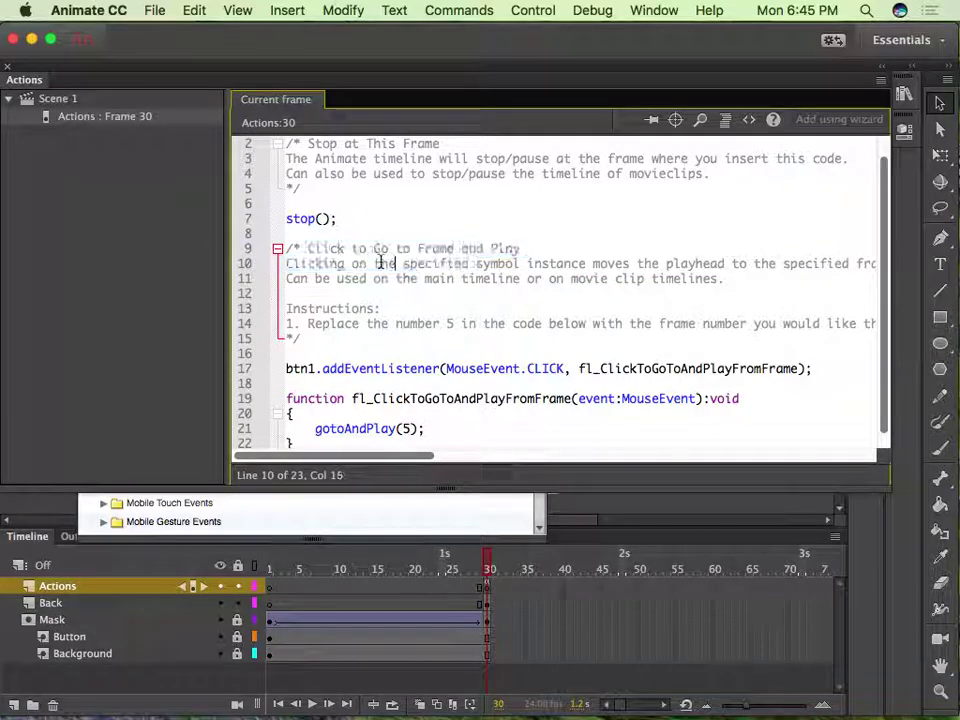
pyautogui.hscroll(1, 373, 452)
pyautogui.hscroll(-1, 373, 452)
pyautogui.moveTo(379, 452); pyautogui.dragTo(361, 441)
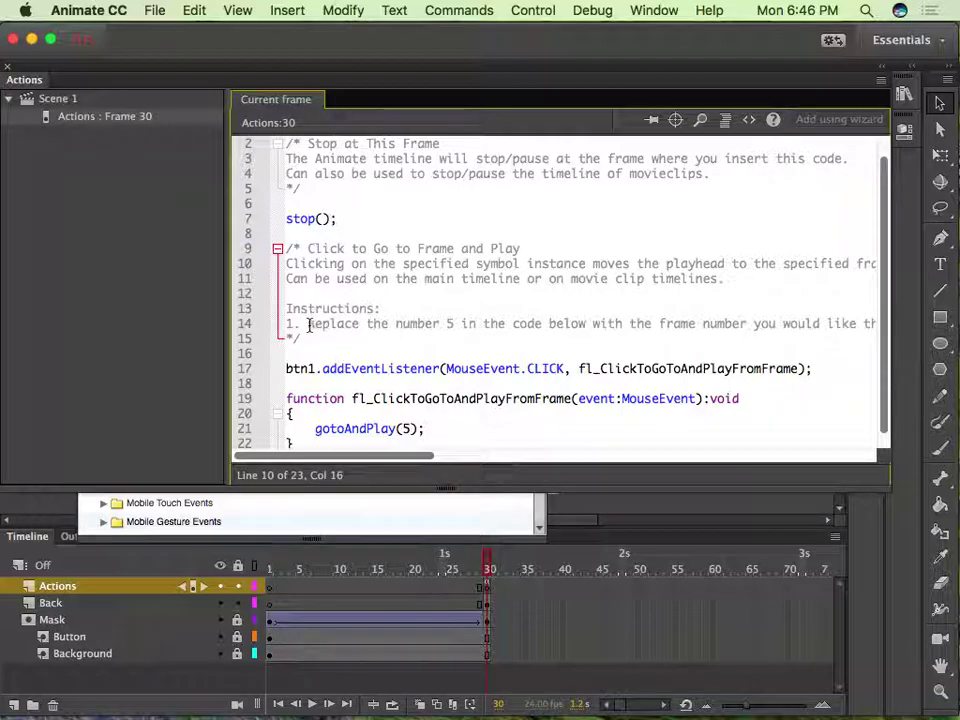
pyautogui.hscroll(2, 349, 456)
pyautogui.hscroll(-2, 349, 456)
# - Examine the frame number argument of gotoAndPlay and the btn1 instance name in the click handler code
pyautogui.moveTo(436, 456); pyautogui.dragTo(318, 433)
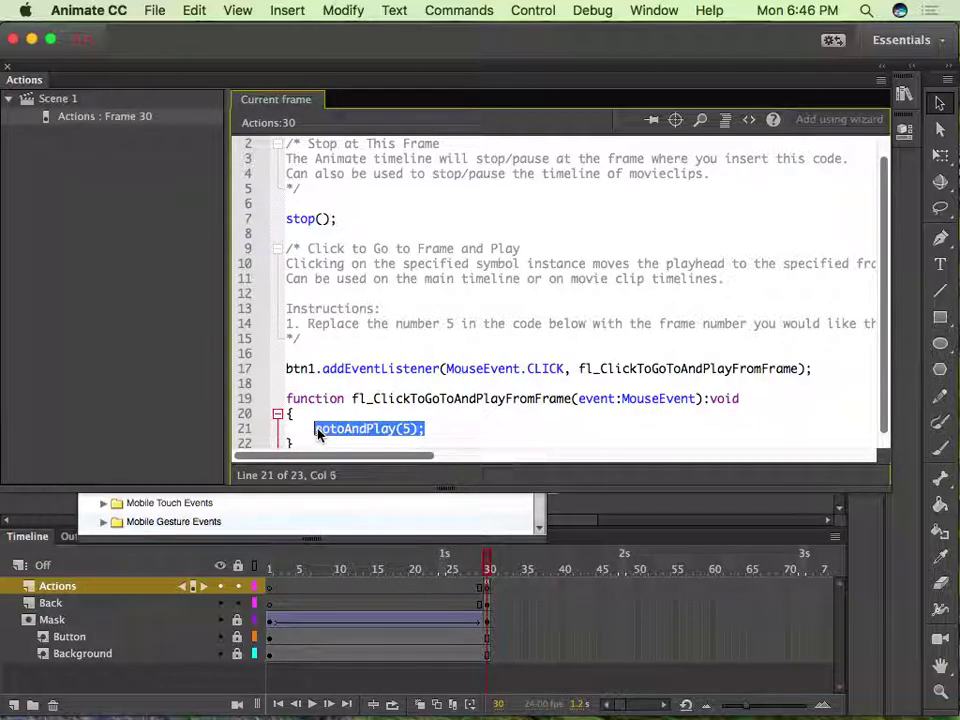
pyautogui.click(404, 429)
pyautogui.press('Right')
pyautogui.hotkey('shift', 'Right')
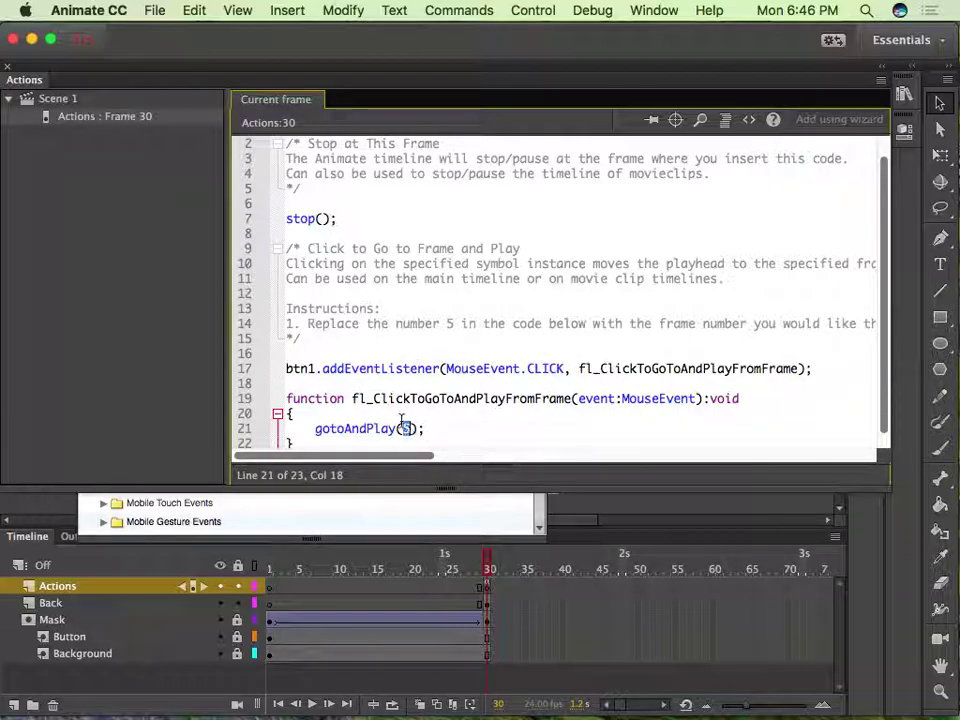
pyautogui.moveTo(287, 369); pyautogui.dragTo(314, 371)
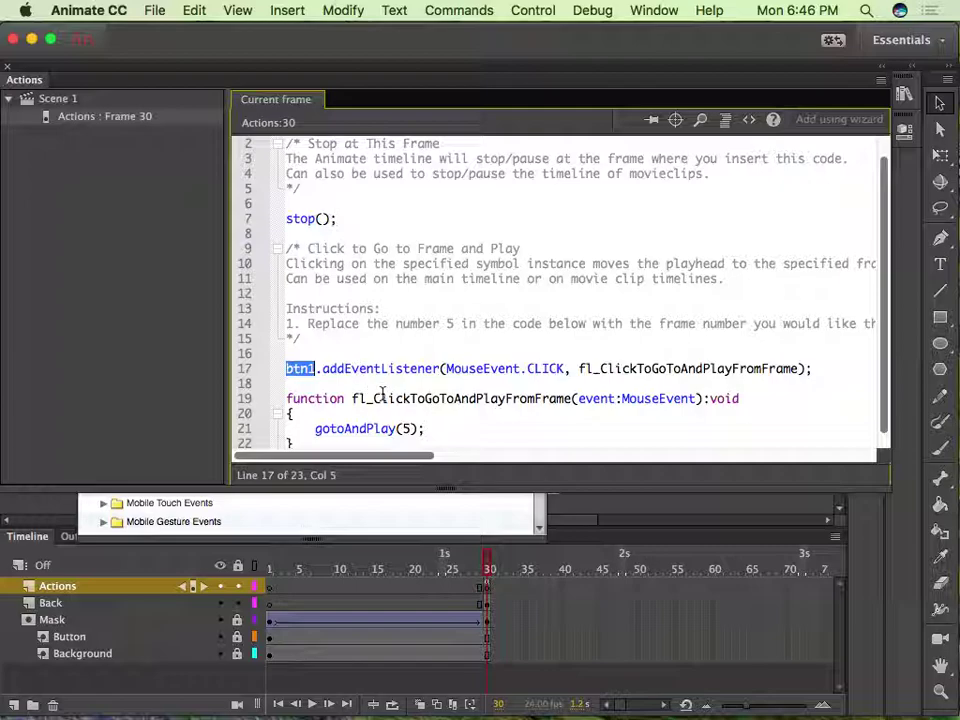
# - Set the gotoAndPlay frame argument to 1 in the frame 30 script, and close the Actions editor
pyautogui.moveTo(316, 430); pyautogui.dragTo(397, 432)
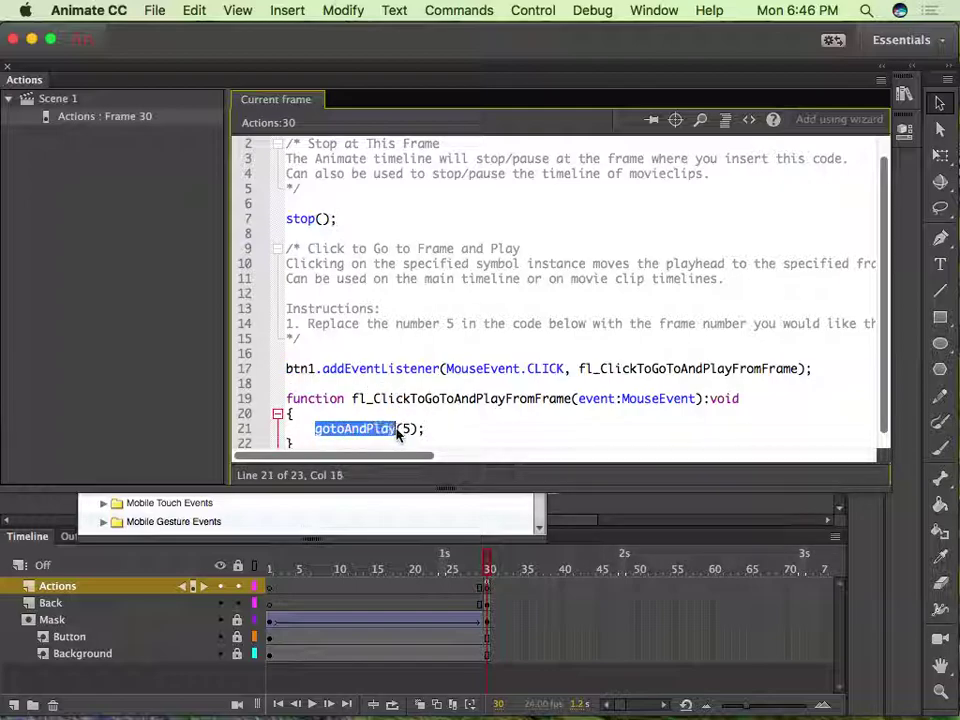
pyautogui.click(404, 429)
pyautogui.doubleClick(407, 428)
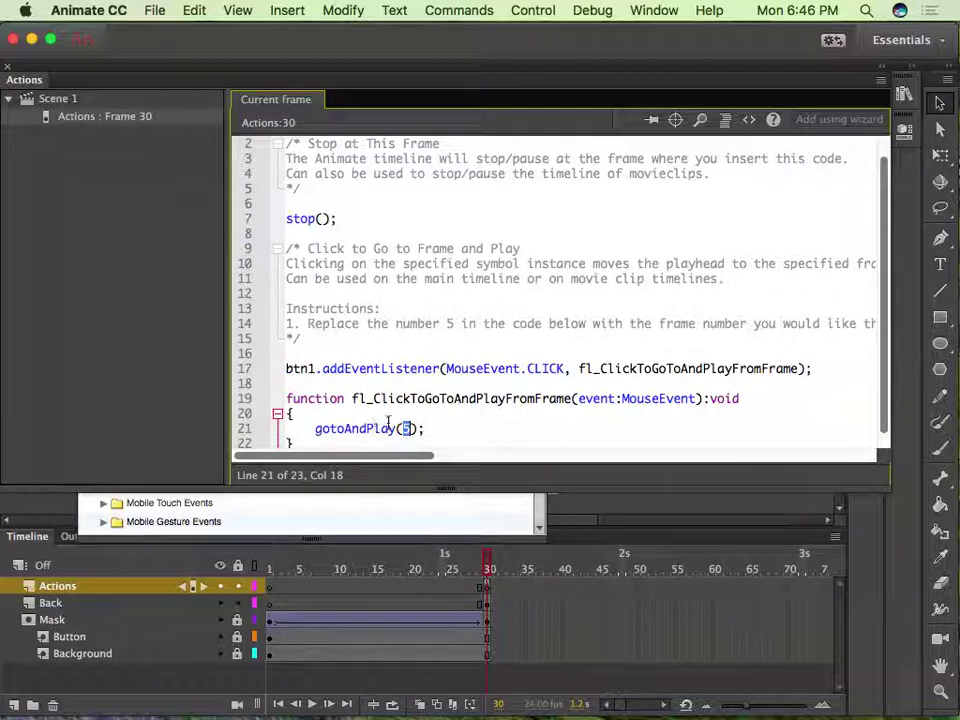
pyautogui.write('1')
pyautogui.scroll(-1, 417, 426)
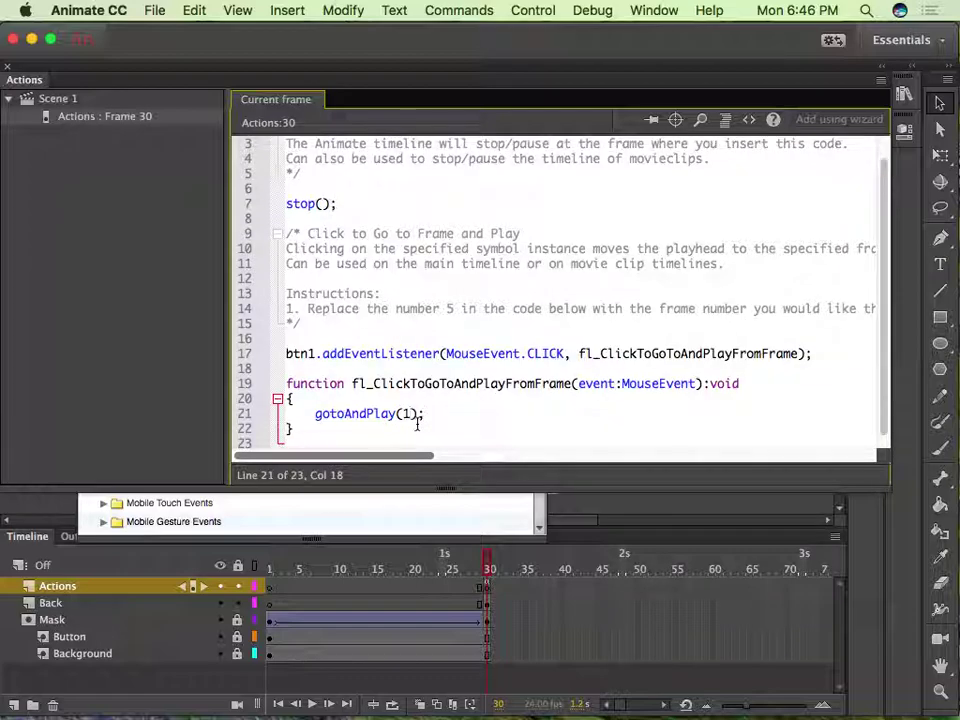
pyautogui.doubleClick(411, 414)
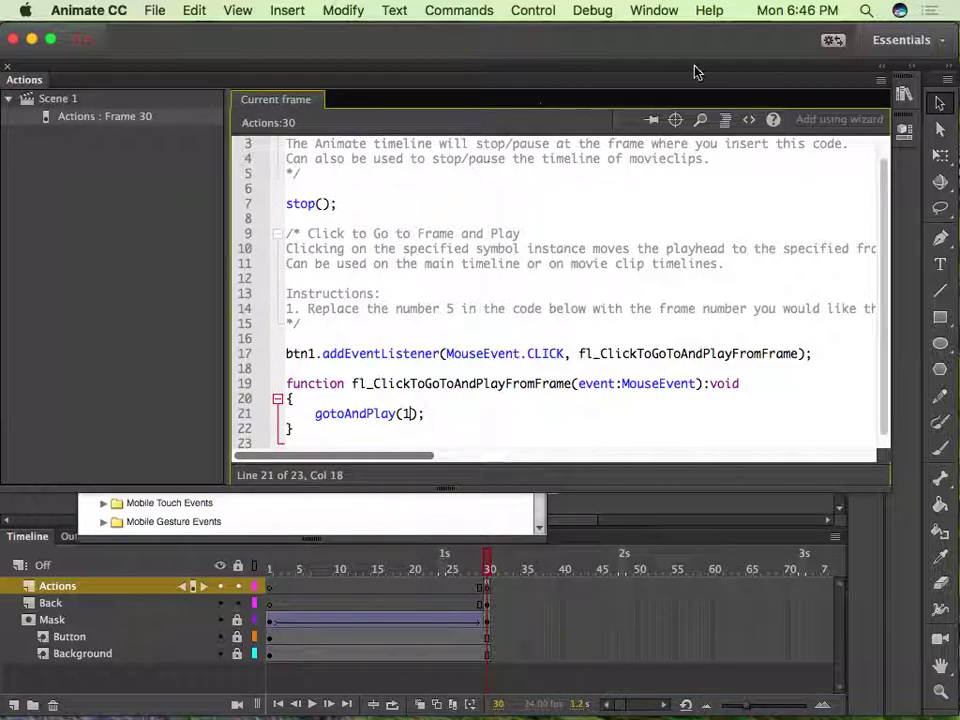
pyautogui.moveTo(460, 353); pyautogui.dragTo(467, 353)
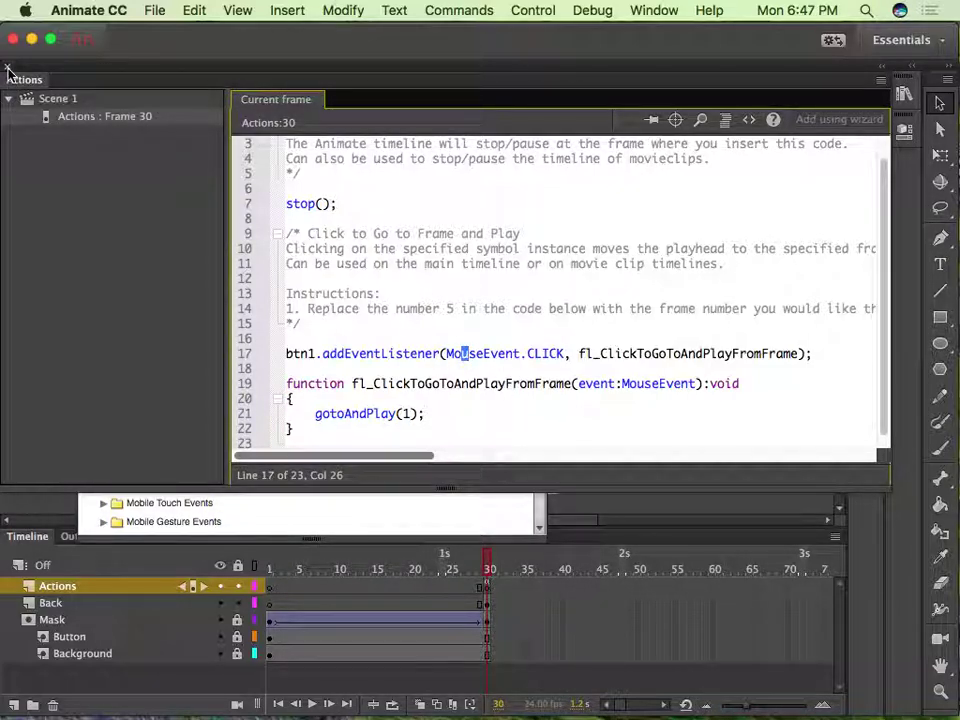
pyautogui.click(7, 67)
pyautogui.click(85, 161)
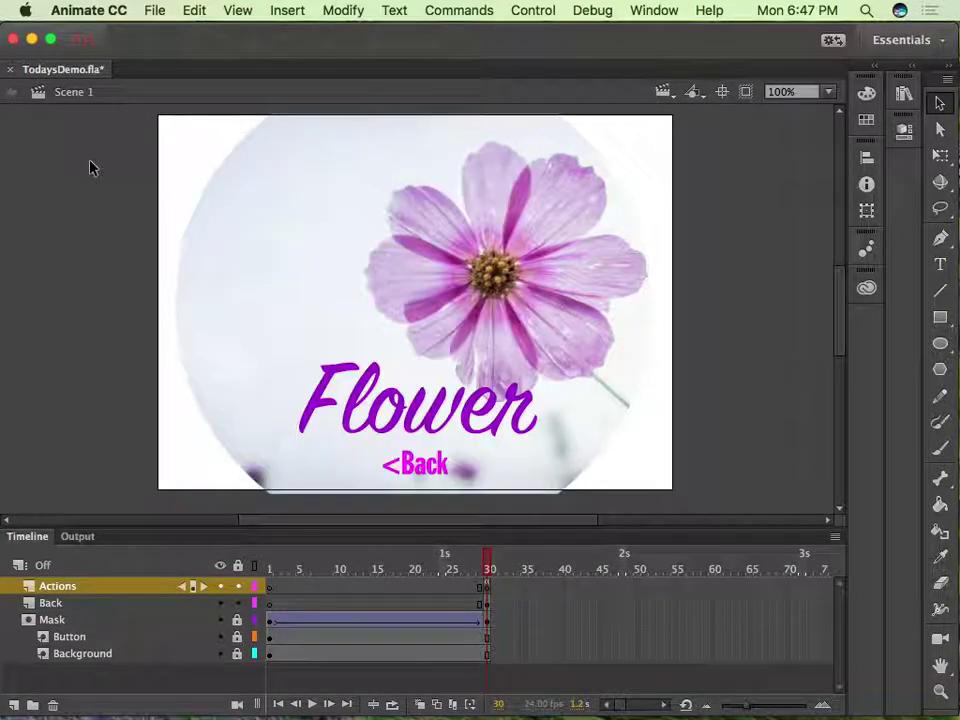
# - Test the movie and trigger the Back button repeatedly to check that the animation replays from the start
pyautogui.click(462, 10)
pyautogui.moveTo(532, 10)
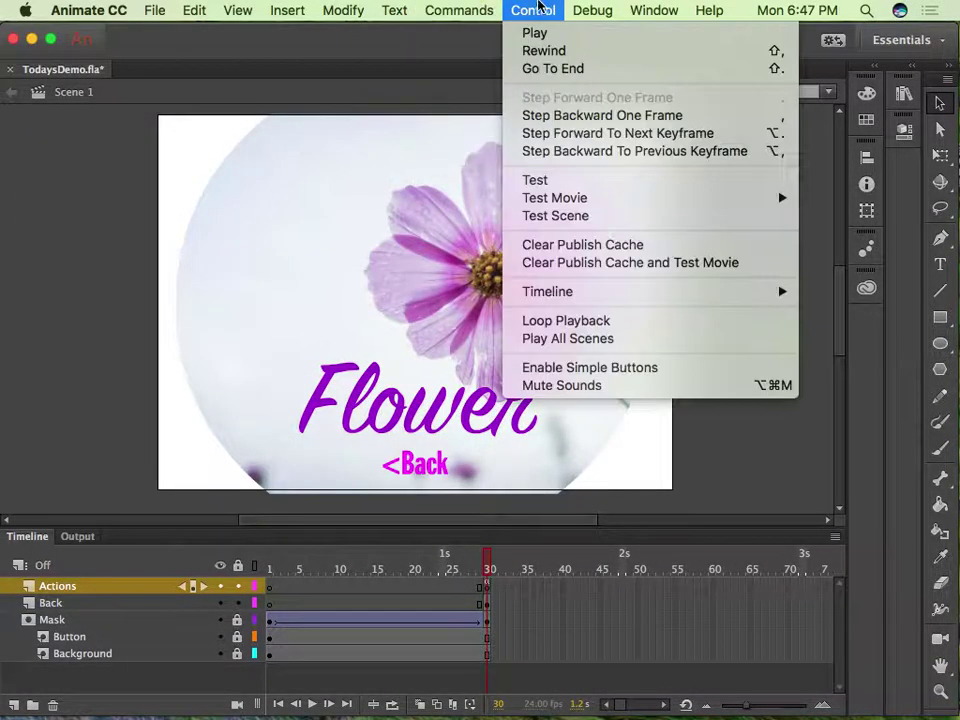
pyautogui.click(557, 179)
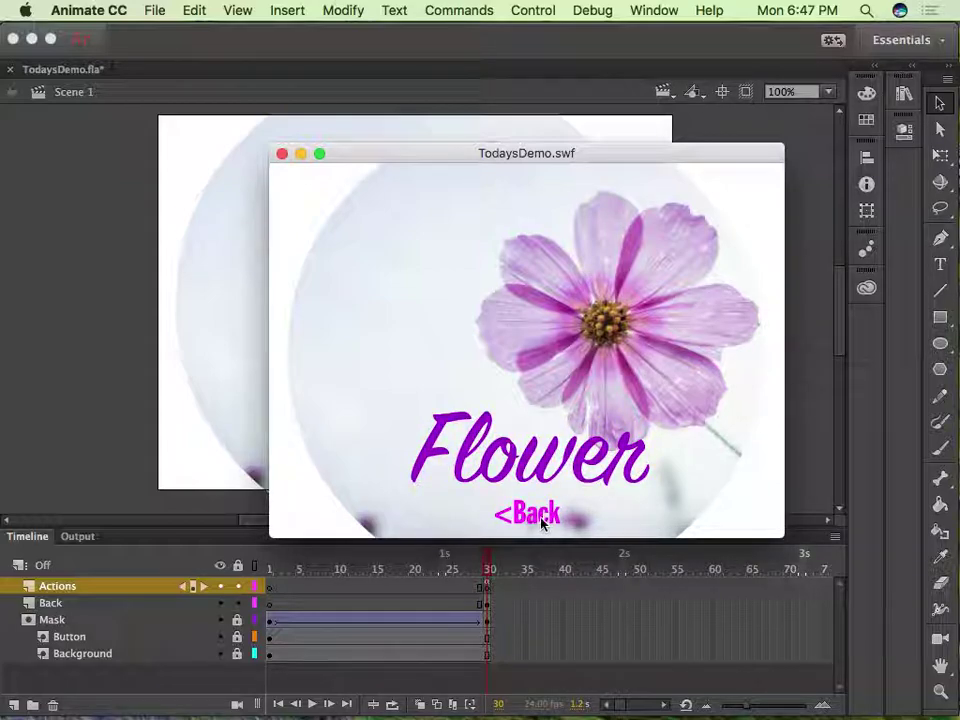
pyautogui.click(540, 516)
pyautogui.click(537, 517)
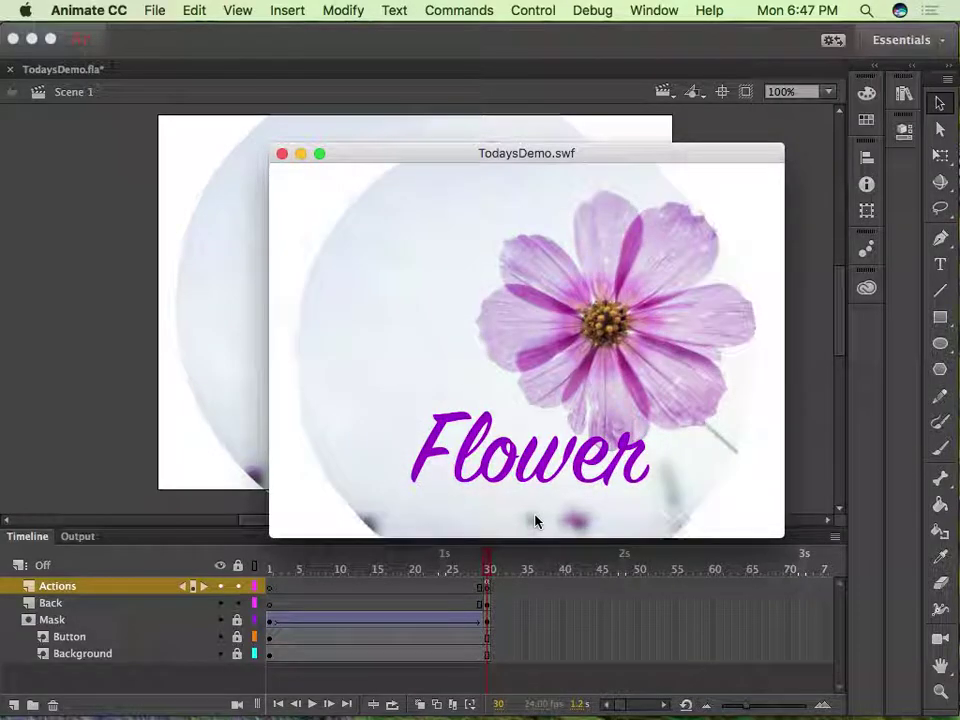
pyautogui.click(537, 517)
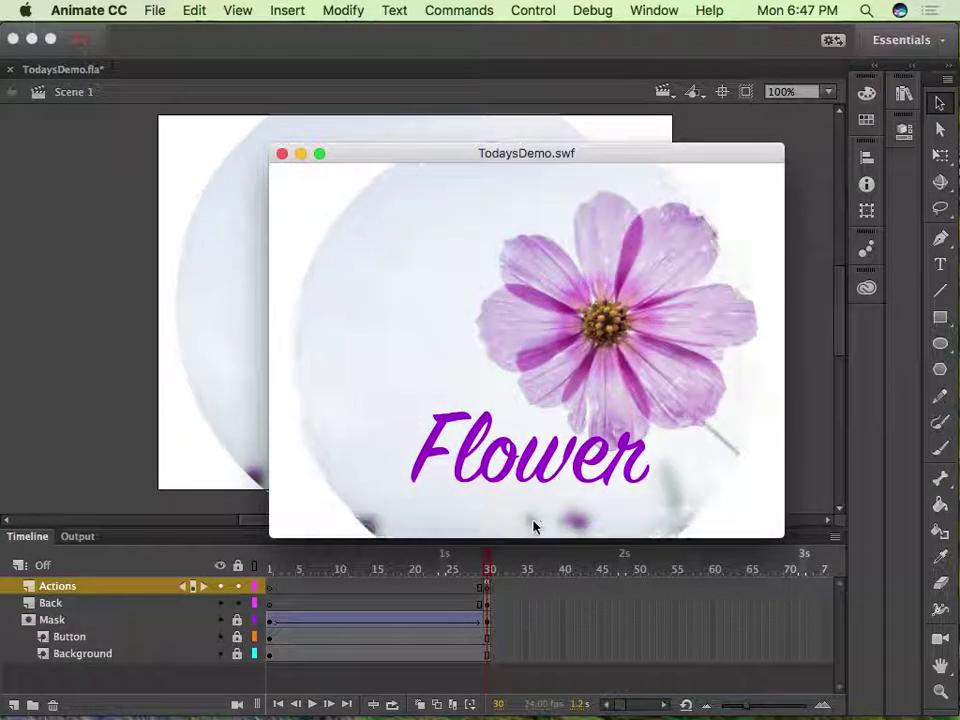
pyautogui.click(516, 514)
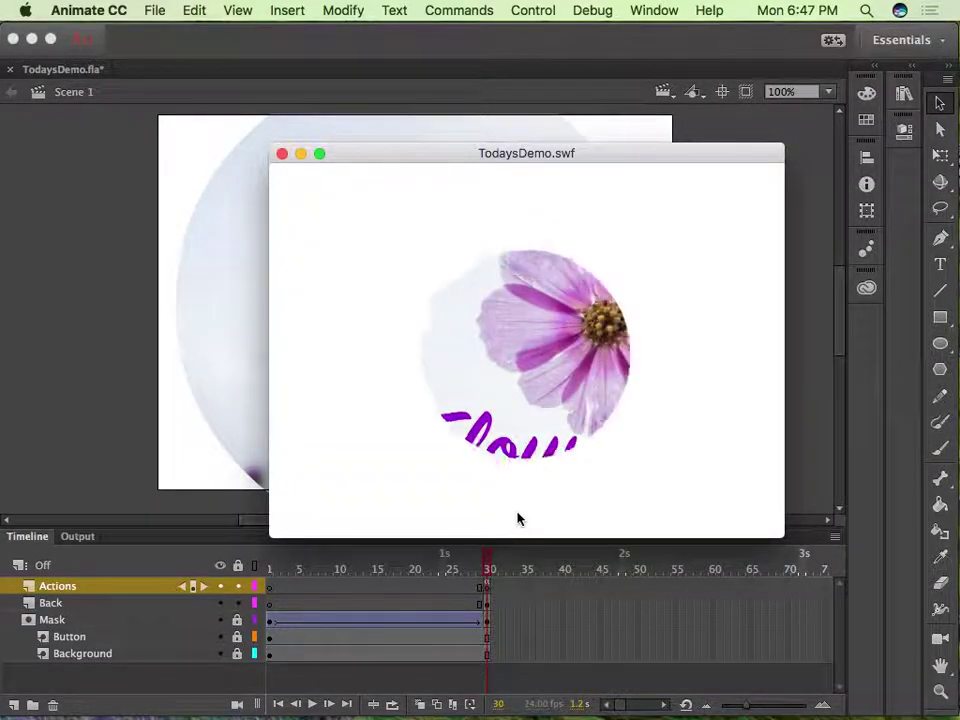
pyautogui.click(518, 516)
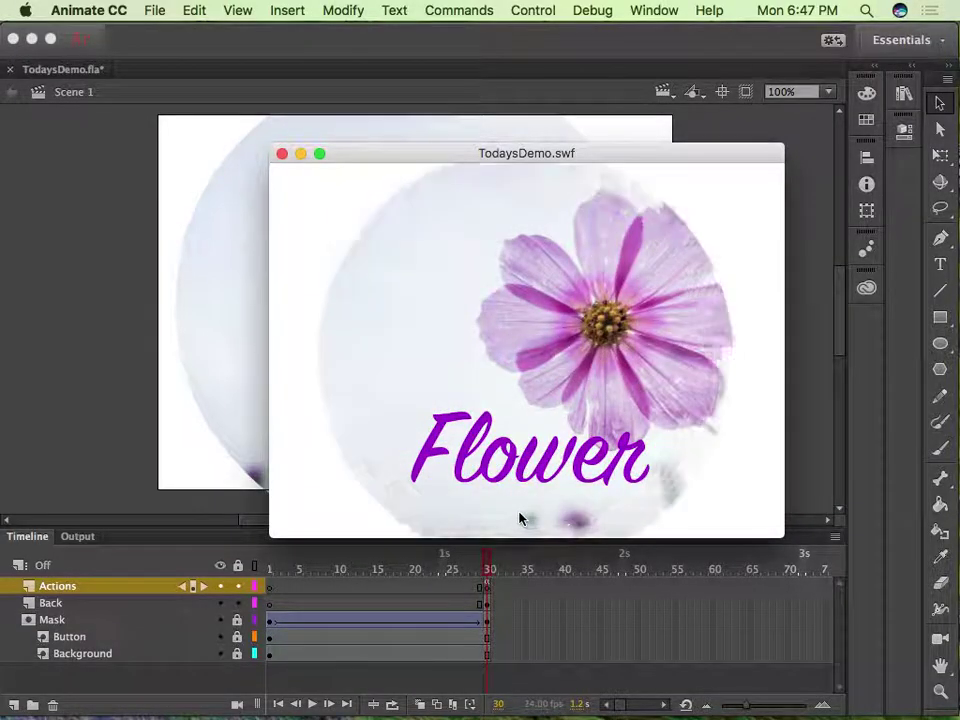
pyautogui.click(518, 515)
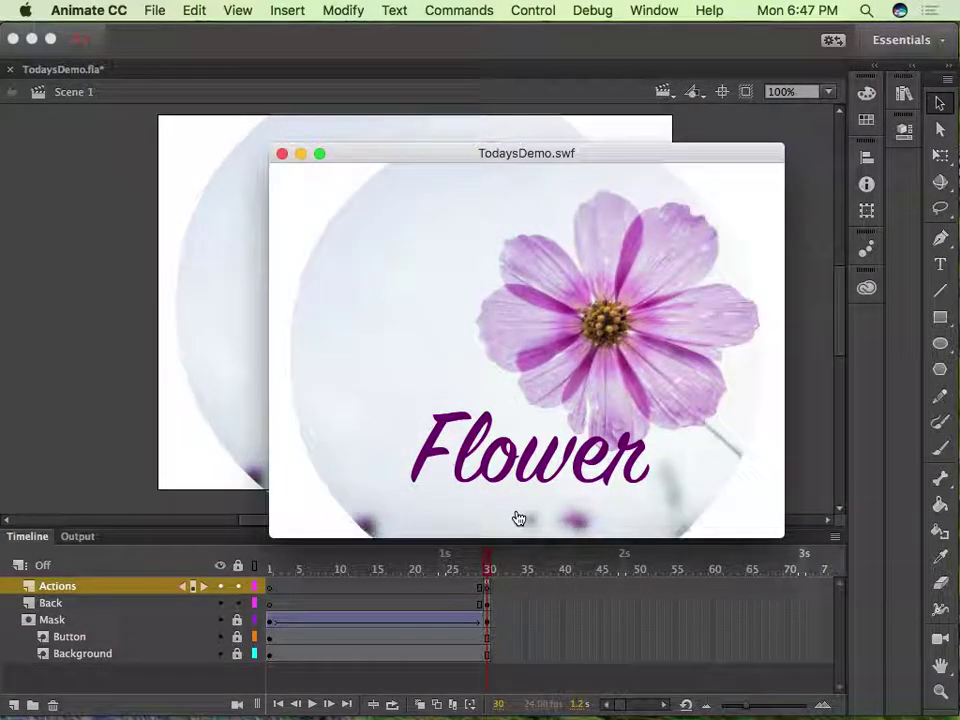
pyautogui.click(518, 515)
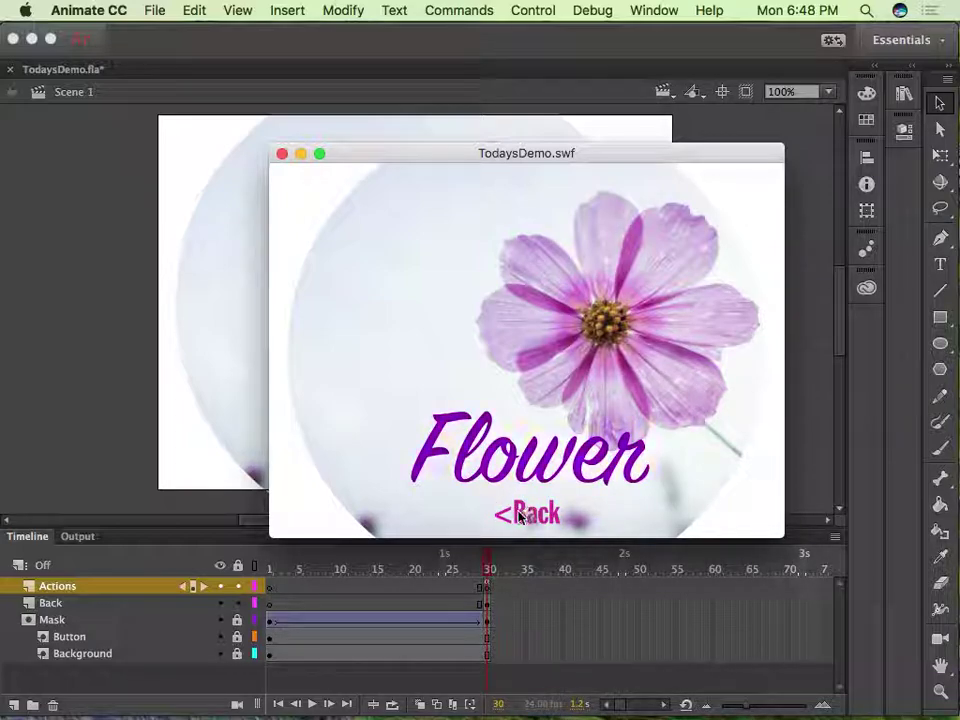
# - Check how different spots on the Back button's lettering respond in the movie preview, and close the preview
pyautogui.click(520, 513)
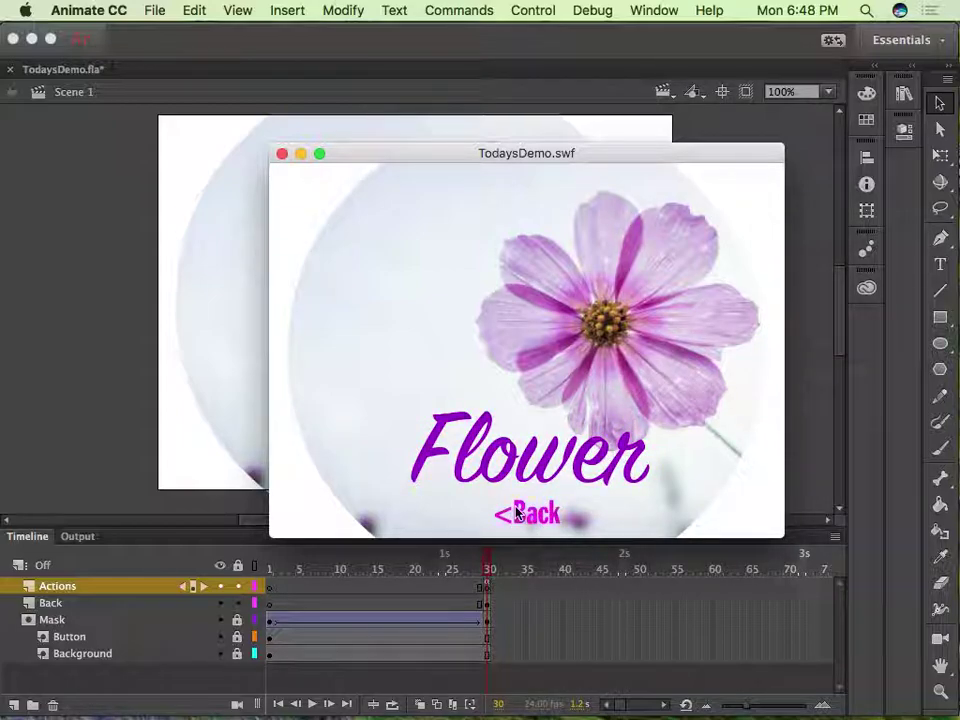
pyautogui.click(531, 513)
pyautogui.click(514, 516)
pyautogui.click(506, 515)
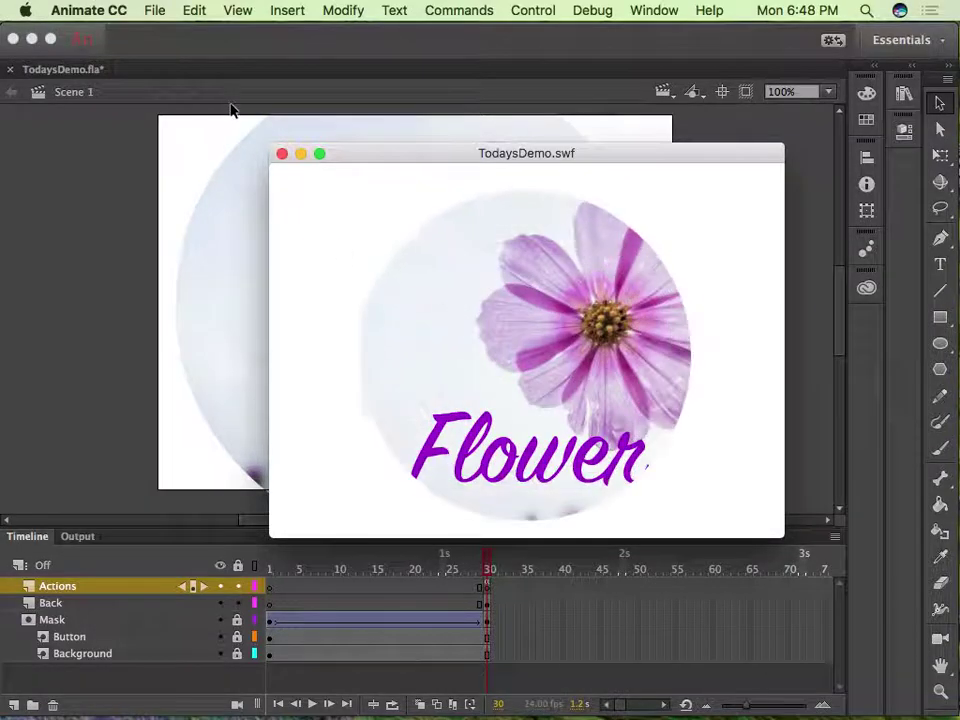
pyautogui.click(280, 154)
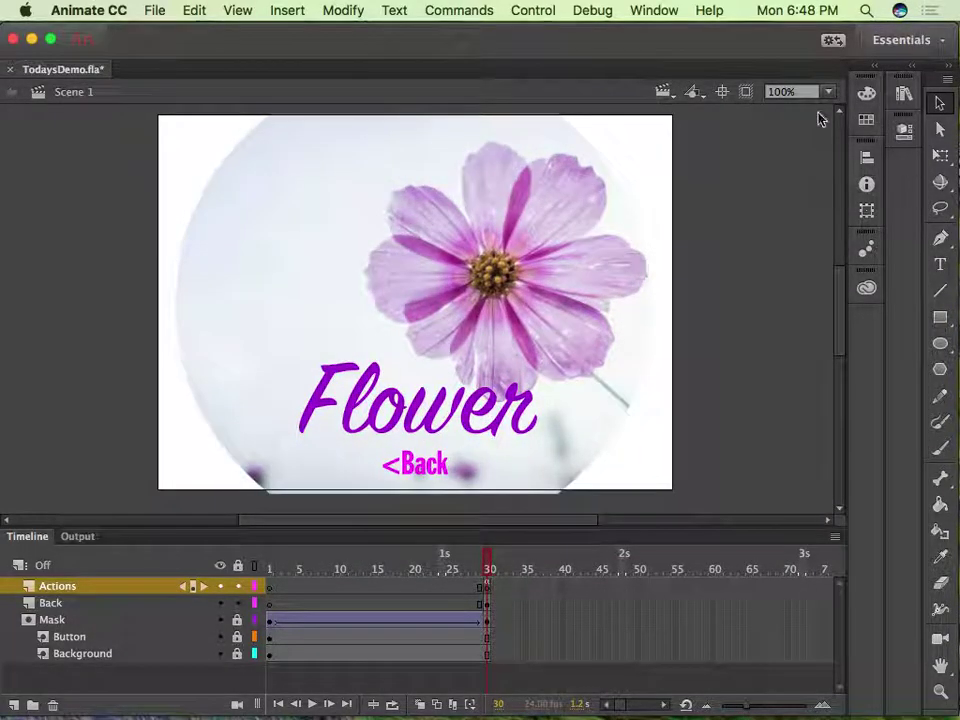
# - Open the Back movie clip on frame 30 for editing and add a layer named Hit Layer above its text layer
pyautogui.click(487, 606)
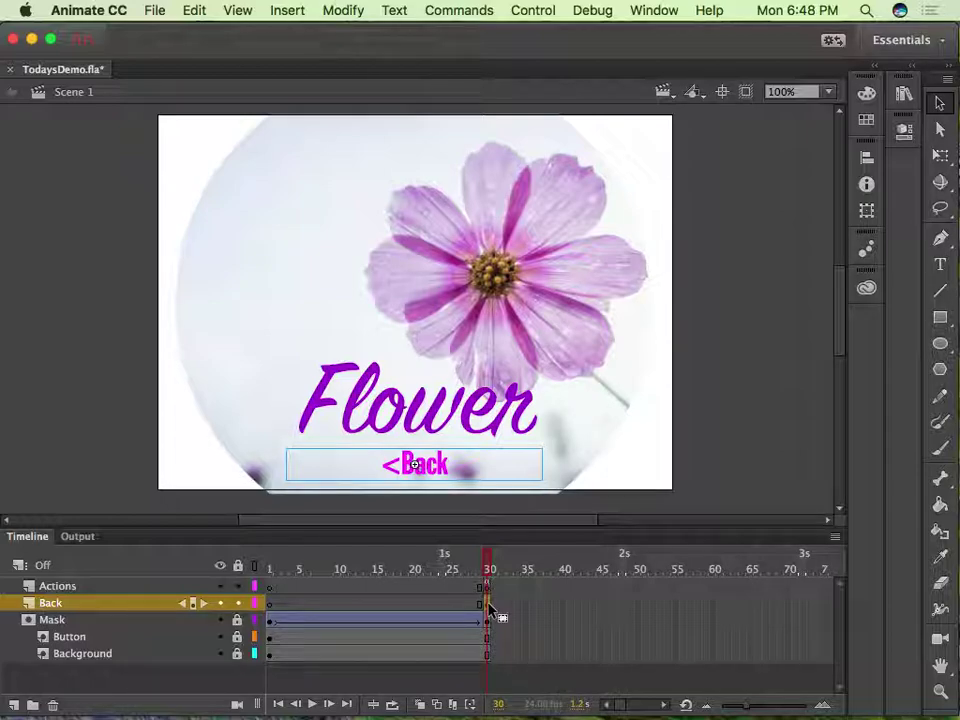
pyautogui.doubleClick(447, 462)
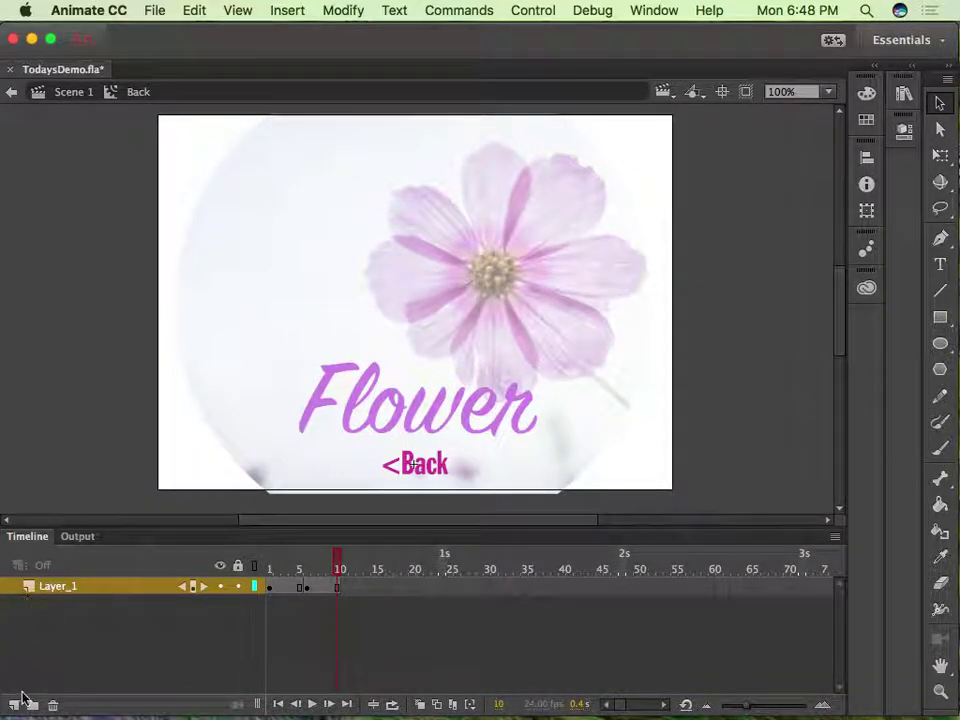
pyautogui.click(14, 706)
pyautogui.click(71, 586)
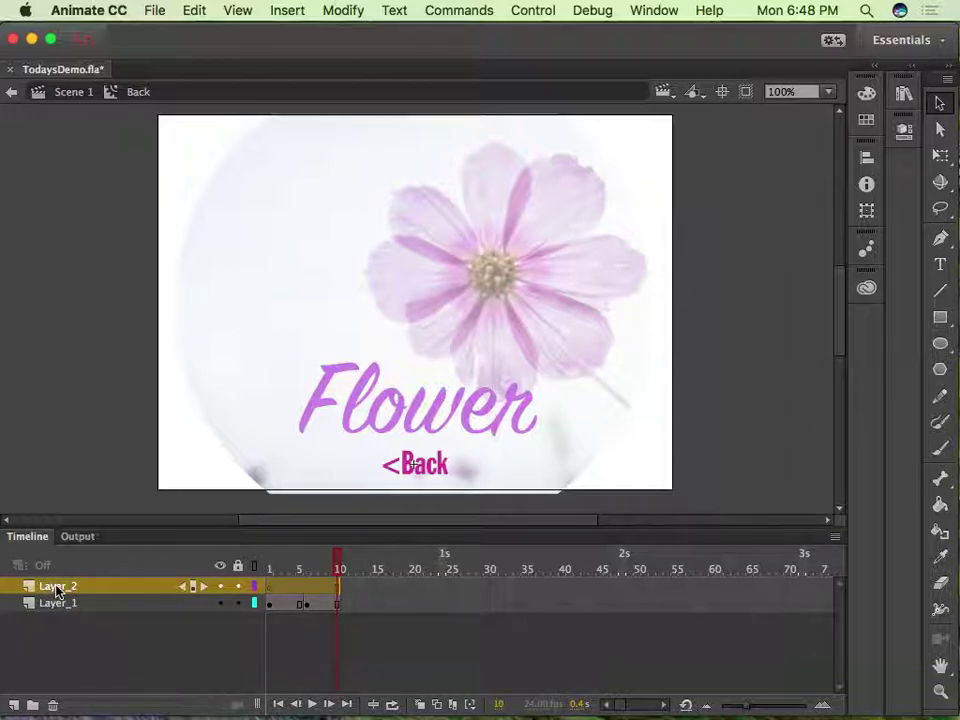
pyautogui.doubleClick(57, 588)
pyautogui.write('Hit')
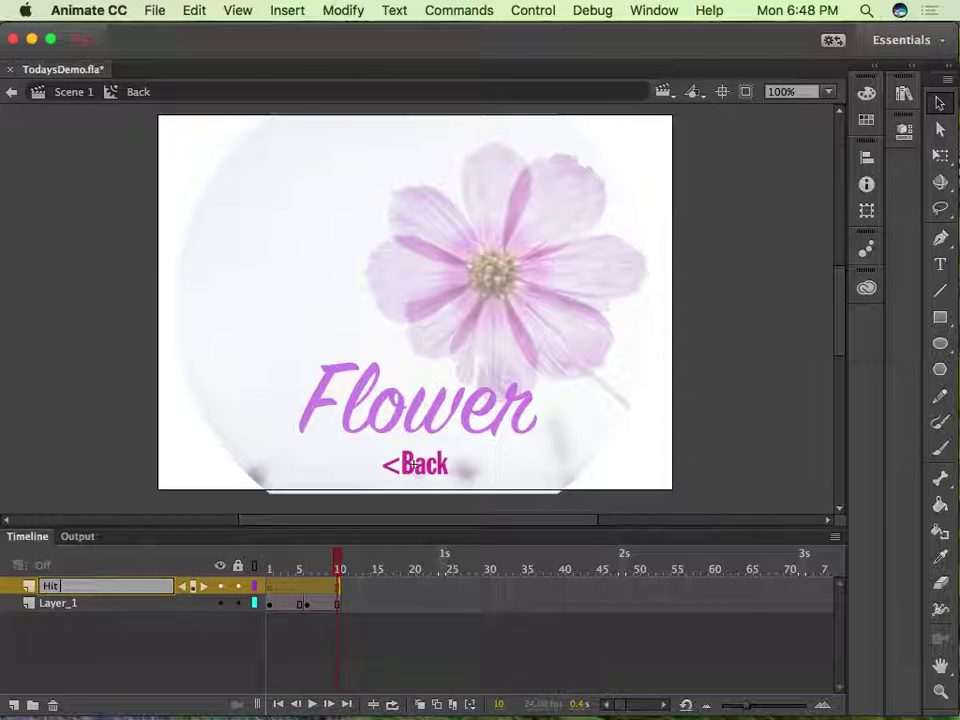
pyautogui.write(' Layer')
pyautogui.press('Return')
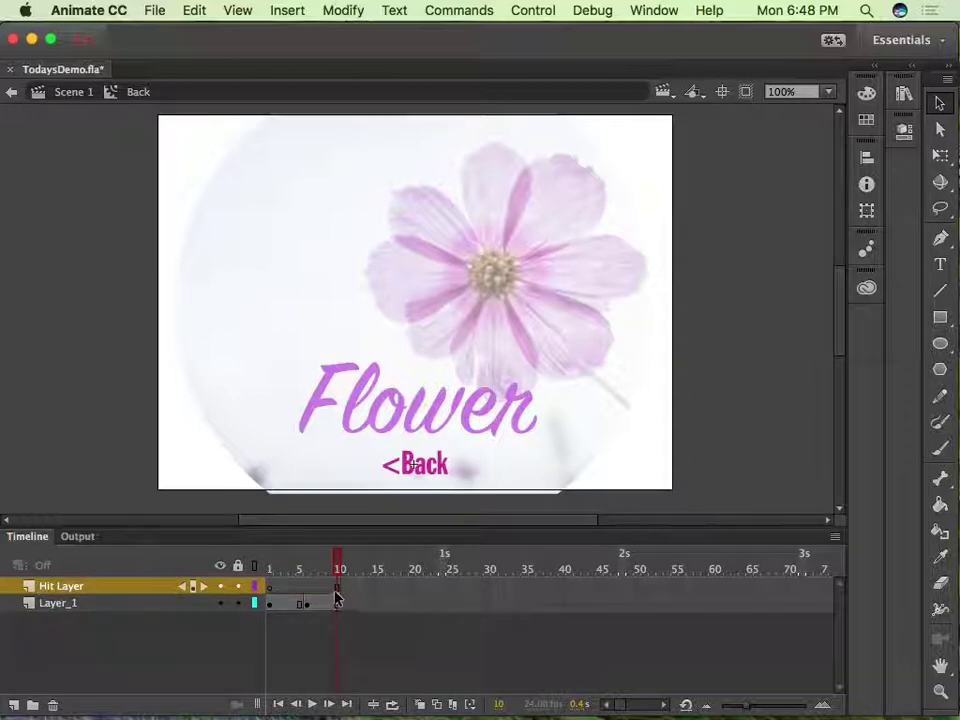
# - On frame 1 of Hit Layer, draw a rectangle about 111 × 47 px over the Back text and convert it to a Movie Clip symbol
pyautogui.click(270, 587)
pyautogui.press('r')
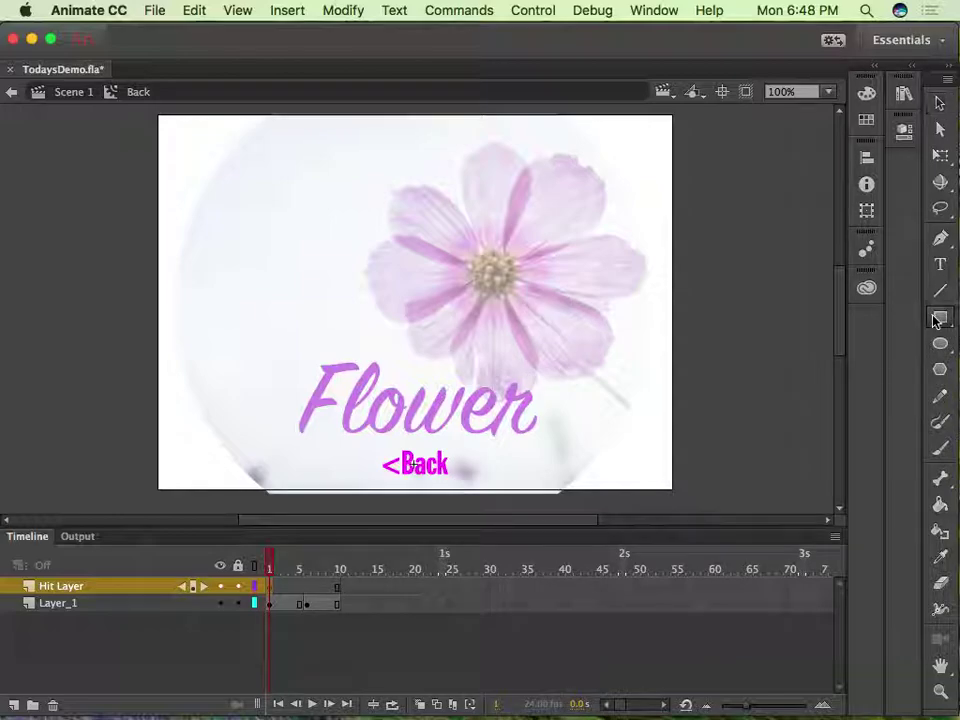
pyautogui.moveTo(367, 441); pyautogui.dragTo(470, 484)
pyautogui.click(940, 103)
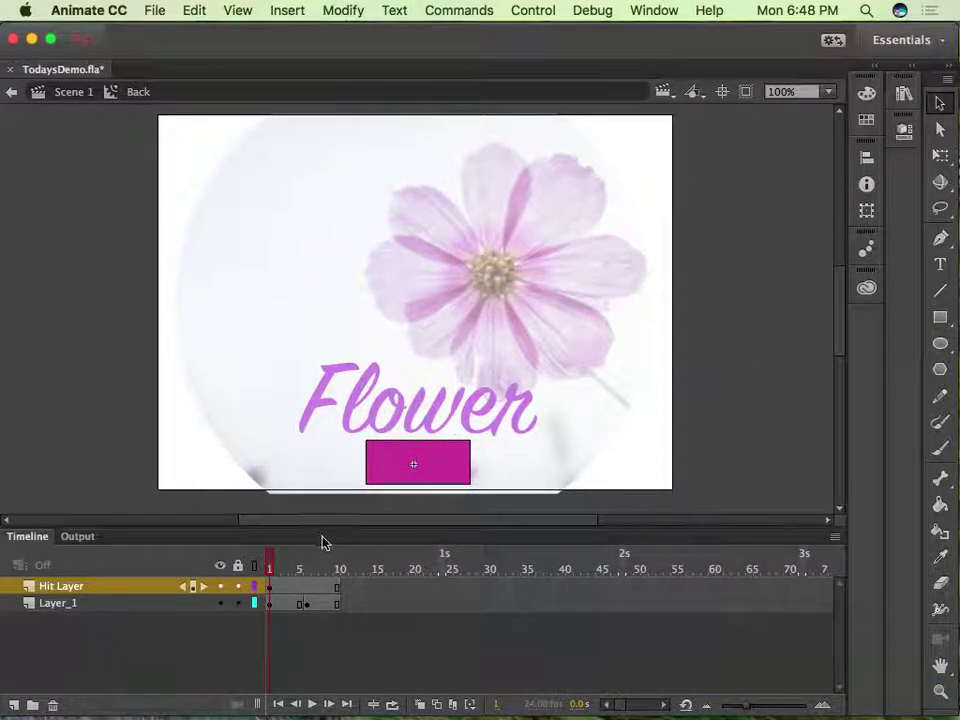
pyautogui.rightClick(443, 460)
pyautogui.click(497, 680)
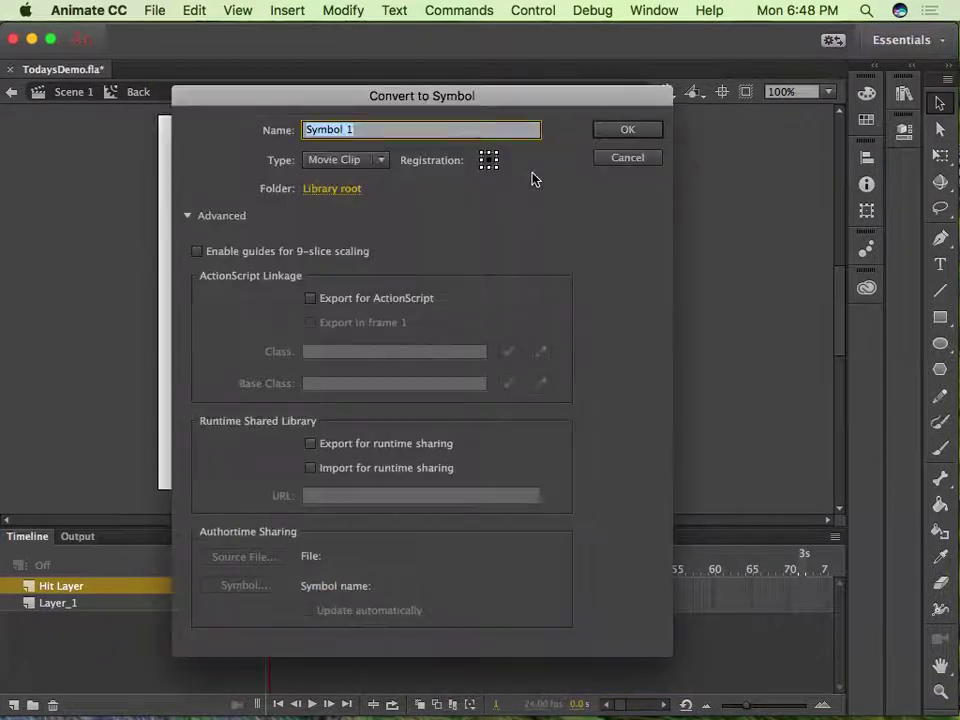
pyautogui.click(622, 127)
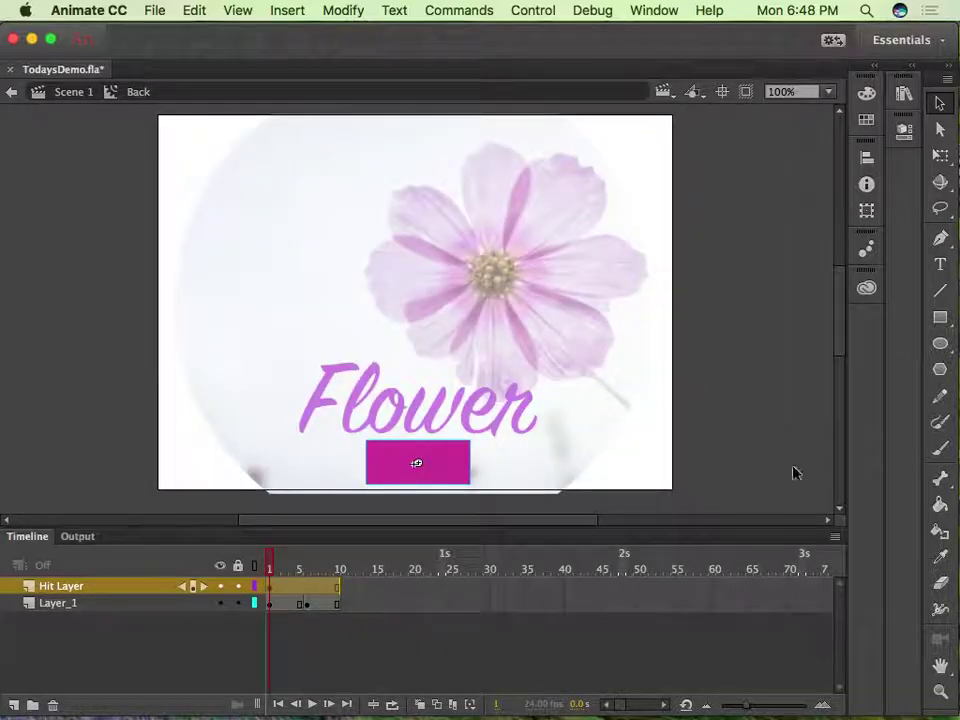
# - Set the rectangle instance's color effect to Alpha at 0% and return to Scene 1
pyautogui.click(905, 132)
pyautogui.click(705, 379)
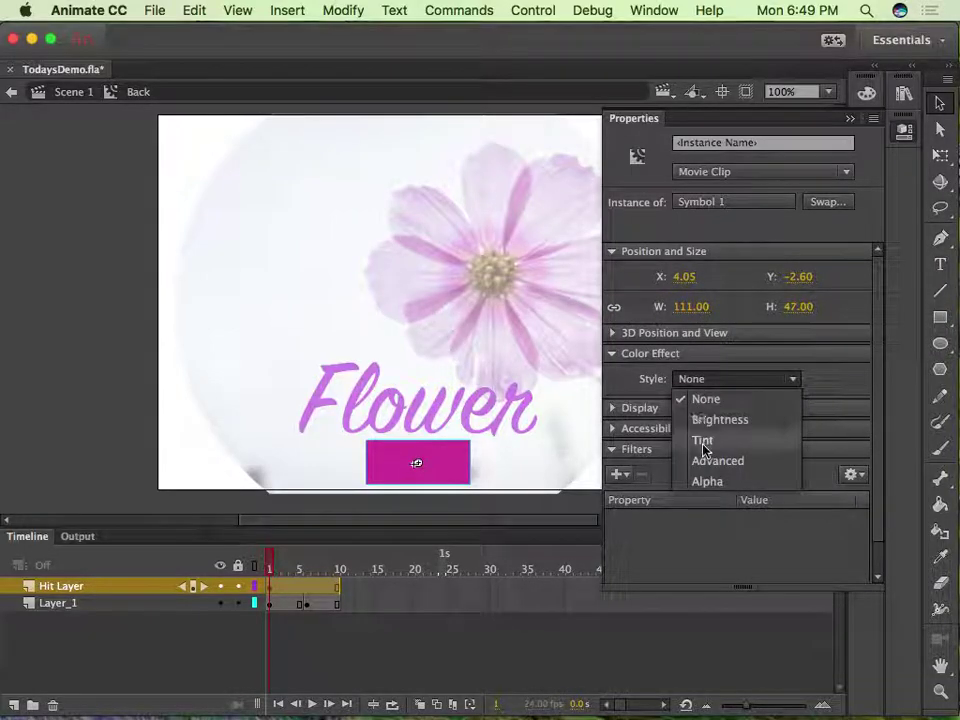
pyautogui.click(707, 482)
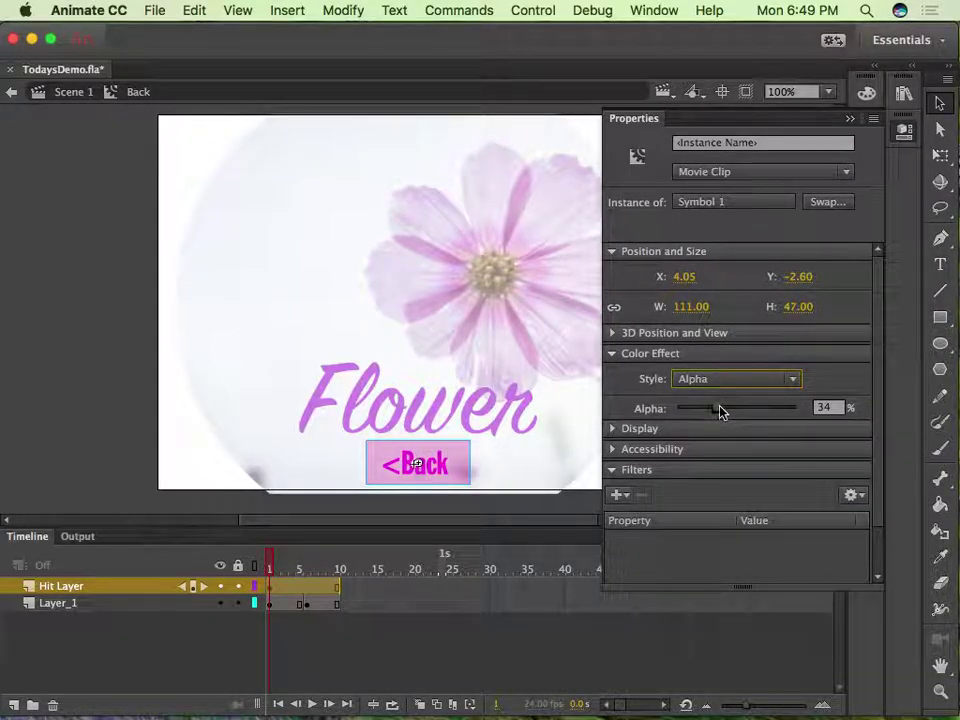
pyautogui.moveTo(718, 409); pyautogui.dragTo(617, 399)
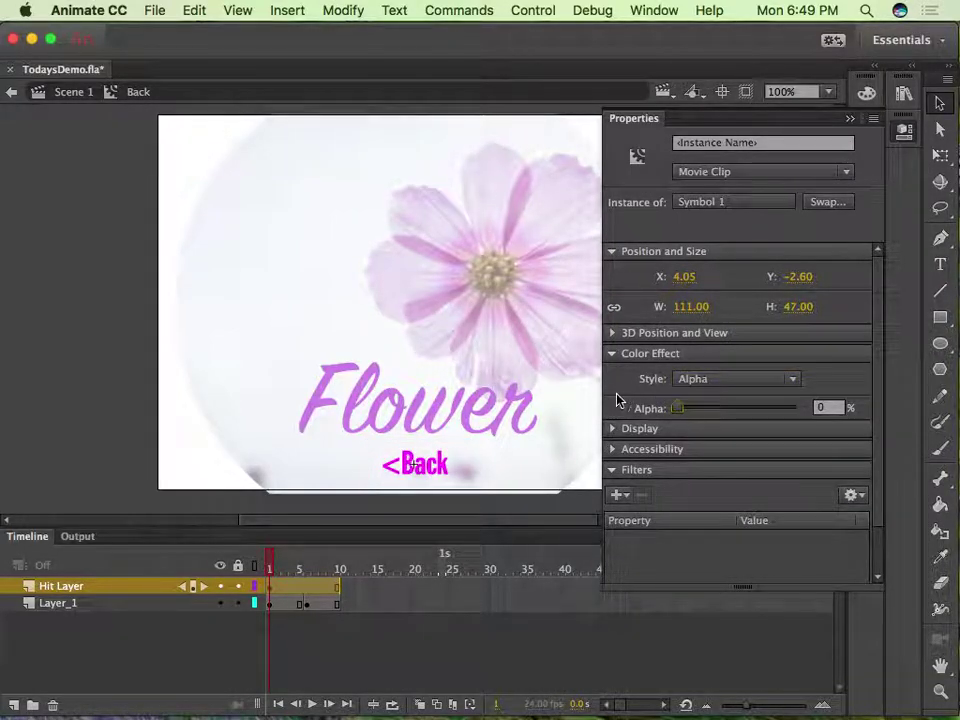
pyautogui.click(850, 119)
pyautogui.click(60, 93)
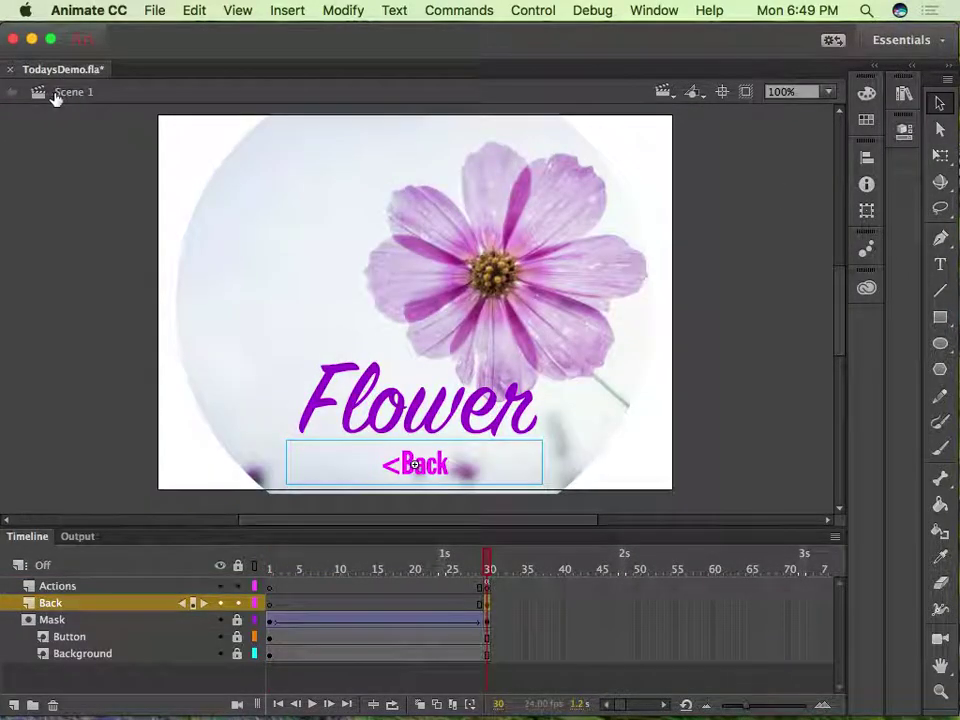
# - Test the movie and try the Back button on its letters and on the area around them
pyautogui.click(70, 204)
pyautogui.click(533, 10)
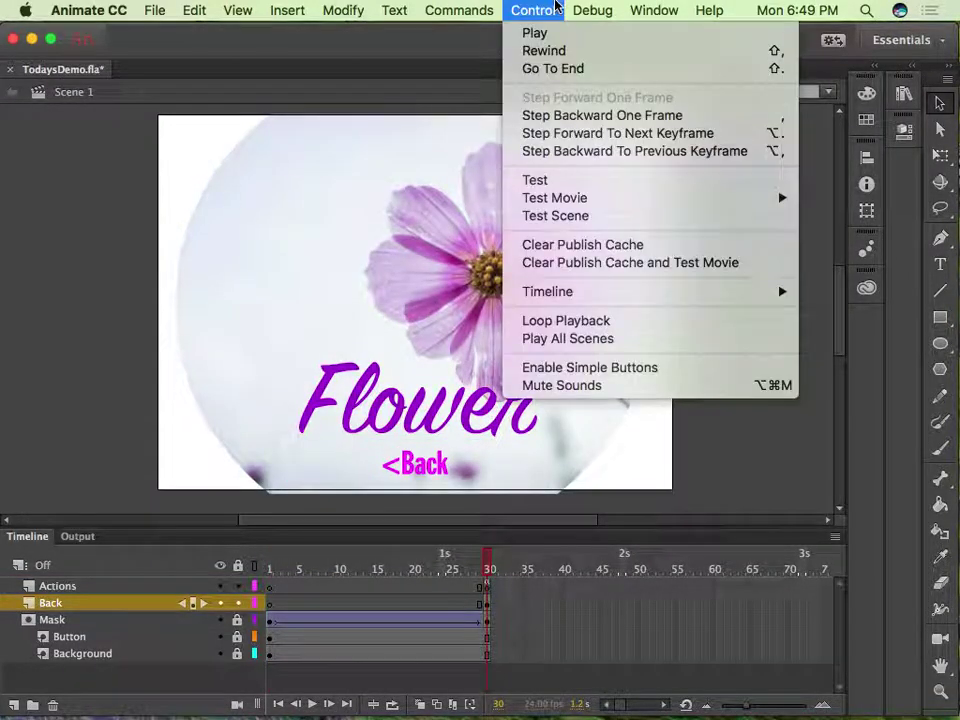
pyautogui.click(553, 186)
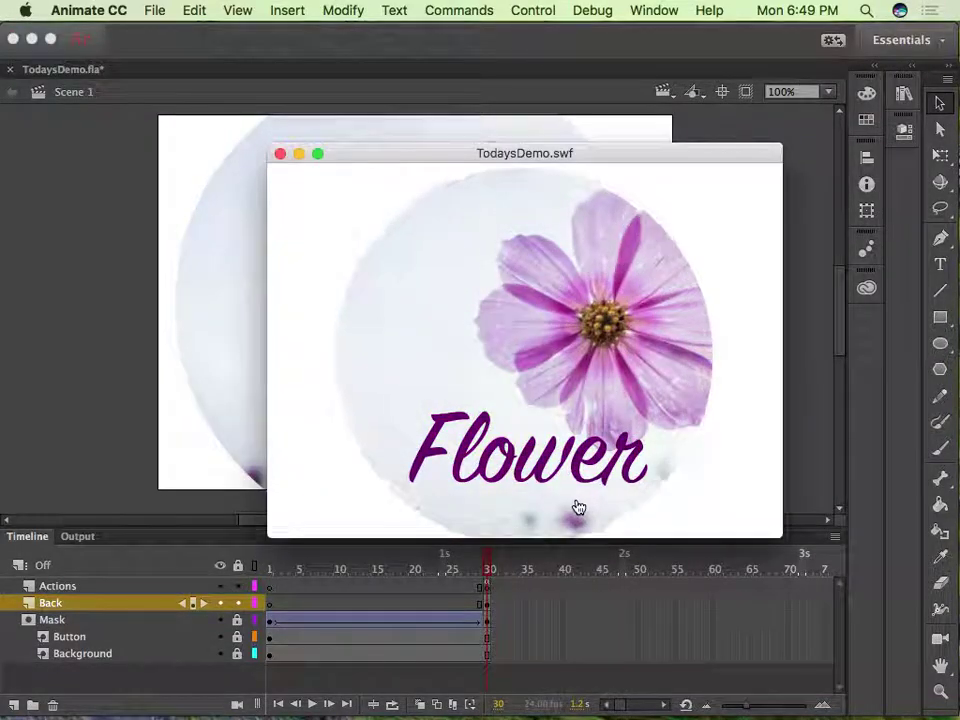
pyautogui.click(531, 514)
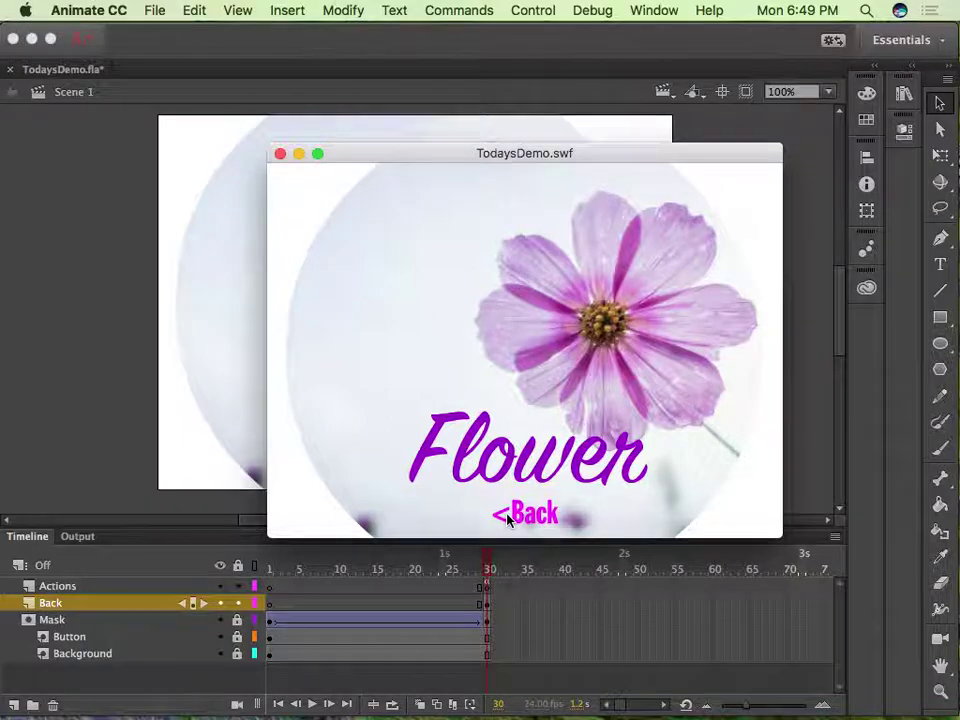
pyautogui.click(531, 515)
pyautogui.click(491, 515)
pyautogui.click(500, 527)
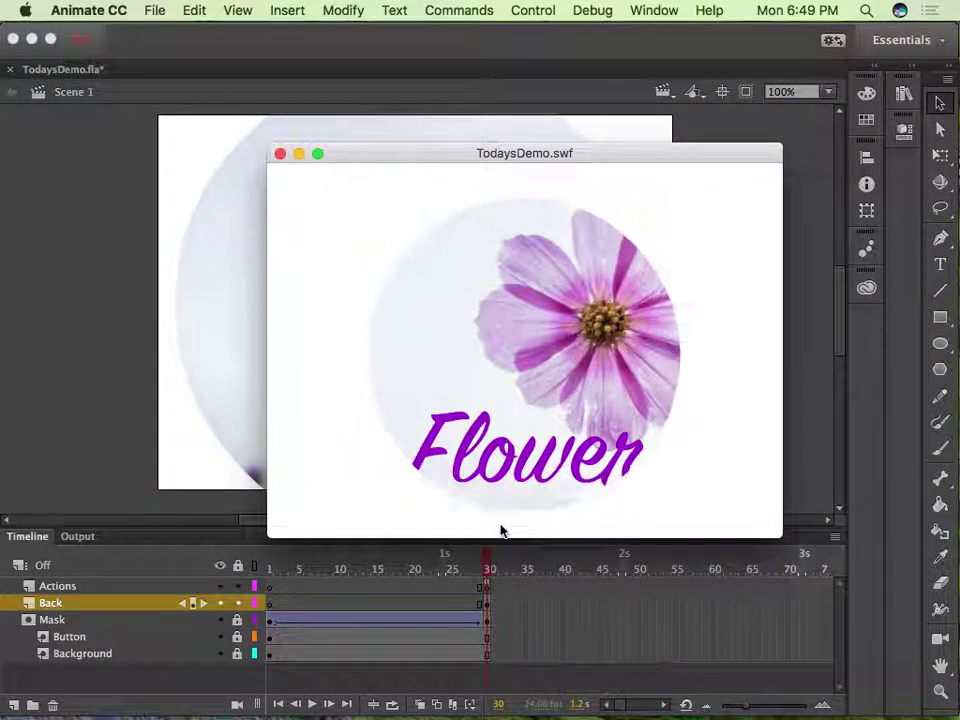
pyautogui.click(500, 530)
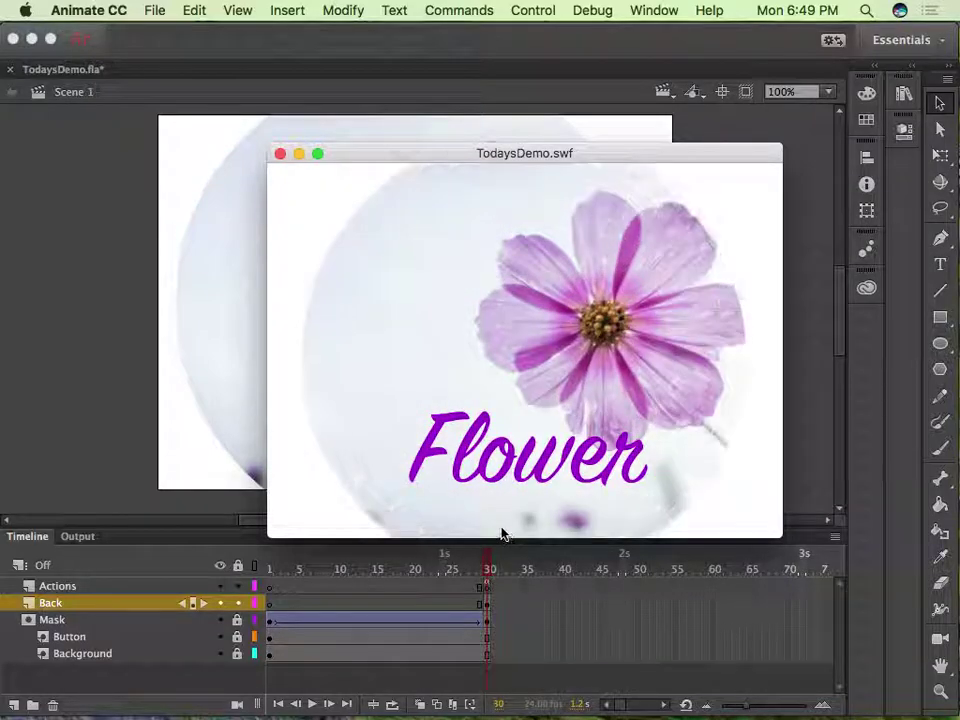
# - Replay the animation in the test movie from the Back button's invisible area beneath the letters, and close the preview
pyautogui.click(502, 533)
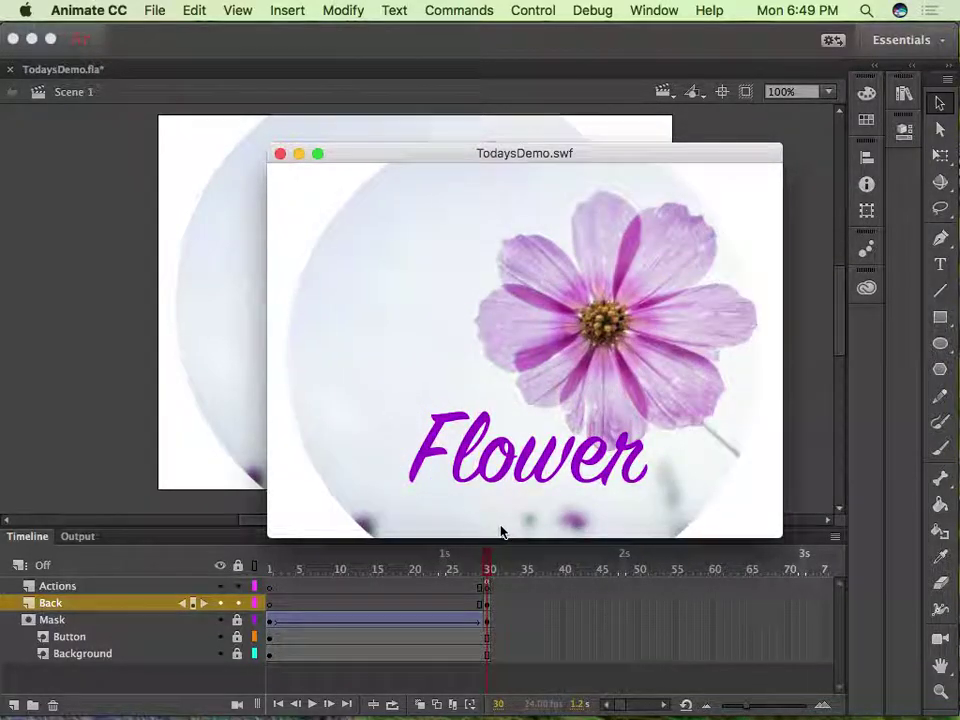
pyautogui.click(502, 533)
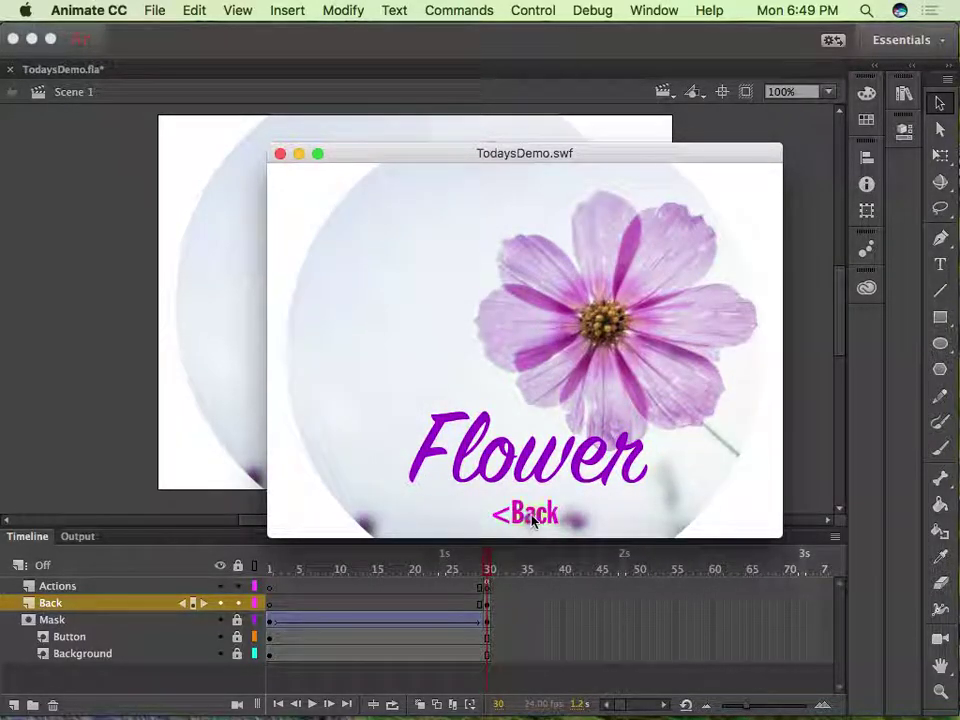
pyautogui.click(280, 154)
# - Open the Back movie clip for editing and select the invisible rectangle on Hit Layer to examine its extent around the text
pyautogui.doubleClick(440, 470)
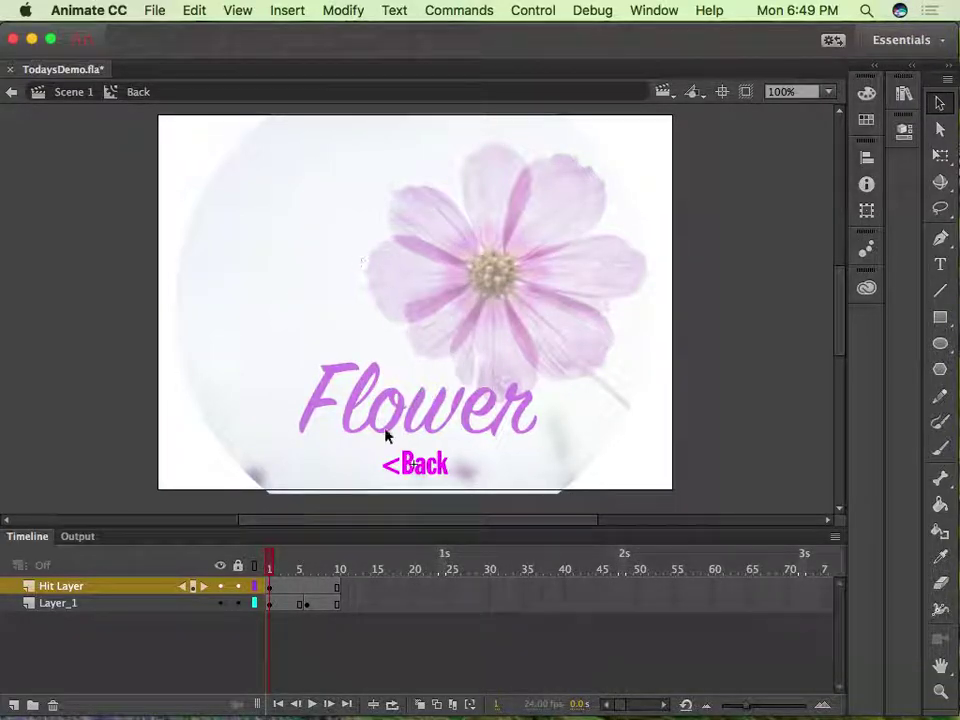
pyautogui.click(401, 480)
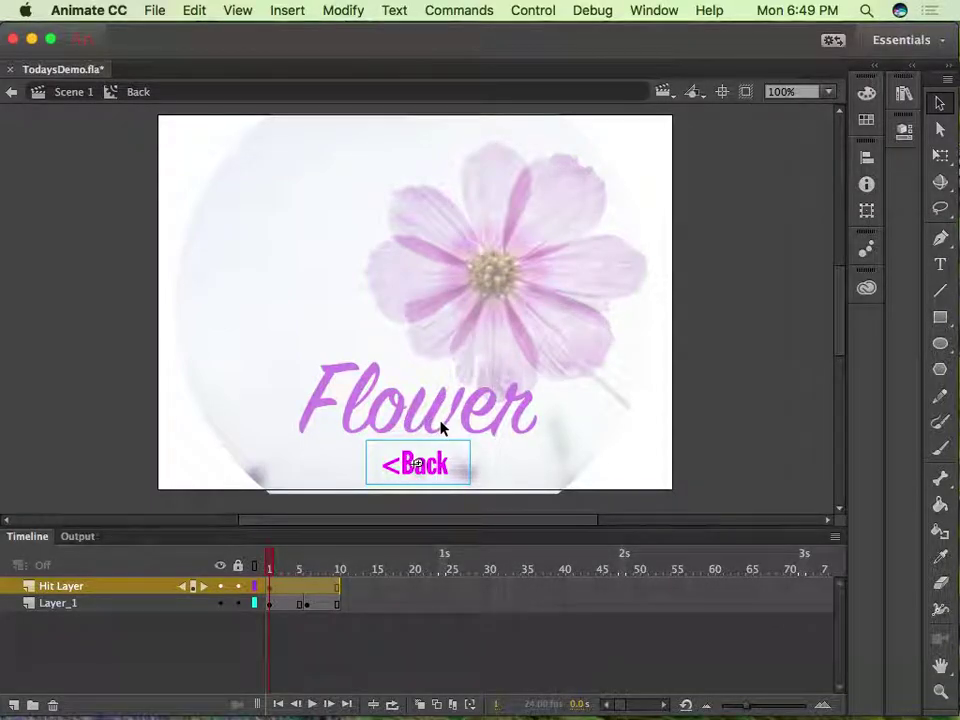
pyautogui.click(100, 322)
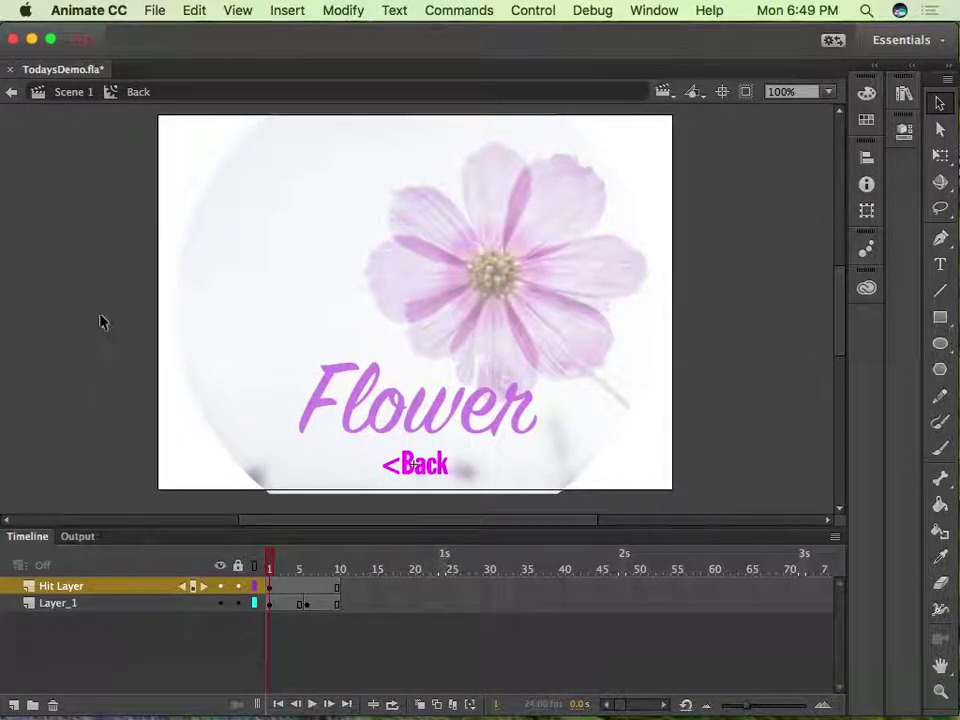
# - Return to Scene 1 and save TodaysDemo.fla
pyautogui.click(60, 92)
pyautogui.click(57, 128)
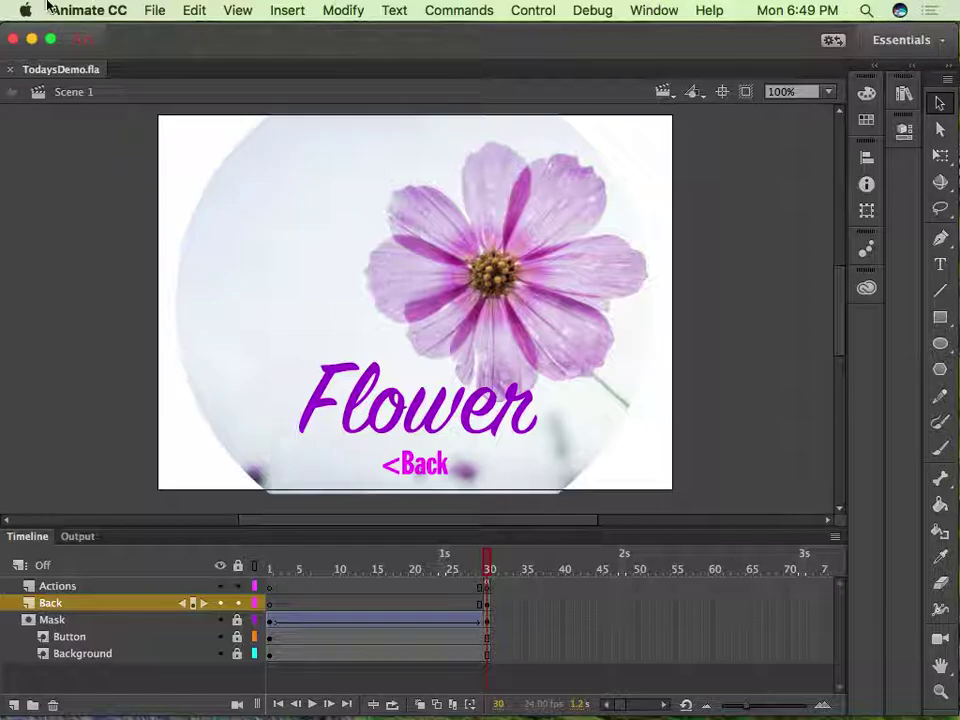
# - Move the Animate window down to uncover the desktop, switch to System Preferences and open the Displays settings
pyautogui.moveTo(163, 47); pyautogui.dragTo(173, 112)
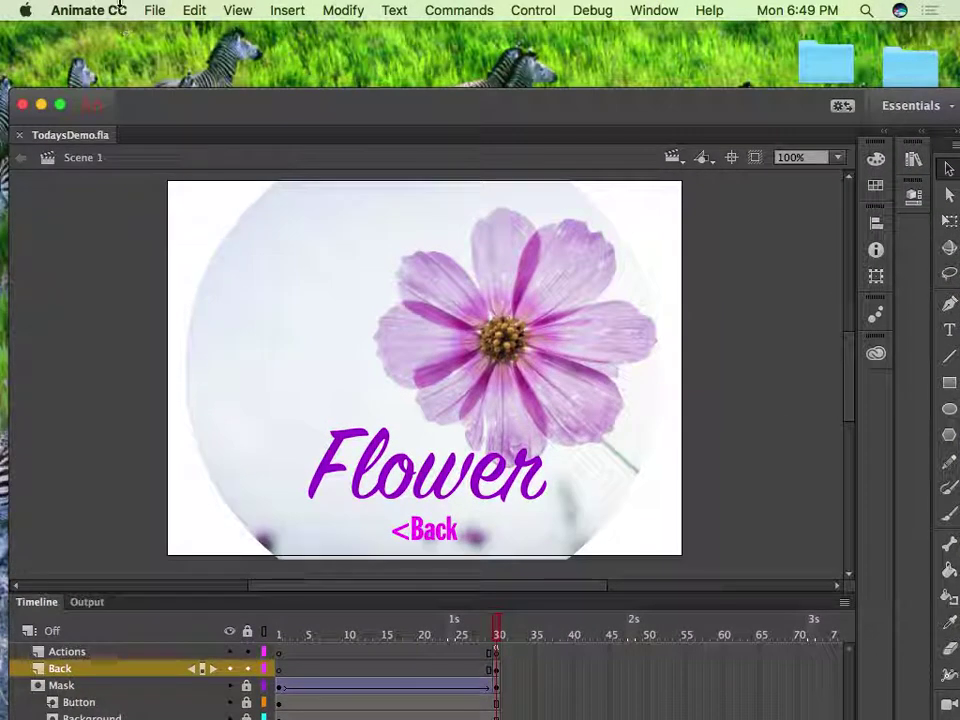
pyautogui.click(89, 10)
pyautogui.click(10, 40)
pyautogui.click(24, 10)
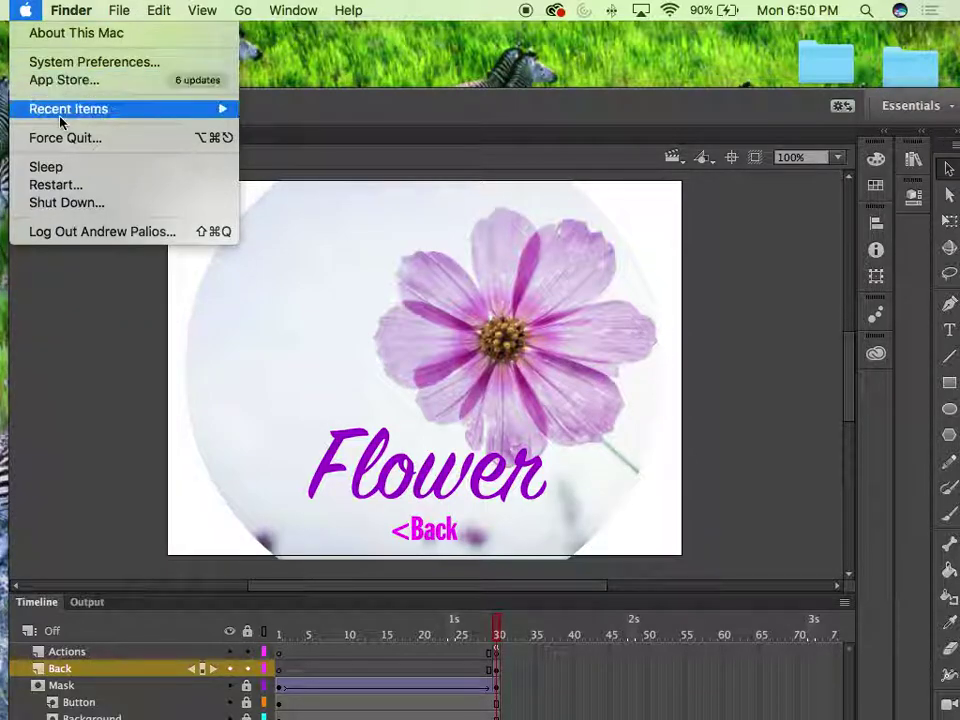
pyautogui.click(70, 64)
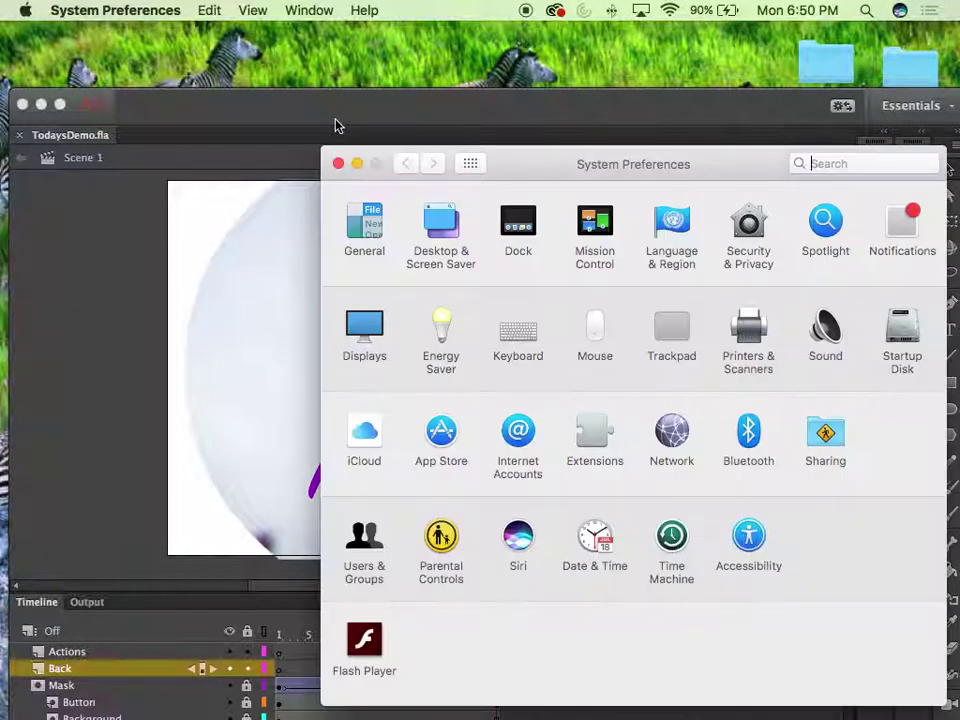
pyautogui.click(370, 326)
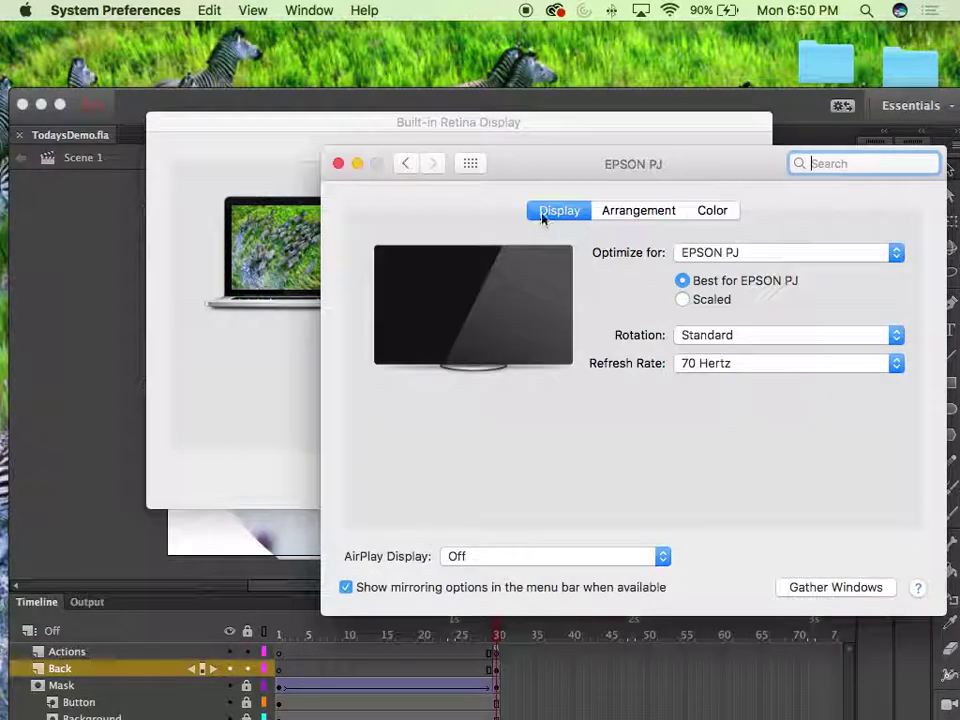